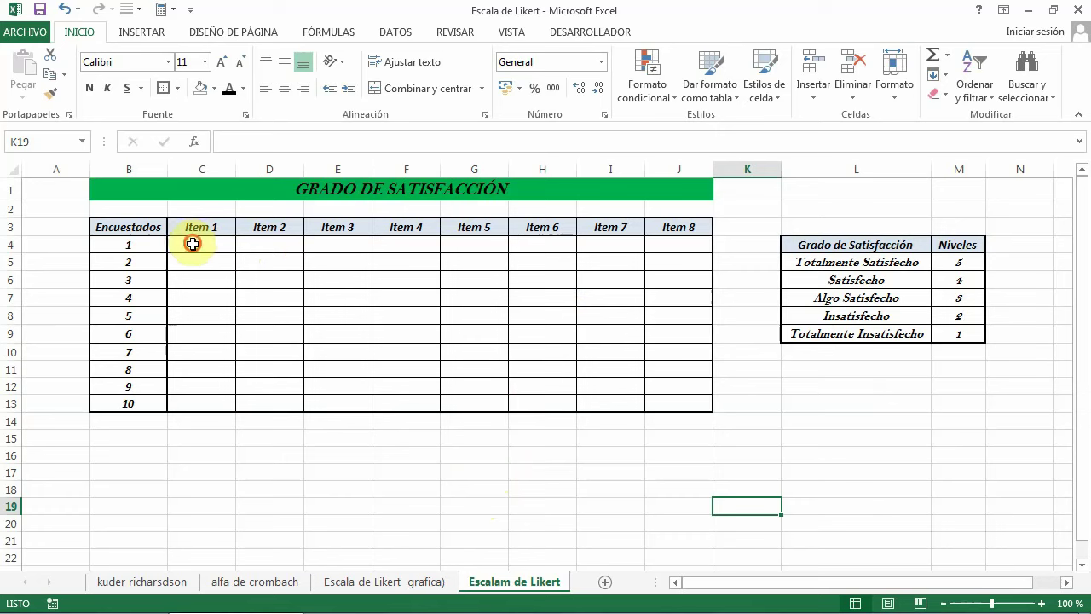
Select C4:J13, the answer grid for ten respondents across Item 1 to Item 8
{"action": "left_click_drag", "start_coordinate": [188, 241], "coordinate": [201, 403]}
{"action": "left_click_drag", "start_coordinate": [368, 397], "coordinate": [665, 398]}
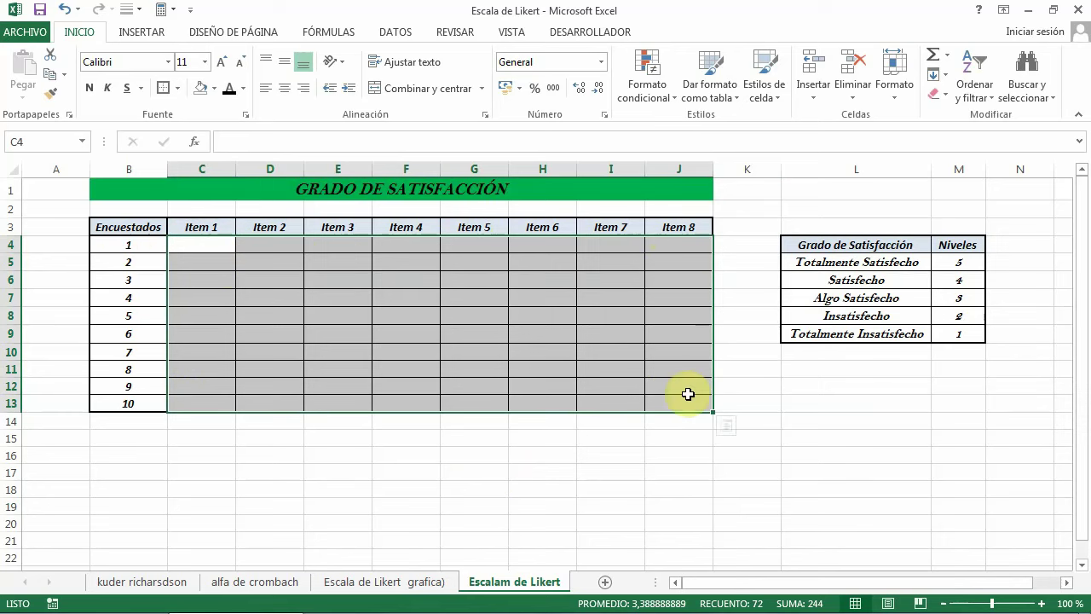
Apply list data validation to C4:J13 with source L5:L9, the five satisfaction labels
{"action": "left_click", "coordinate": [394, 36]}
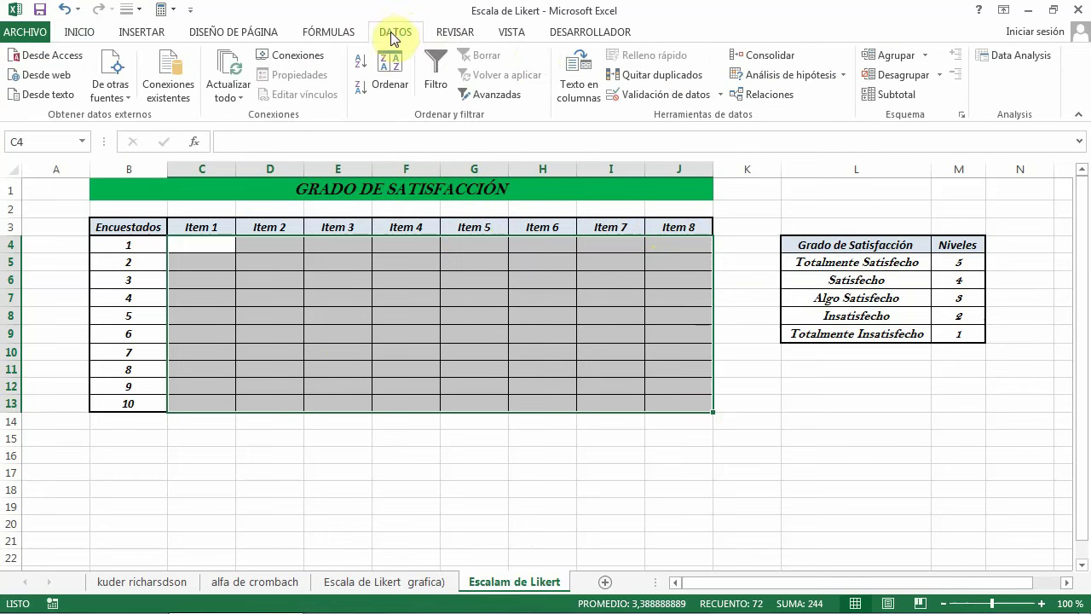
{"action": "left_click", "coordinate": [651, 94]}
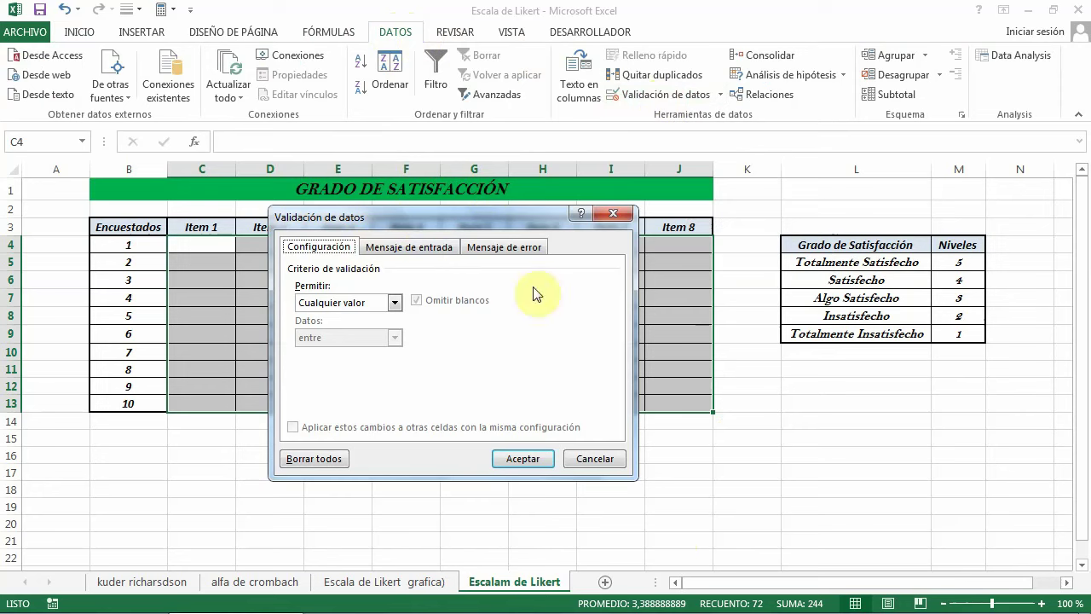
{"action": "left_click", "coordinate": [394, 303]}
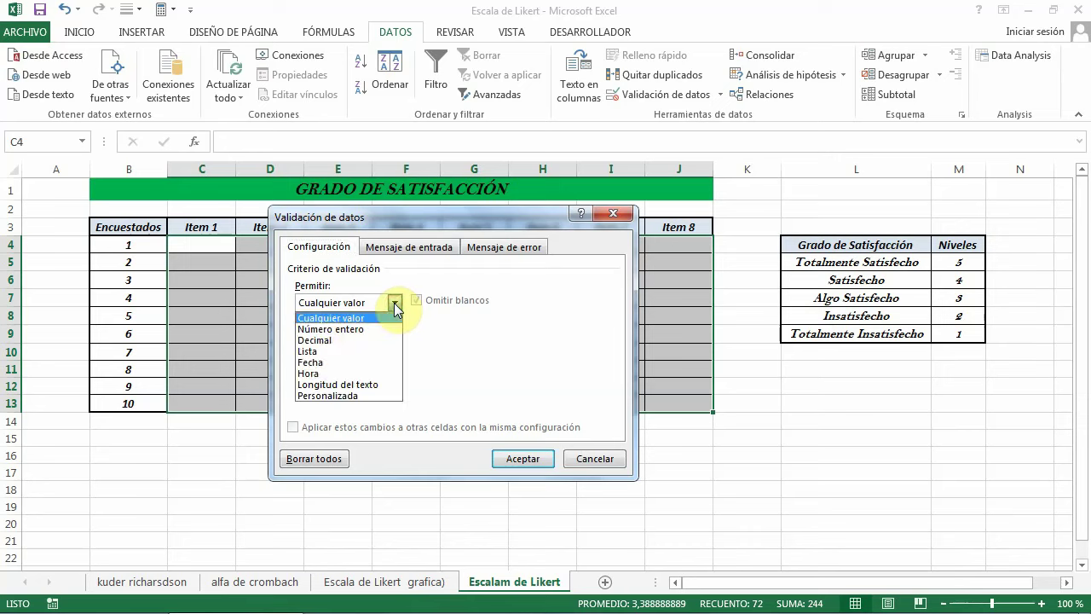
{"action": "left_click", "coordinate": [311, 351]}
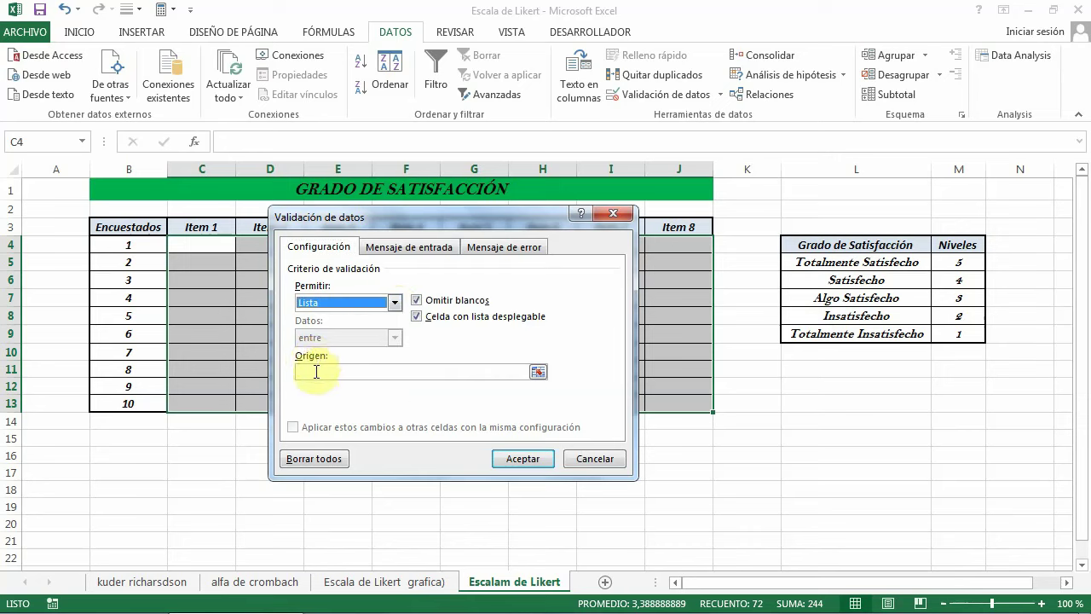
{"action": "left_click", "coordinate": [315, 370]}
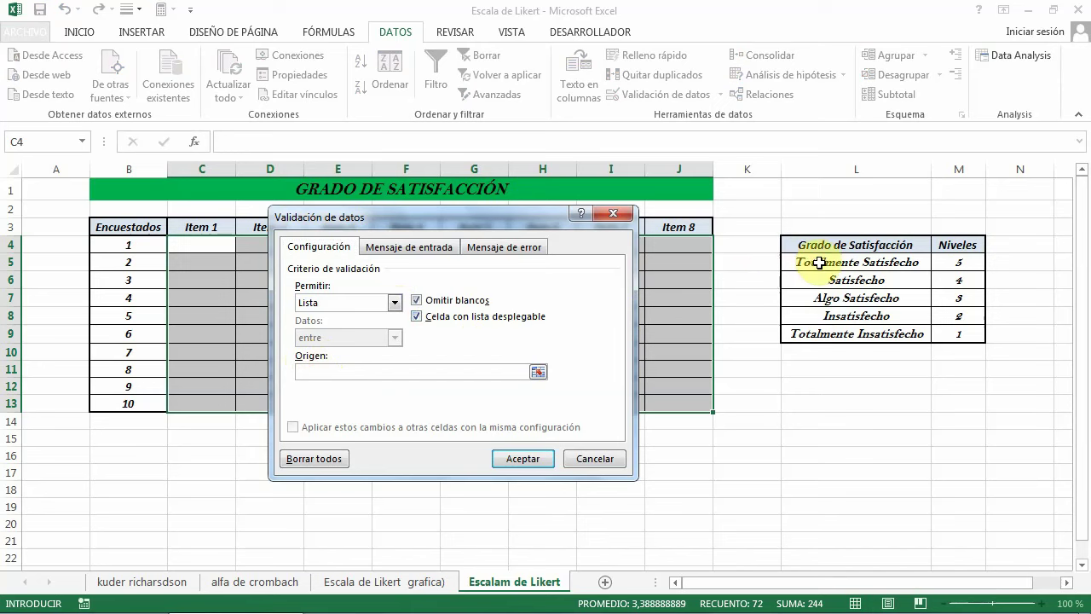
{"action": "left_click_drag", "start_coordinate": [816, 261], "coordinate": [824, 328]}
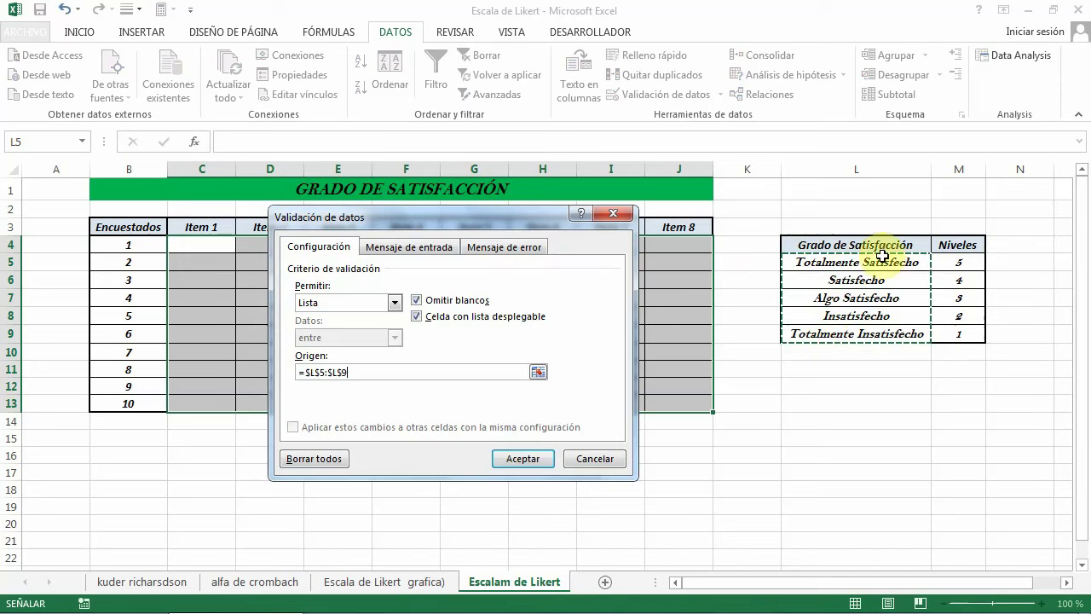
{"action": "left_click", "coordinate": [523, 461]}
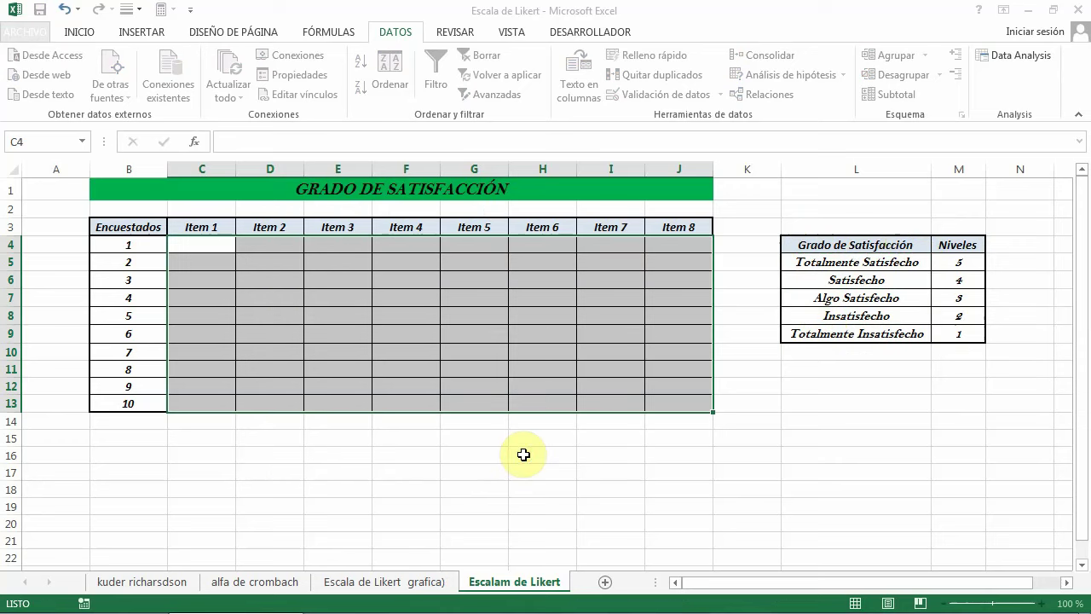
{"action": "left_click", "coordinate": [524, 456]}
{"action": "left_click", "coordinate": [346, 295]}
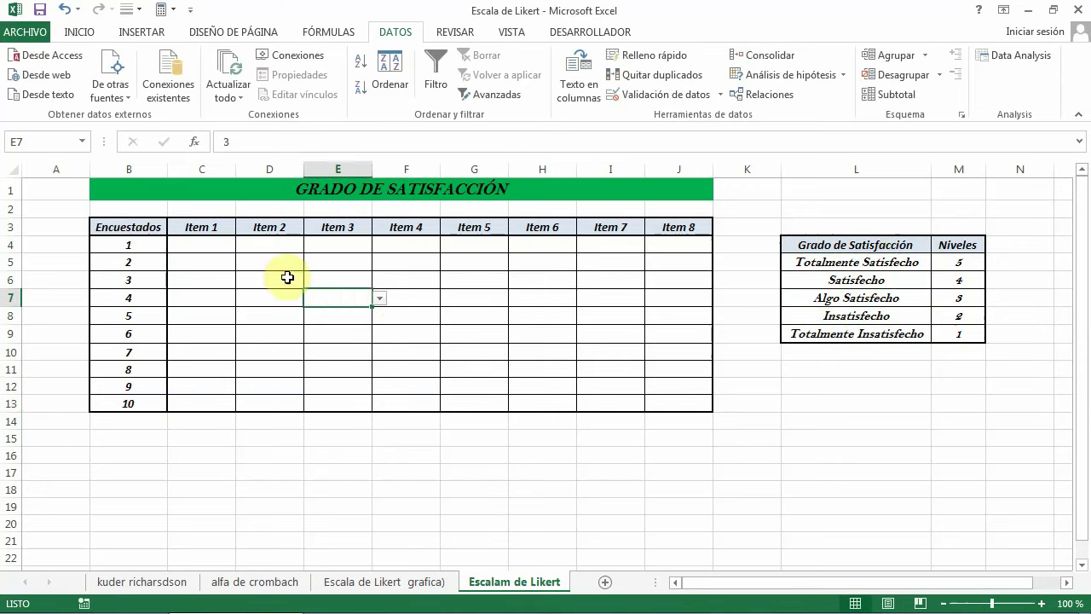
{"action": "left_click", "coordinate": [275, 277]}
{"action": "left_click", "coordinate": [208, 247]}
{"action": "left_click", "coordinate": [259, 247]}
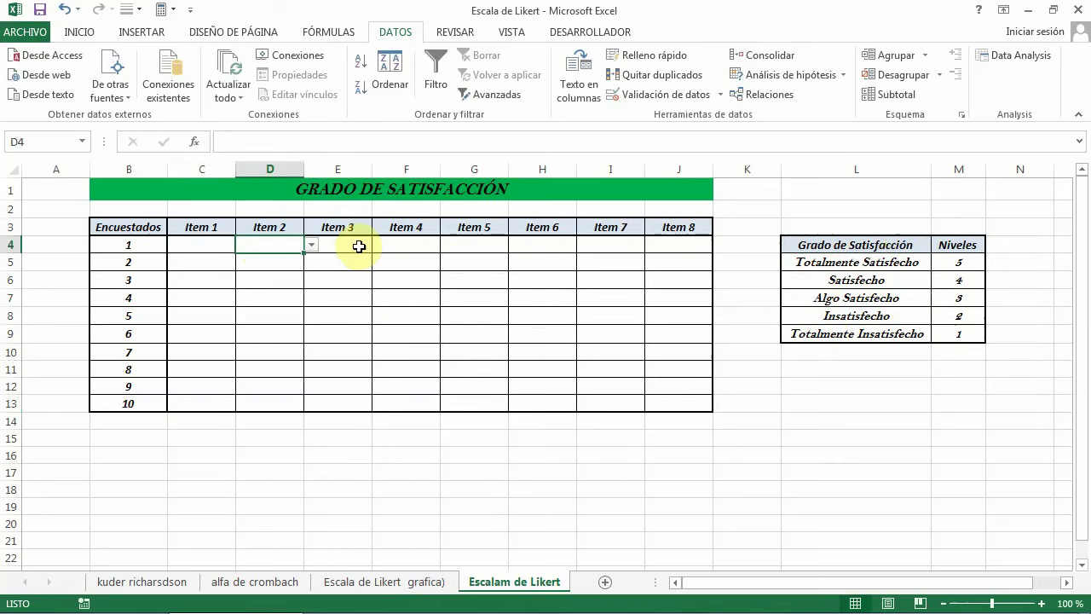
{"action": "left_click", "coordinate": [359, 246]}
{"action": "left_click", "coordinate": [212, 247]}
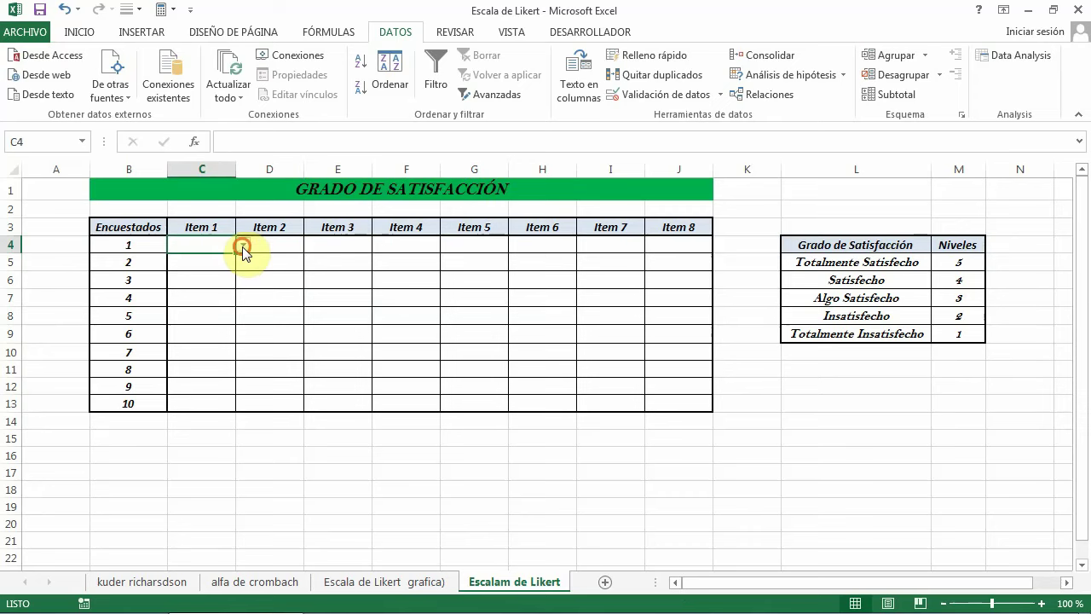
{"action": "left_click", "coordinate": [242, 247]}
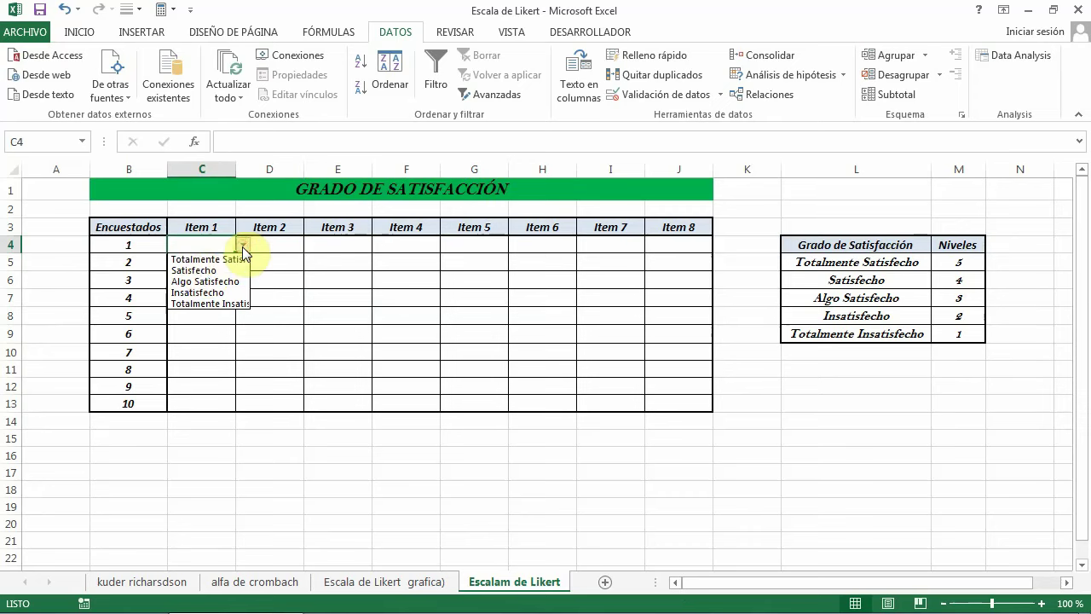
{"action": "left_click", "coordinate": [199, 270]}
{"action": "left_click", "coordinate": [291, 246]}
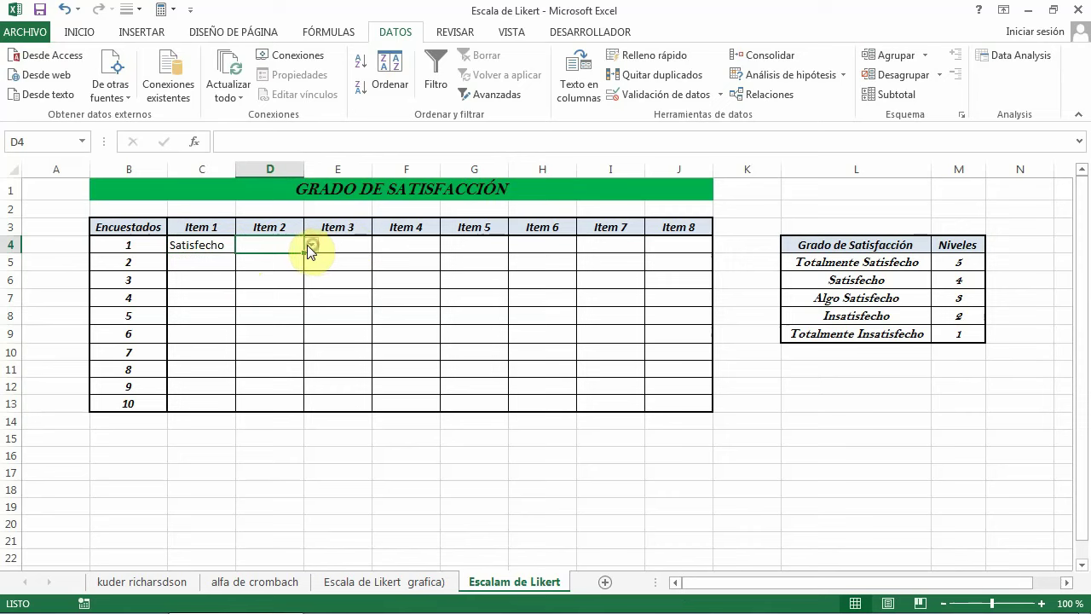
{"action": "left_click", "coordinate": [308, 245]}
{"action": "left_click", "coordinate": [260, 270]}
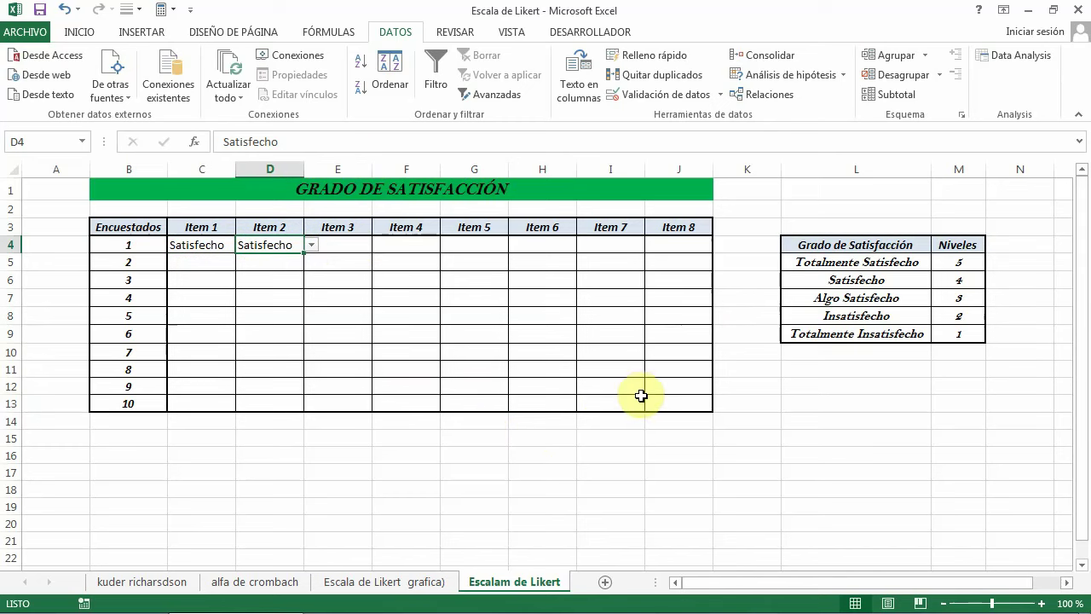
{"action": "left_click", "coordinate": [242, 321]}
{"action": "left_click_drag", "start_coordinate": [191, 244], "coordinate": [279, 244]}
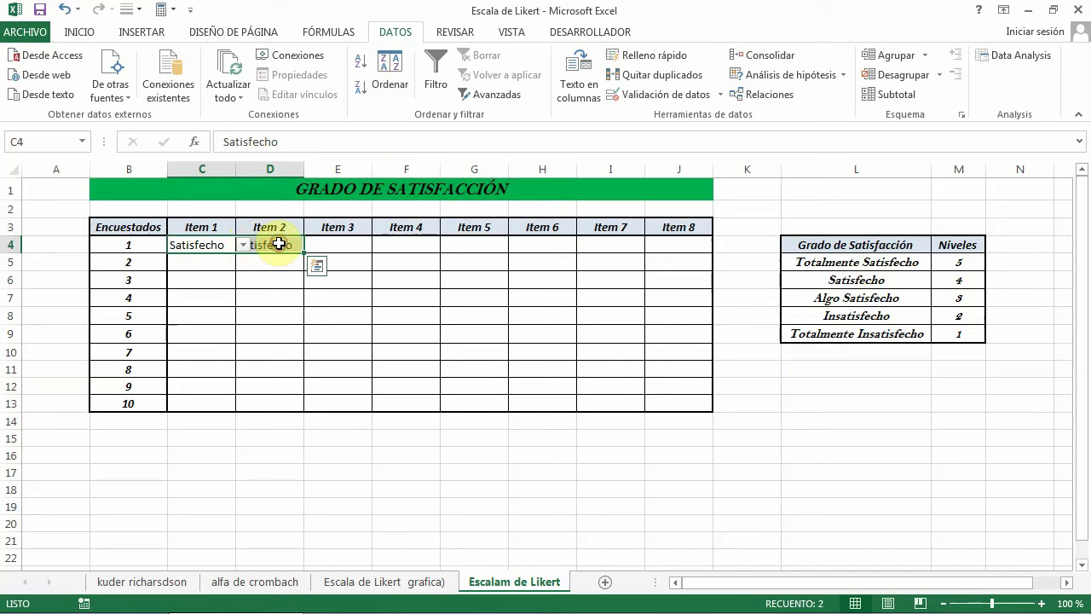
{"action": "key", "text": "Delete"}
{"action": "left_click", "coordinate": [833, 439]}
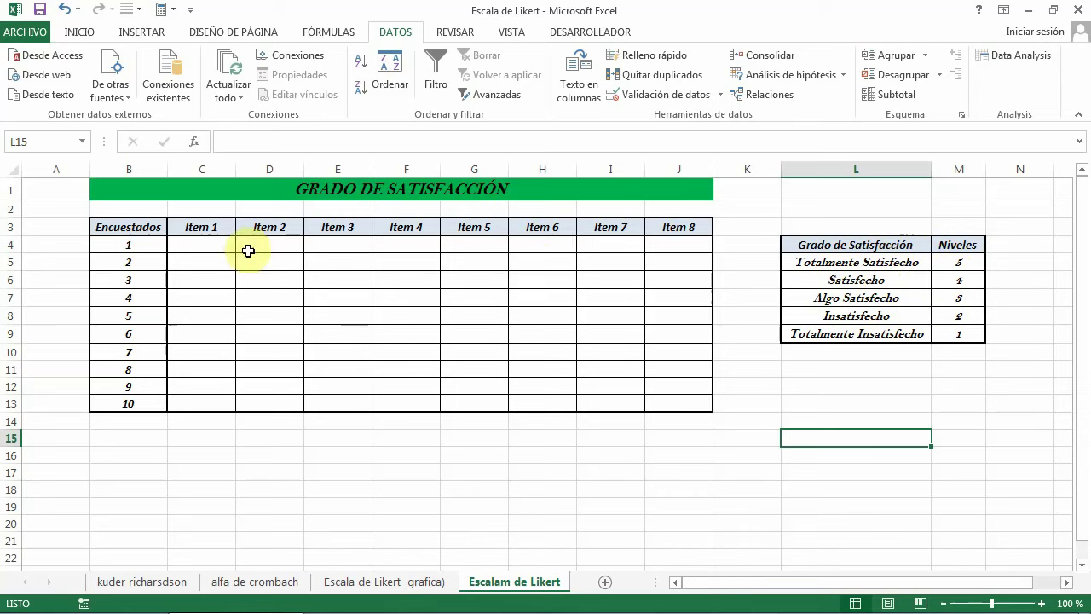
Select C4:J13 and remove all its data validation rules
{"action": "left_click", "coordinate": [202, 241]}
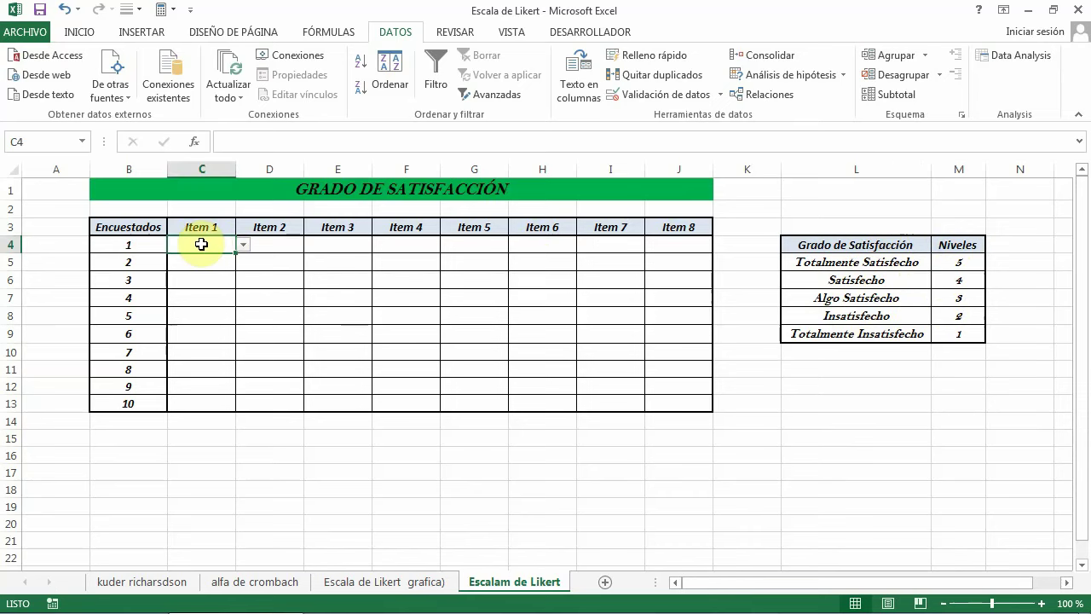
{"action": "mouse_move", "coordinate": [189, 245]}
{"action": "left_mouse_down"}
{"action": "mouse_move", "coordinate": [364, 407]}
{"action": "mouse_move", "coordinate": [685, 406]}
{"action": "left_mouse_up"}
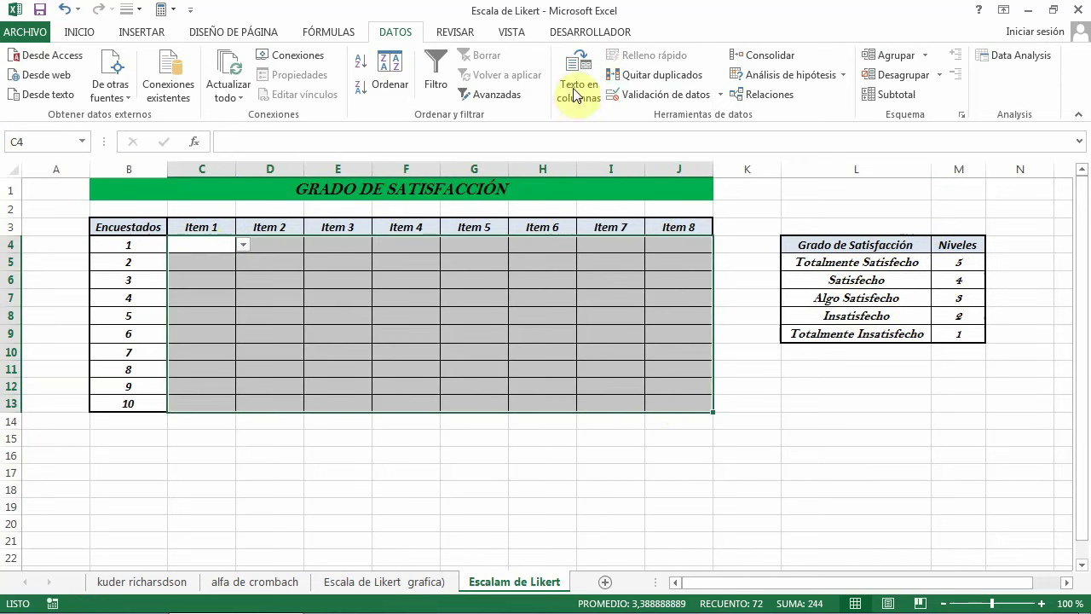
{"action": "left_click", "coordinate": [663, 98]}
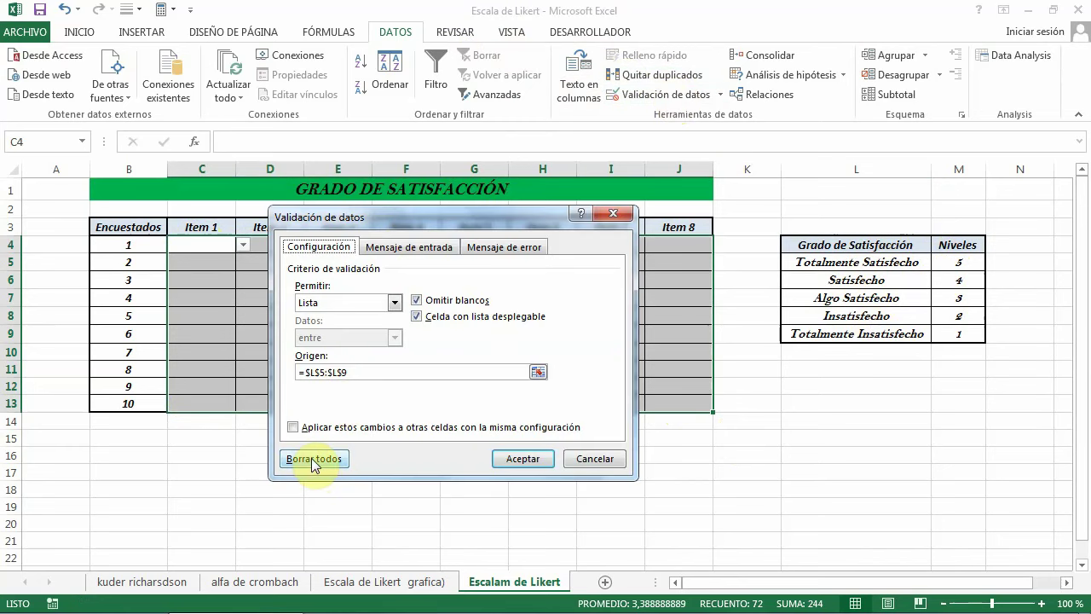
{"action": "left_click", "coordinate": [315, 460]}
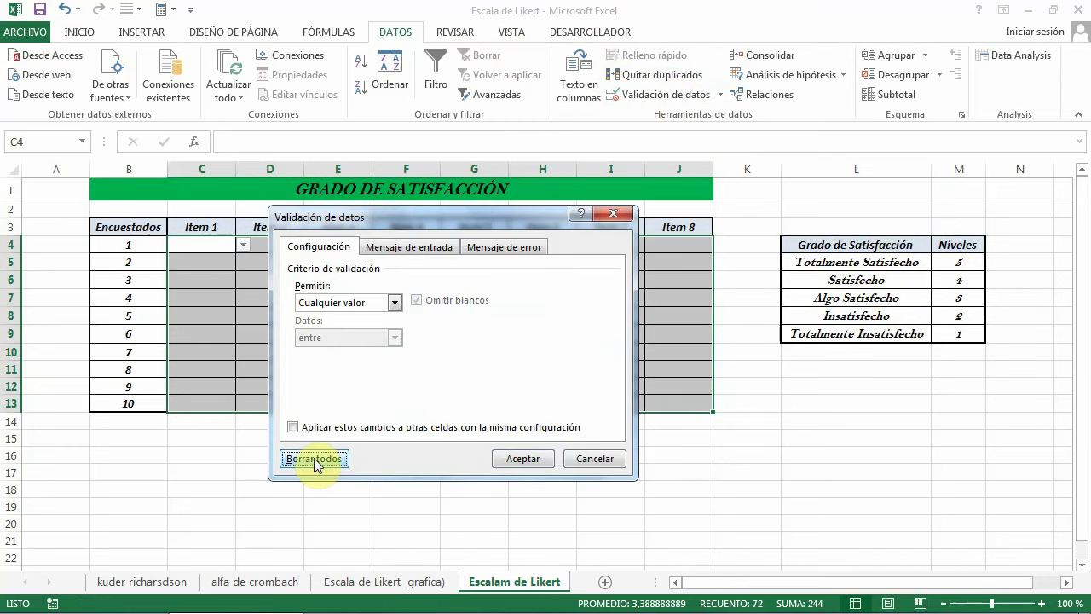
{"action": "left_click", "coordinate": [523, 459]}
{"action": "left_click", "coordinate": [380, 279]}
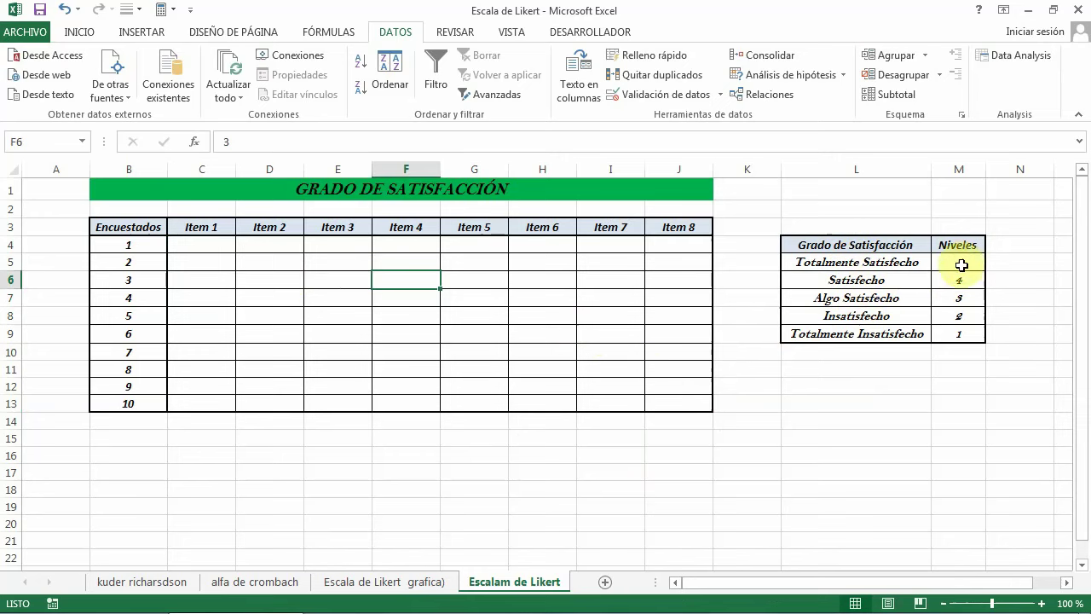
Apply list validation to C4:J13 using the numeric levels 5 to 1 in M5:M9
{"action": "left_click_drag", "start_coordinate": [190, 245], "coordinate": [576, 401]}
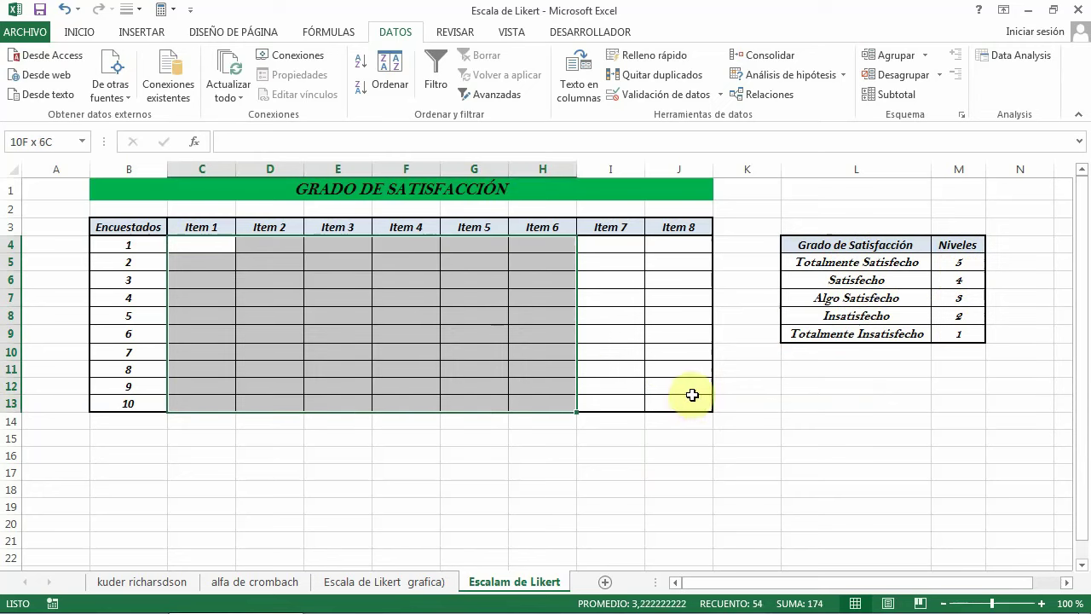
{"action": "left_click_drag", "start_coordinate": [575, 401], "coordinate": [682, 402]}
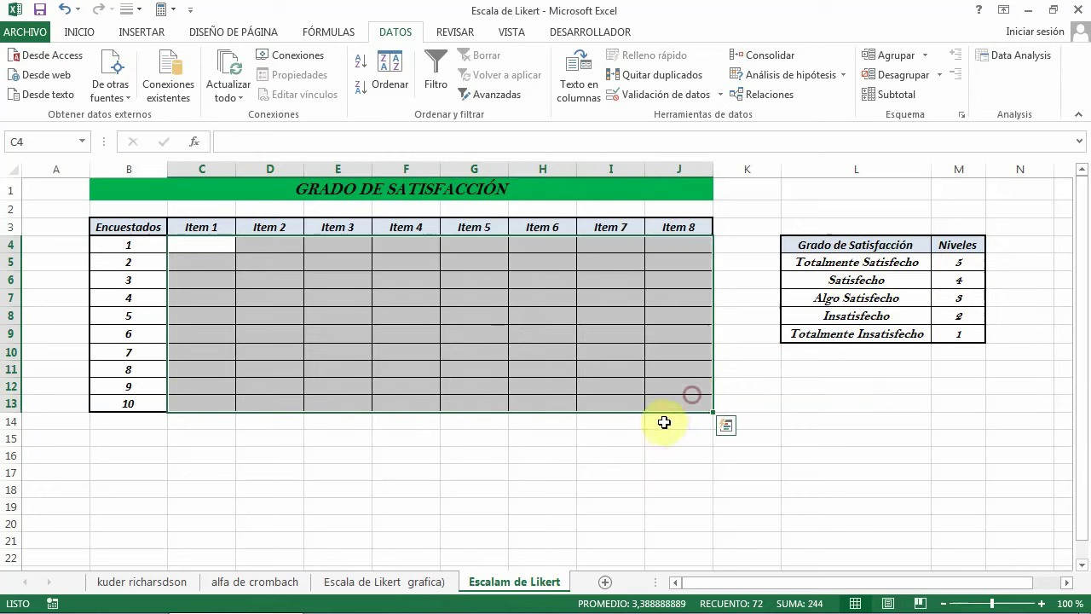
{"action": "left_click", "coordinate": [687, 95]}
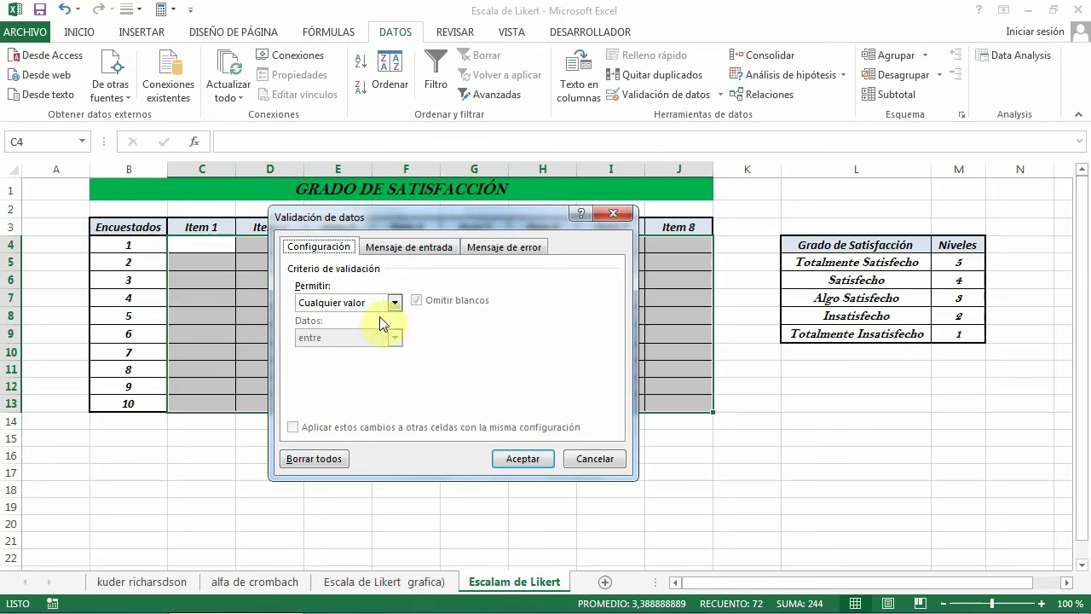
{"action": "left_click", "coordinate": [396, 303]}
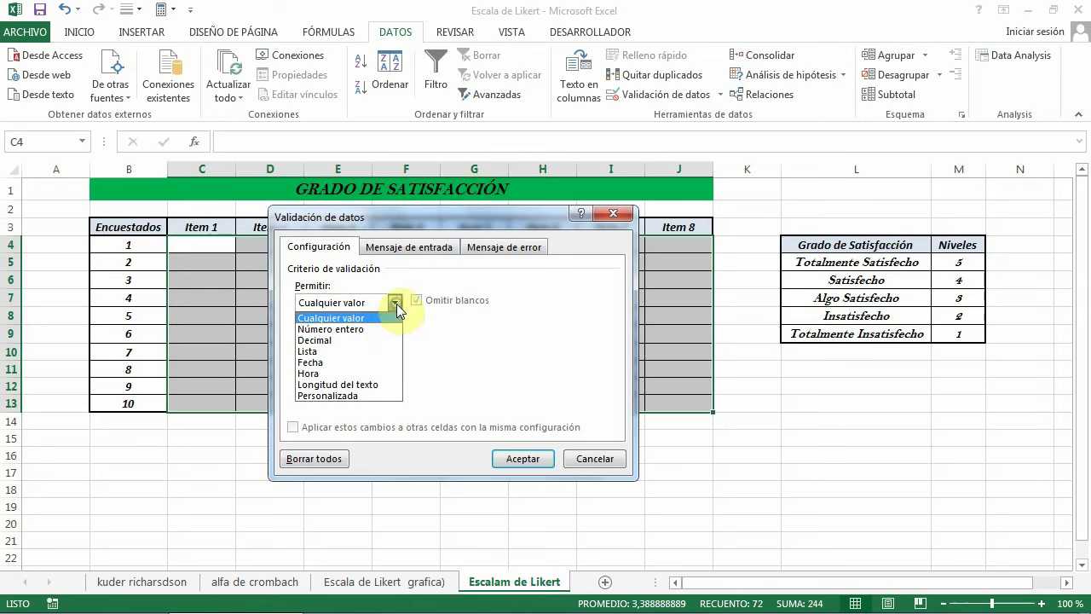
{"action": "left_click", "coordinate": [324, 351]}
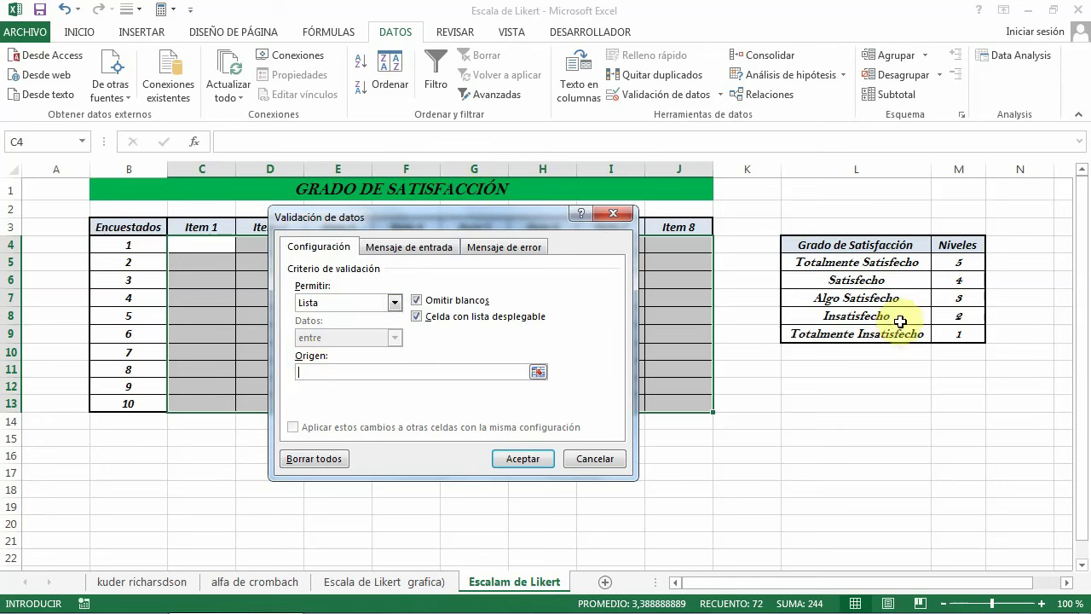
{"action": "mouse_move", "coordinate": [958, 262]}
{"action": "left_mouse_down"}
{"action": "mouse_move", "coordinate": [958, 340]}
{"action": "mouse_move", "coordinate": [940, 338]}
{"action": "left_mouse_up"}
{"action": "left_click", "coordinate": [522, 458]}
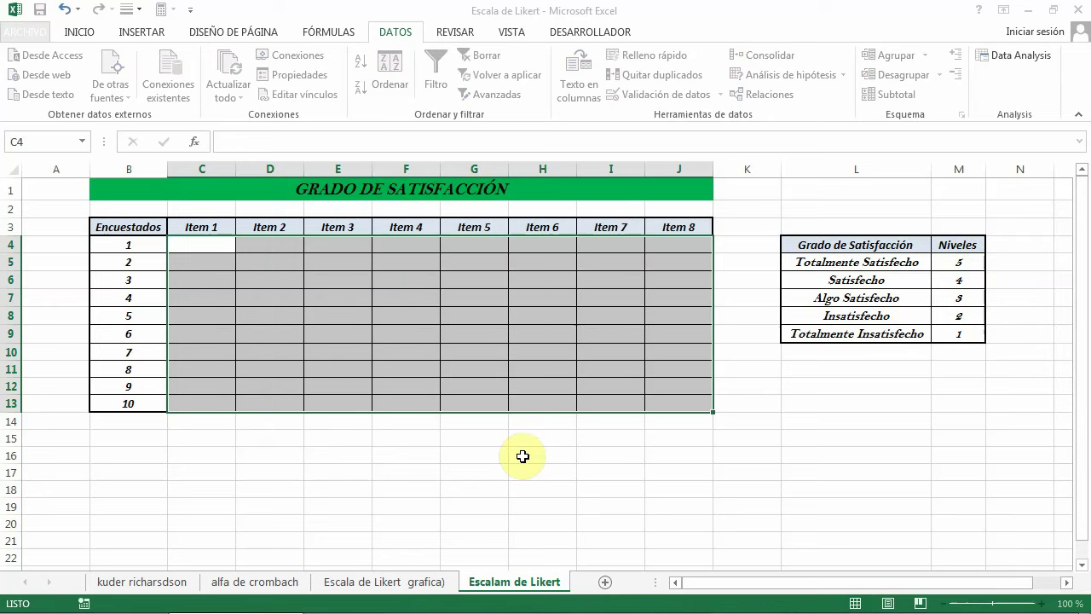
{"action": "left_click", "coordinate": [521, 454]}
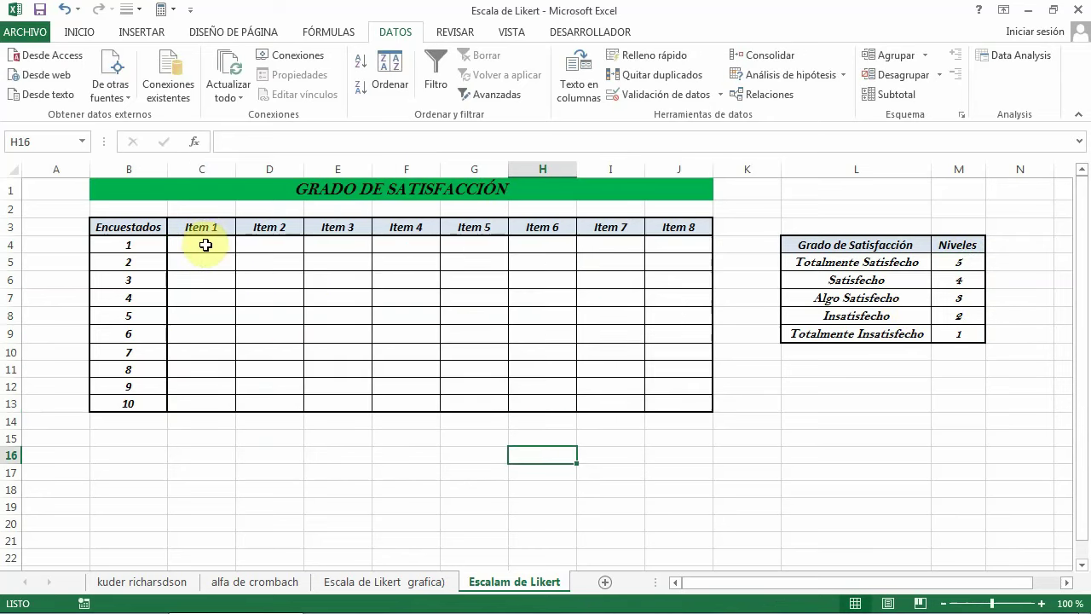
Pick 5, 2 and 4 from the dropdowns for respondent 1's Items 1–3
{"action": "left_click", "coordinate": [205, 245]}
{"action": "left_click", "coordinate": [244, 246]}
{"action": "left_click", "coordinate": [185, 260]}
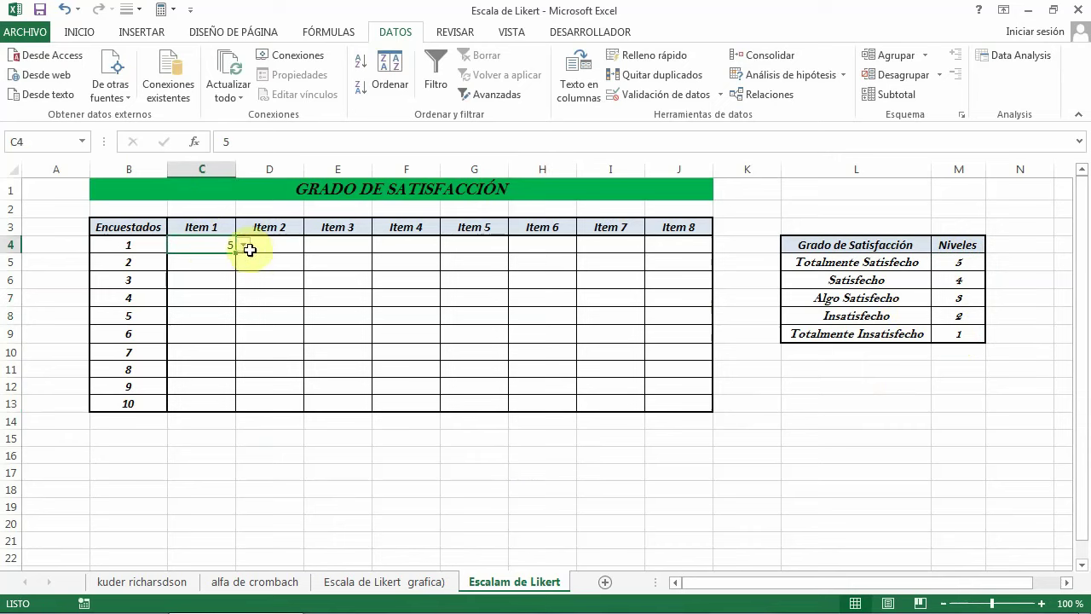
{"action": "left_click", "coordinate": [294, 246]}
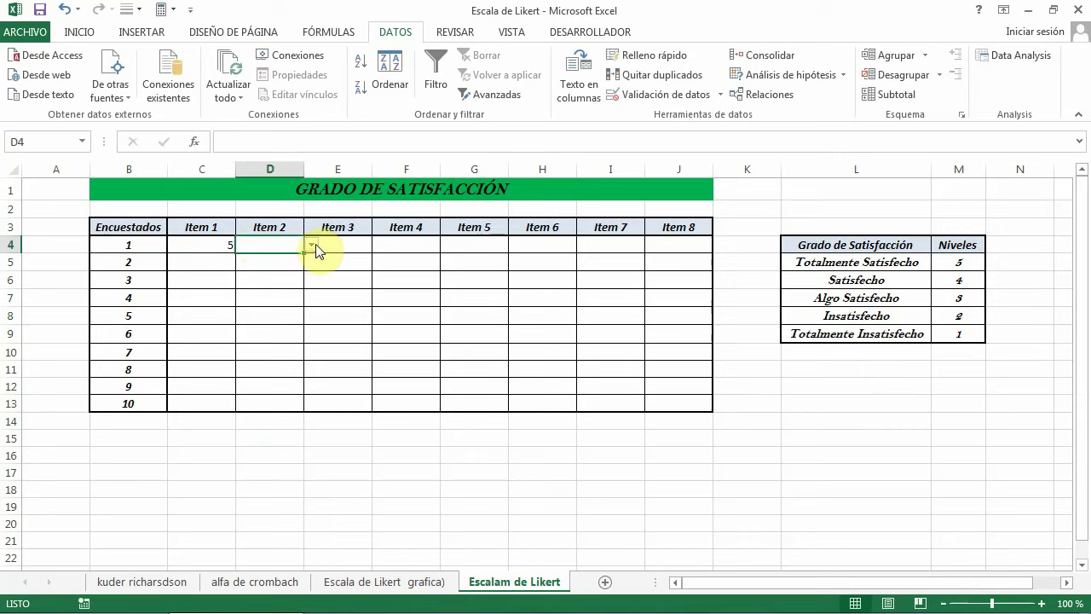
{"action": "left_click", "coordinate": [255, 292]}
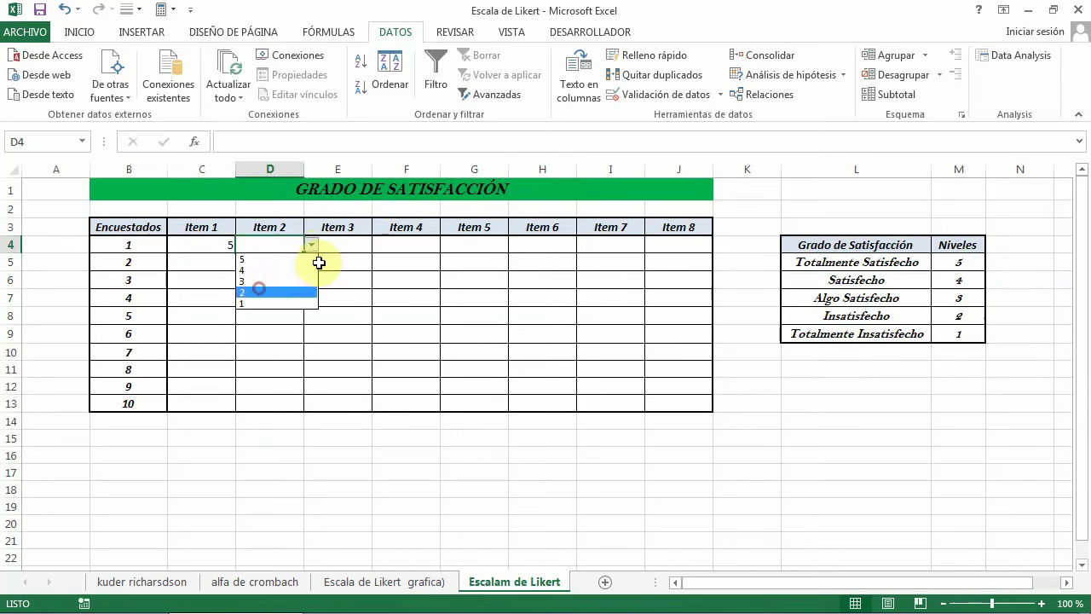
{"action": "left_click", "coordinate": [343, 245]}
{"action": "left_click", "coordinate": [379, 246]}
{"action": "left_click", "coordinate": [320, 268]}
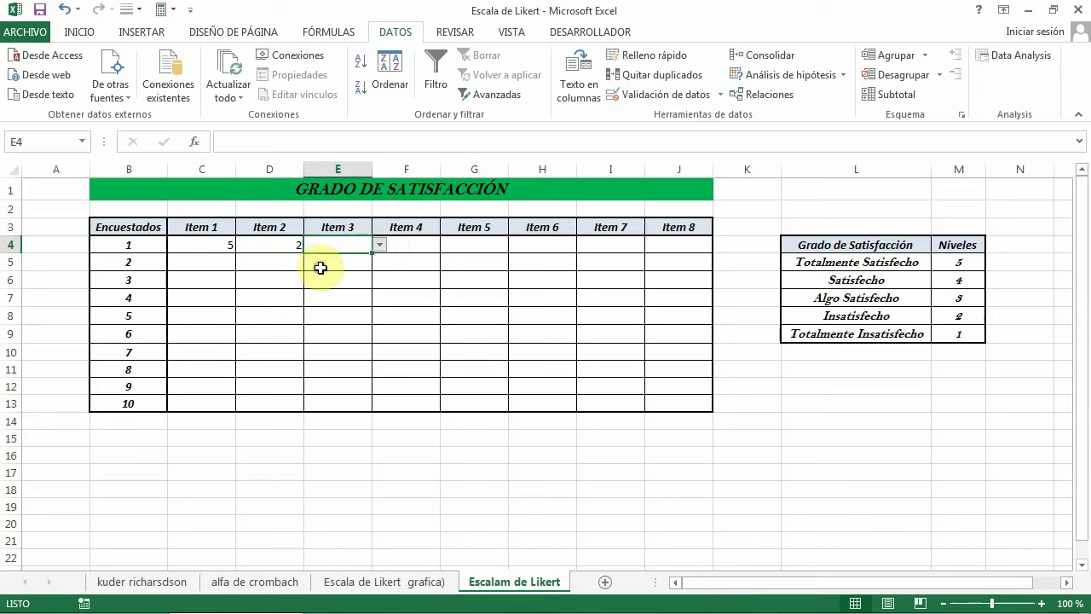
Set respondent 1's Items 4, 5 and 6 to 3 using the dropdowns in F4:H4
{"action": "left_click", "coordinate": [434, 245]}
{"action": "left_click", "coordinate": [447, 245]}
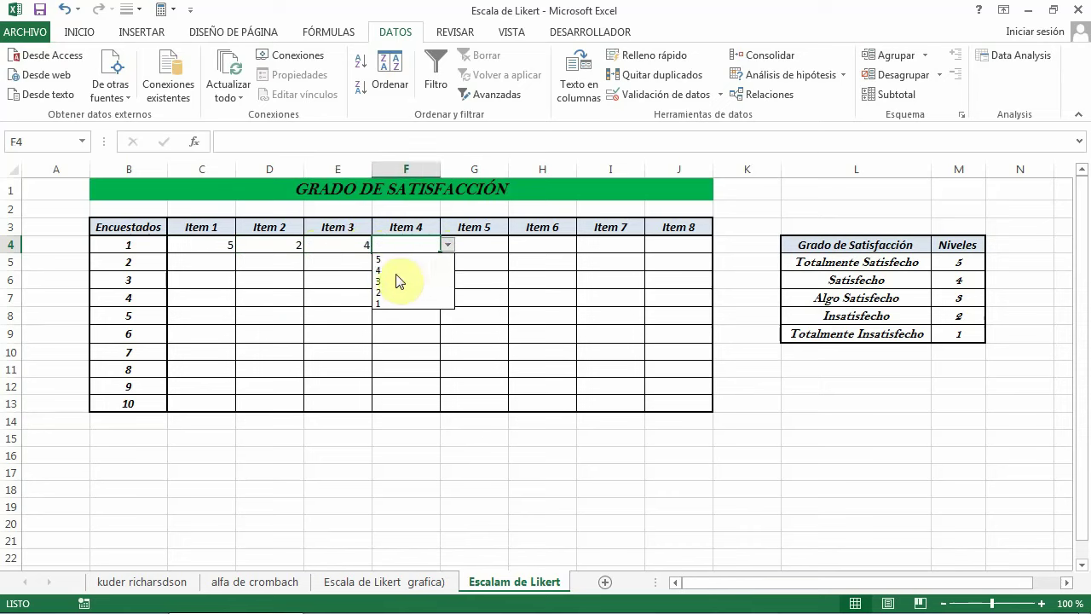
{"action": "left_click", "coordinate": [391, 280]}
{"action": "left_click", "coordinate": [485, 245]}
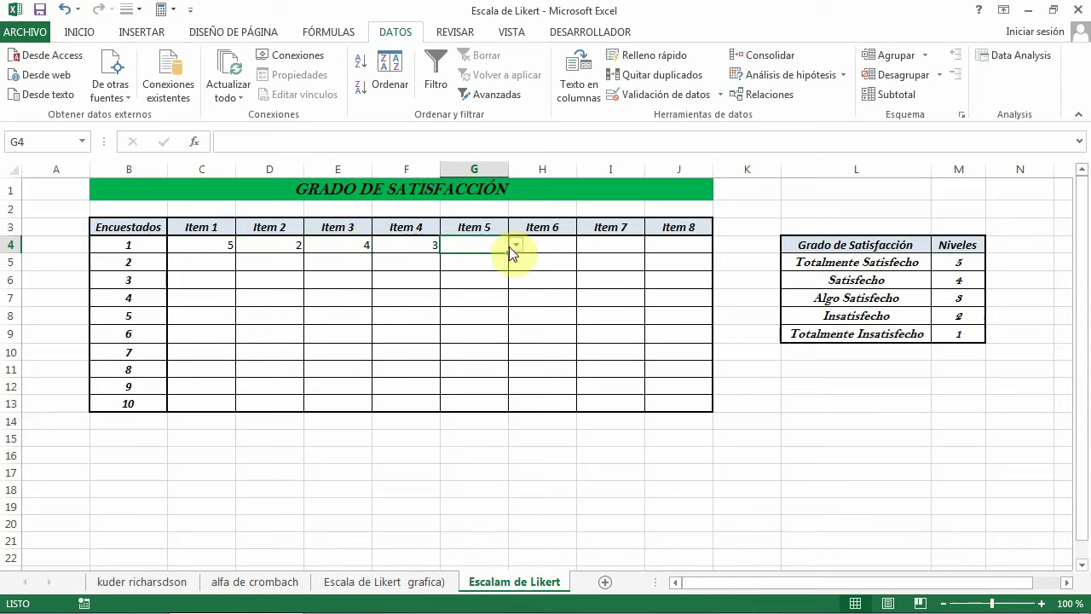
{"action": "left_click", "coordinate": [516, 244]}
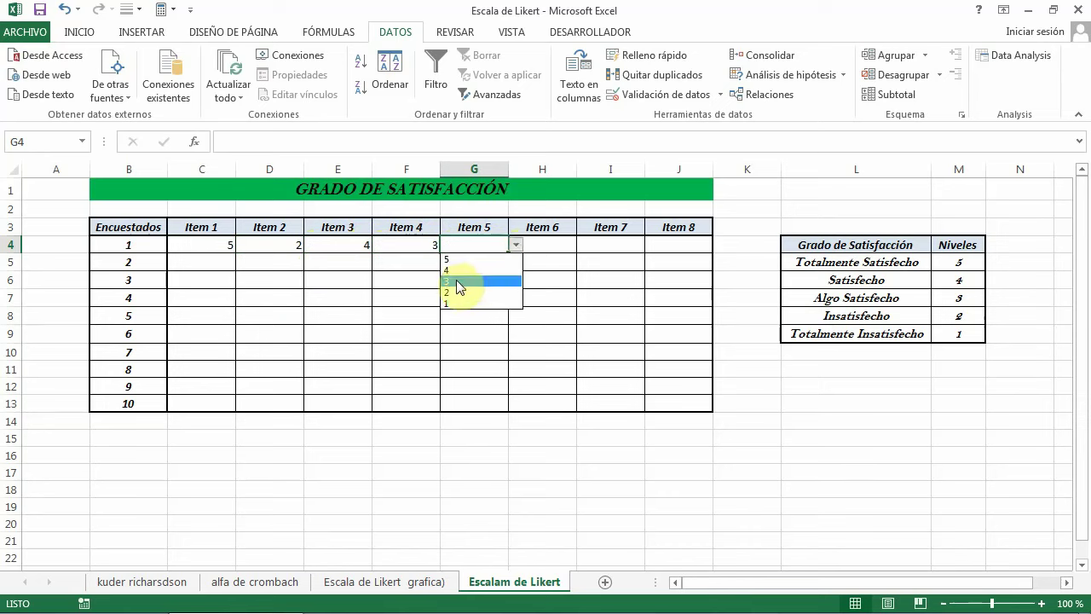
{"action": "left_click", "coordinate": [456, 280]}
{"action": "left_click", "coordinate": [557, 245]}
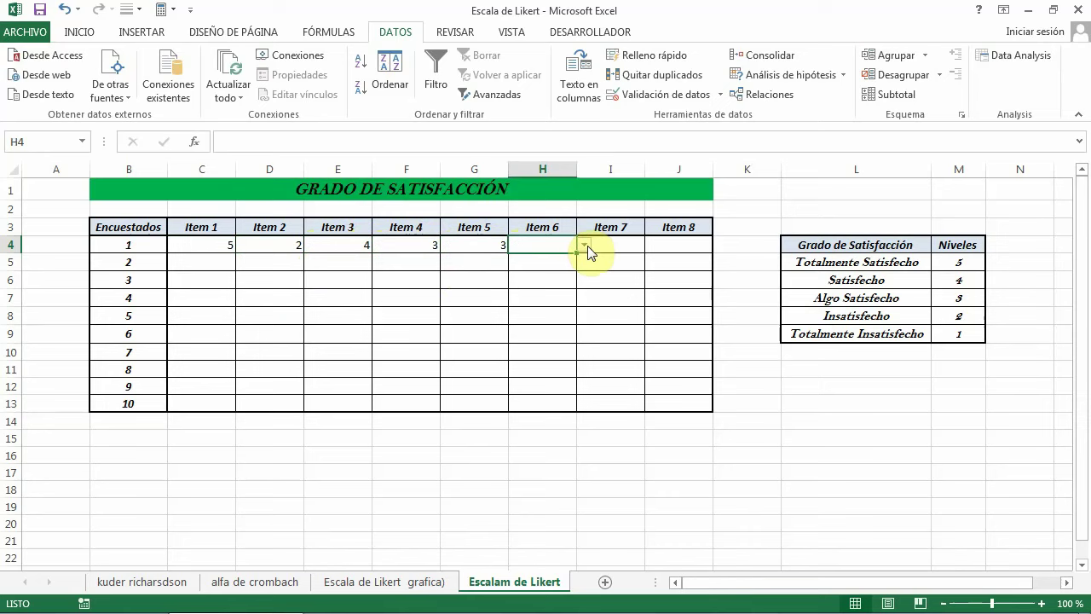
{"action": "left_click", "coordinate": [585, 245]}
{"action": "left_click", "coordinate": [522, 282]}
Choose 3 for Item 7 and 5 for Item 8 in respondent 1's row
{"action": "left_click", "coordinate": [621, 244]}
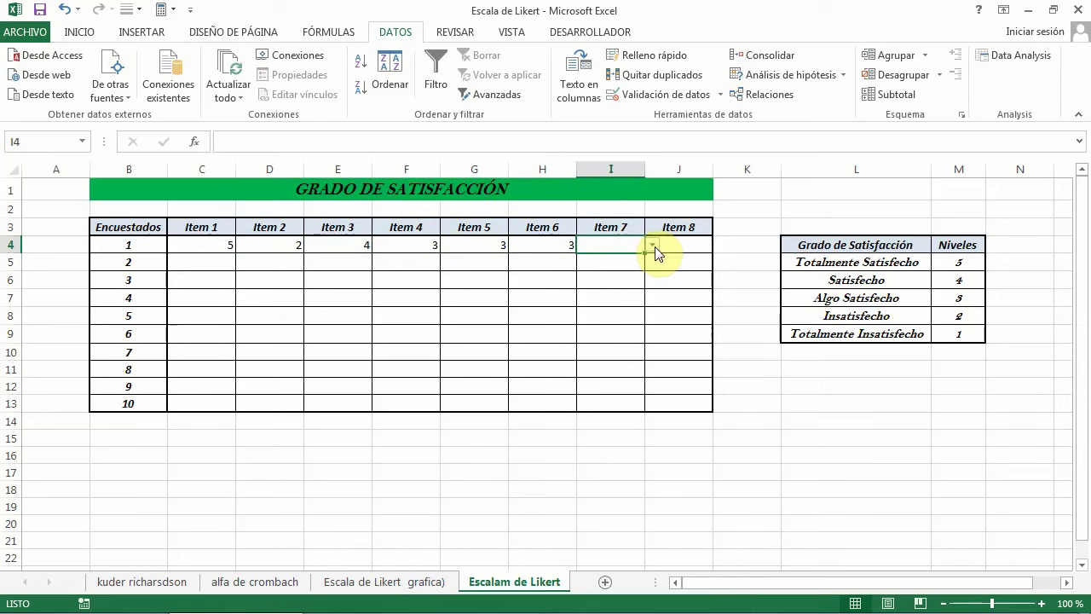
{"action": "left_click", "coordinate": [653, 246]}
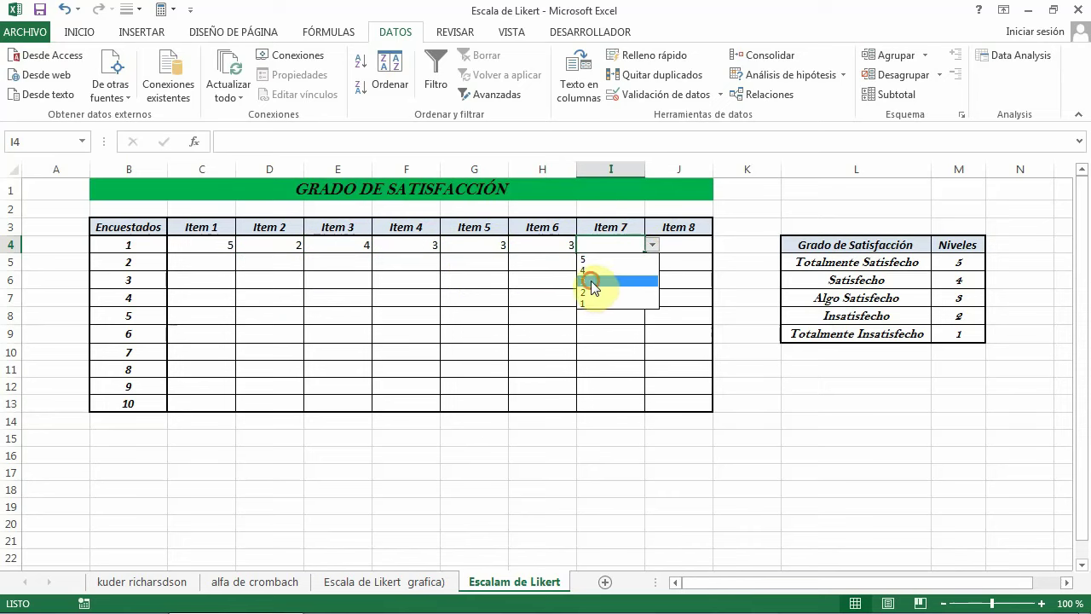
{"action": "left_click", "coordinate": [592, 281]}
{"action": "left_click", "coordinate": [687, 246]}
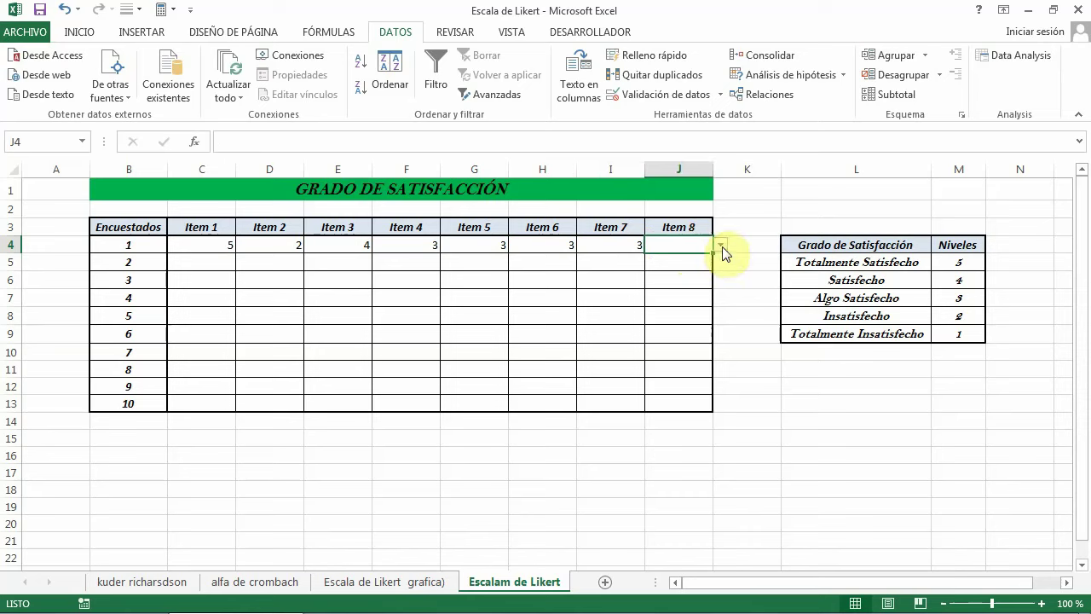
{"action": "left_click", "coordinate": [720, 246]}
{"action": "left_click", "coordinate": [662, 258]}
{"action": "left_click", "coordinate": [748, 439]}
Give C5:J13 a black font colour so respondents 2–10's answers become visible
{"action": "left_click_drag", "start_coordinate": [199, 261], "coordinate": [195, 406]}
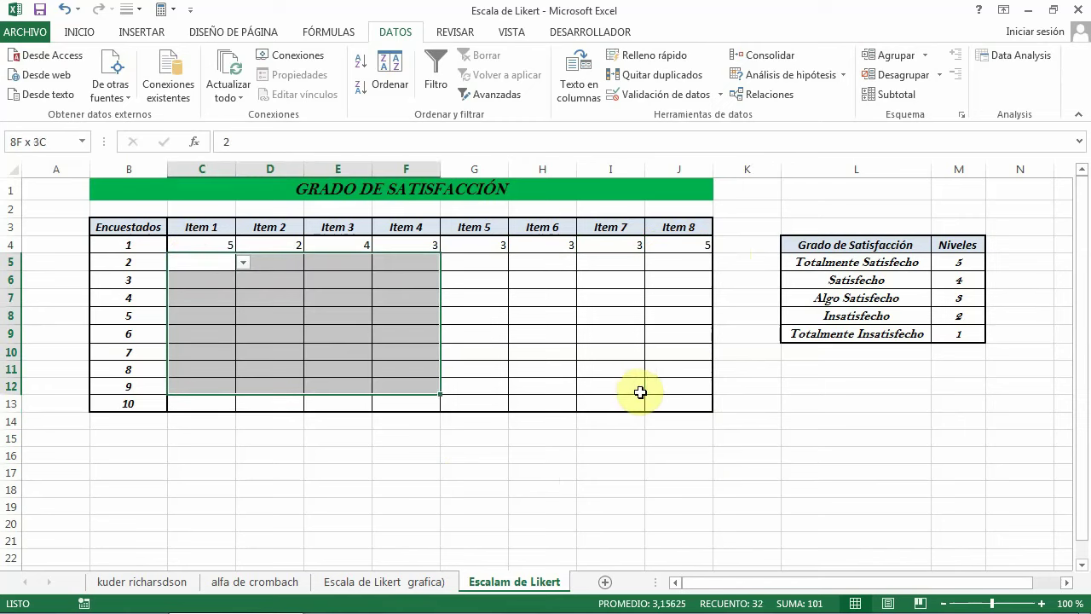
{"action": "left_click_drag", "start_coordinate": [502, 390], "coordinate": [665, 398]}
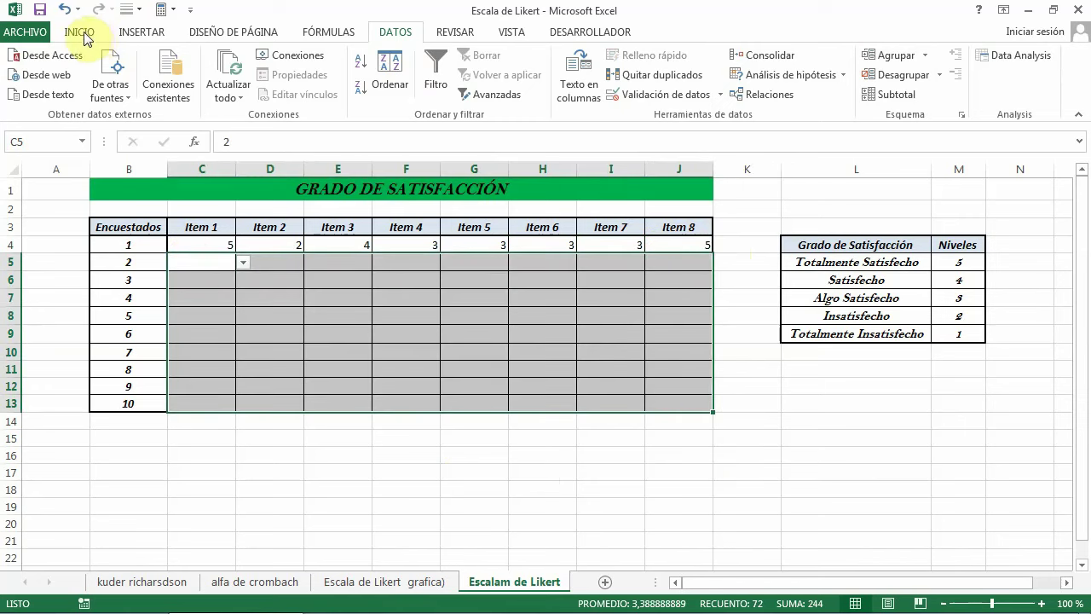
{"action": "left_click", "coordinate": [82, 35]}
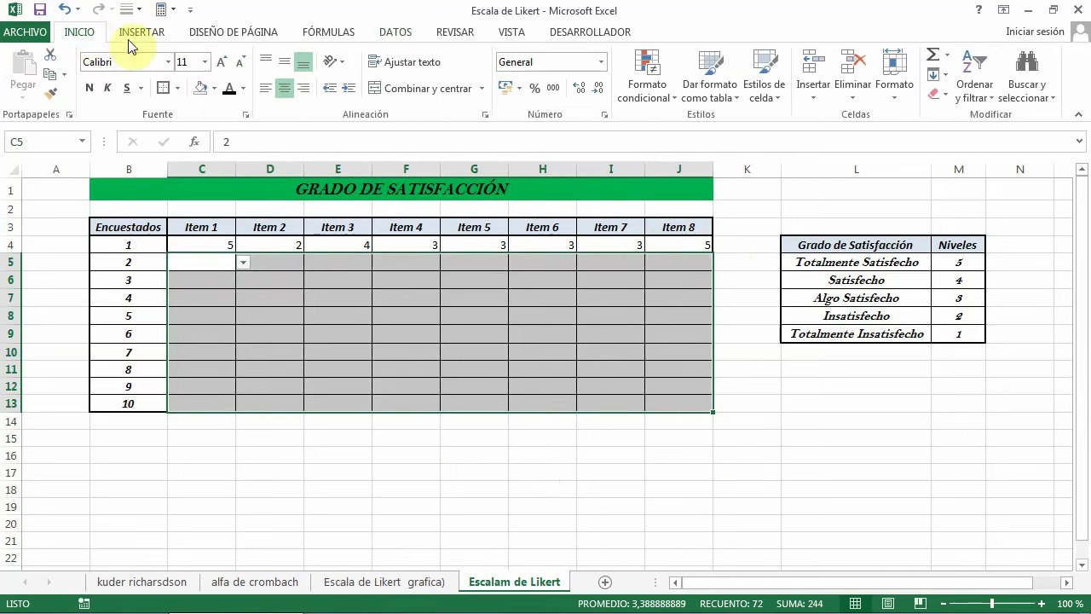
{"action": "left_click", "coordinate": [229, 89]}
{"action": "left_click", "coordinate": [472, 473]}
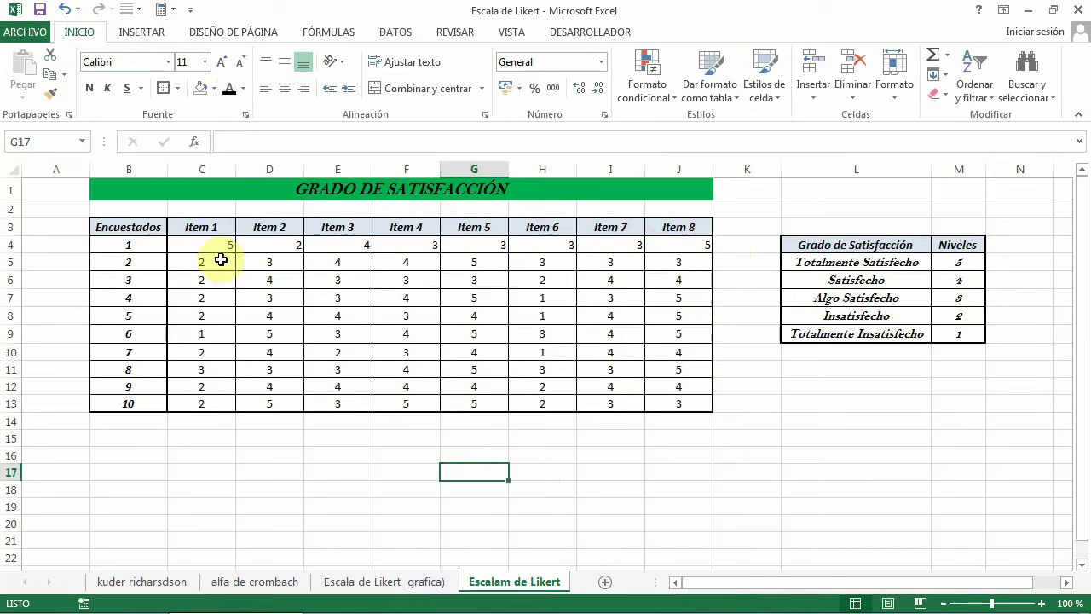
Centre respondent 1's answers in C4:J4
{"action": "left_click_drag", "start_coordinate": [205, 246], "coordinate": [677, 246]}
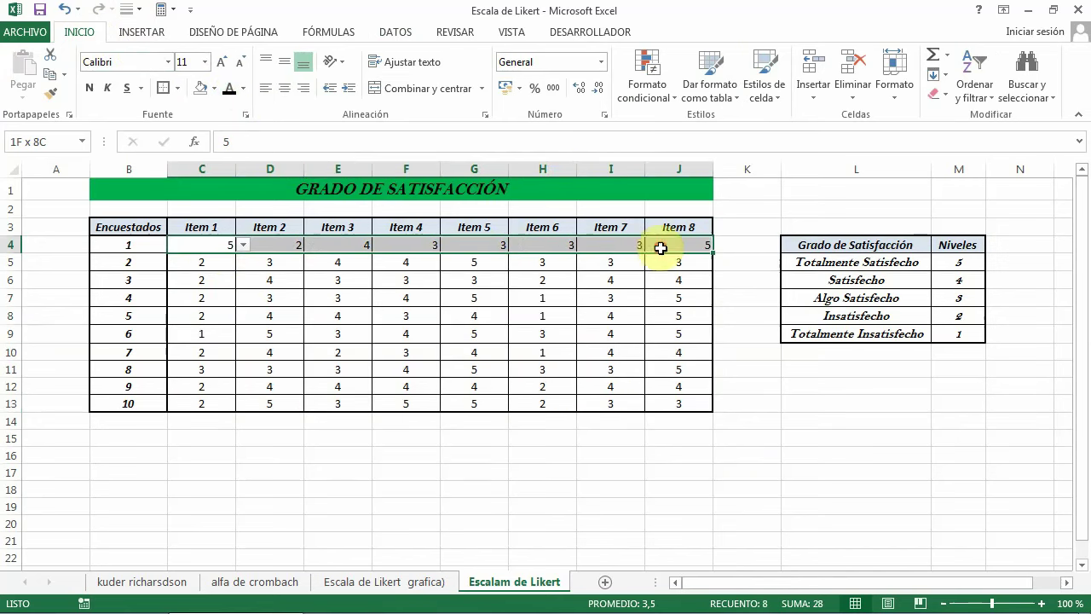
{"action": "left_click", "coordinate": [285, 88]}
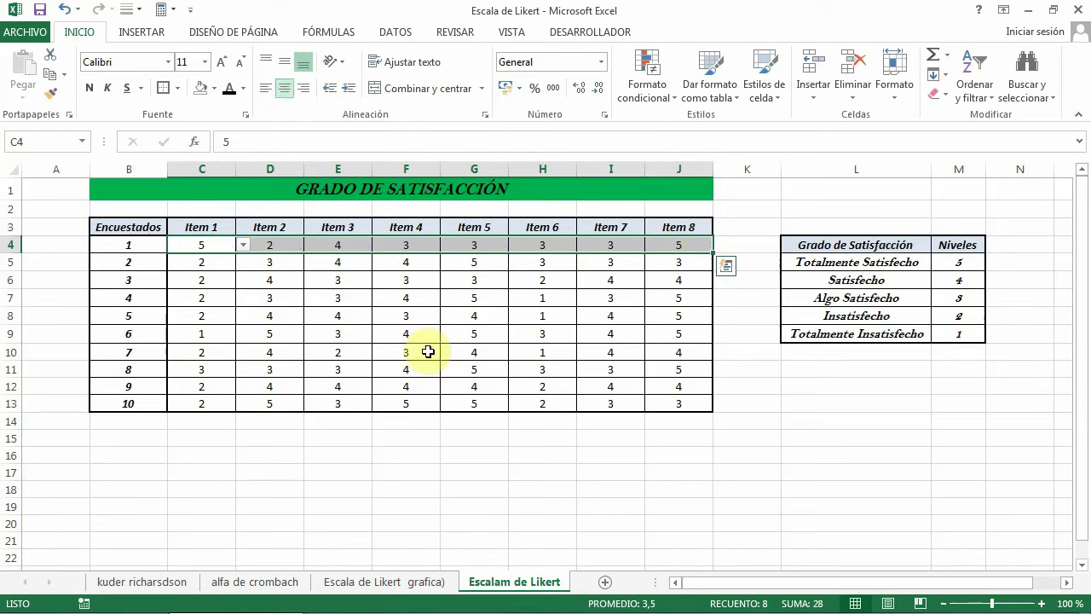
{"action": "left_click", "coordinate": [511, 471]}
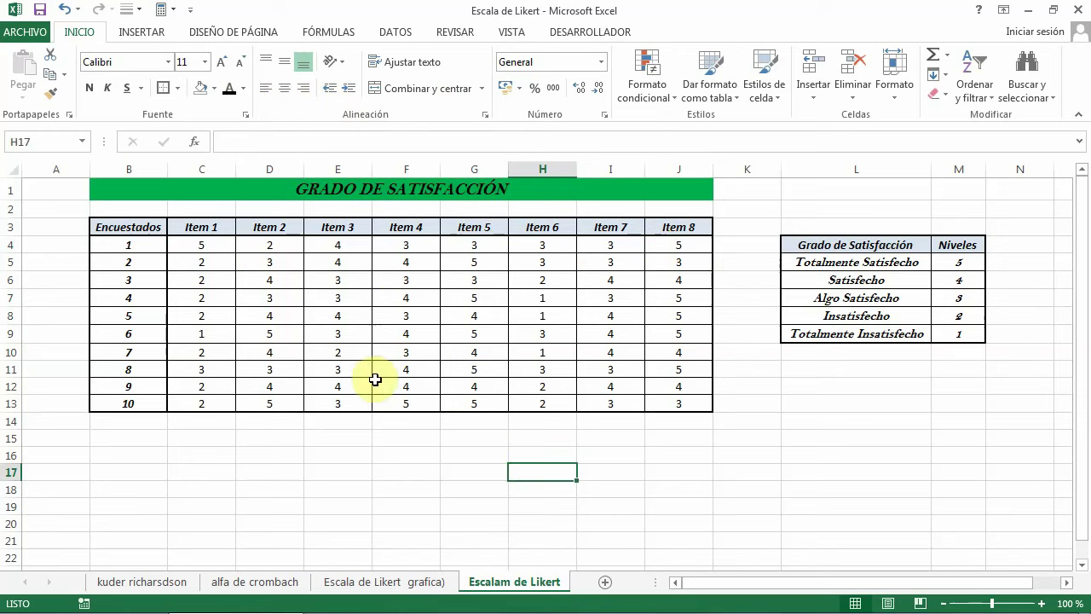
Change respondent 1's Item 1 answer in C4 to 2
{"action": "left_click", "coordinate": [203, 246]}
{"action": "left_click", "coordinate": [243, 245]}
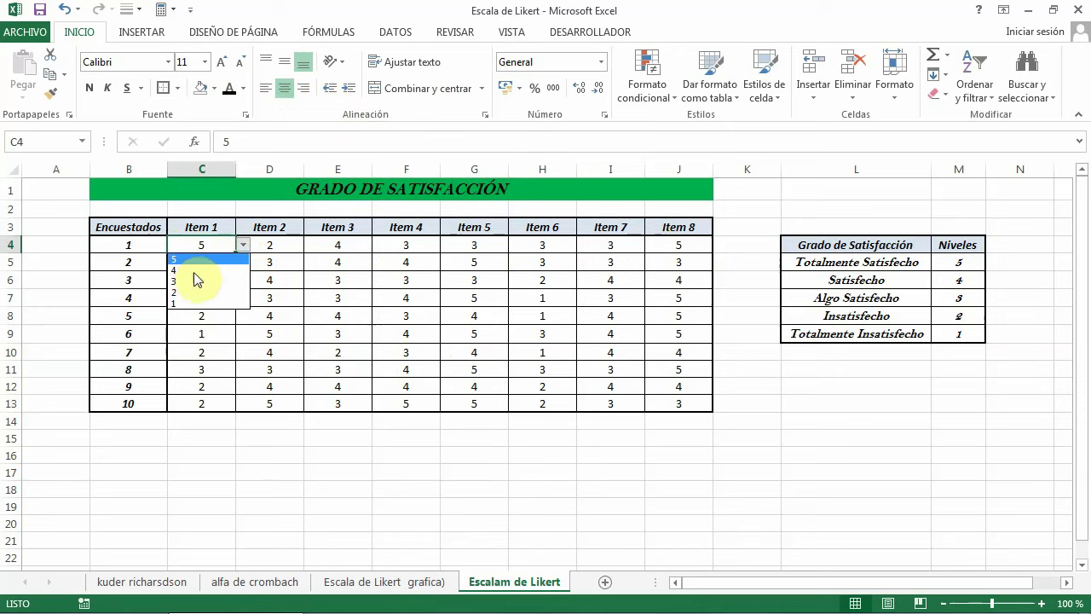
{"action": "left_click", "coordinate": [184, 293]}
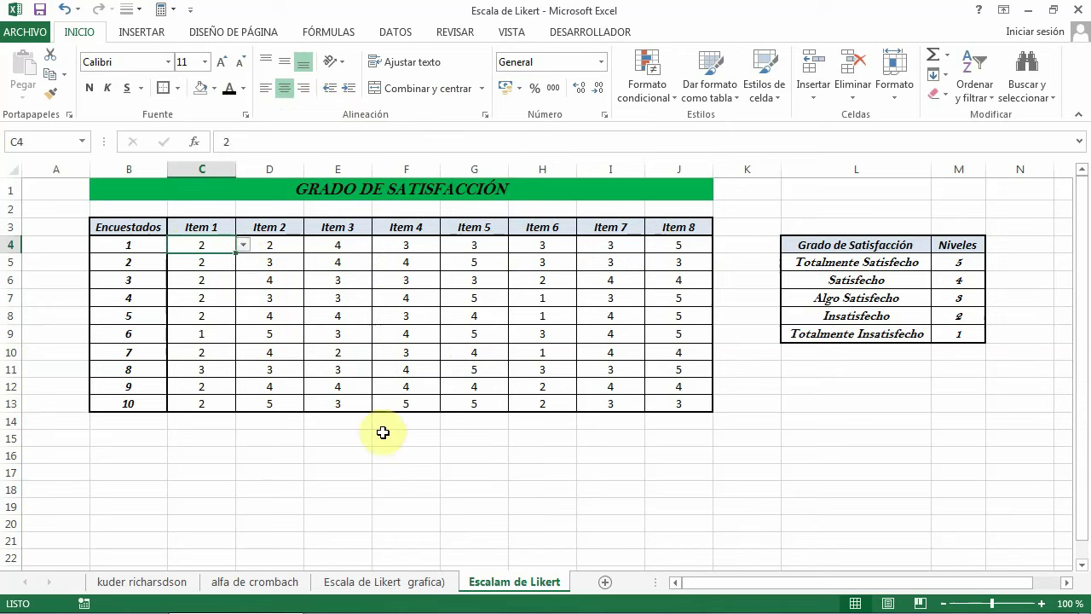
{"action": "left_click", "coordinate": [401, 456]}
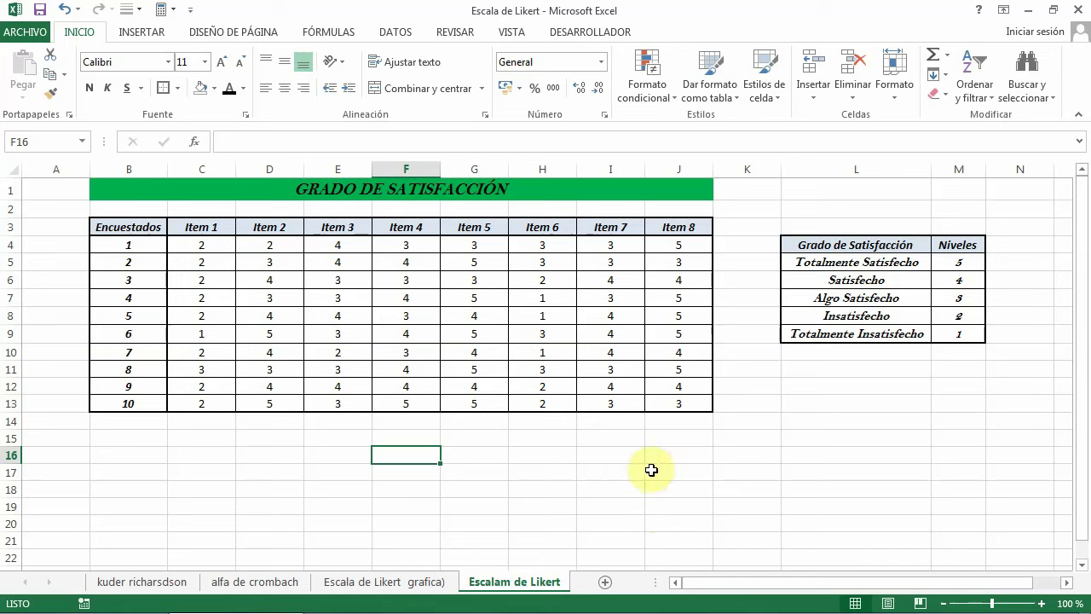
Copy the satisfaction level names L4:L9 to B16 and widen column B to fit
{"action": "left_click_drag", "start_coordinate": [817, 245], "coordinate": [828, 330]}
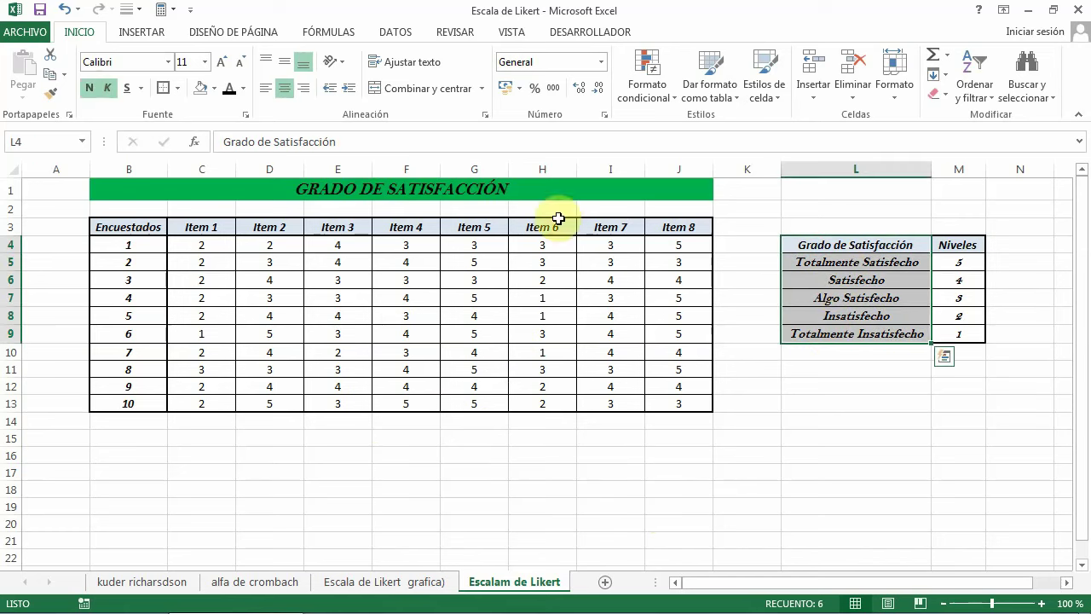
{"action": "left_click", "coordinate": [49, 75]}
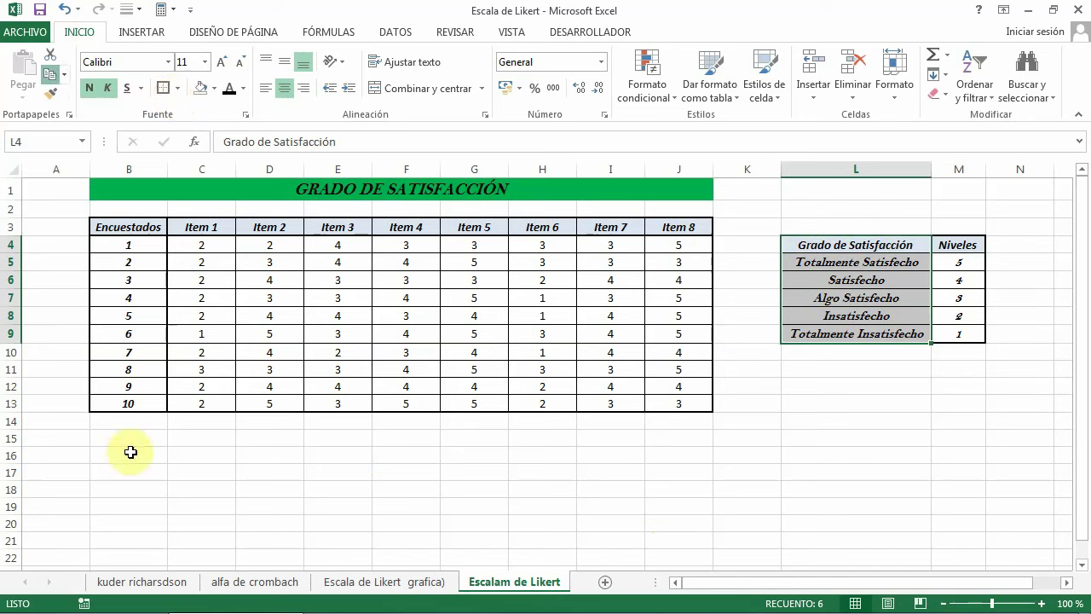
{"action": "left_click", "coordinate": [126, 457]}
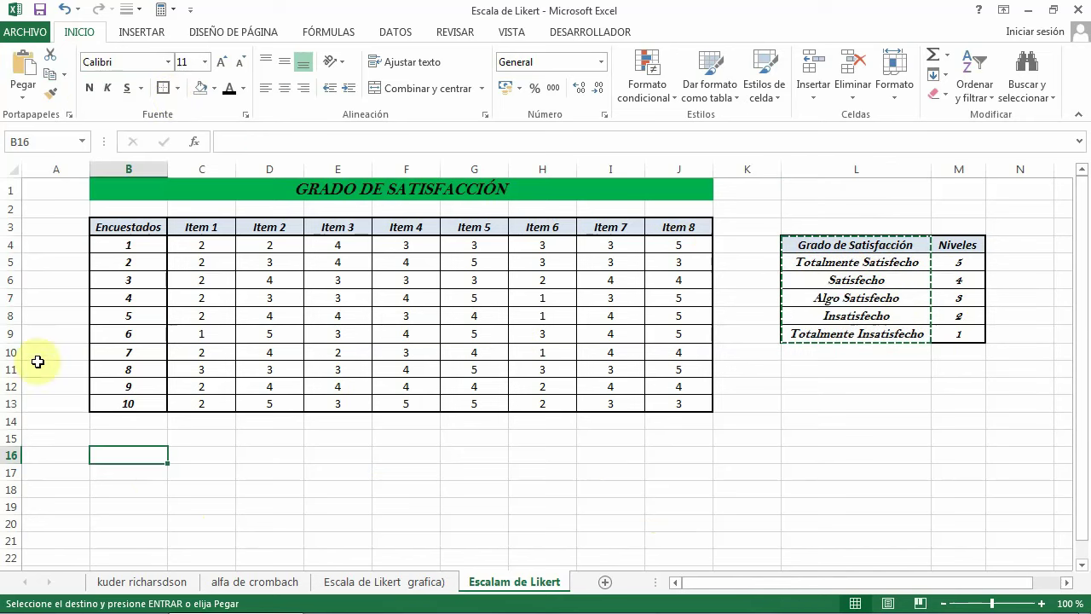
{"action": "left_click", "coordinate": [22, 70]}
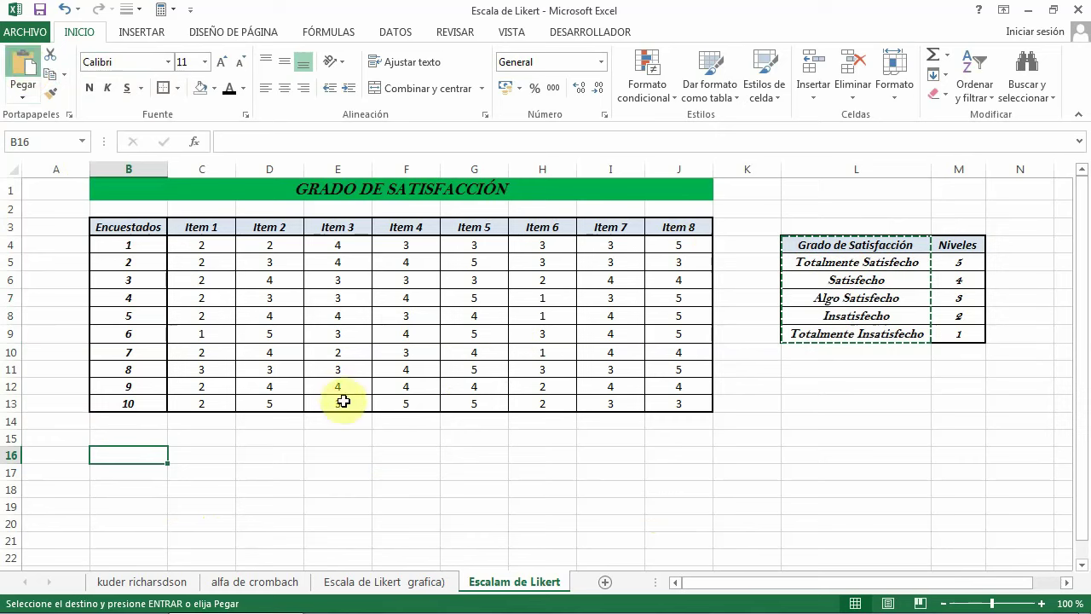
{"action": "left_click_drag", "start_coordinate": [168, 169], "coordinate": [254, 172]}
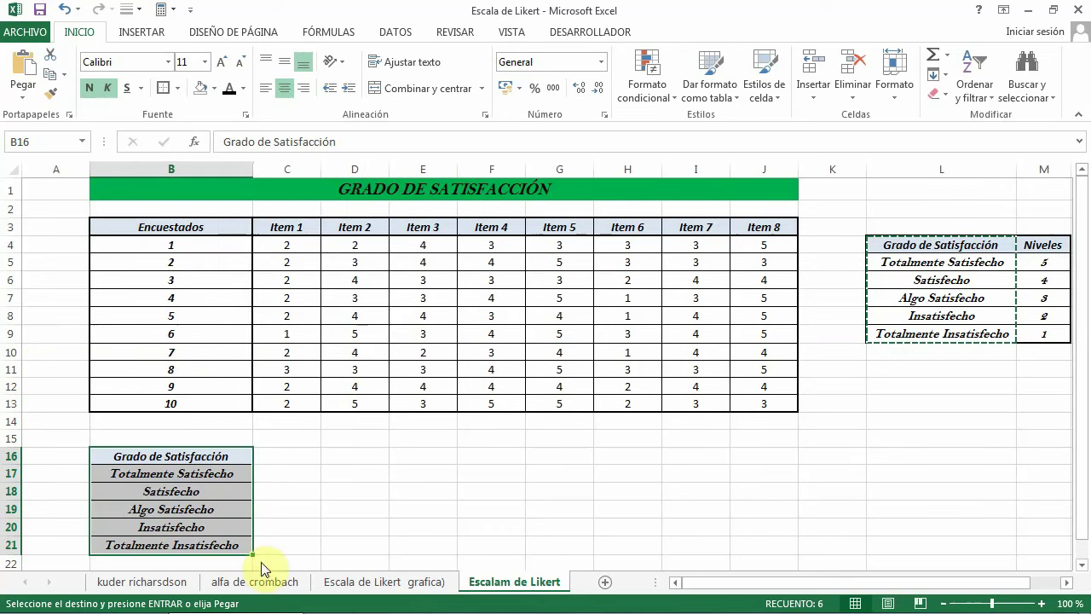
{"action": "left_click", "coordinate": [307, 490]}
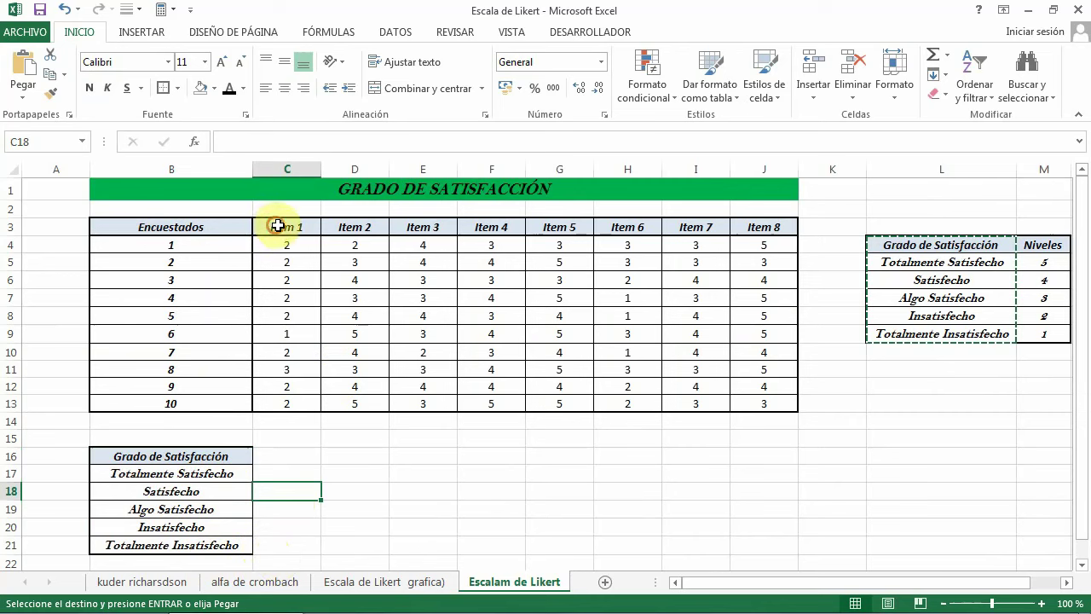
Copy the Item 1–Item 8 headers from C3:J3 into row 16 starting at C16
{"action": "left_click_drag", "start_coordinate": [278, 226], "coordinate": [763, 227]}
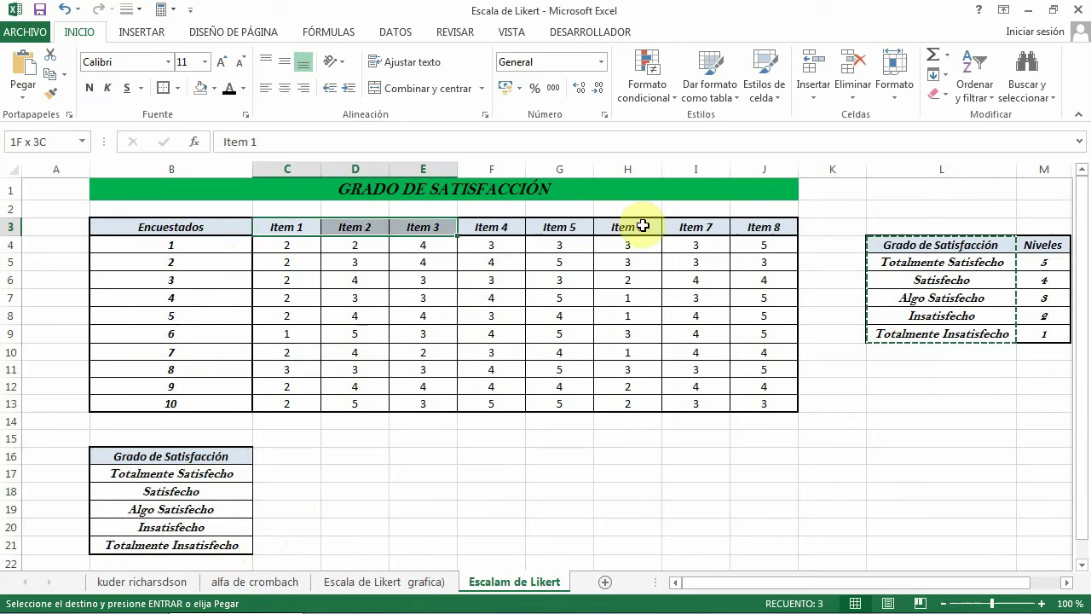
{"action": "left_click", "coordinate": [50, 75]}
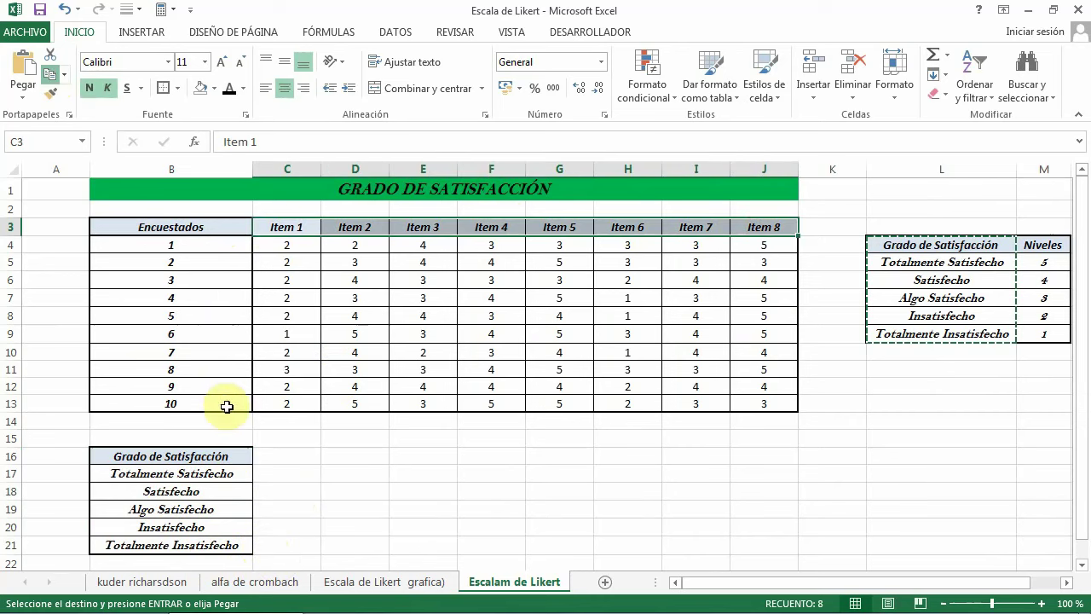
{"action": "left_click", "coordinate": [271, 450]}
{"action": "left_click", "coordinate": [24, 68]}
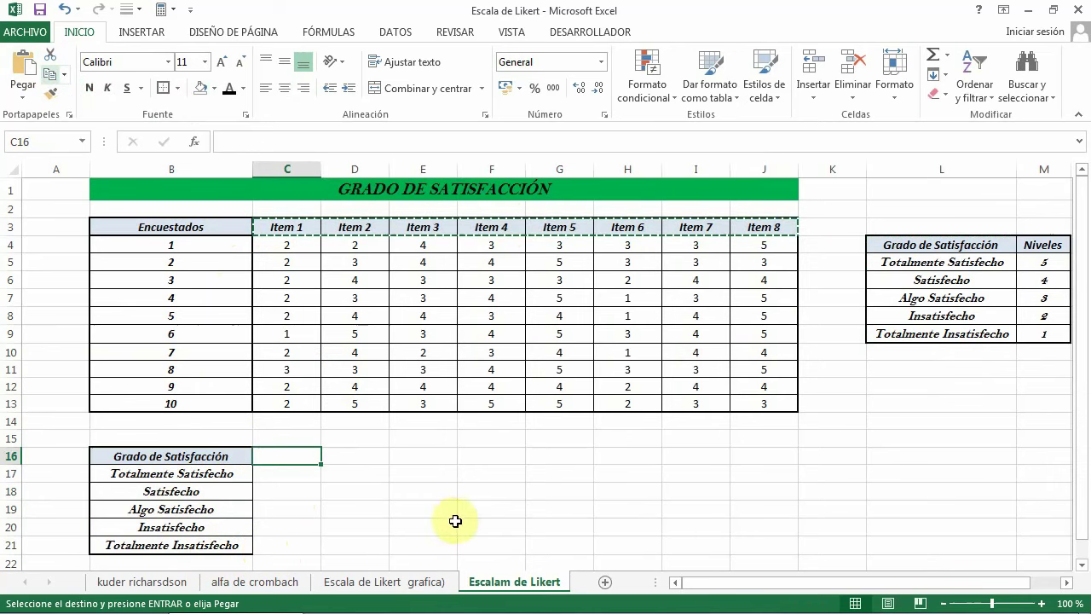
{"action": "left_click", "coordinate": [513, 522]}
Apply All Borders to the frequency table B16:J21
{"action": "mouse_move", "coordinate": [155, 456]}
{"action": "left_mouse_down"}
{"action": "mouse_move", "coordinate": [659, 538]}
{"action": "mouse_move", "coordinate": [793, 544]}
{"action": "mouse_move", "coordinate": [780, 534]}
{"action": "left_mouse_up"}
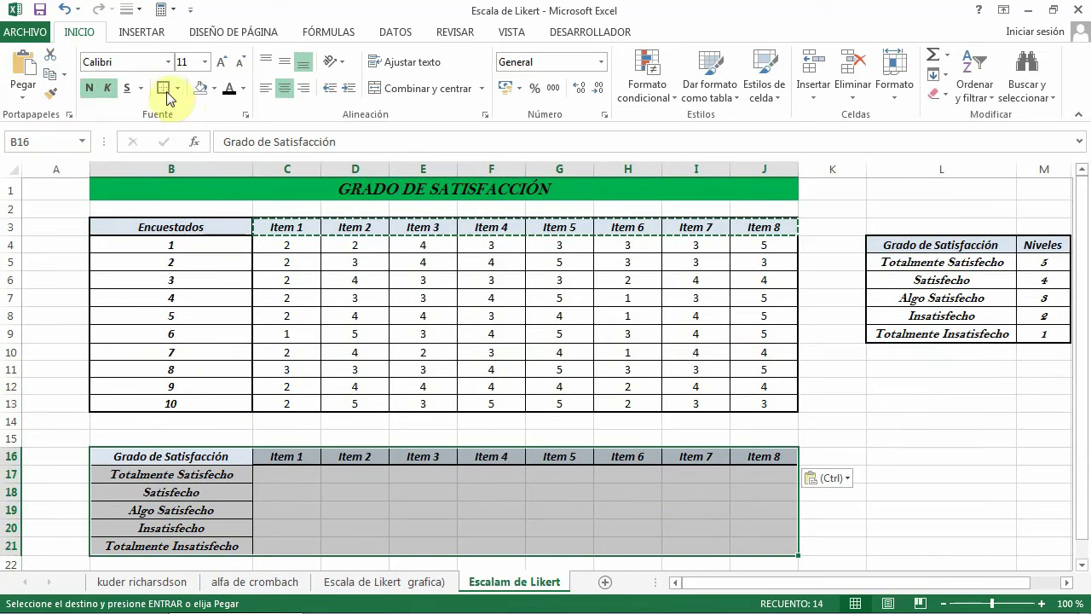
{"action": "left_click", "coordinate": [178, 89]}
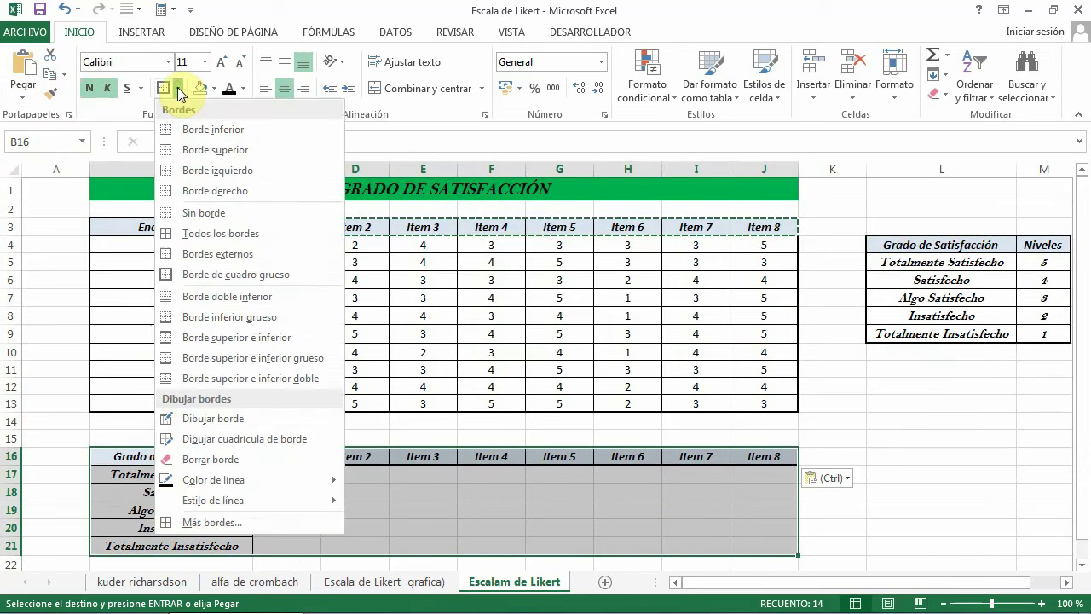
{"action": "left_click", "coordinate": [183, 234]}
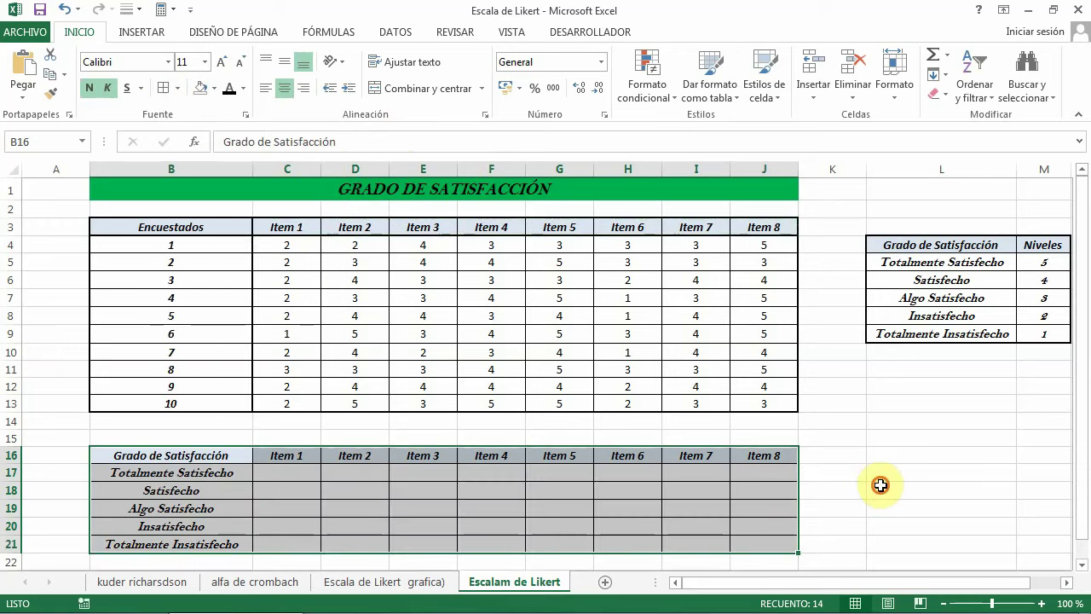
{"action": "left_click", "coordinate": [879, 485]}
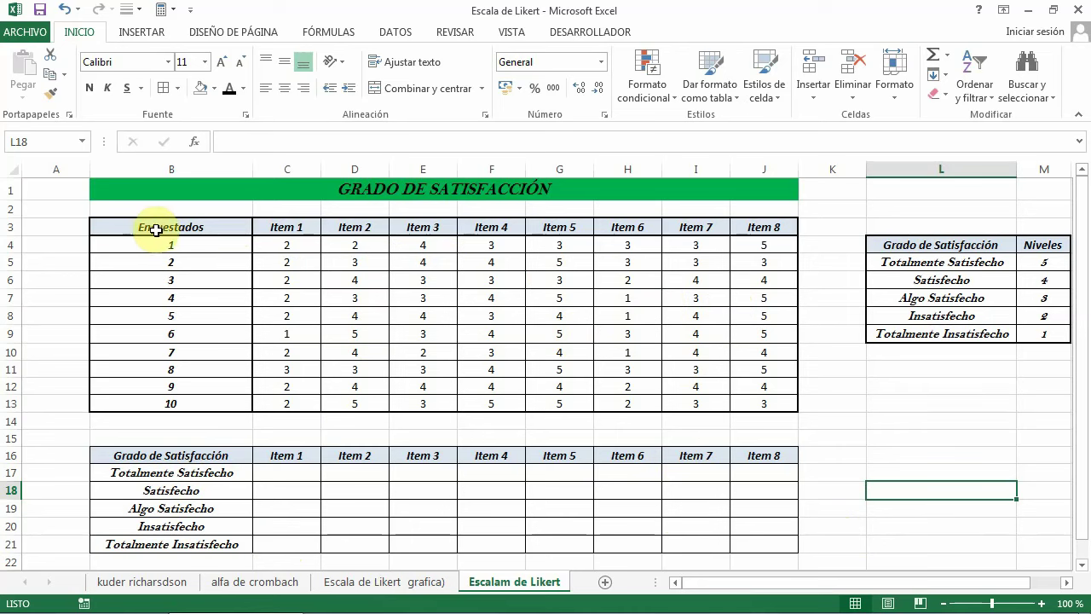
Convert the survey data B3:J13 into a formatted table with headers
{"action": "mouse_move", "coordinate": [147, 228]}
{"action": "left_mouse_down"}
{"action": "mouse_move", "coordinate": [153, 371]}
{"action": "mouse_move", "coordinate": [752, 406]}
{"action": "left_mouse_up"}
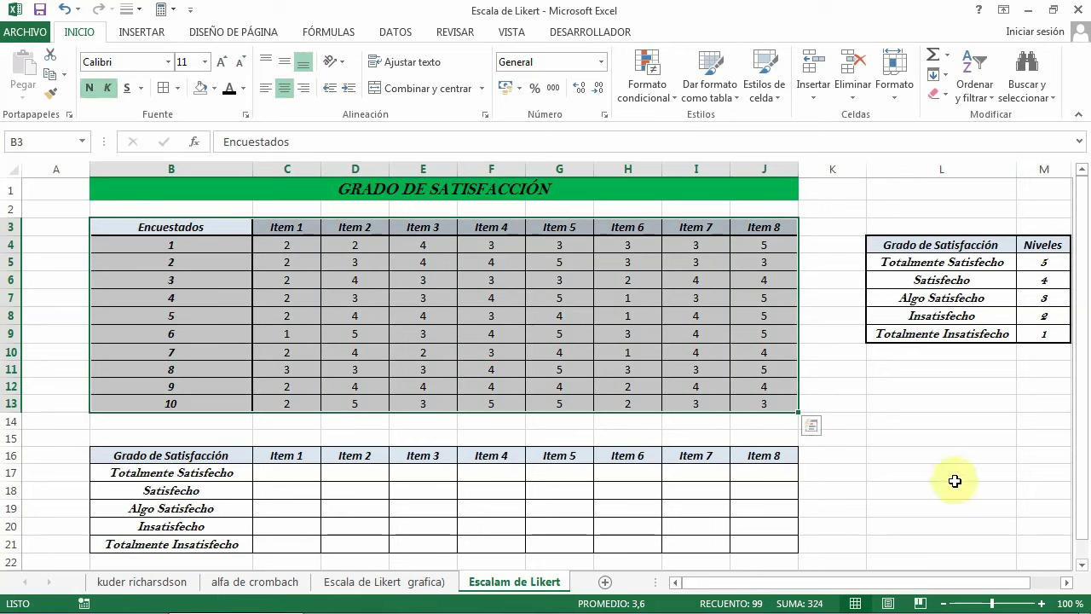
{"action": "left_click", "coordinate": [142, 34]}
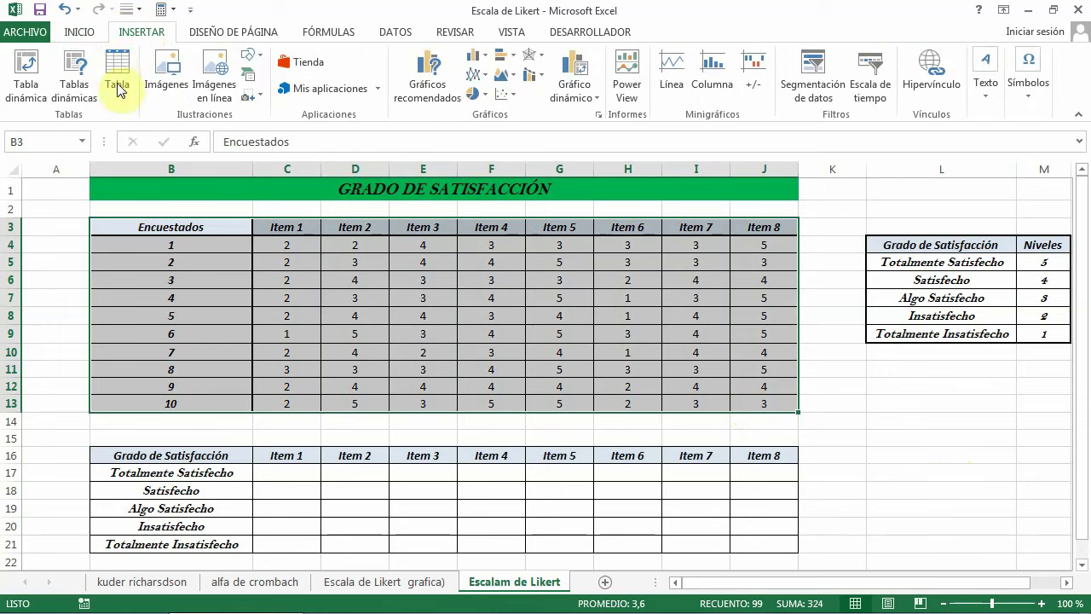
{"action": "left_click", "coordinate": [117, 72]}
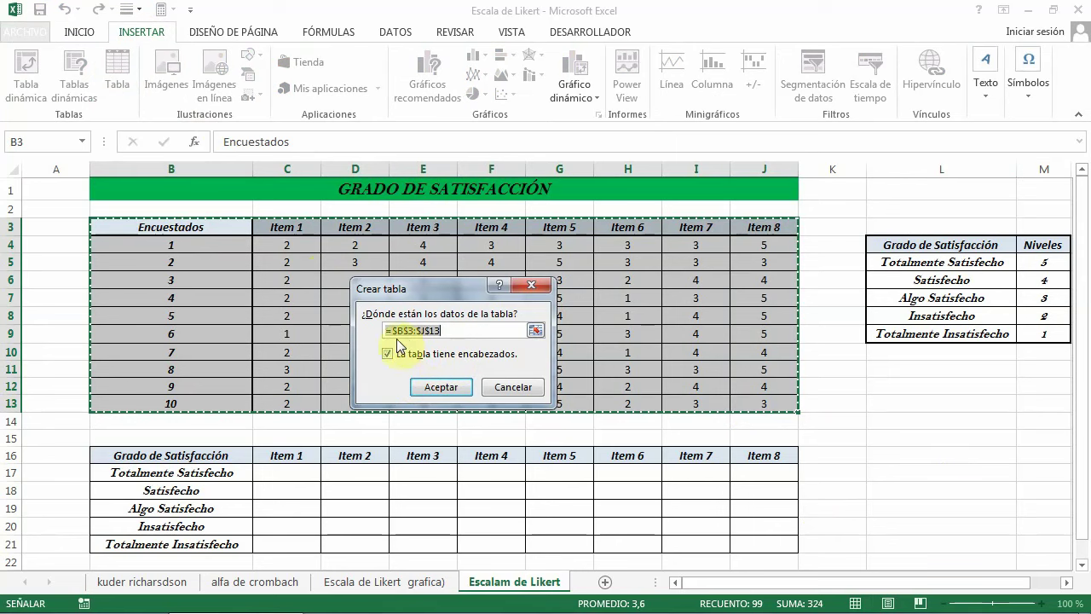
{"action": "left_click", "coordinate": [441, 387]}
{"action": "left_click", "coordinate": [869, 430]}
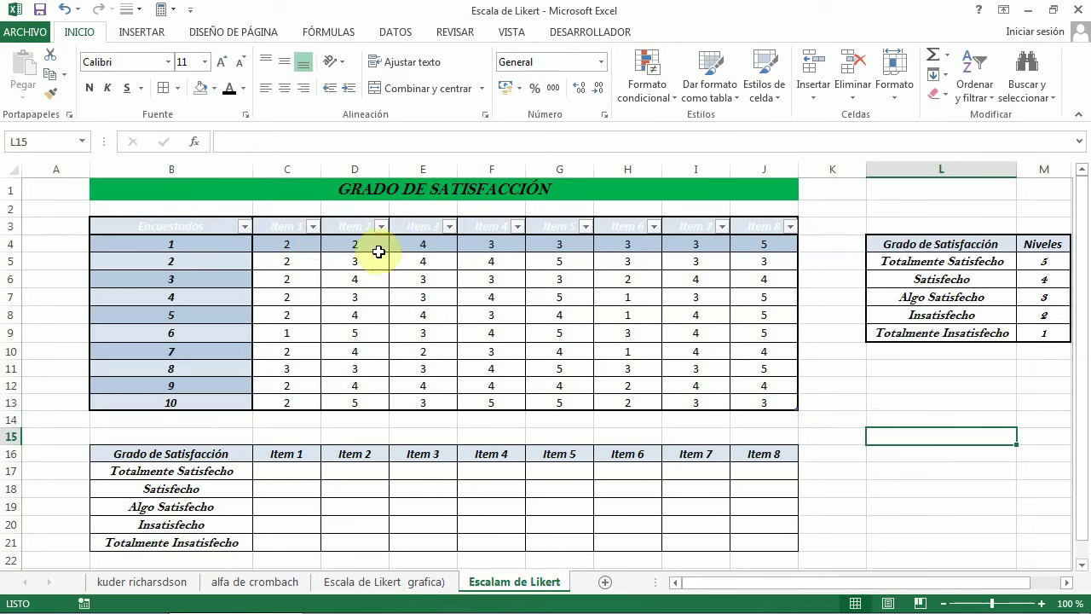
Colour the survey table's header row (Encuestados, Item 1–Item 8) red
{"action": "left_click_drag", "start_coordinate": [124, 226], "coordinate": [753, 226]}
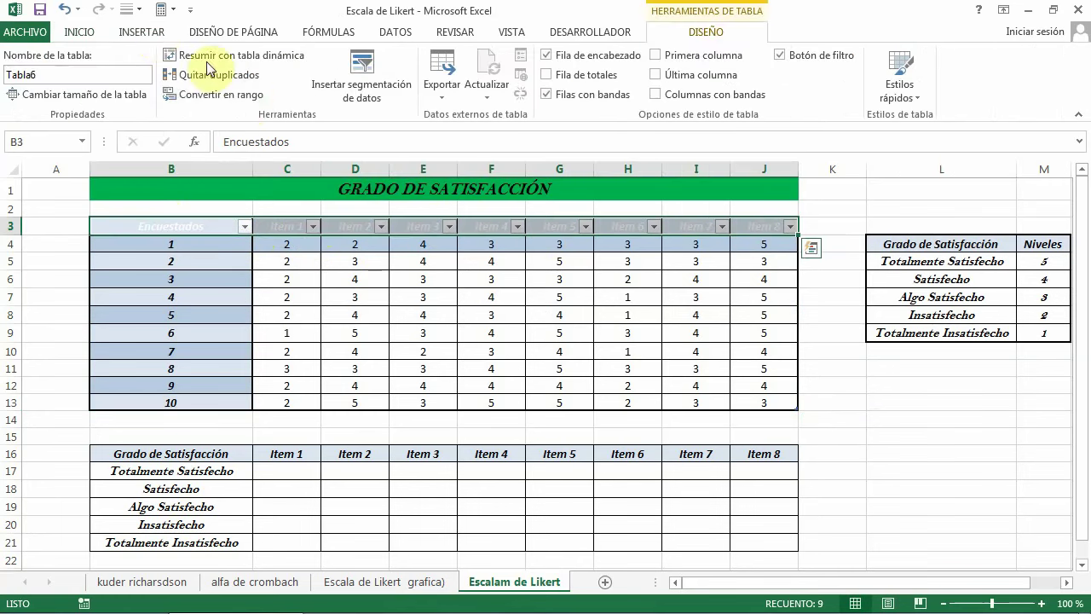
{"action": "left_click", "coordinate": [81, 33]}
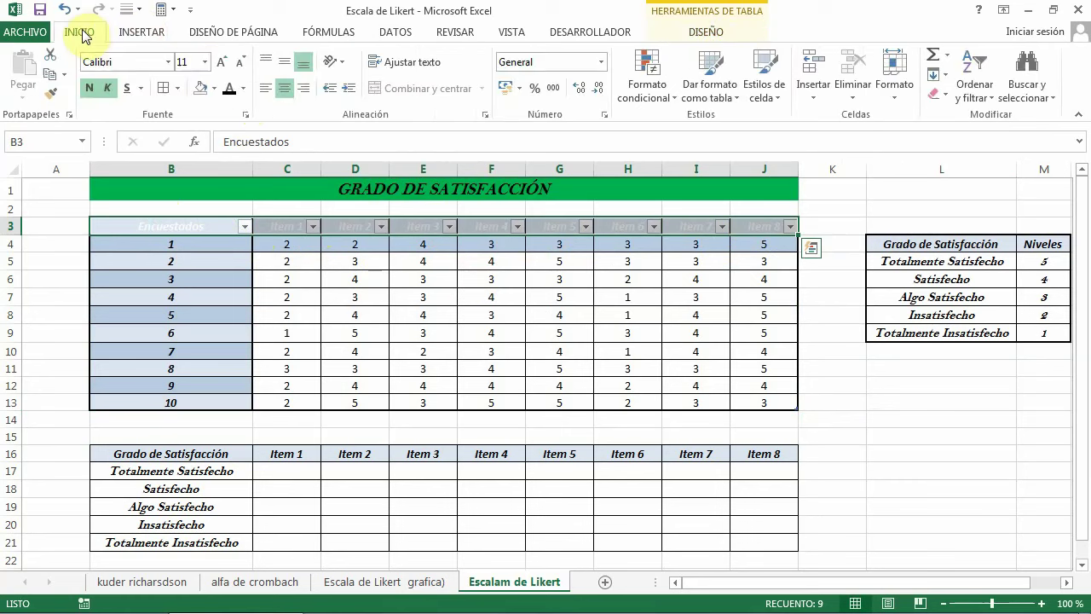
{"action": "left_click", "coordinate": [243, 88]}
{"action": "left_click", "coordinate": [240, 247]}
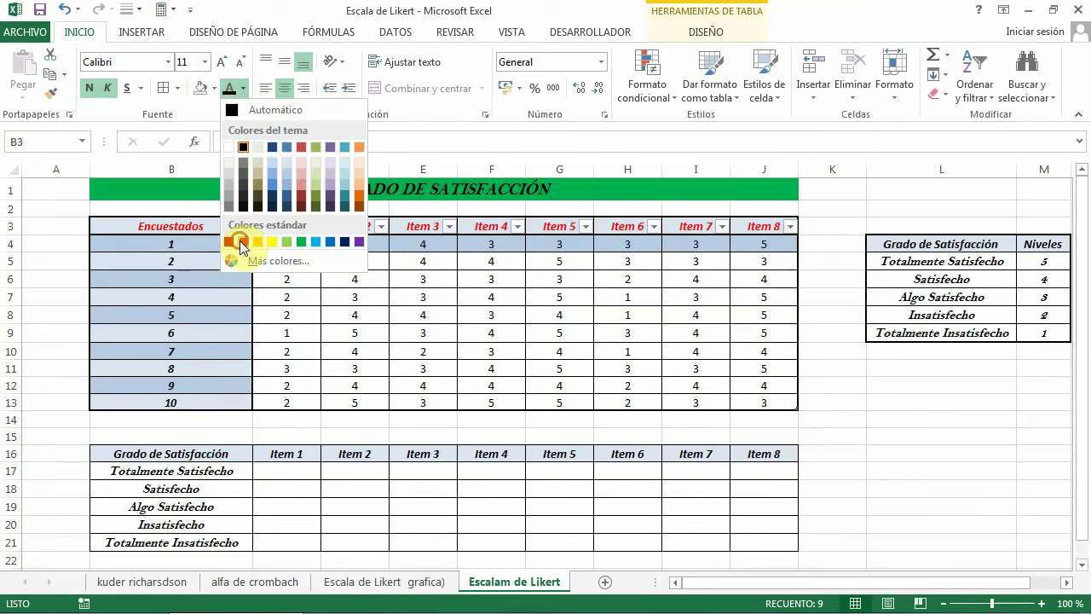
{"action": "left_click", "coordinate": [929, 473]}
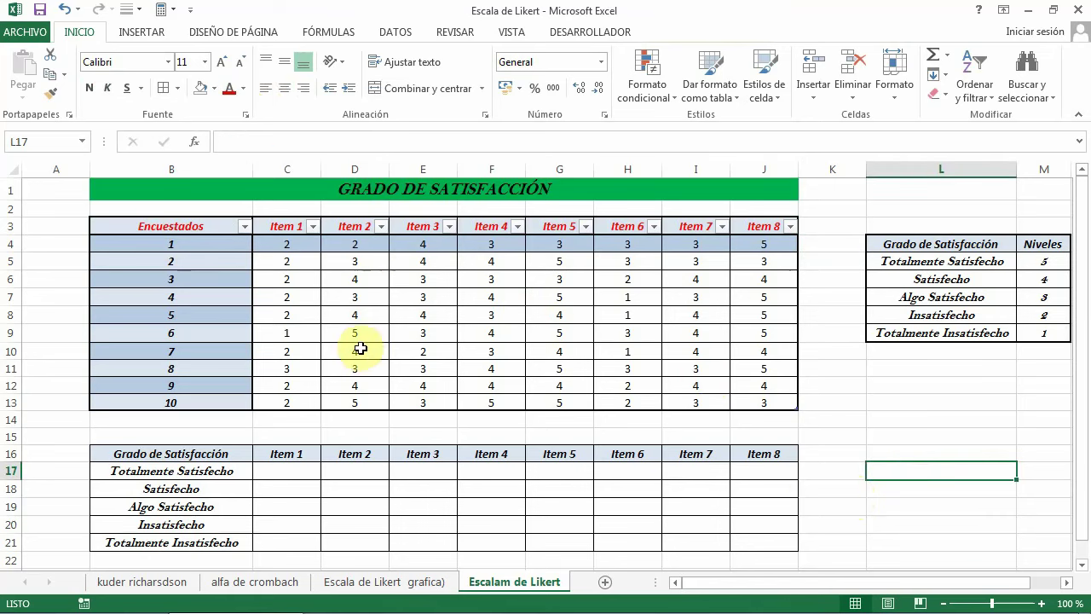
{"action": "left_click", "coordinate": [399, 295]}
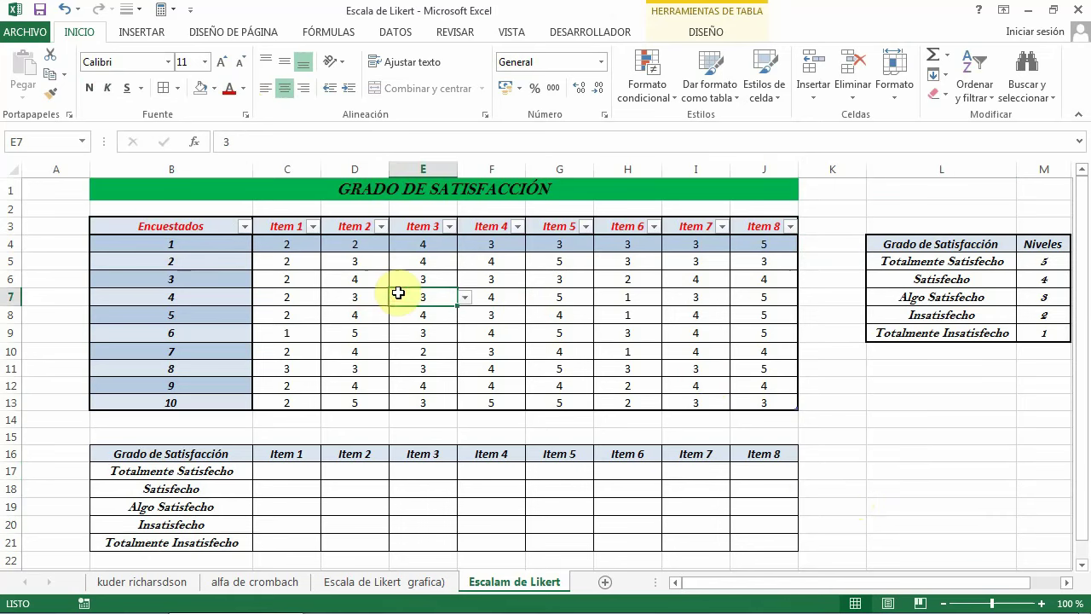
{"action": "left_click", "coordinate": [706, 35]}
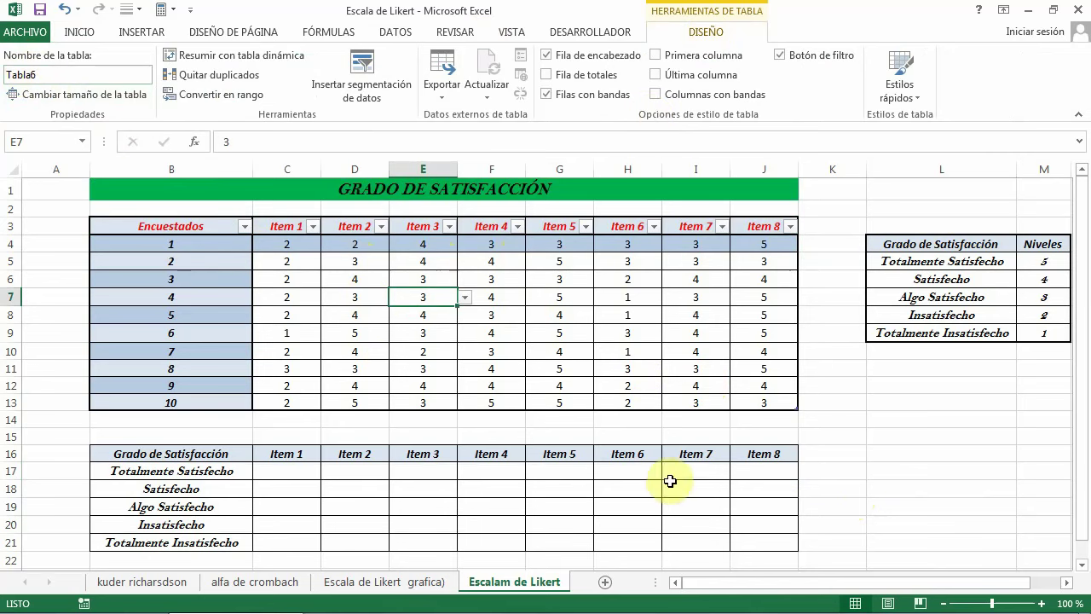
Convert the frequency range B16:J21 into a formatted table with headers
{"action": "left_click_drag", "start_coordinate": [122, 455], "coordinate": [119, 542]}
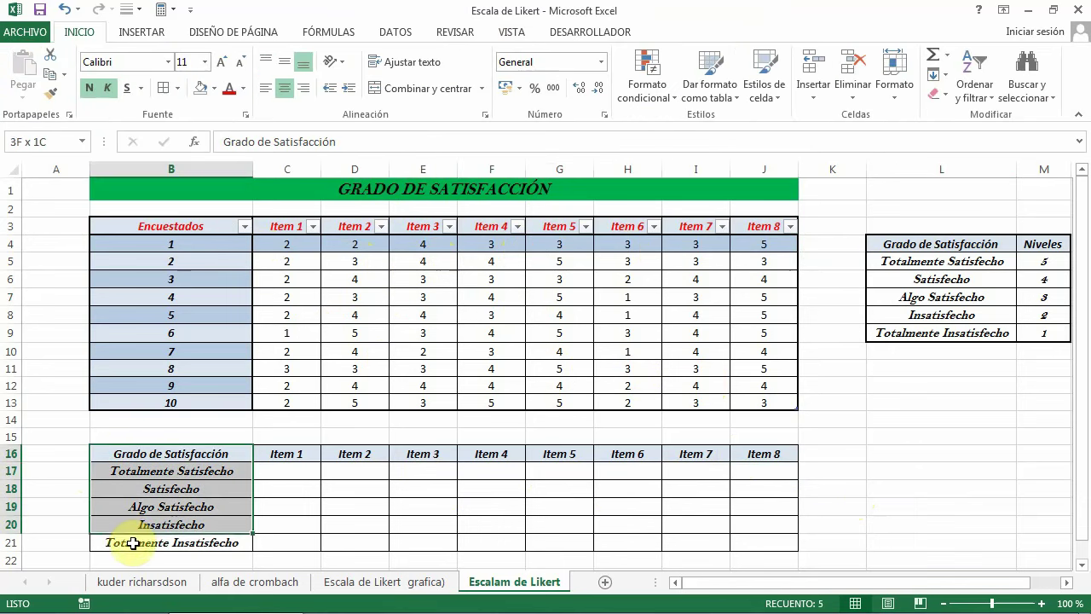
{"action": "left_click_drag", "start_coordinate": [488, 542], "coordinate": [789, 542]}
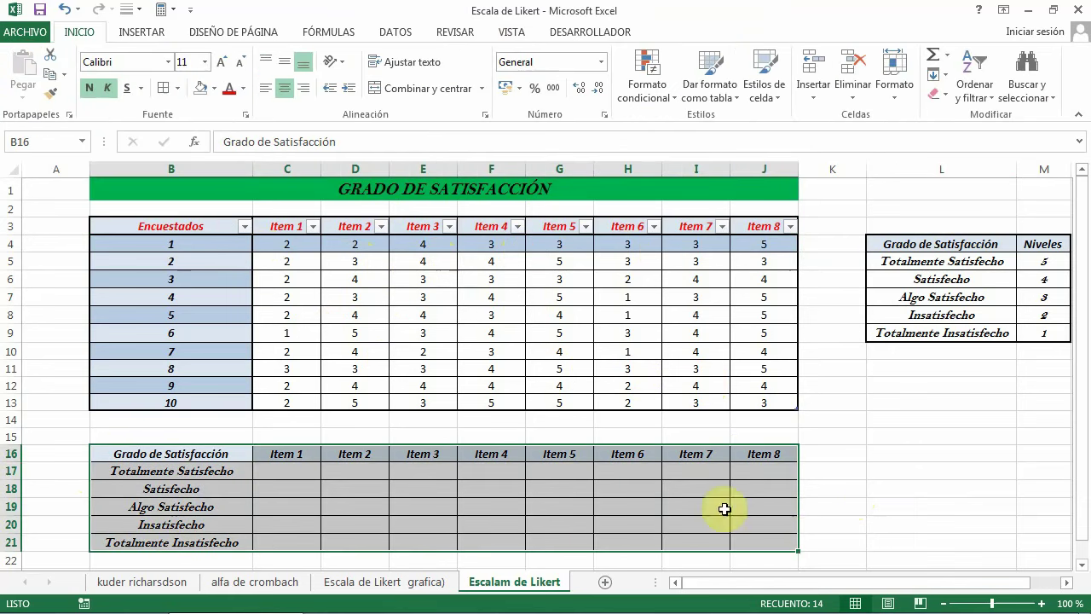
{"action": "left_click", "coordinate": [130, 34]}
{"action": "left_click", "coordinate": [120, 75]}
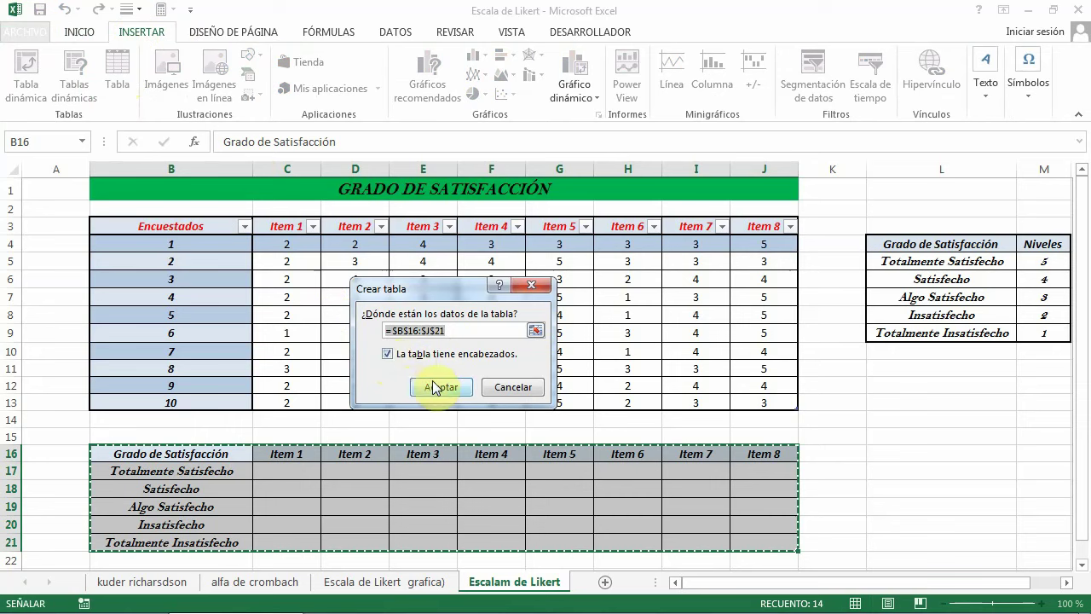
{"action": "left_click", "coordinate": [437, 388]}
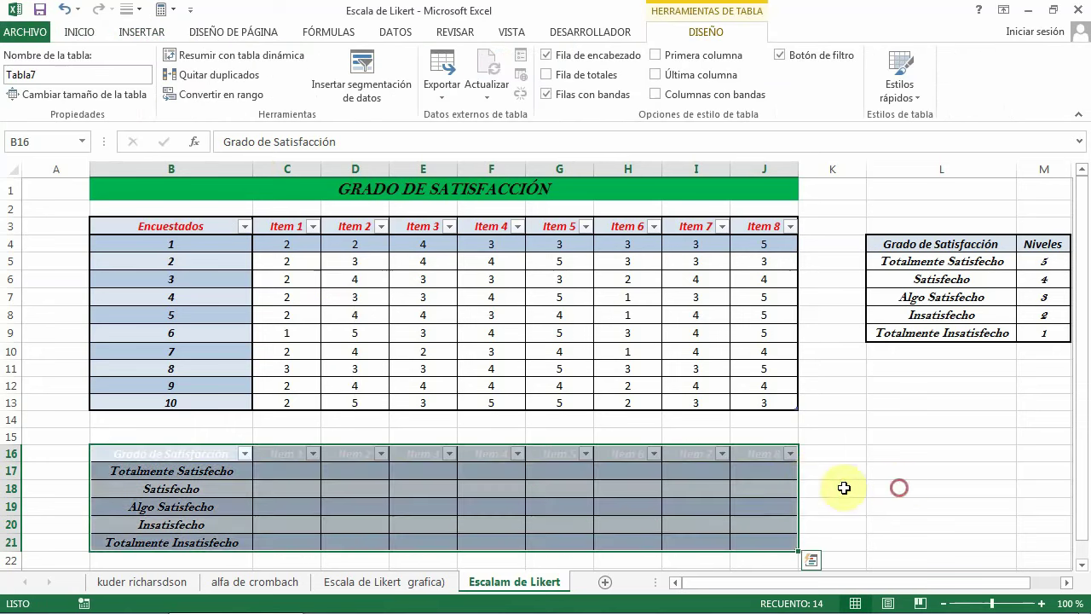
{"action": "left_click", "coordinate": [896, 487]}
Make the frequency table's row 16 headers red like the survey table's
{"action": "left_click_drag", "start_coordinate": [108, 453], "coordinate": [762, 453]}
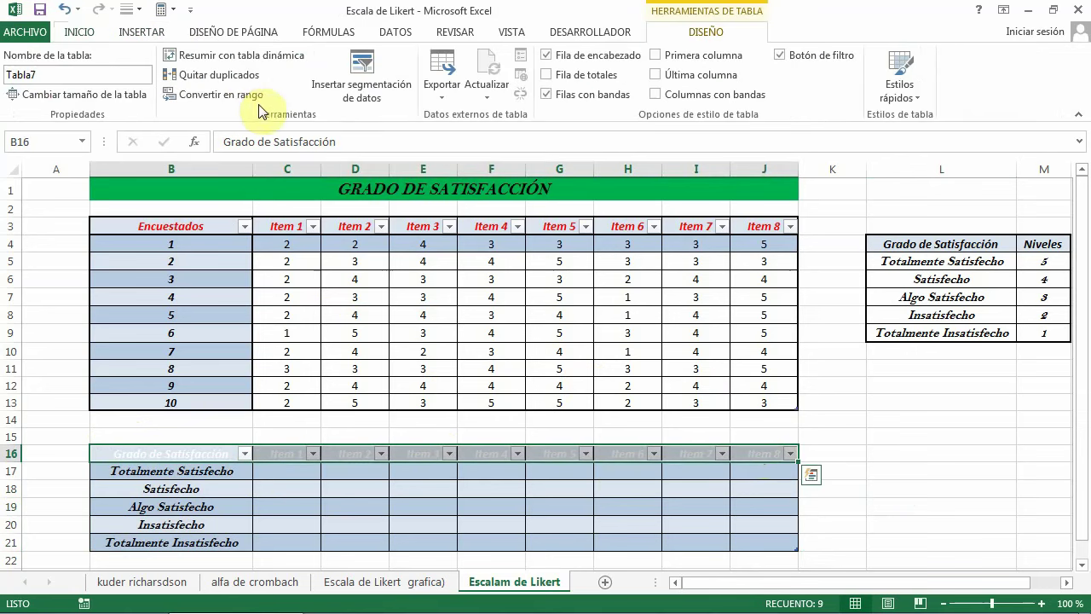
{"action": "left_click", "coordinate": [80, 35]}
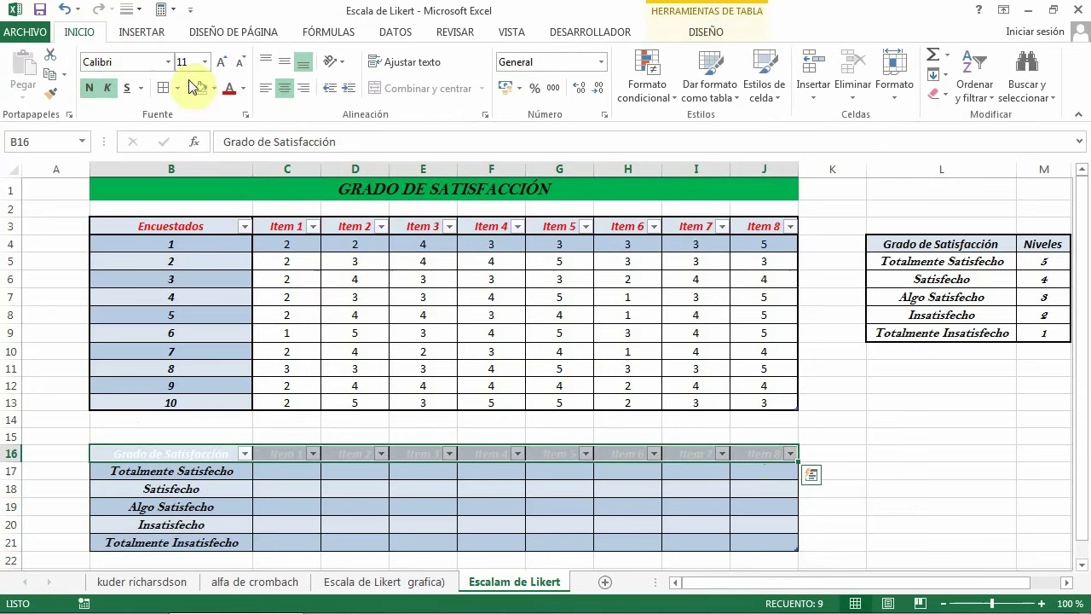
{"action": "left_click", "coordinate": [230, 92]}
{"action": "left_click", "coordinate": [941, 506]}
{"action": "left_click", "coordinate": [398, 506]}
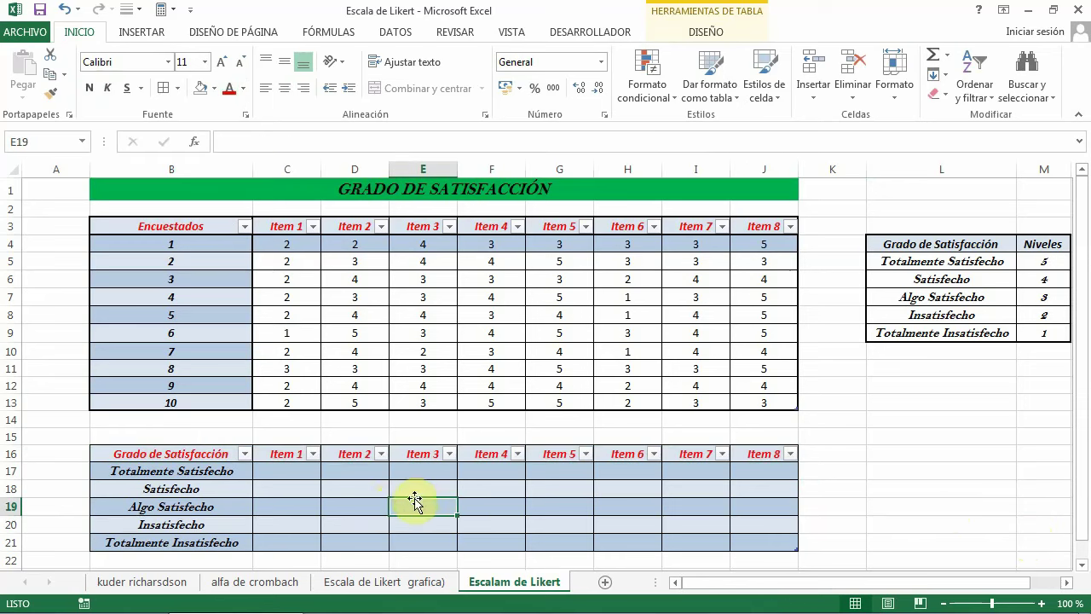
{"action": "left_click", "coordinate": [704, 35]}
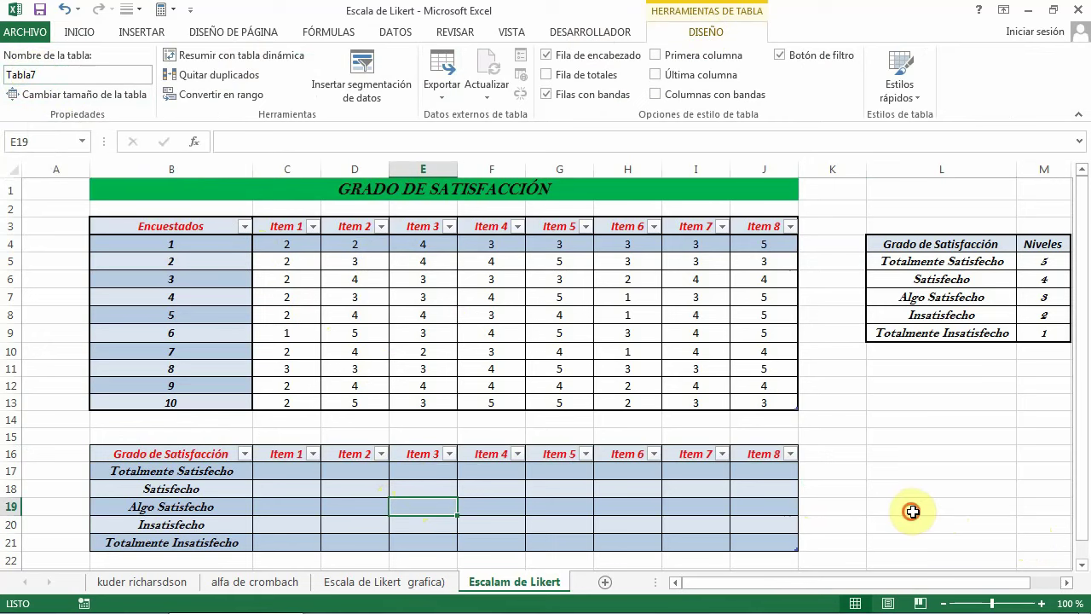
{"action": "left_click", "coordinate": [911, 508]}
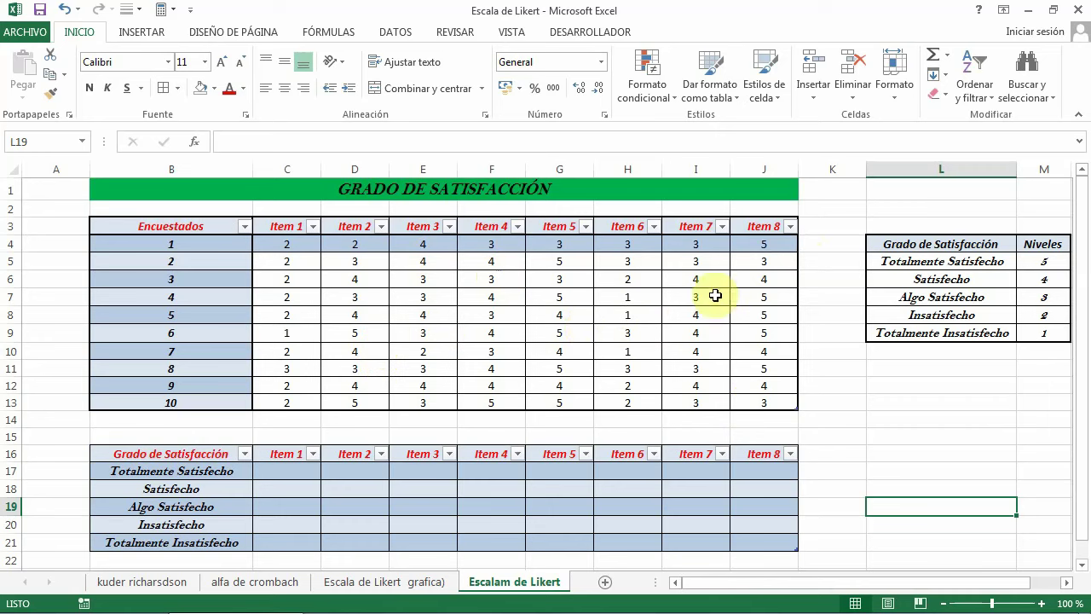
{"action": "left_click", "coordinate": [409, 279]}
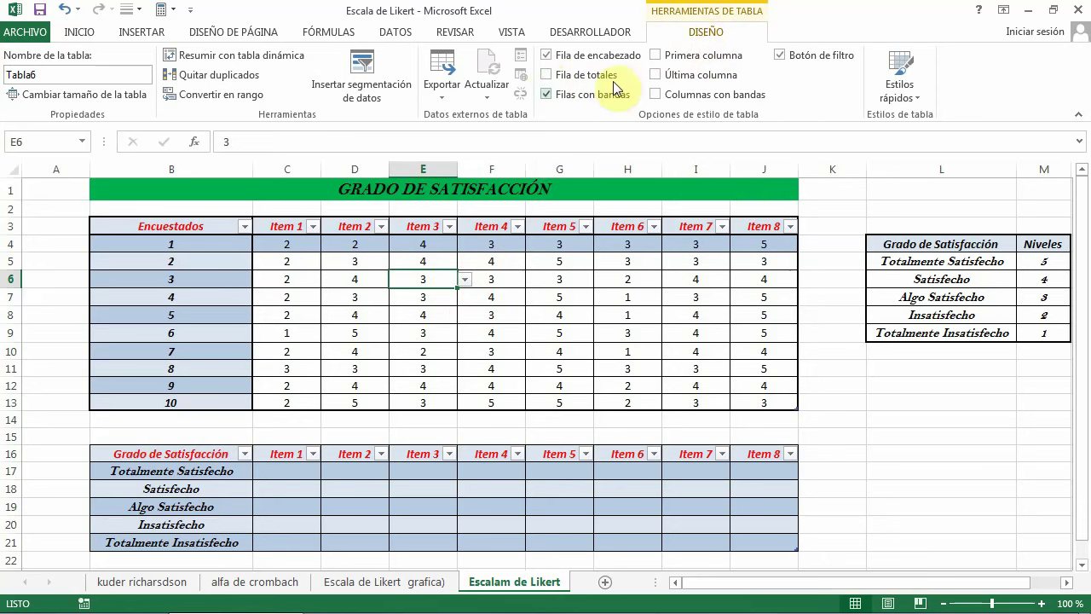
Add a Total row to the survey table and colour its item totals red
{"action": "left_click", "coordinate": [546, 75]}
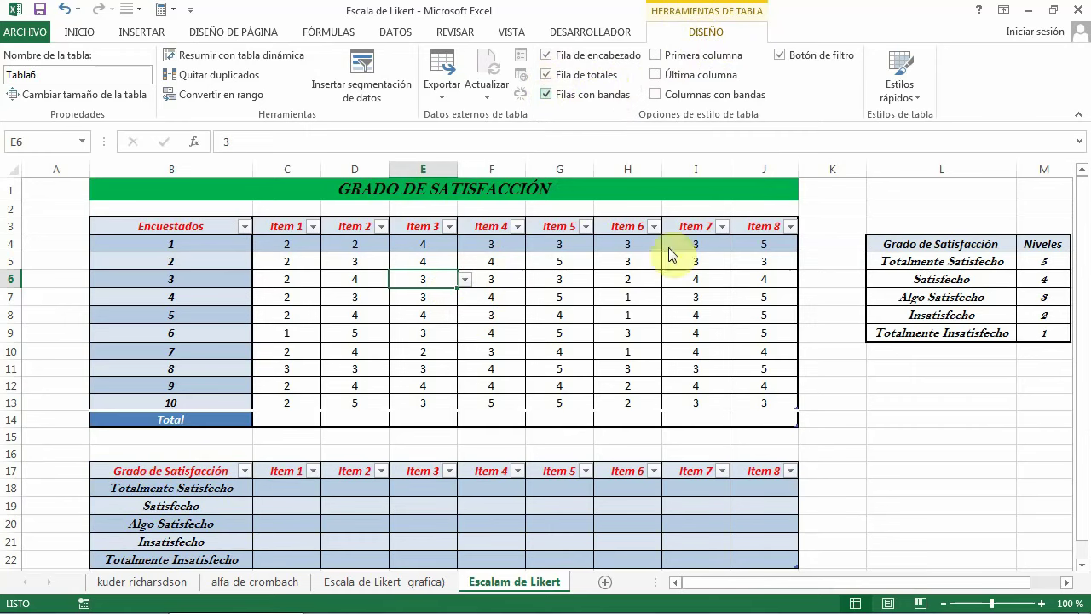
{"action": "left_click", "coordinate": [863, 419]}
{"action": "left_click_drag", "start_coordinate": [290, 420], "coordinate": [763, 418]}
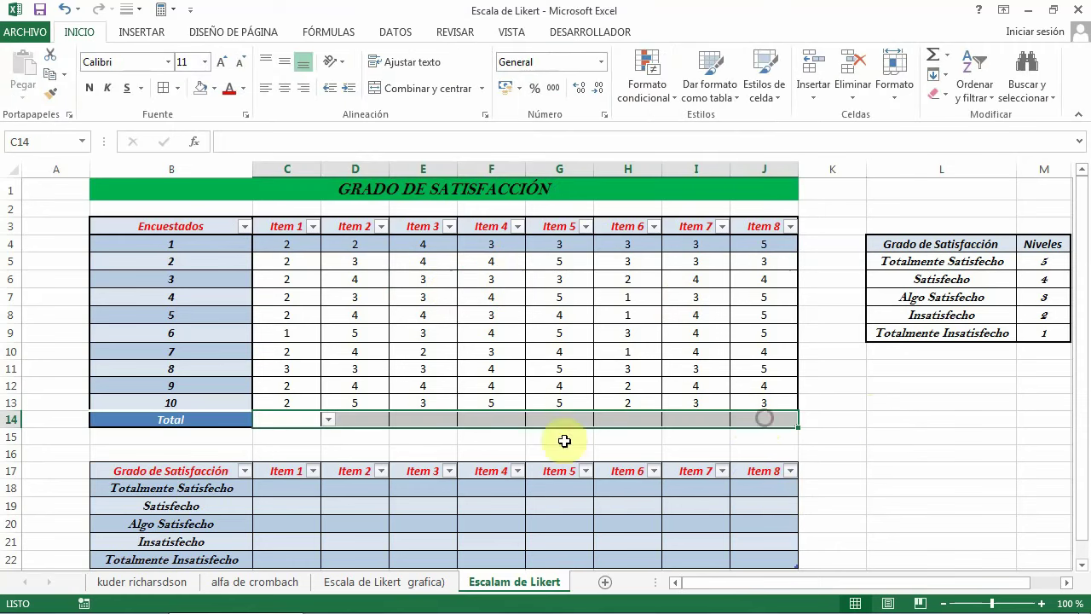
{"action": "left_click", "coordinate": [78, 34]}
{"action": "left_click", "coordinate": [230, 90]}
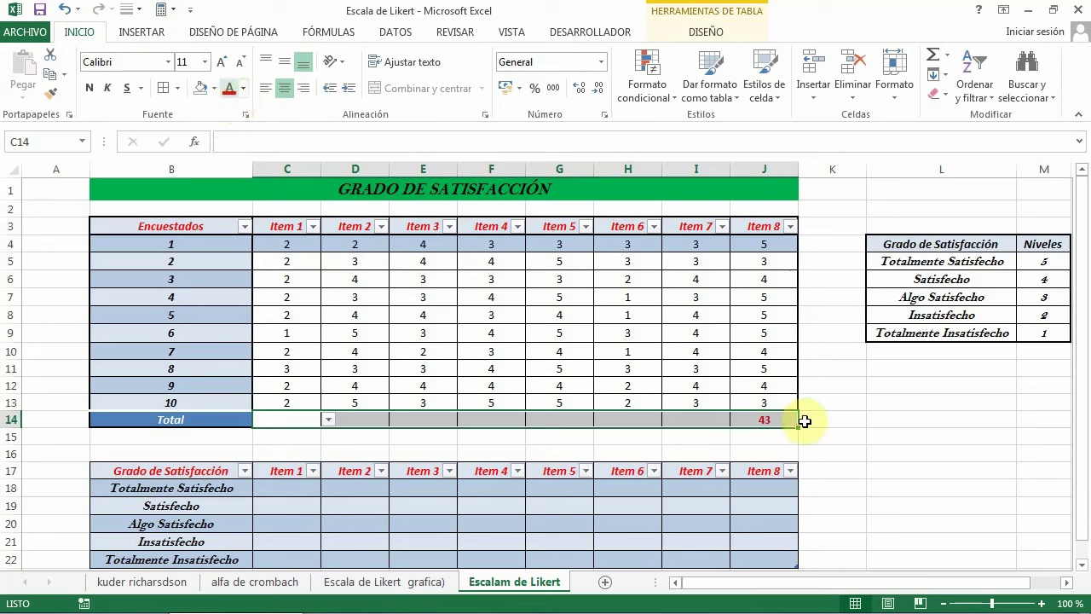
{"action": "left_click", "coordinate": [898, 472]}
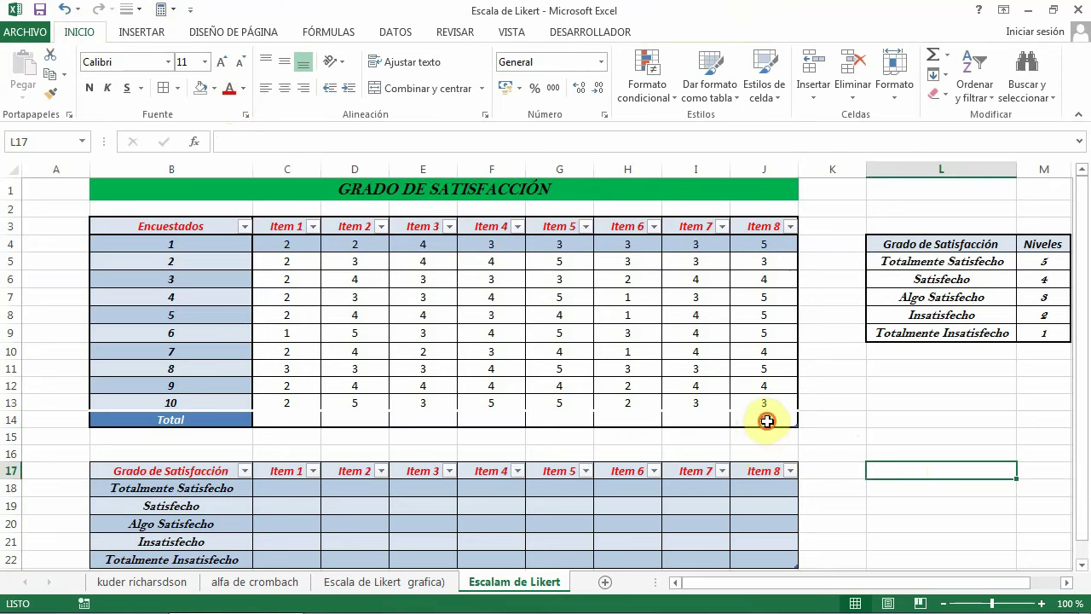
{"action": "left_click", "coordinate": [761, 419]}
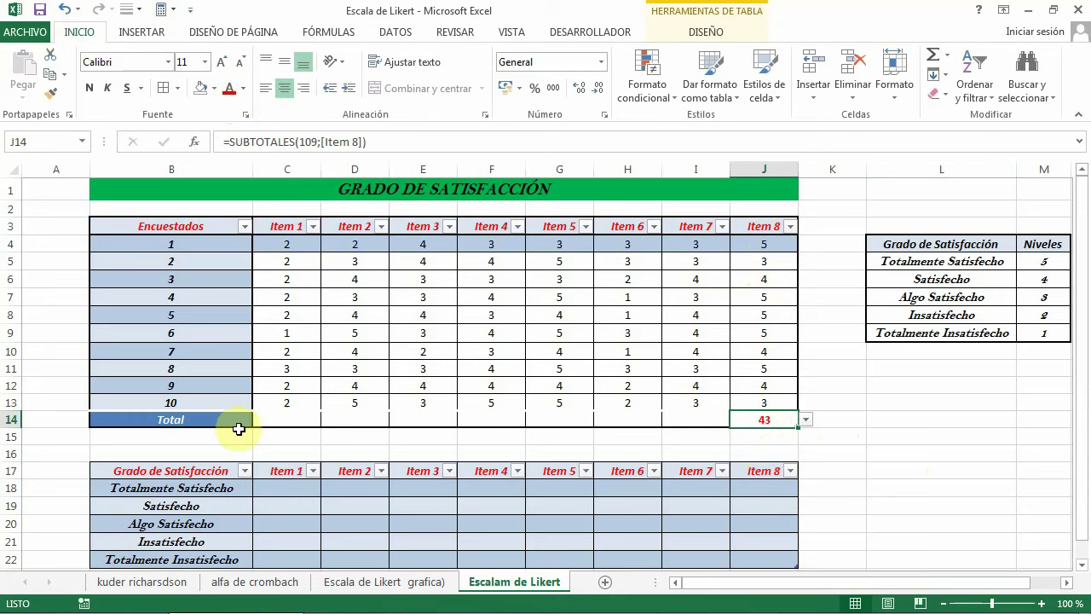
Recolour the Total row values in C14:J14 dark blue
{"action": "left_click_drag", "start_coordinate": [262, 415], "coordinate": [764, 419]}
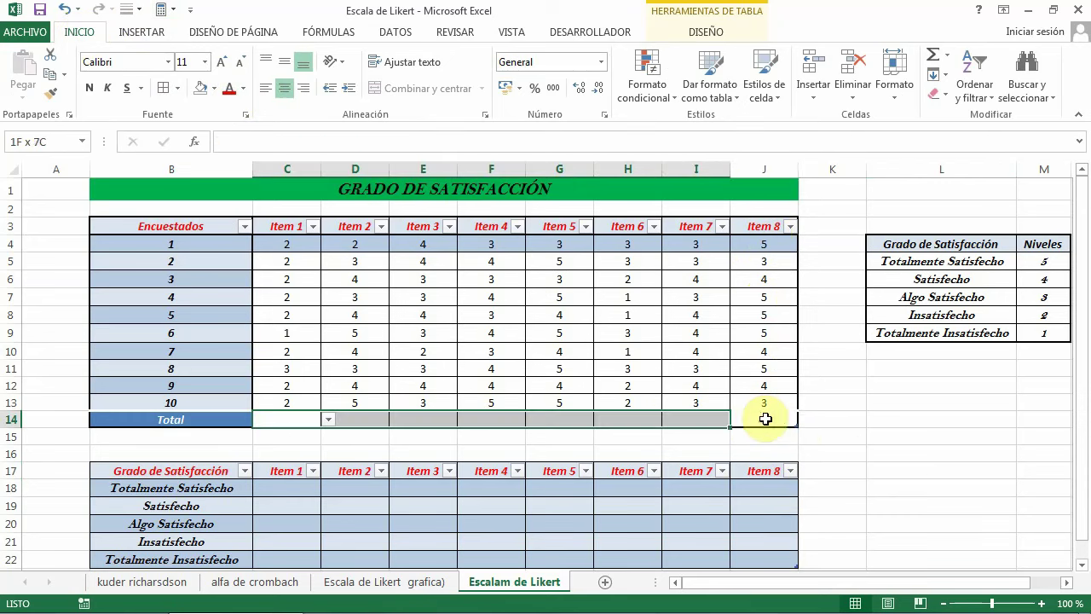
{"action": "left_click", "coordinate": [242, 91]}
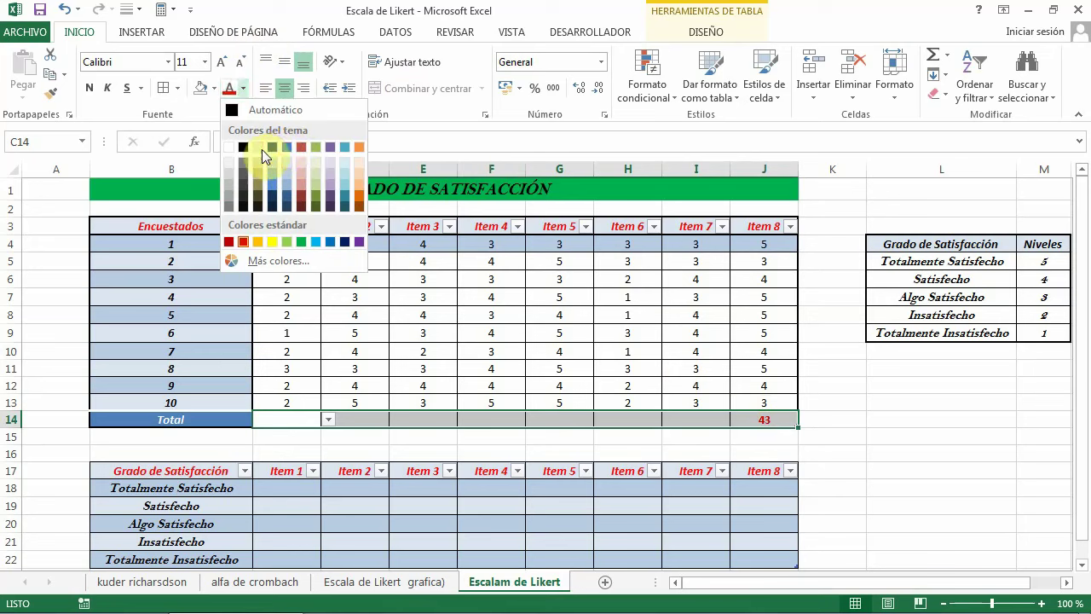
{"action": "left_click", "coordinate": [270, 147]}
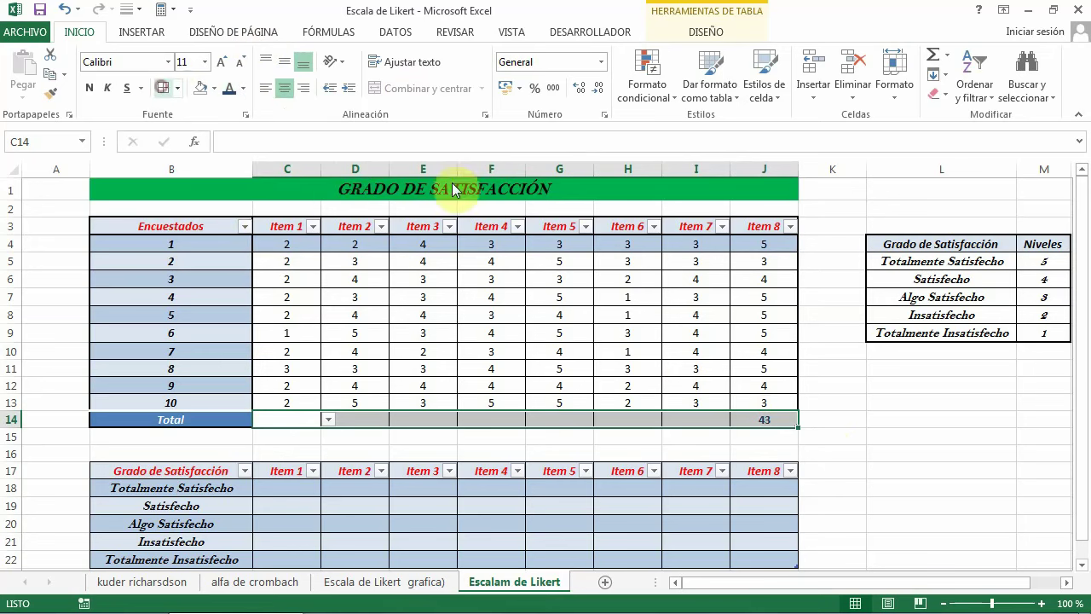
{"action": "left_click", "coordinate": [903, 488]}
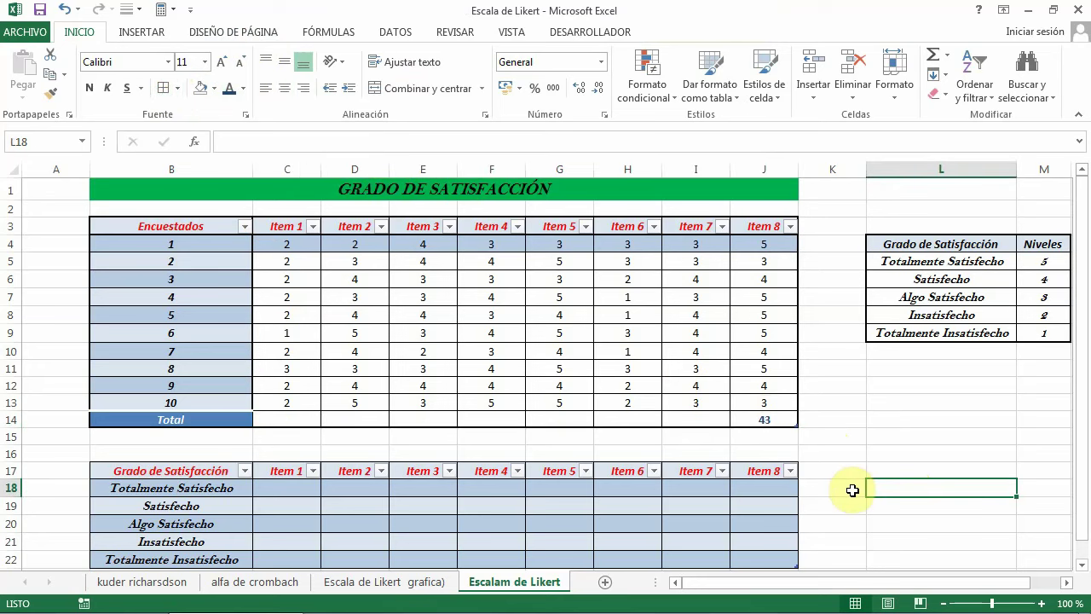
Set the Total row to Suma for Items 7, 6 and 5, giving 35, 21 and 43
{"action": "left_click", "coordinate": [691, 418]}
{"action": "left_click", "coordinate": [605, 420]}
{"action": "left_click", "coordinate": [549, 420]}
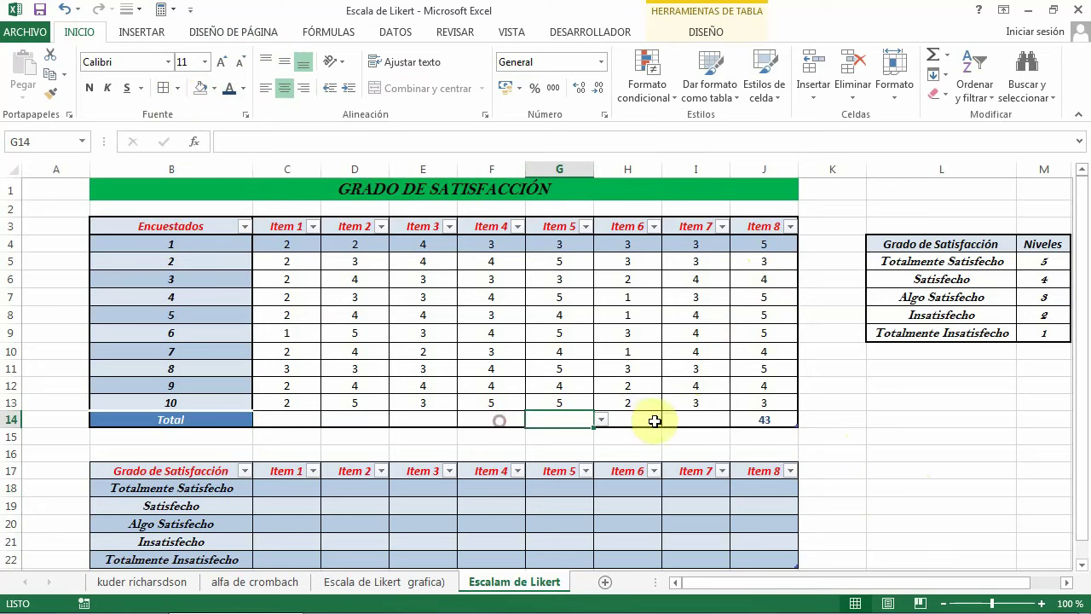
{"action": "left_click", "coordinate": [704, 420]}
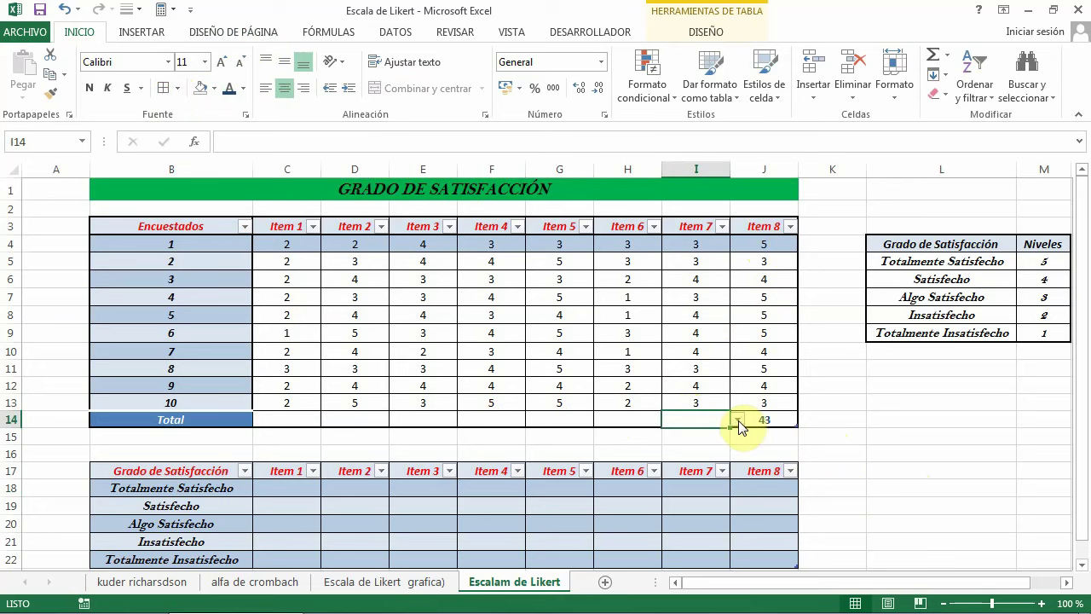
{"action": "left_click", "coordinate": [737, 420]}
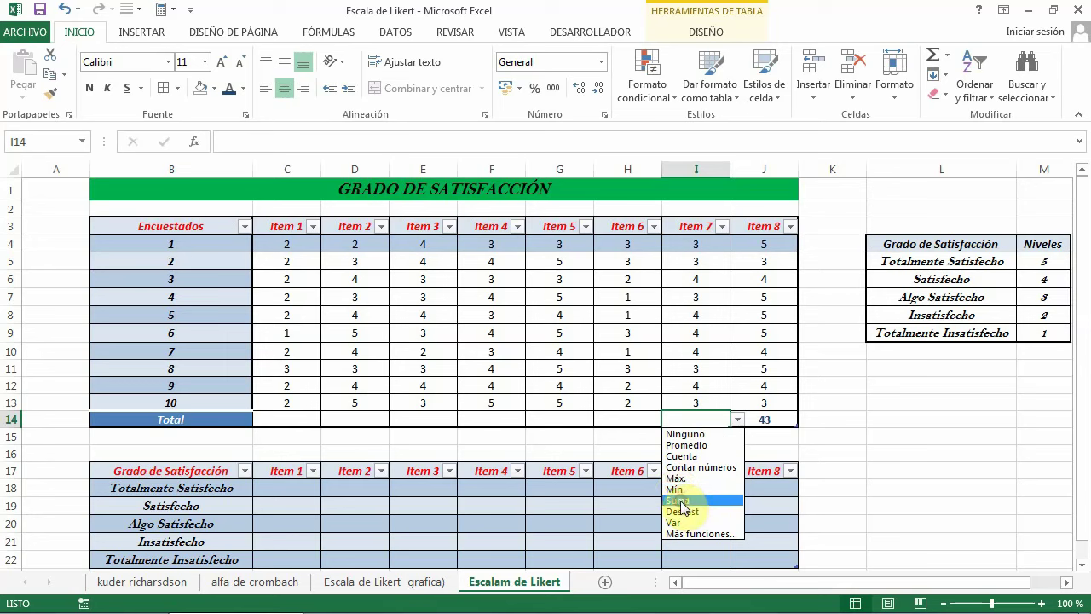
{"action": "left_click", "coordinate": [683, 501]}
{"action": "left_click", "coordinate": [621, 421]}
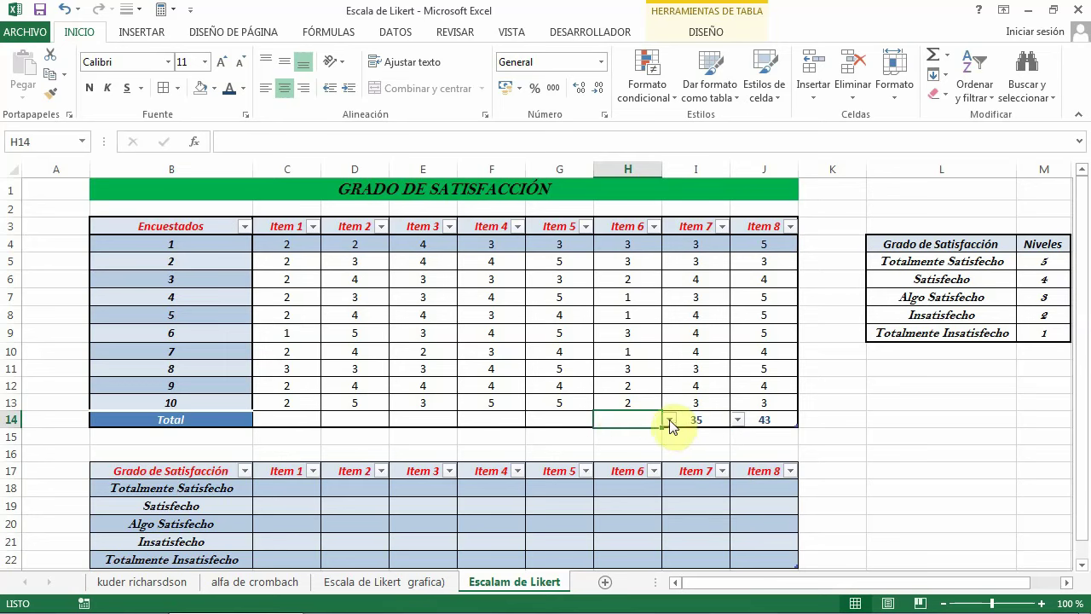
{"action": "left_click", "coordinate": [670, 421]}
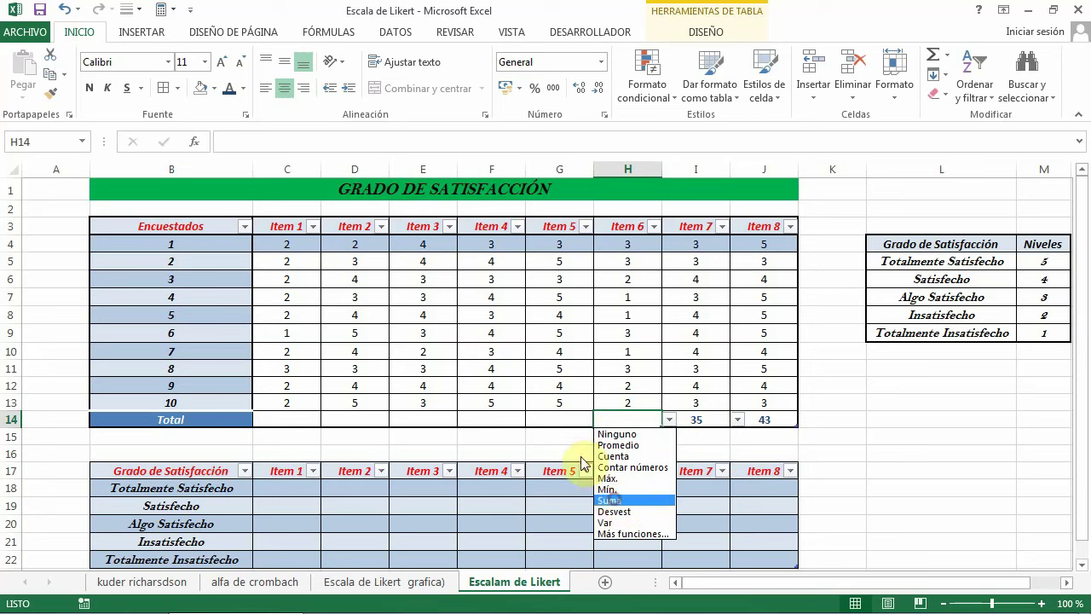
{"action": "left_click", "coordinate": [614, 482]}
{"action": "left_click", "coordinate": [555, 418]}
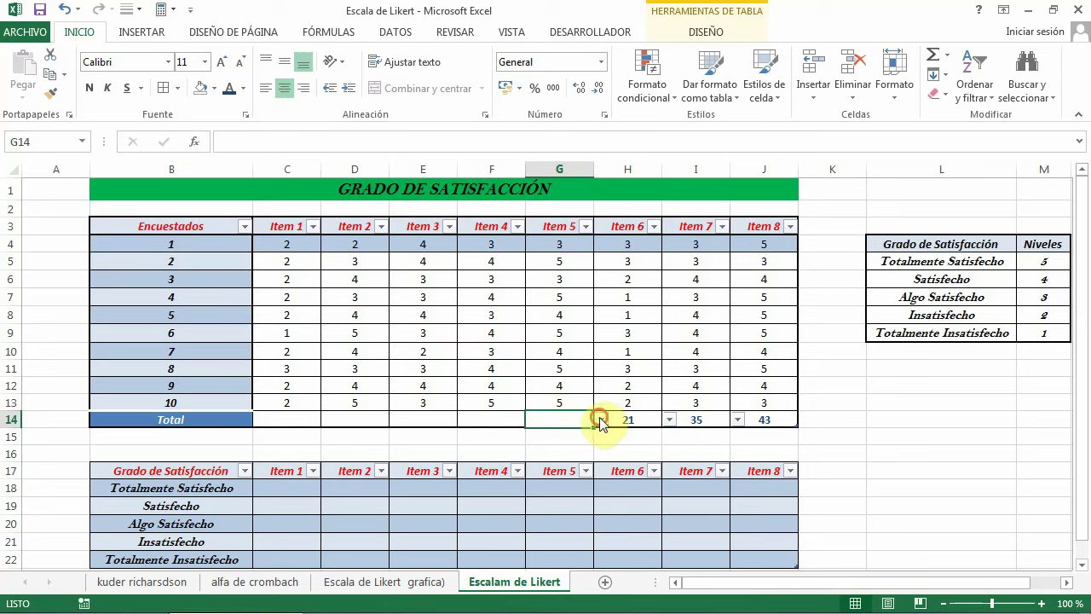
{"action": "left_click", "coordinate": [601, 420]}
{"action": "left_click", "coordinate": [550, 500]}
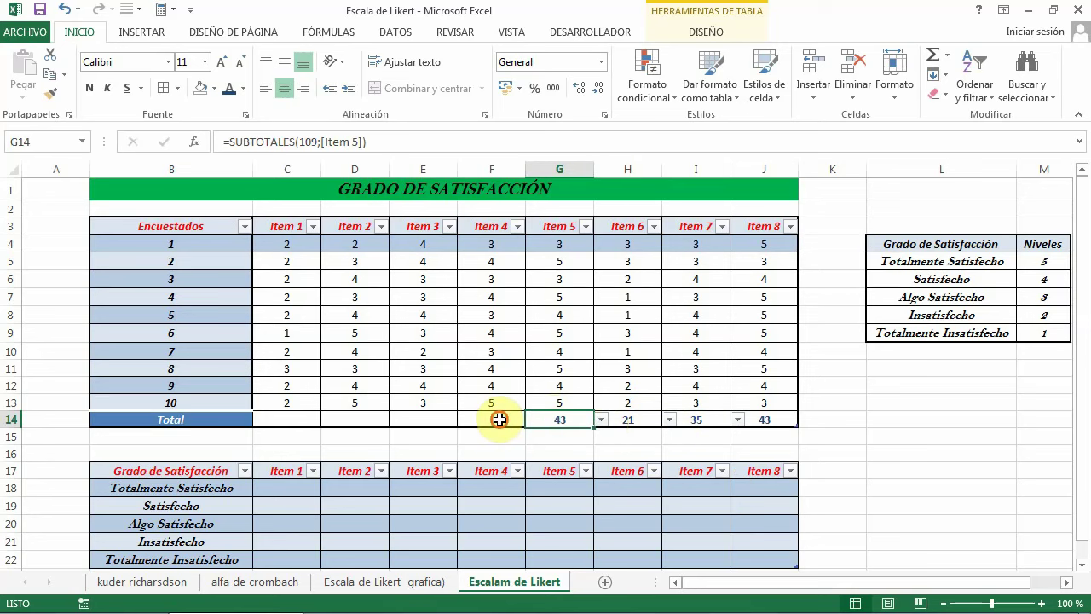
Set Suma totals for Items 4 down to 1, giving 37, 33, 37 and 20
{"action": "left_click", "coordinate": [500, 420]}
{"action": "left_click", "coordinate": [530, 421]}
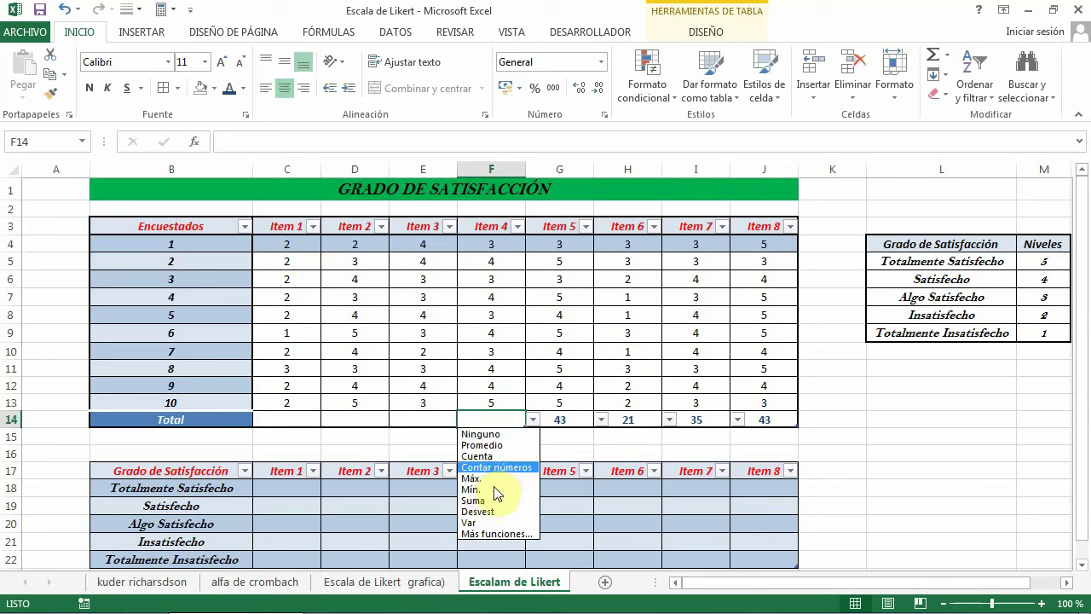
{"action": "left_click", "coordinate": [481, 501]}
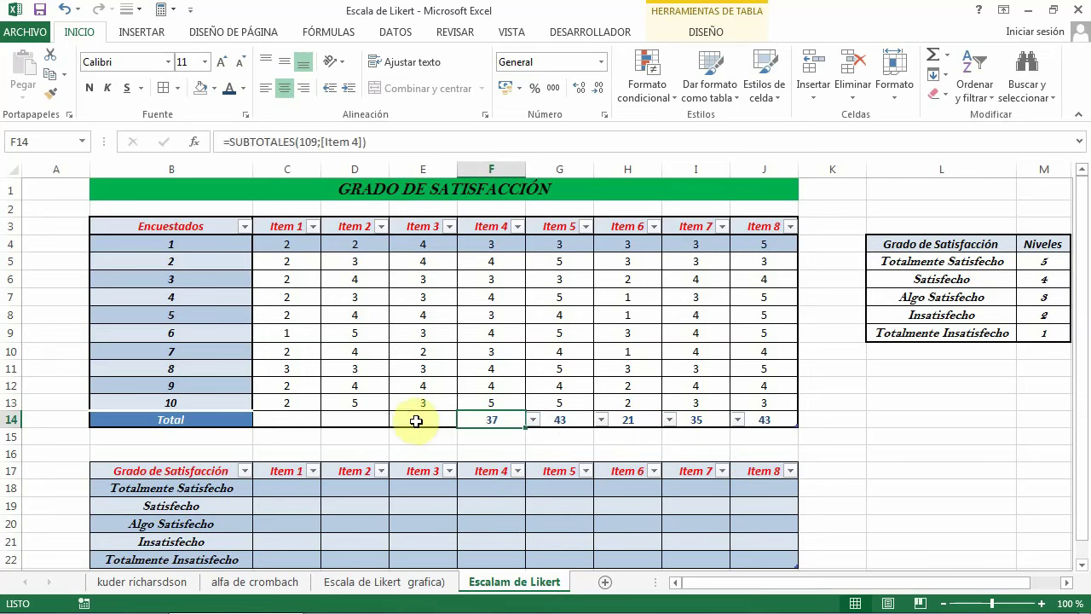
{"action": "left_click", "coordinate": [416, 419]}
{"action": "left_click", "coordinate": [465, 420]}
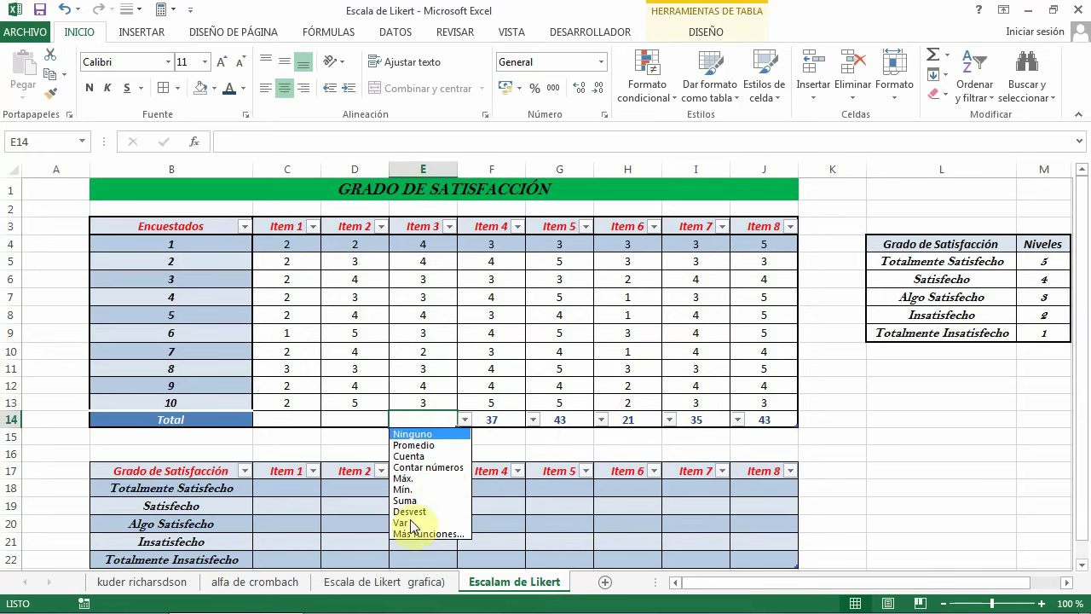
{"action": "left_click", "coordinate": [415, 501]}
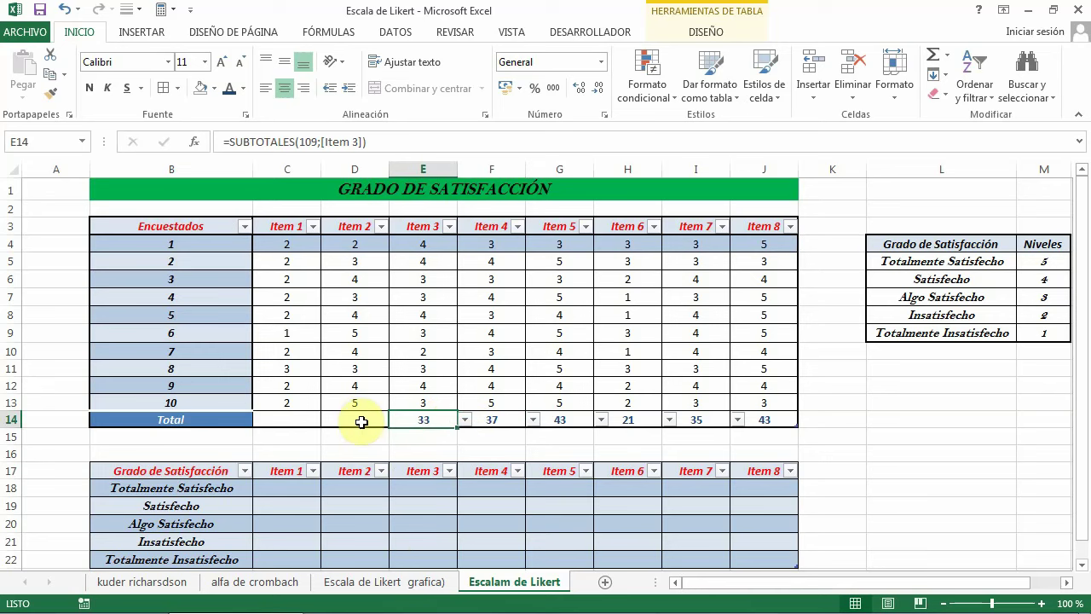
{"action": "left_click", "coordinate": [365, 420]}
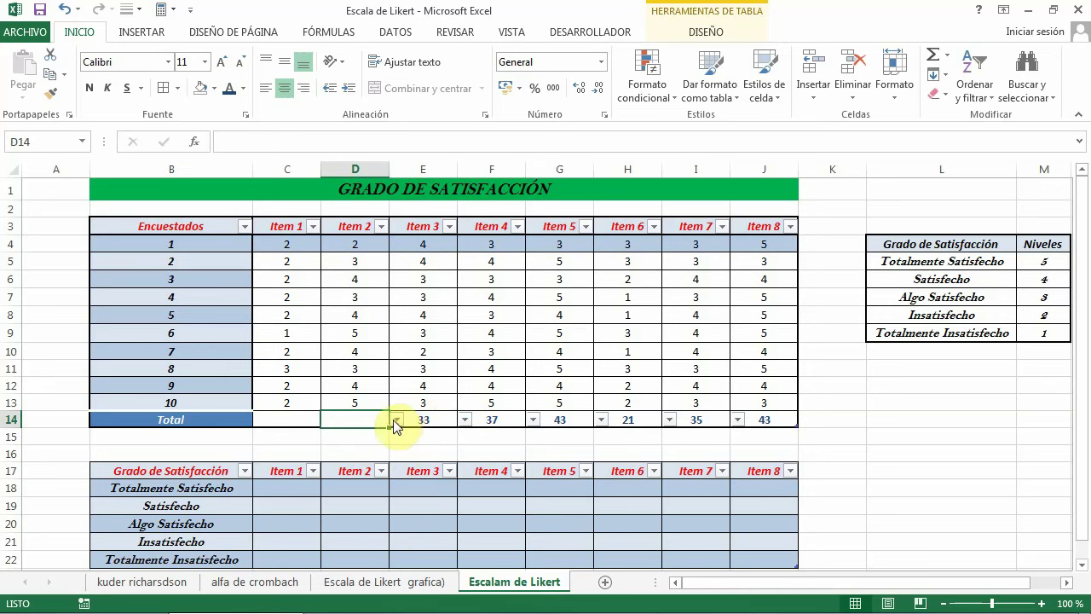
{"action": "left_click", "coordinate": [395, 419]}
{"action": "left_click", "coordinate": [345, 501]}
{"action": "left_click", "coordinate": [286, 419]}
{"action": "left_click", "coordinate": [328, 419]}
{"action": "left_click", "coordinate": [266, 500]}
{"action": "left_click", "coordinate": [941, 487]}
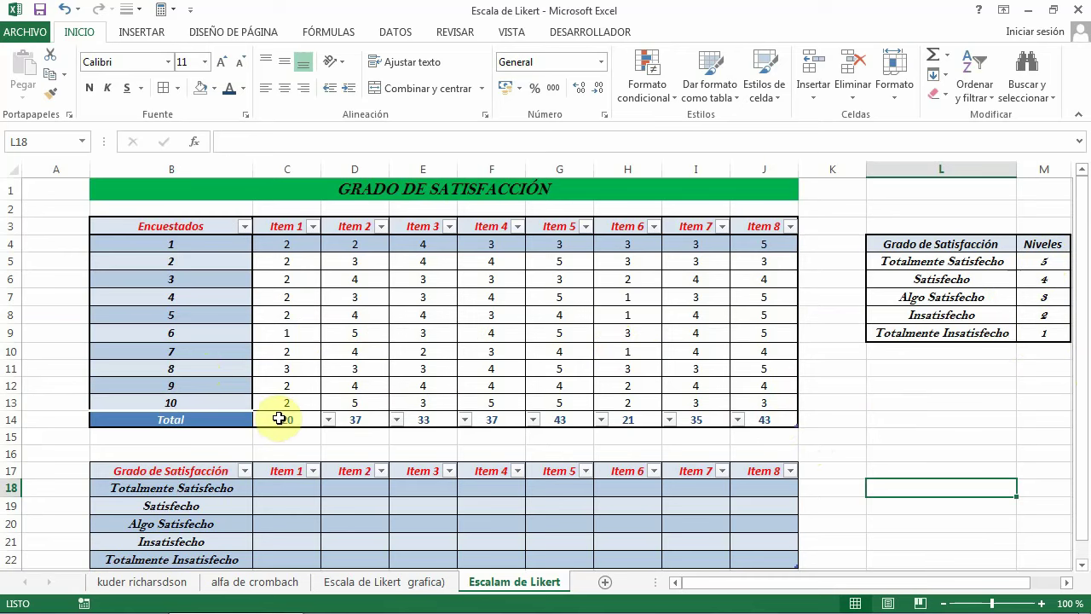
Highlight C14:J14 values less than 3 with Relleno rojo claro con texto rojo oscuro
{"action": "left_click", "coordinate": [871, 433]}
{"action": "left_click_drag", "start_coordinate": [286, 419], "coordinate": [791, 418]}
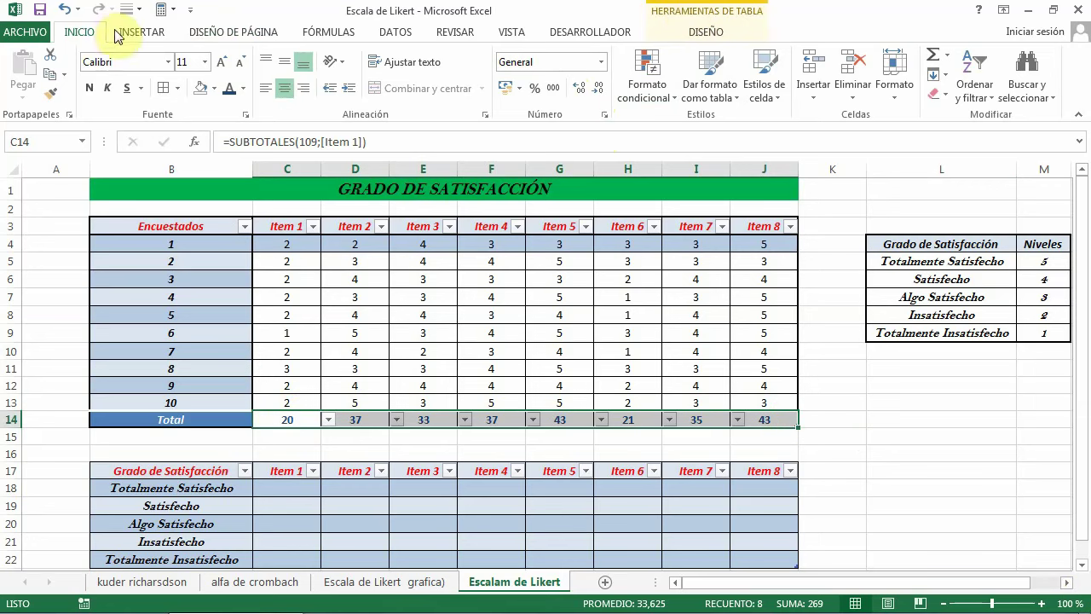
{"action": "left_click", "coordinate": [650, 73]}
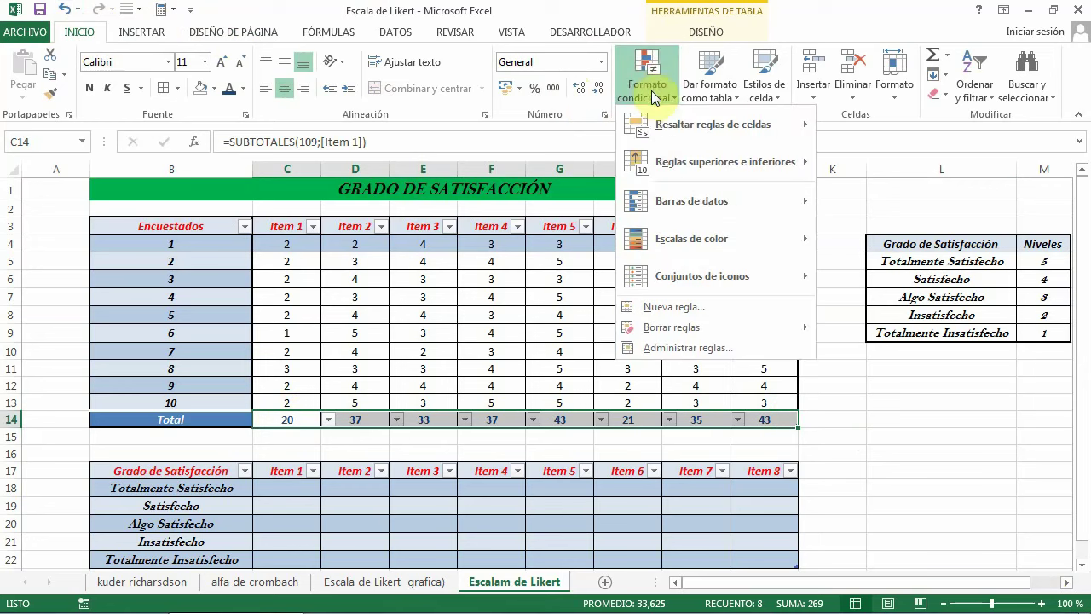
{"action": "mouse_move", "coordinate": [691, 124]}
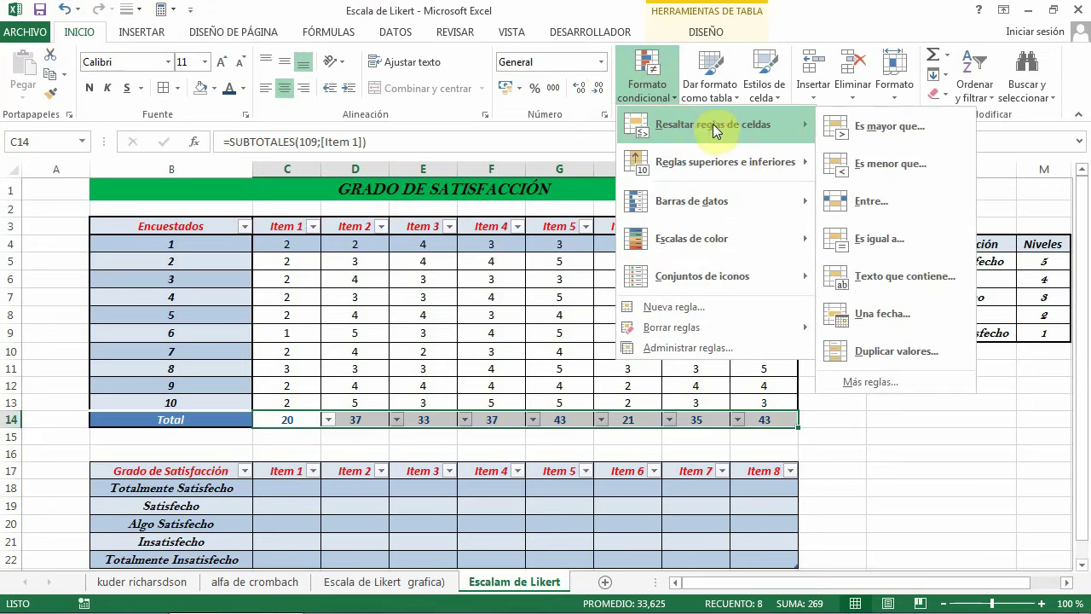
{"action": "left_click", "coordinate": [877, 164]}
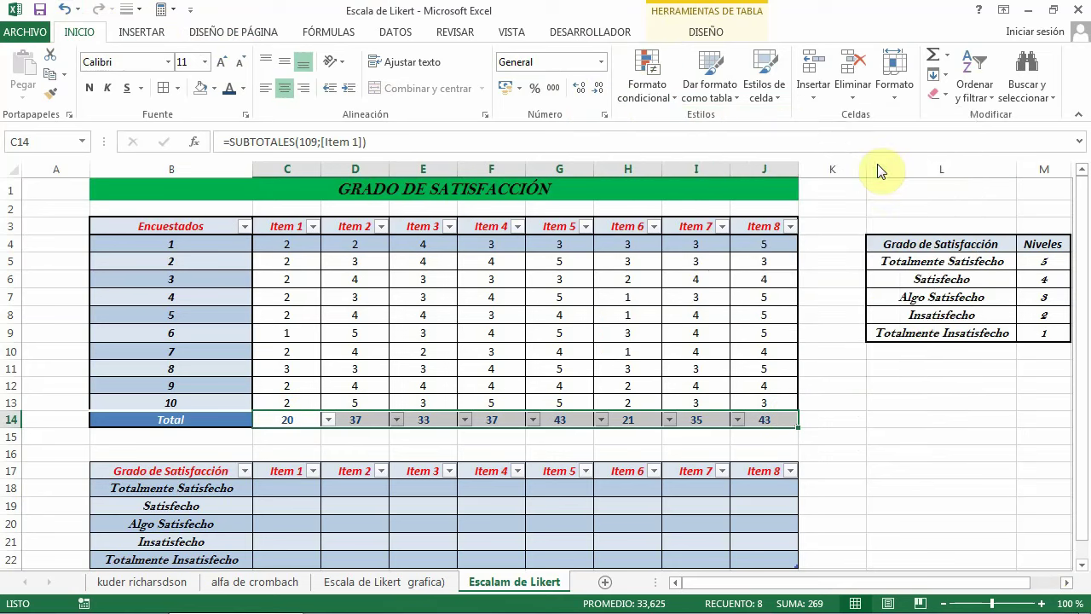
{"action": "key", "text": "BackSpace"}
{"action": "type", "text": "3"}
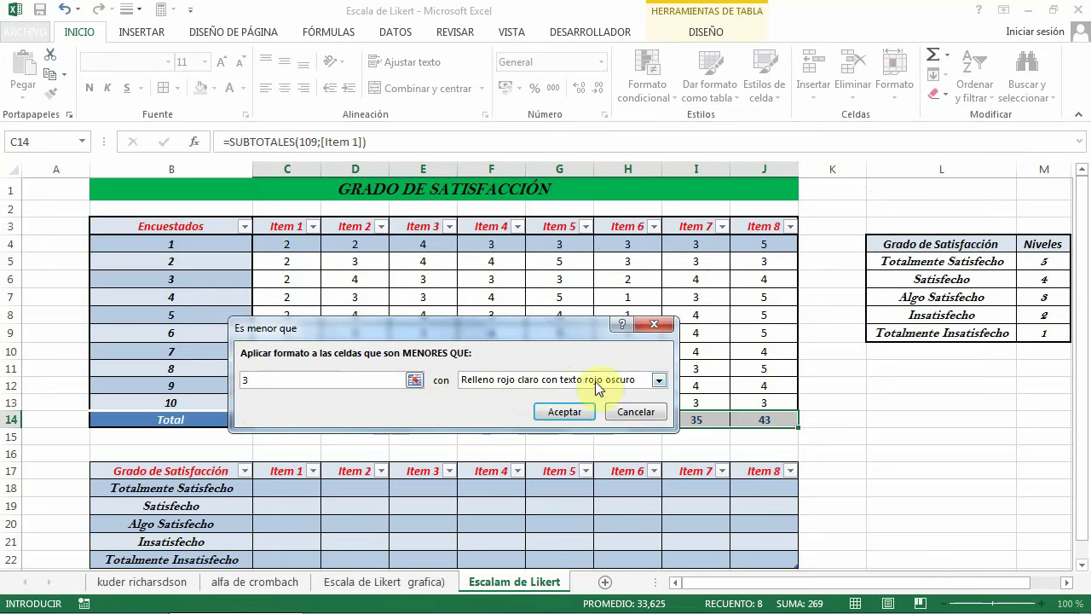
{"action": "left_click", "coordinate": [659, 380]}
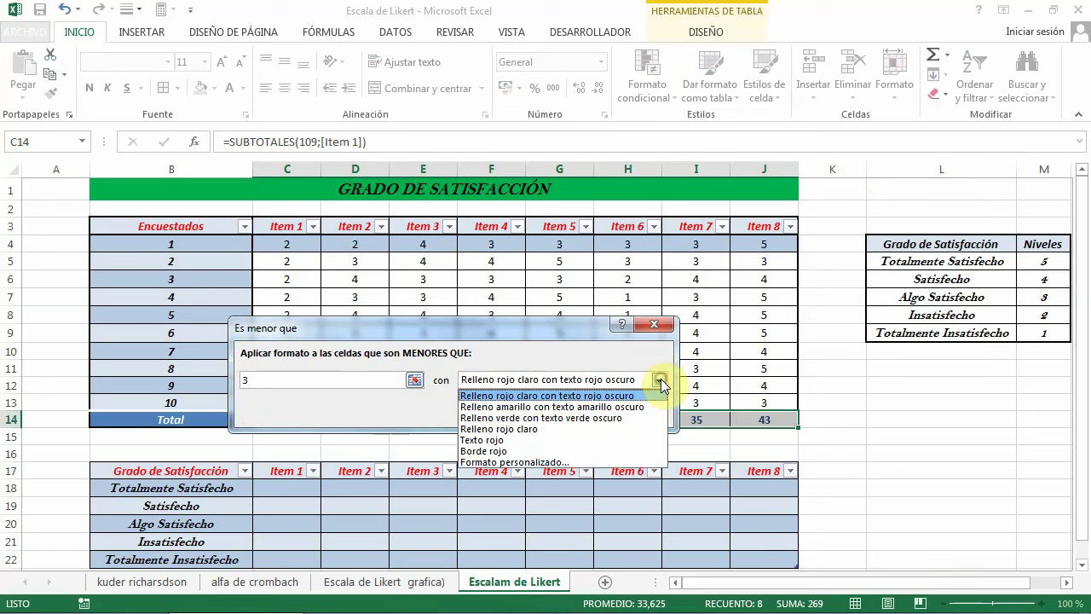
{"action": "left_click", "coordinate": [517, 397]}
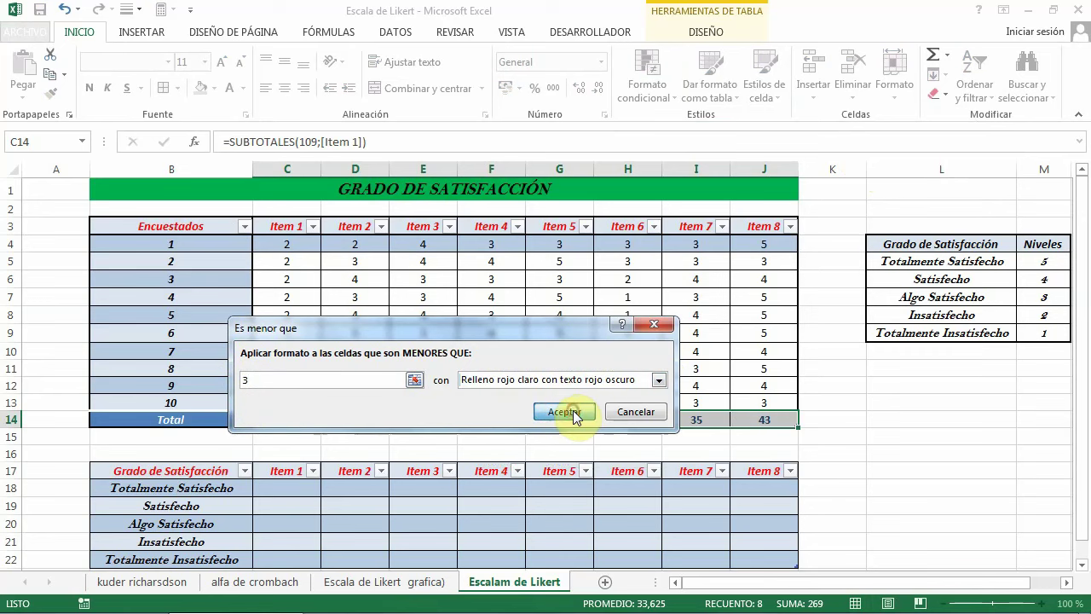
{"action": "left_click", "coordinate": [565, 413]}
{"action": "left_click", "coordinate": [851, 483]}
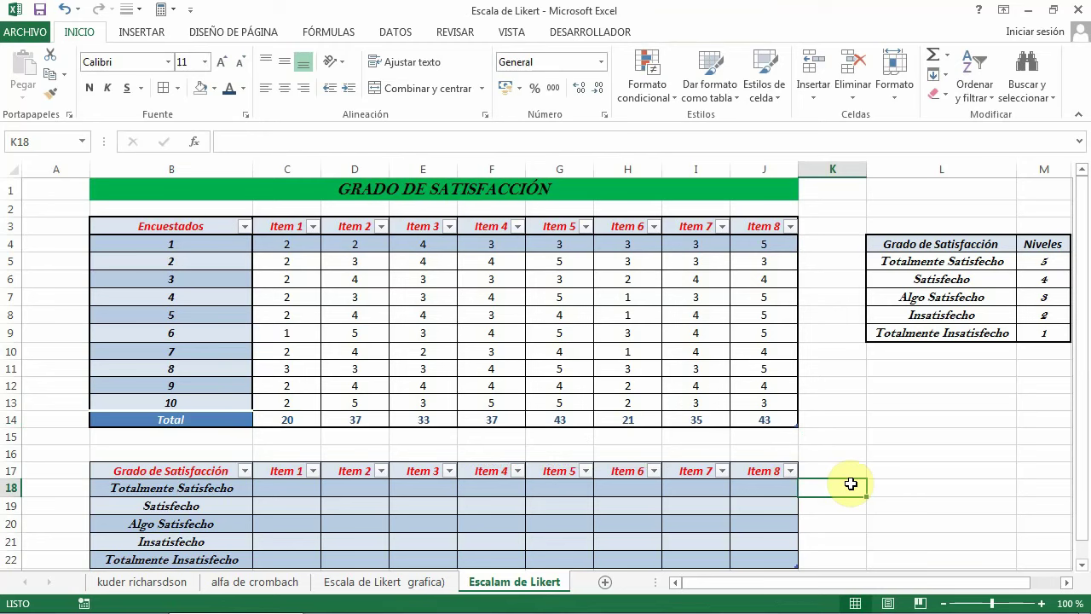
Switch Items 8 to 5 totals to Promedio, showing 4,3, 3,5, 2,1 and 4,3
{"action": "left_click", "coordinate": [767, 420]}
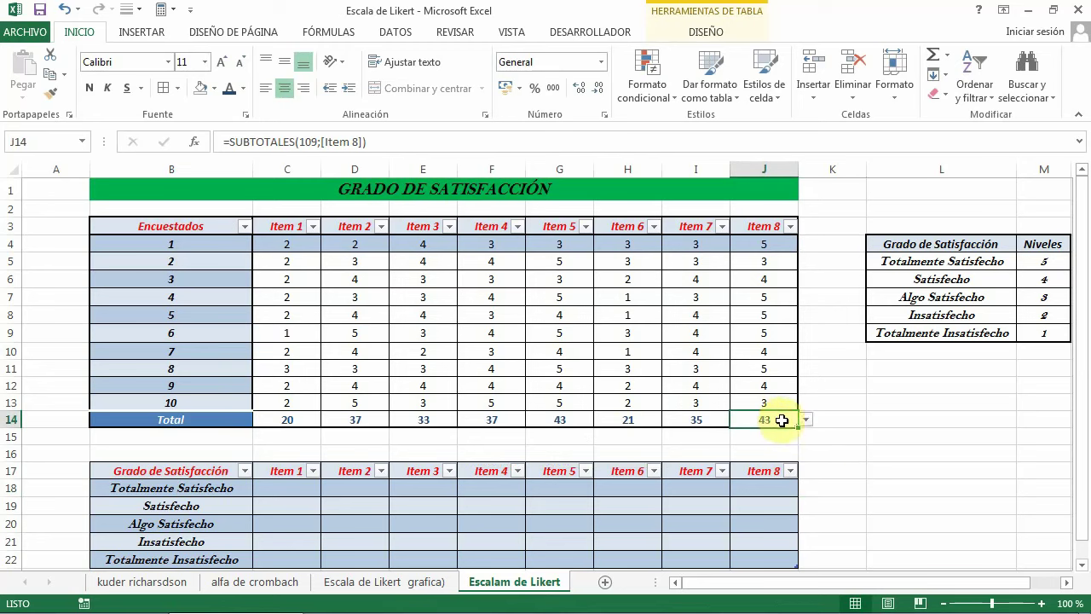
{"action": "left_click", "coordinate": [807, 422]}
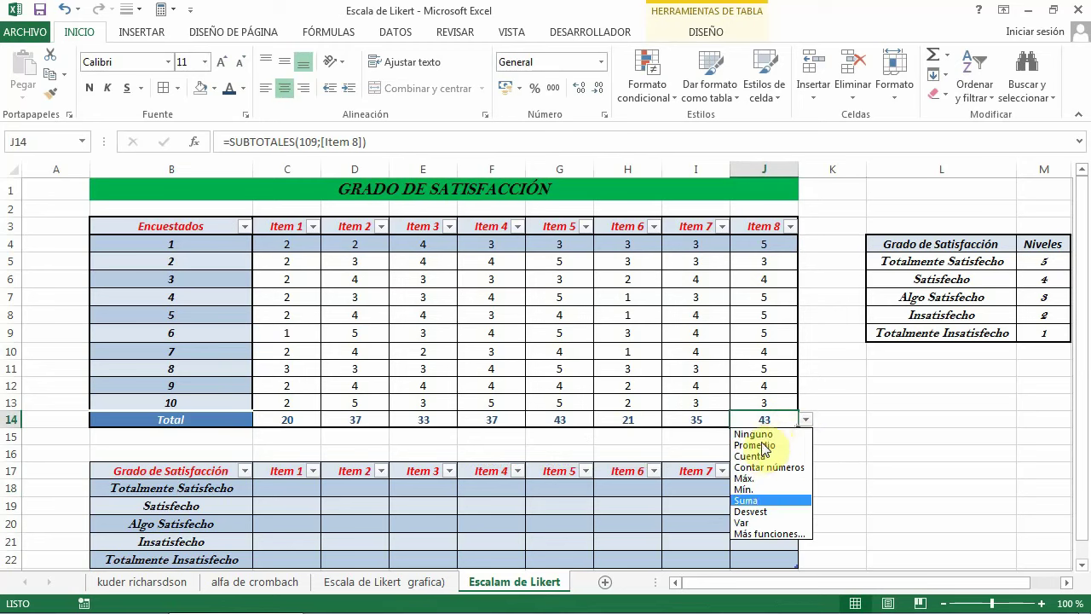
{"action": "left_click", "coordinate": [757, 445]}
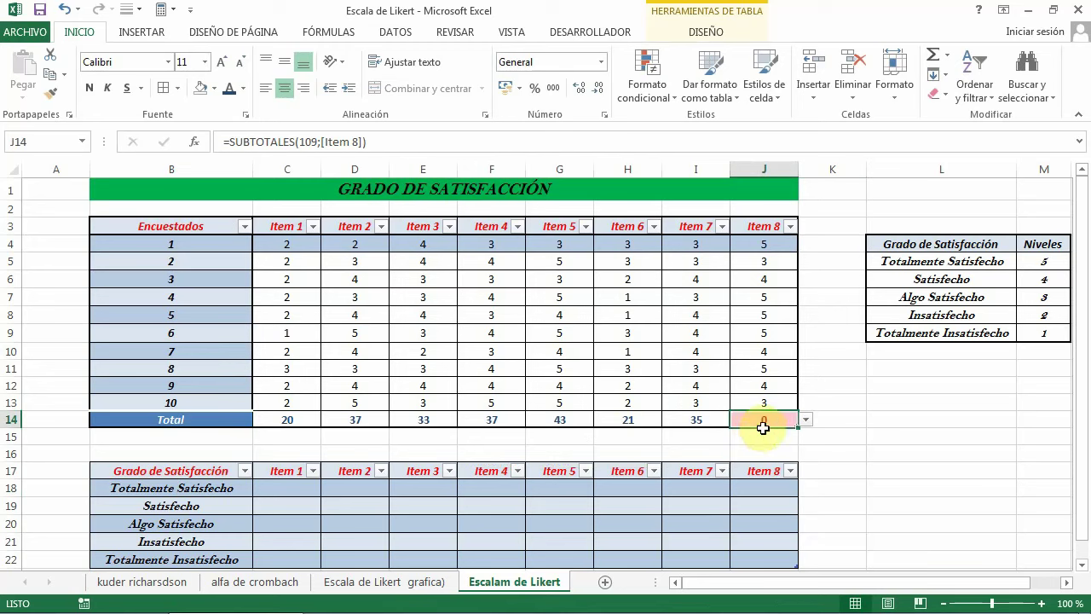
{"action": "left_click", "coordinate": [716, 421]}
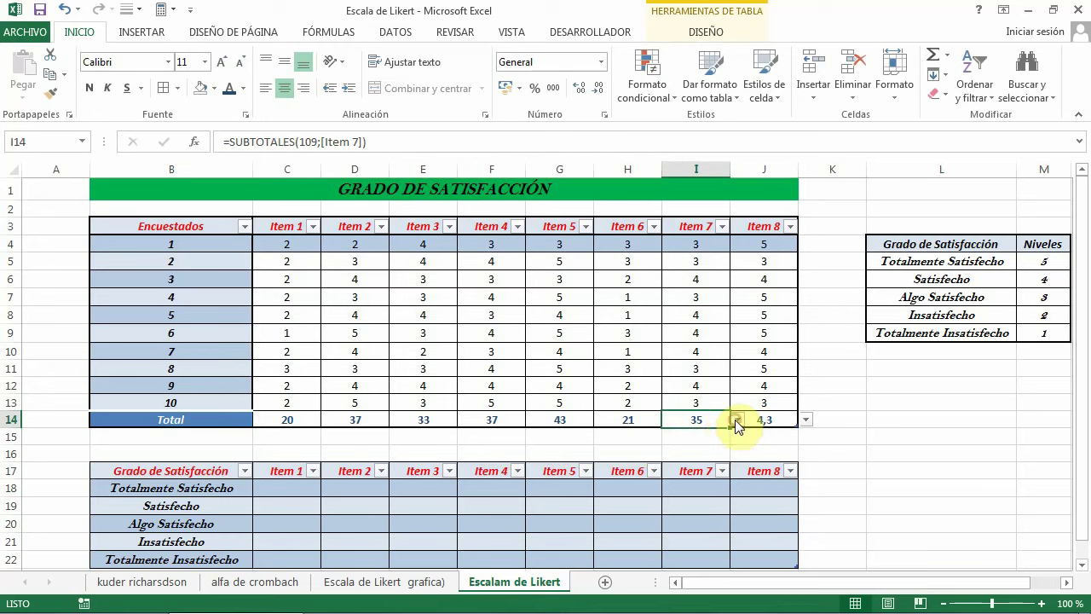
{"action": "left_click", "coordinate": [738, 421]}
{"action": "left_click", "coordinate": [689, 445]}
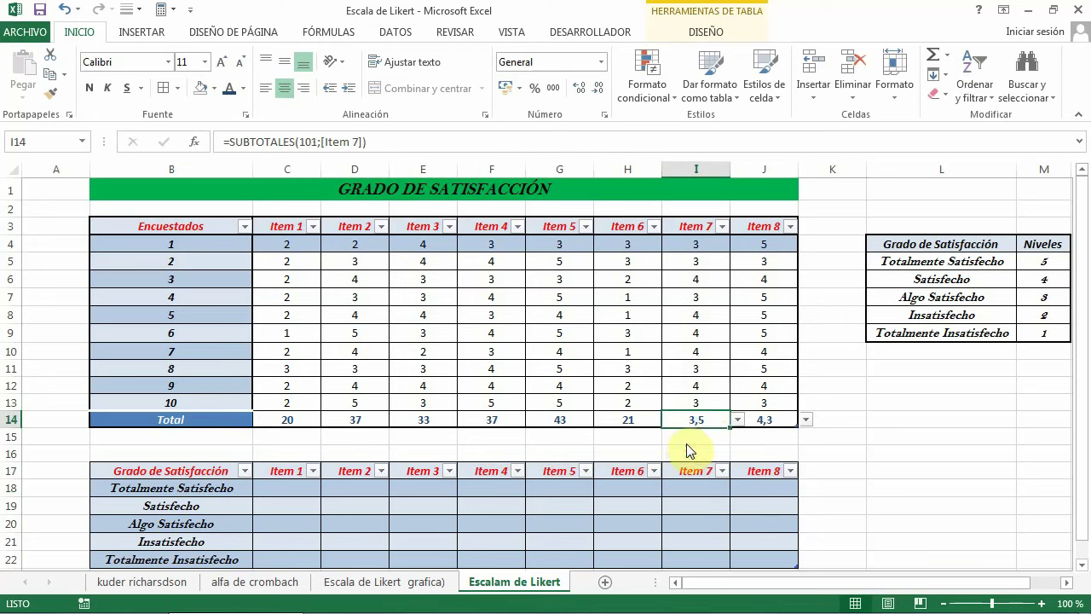
{"action": "left_click", "coordinate": [625, 416]}
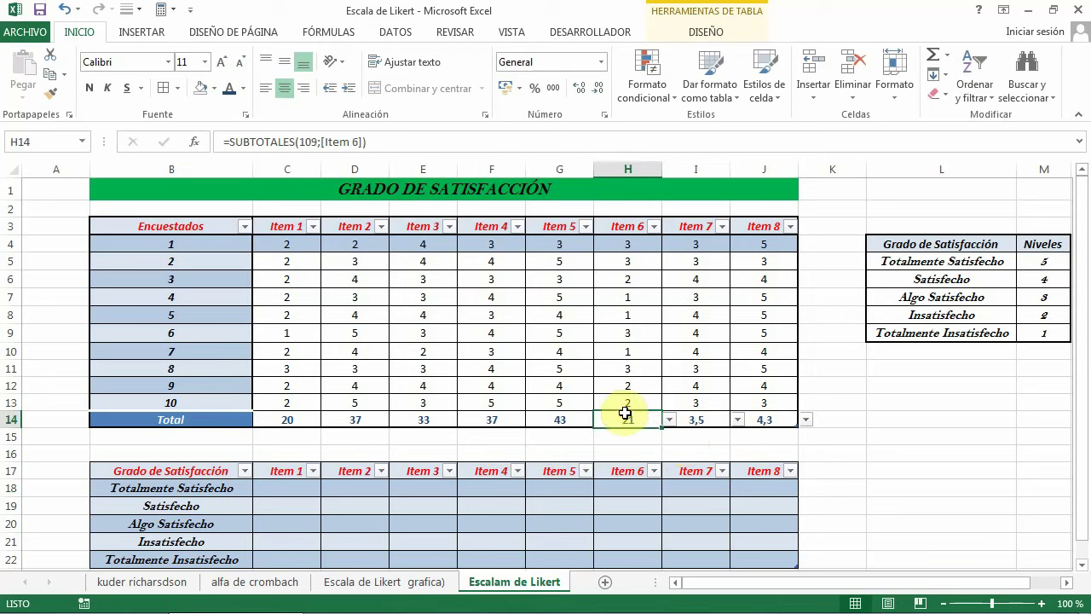
{"action": "left_click", "coordinate": [669, 421]}
{"action": "left_click", "coordinate": [629, 444]}
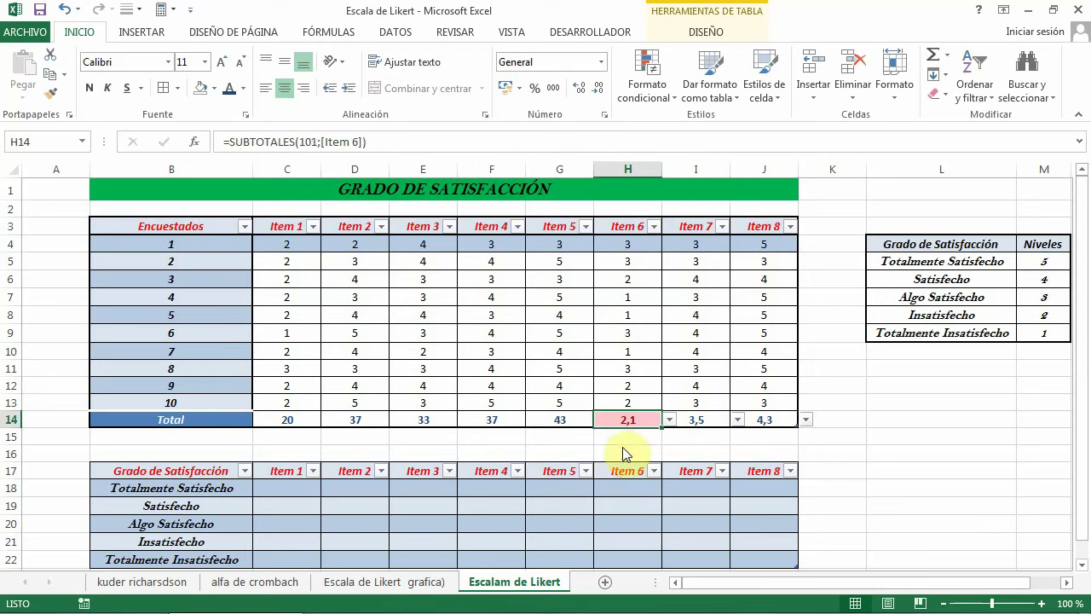
{"action": "left_click", "coordinate": [560, 418]}
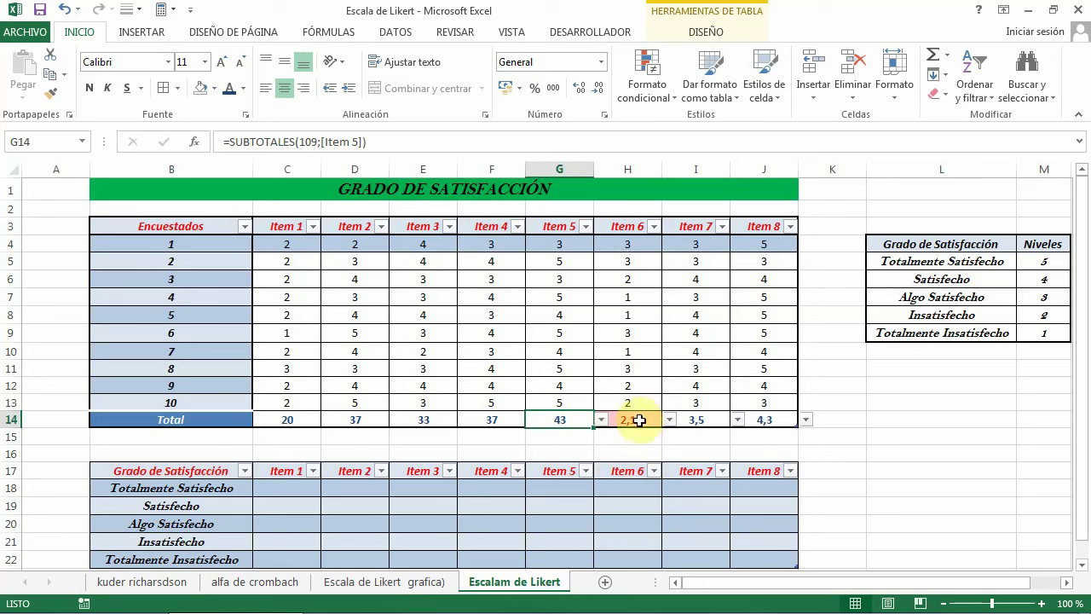
{"action": "left_click", "coordinate": [601, 420]}
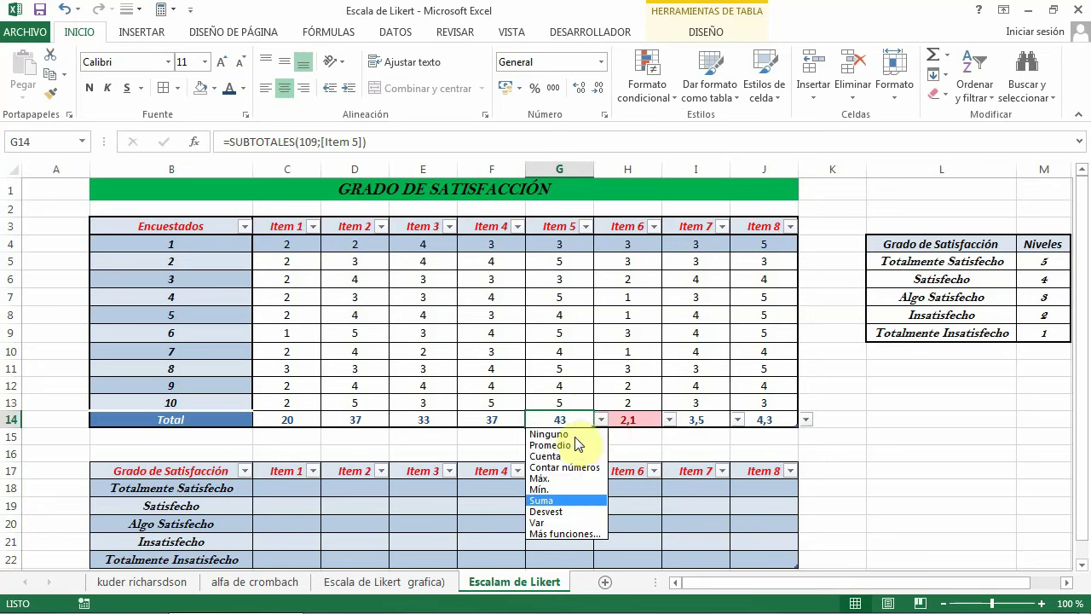
{"action": "left_click", "coordinate": [560, 445]}
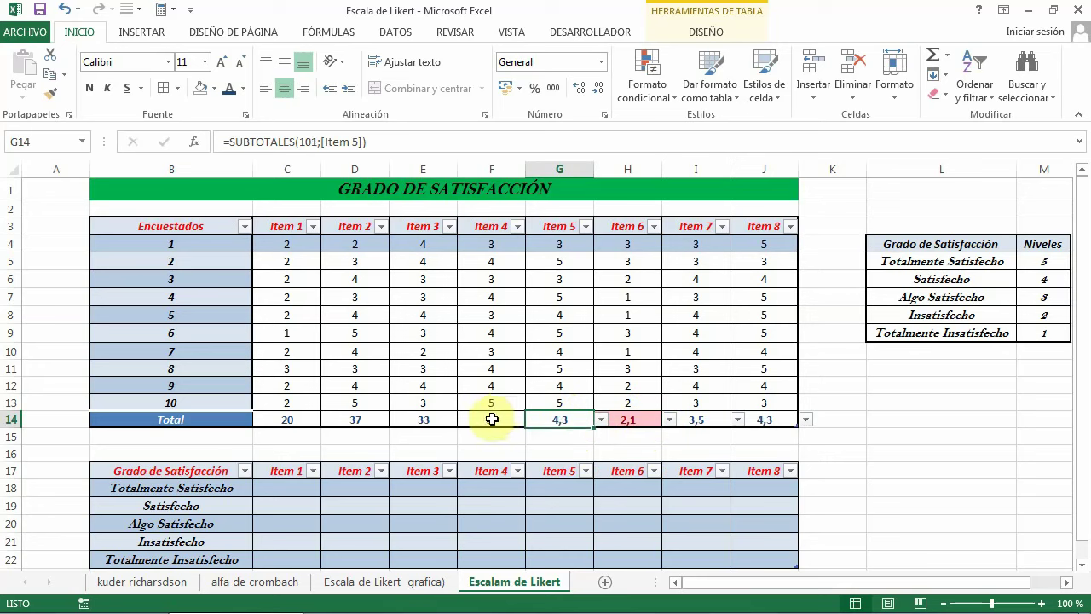
Switch Items 4 to 1 totals to Promedio, showing 3,7, 3,3, 3,7 and 2
{"action": "left_click", "coordinate": [516, 419]}
{"action": "left_click", "coordinate": [532, 420]}
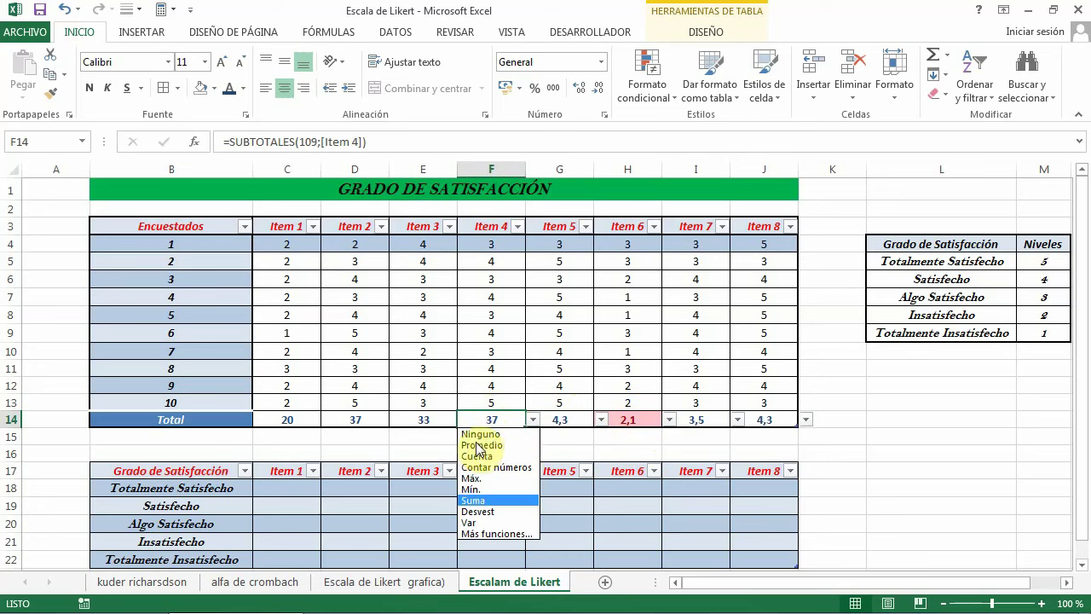
{"action": "left_click", "coordinate": [473, 445]}
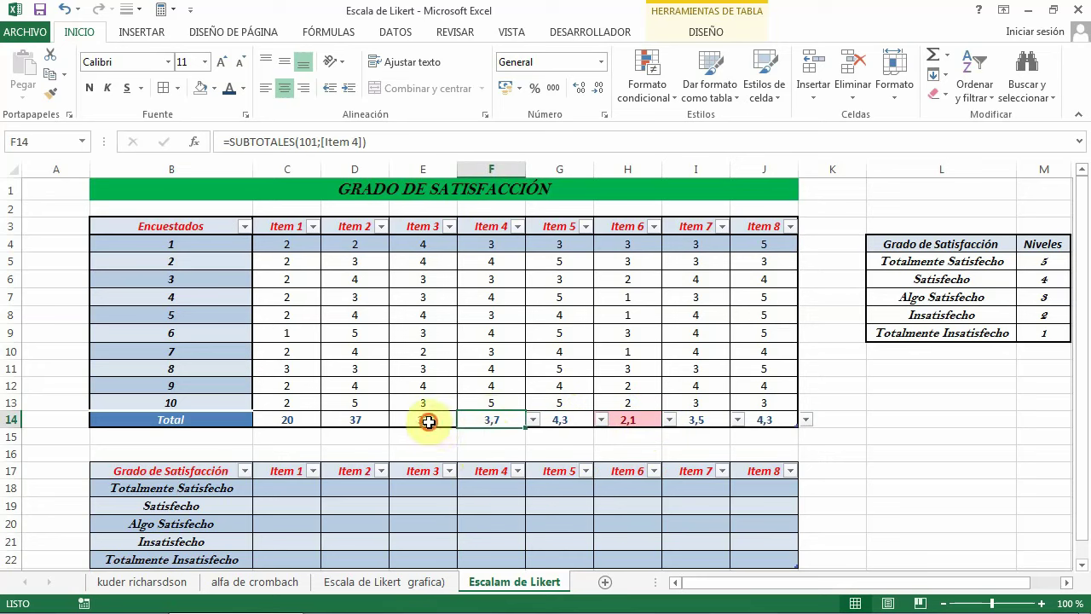
{"action": "left_click", "coordinate": [430, 421]}
{"action": "left_click", "coordinate": [464, 420]}
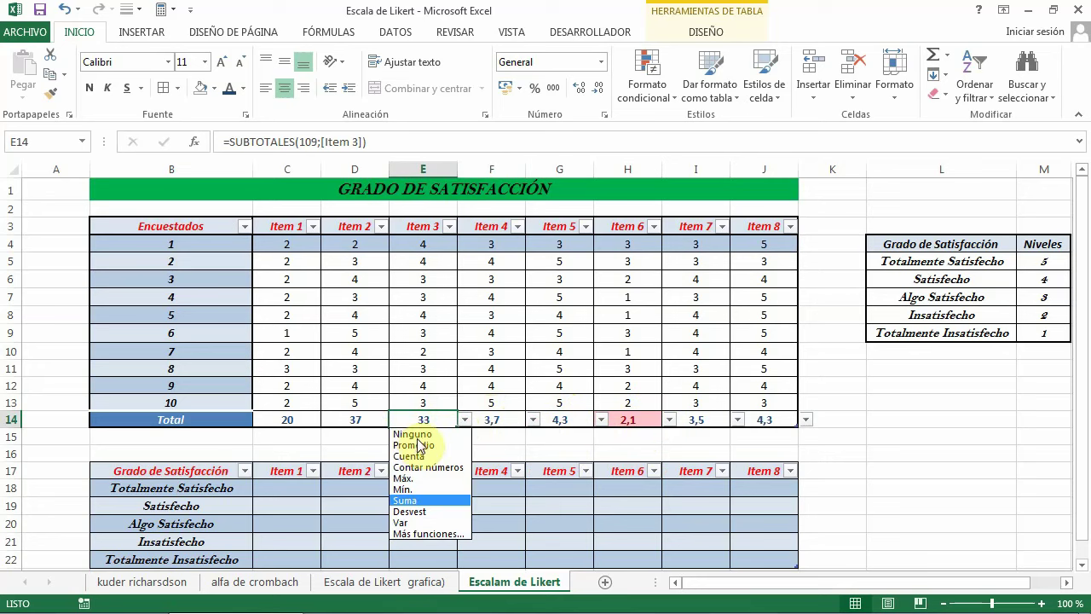
{"action": "left_click", "coordinate": [412, 445]}
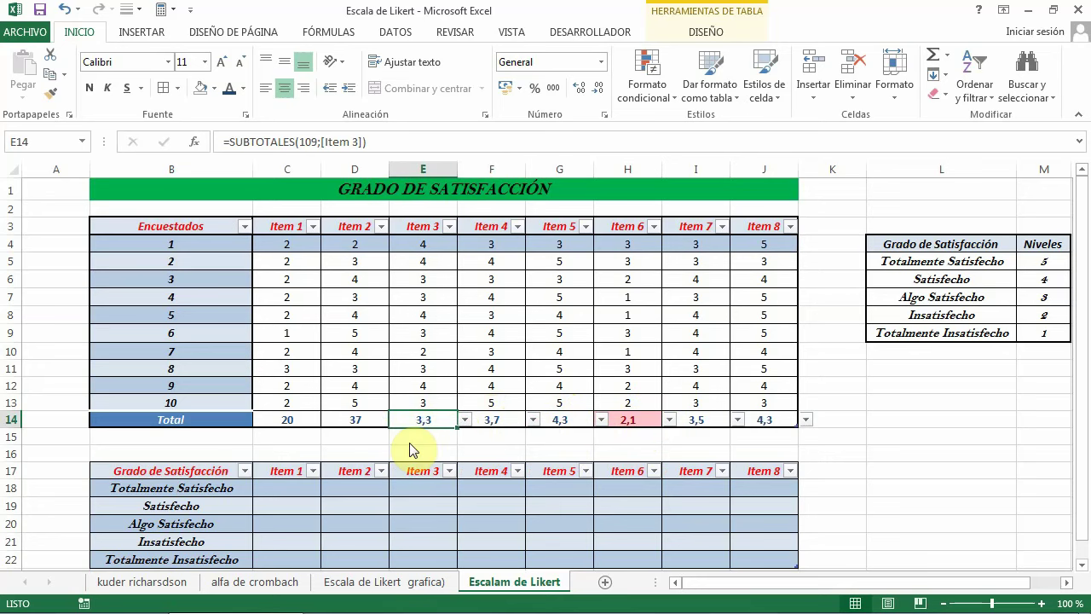
{"action": "left_click", "coordinate": [354, 419]}
{"action": "left_click", "coordinate": [397, 421]}
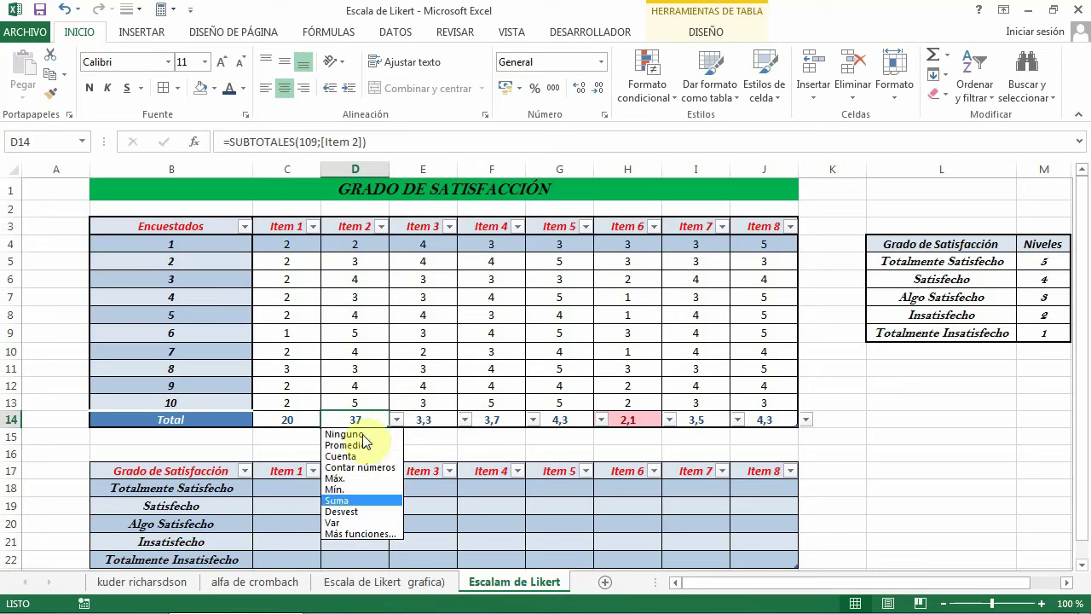
{"action": "left_click", "coordinate": [350, 445]}
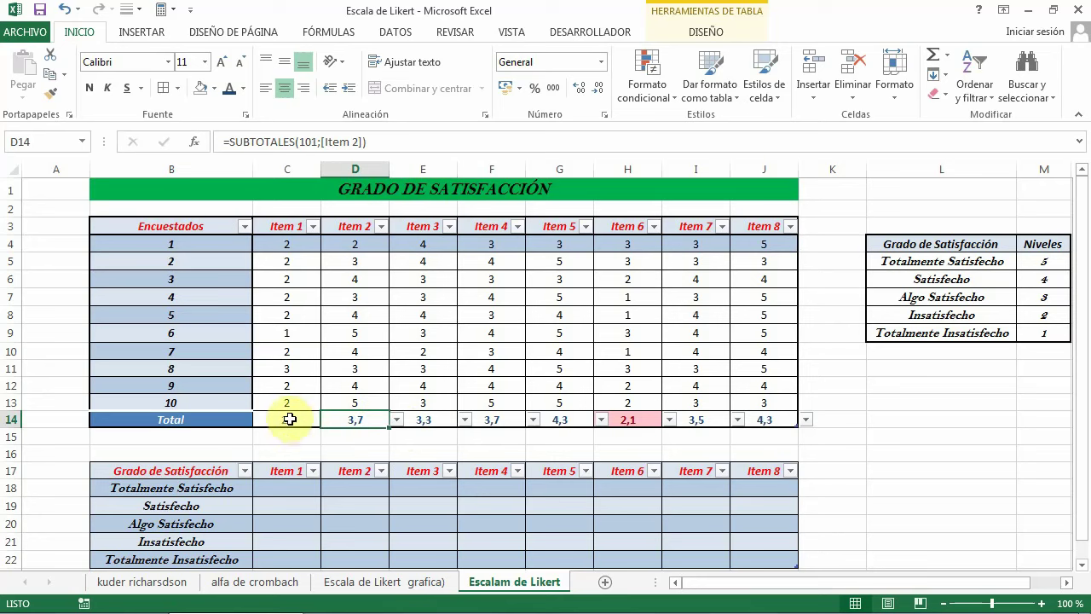
{"action": "left_click", "coordinate": [287, 417]}
{"action": "left_click", "coordinate": [331, 419]}
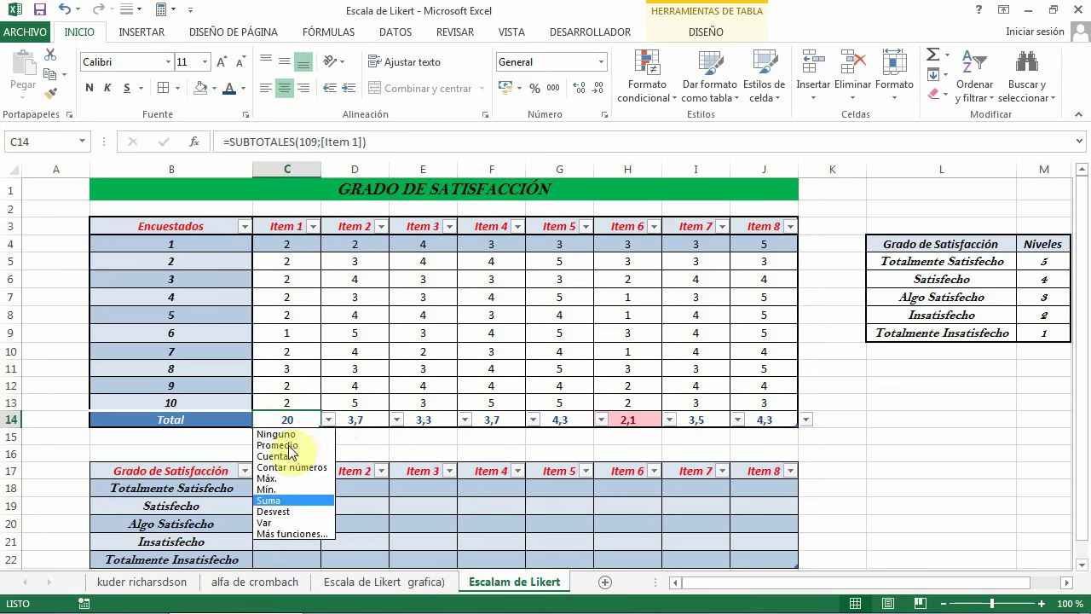
{"action": "left_click", "coordinate": [281, 445]}
{"action": "left_click", "coordinate": [387, 443]}
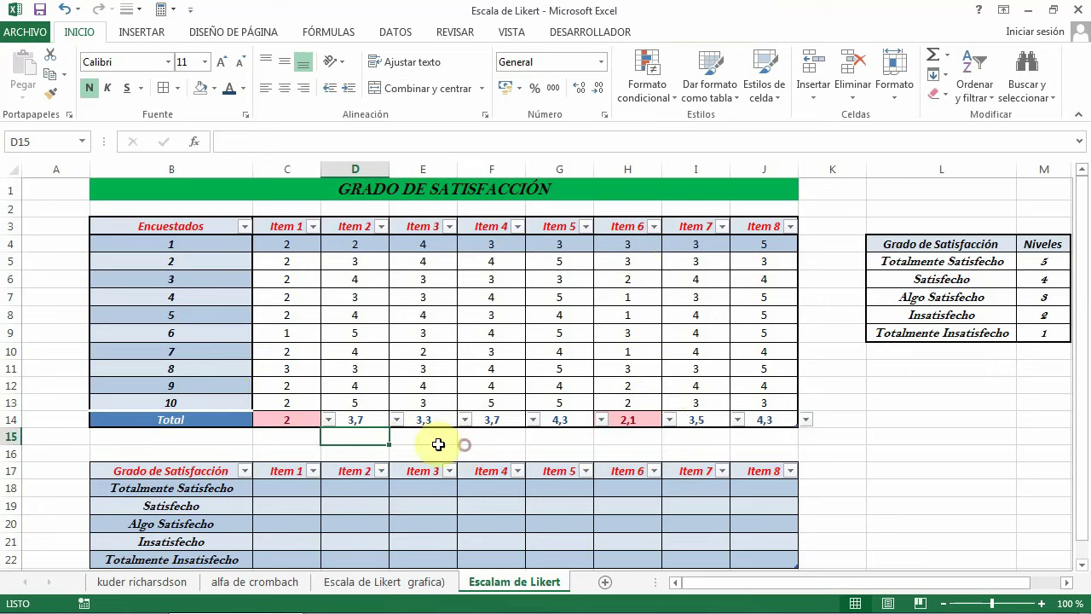
{"action": "left_click", "coordinate": [464, 447]}
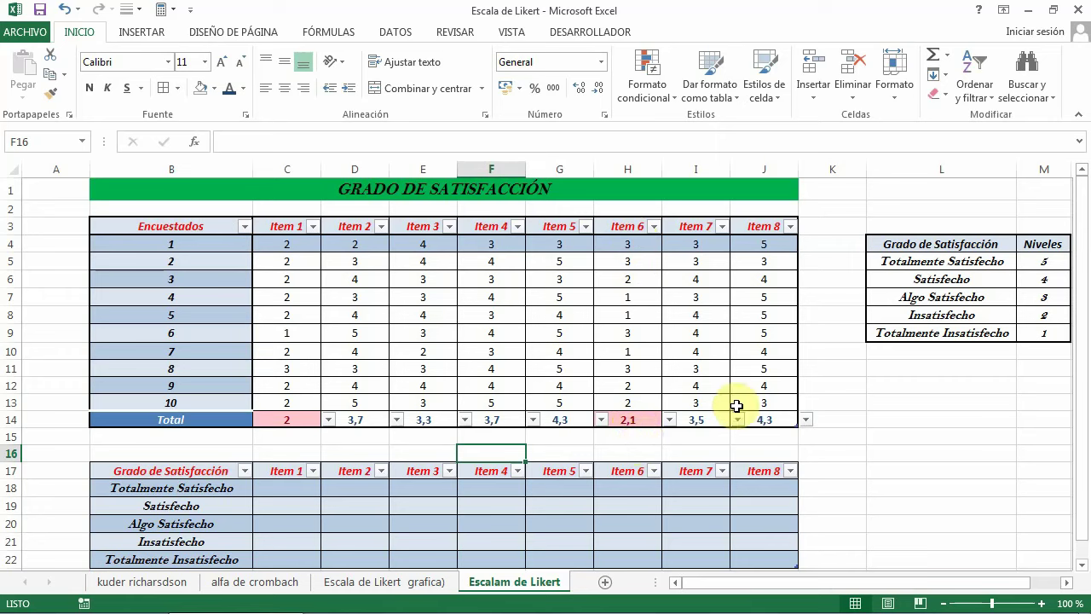
{"action": "left_click", "coordinate": [865, 437]}
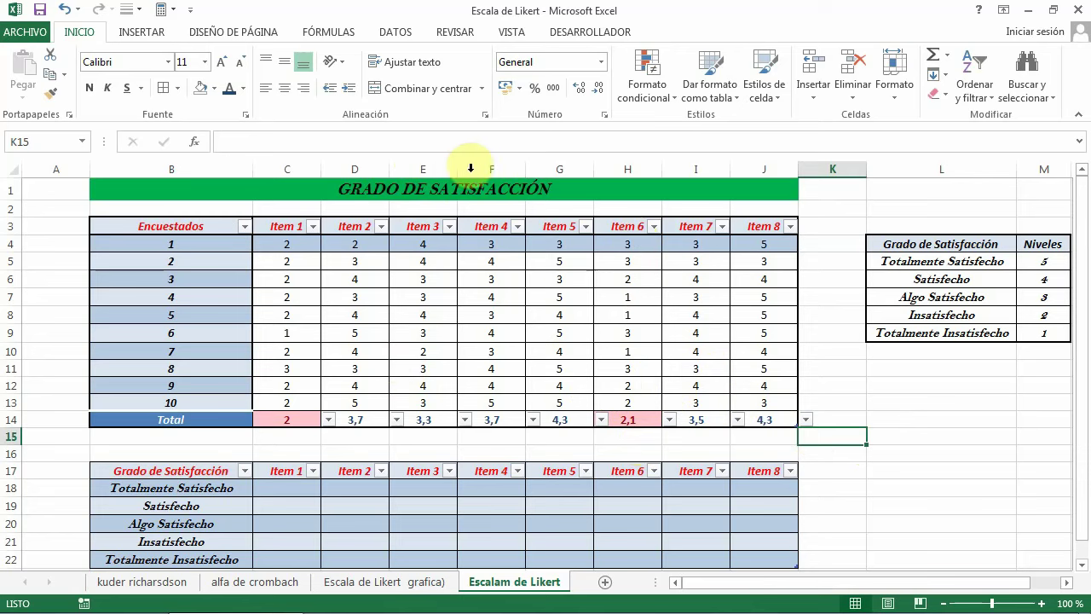
{"action": "left_click", "coordinate": [888, 469]}
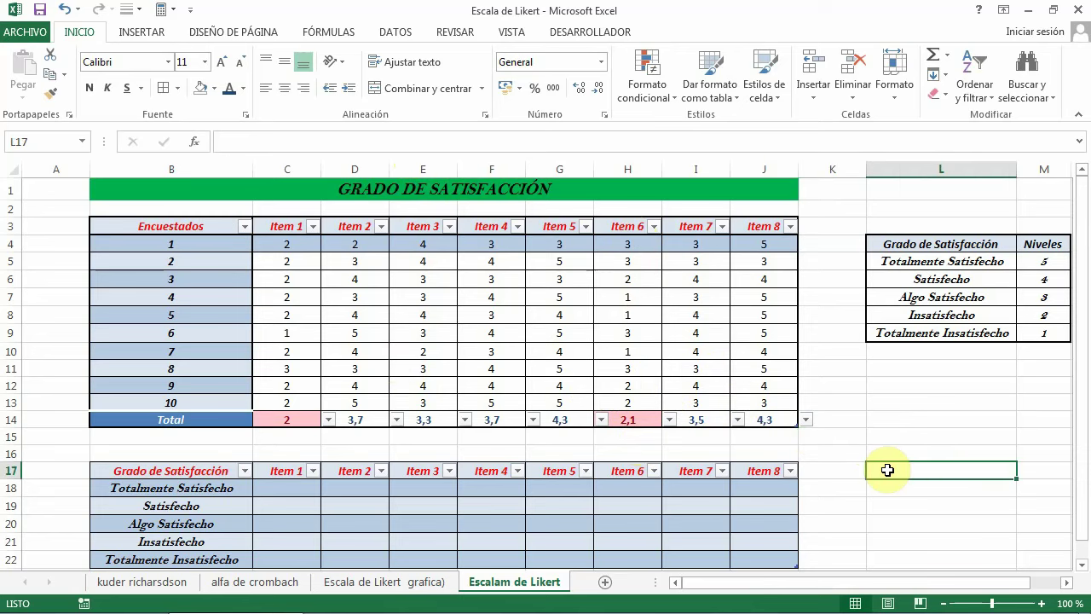
{"action": "scroll", "coordinate": [885, 470], "scroll_direction": "down", "scroll_amount": 1}
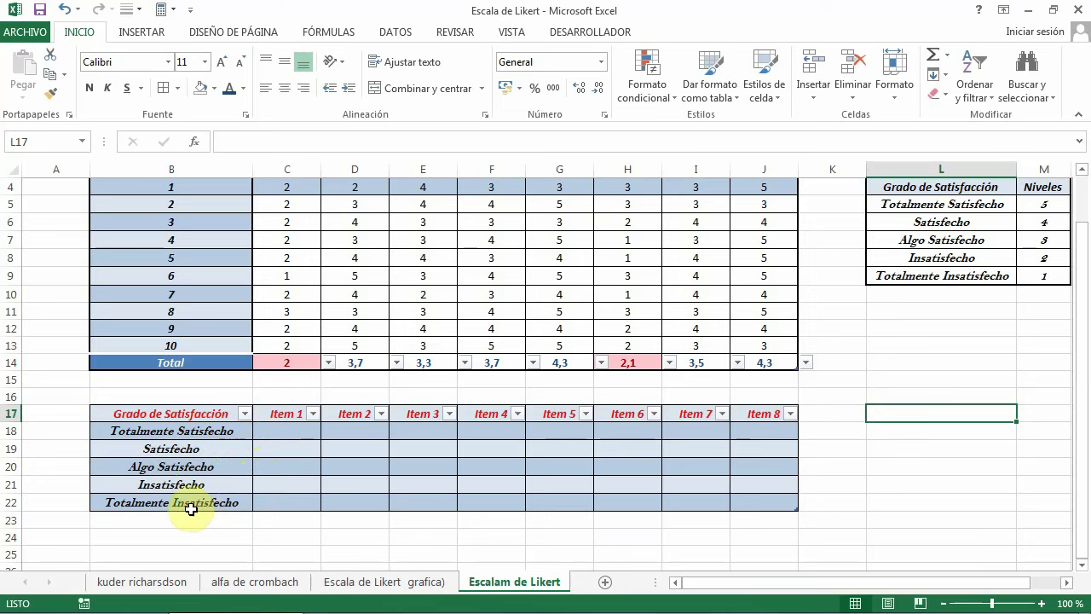
{"action": "scroll", "coordinate": [287, 512], "scroll_direction": "up", "scroll_amount": 1}
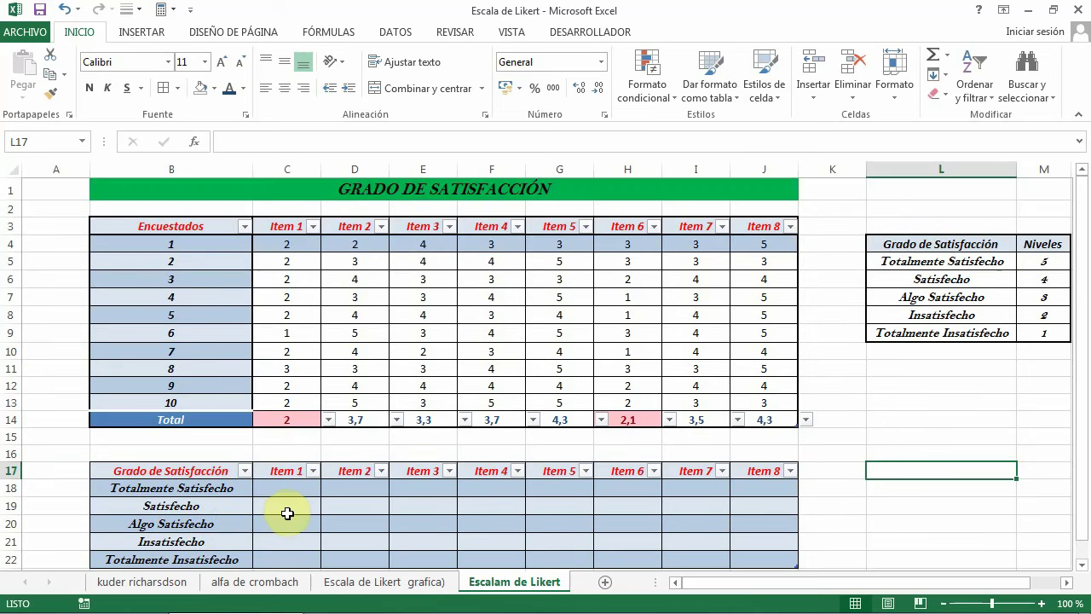
Enter =CONTAR.SI(Tabla6[Item 1];"5") in C18 to count Item 1 answers of 5
{"action": "left_click", "coordinate": [292, 490]}
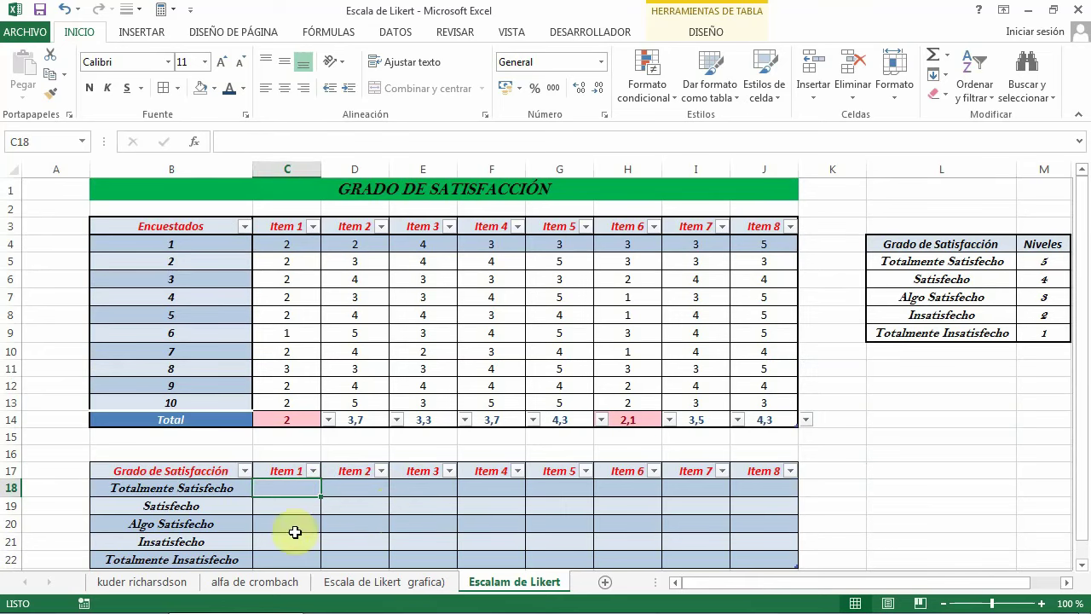
{"action": "left_click", "coordinate": [243, 141]}
{"action": "type", "text": "="}
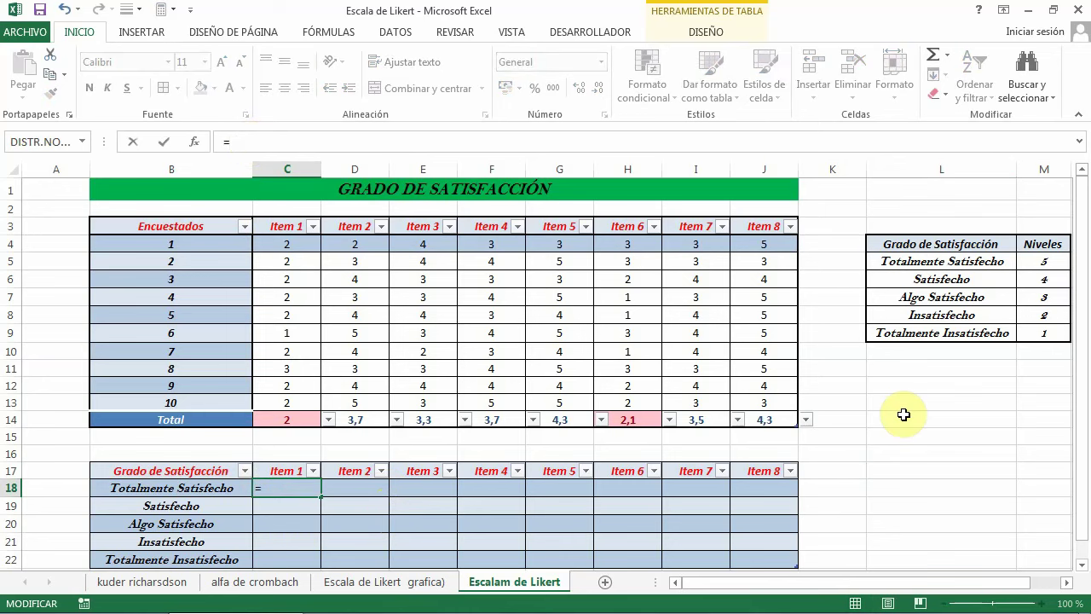
{"action": "type", "text": "contar"}
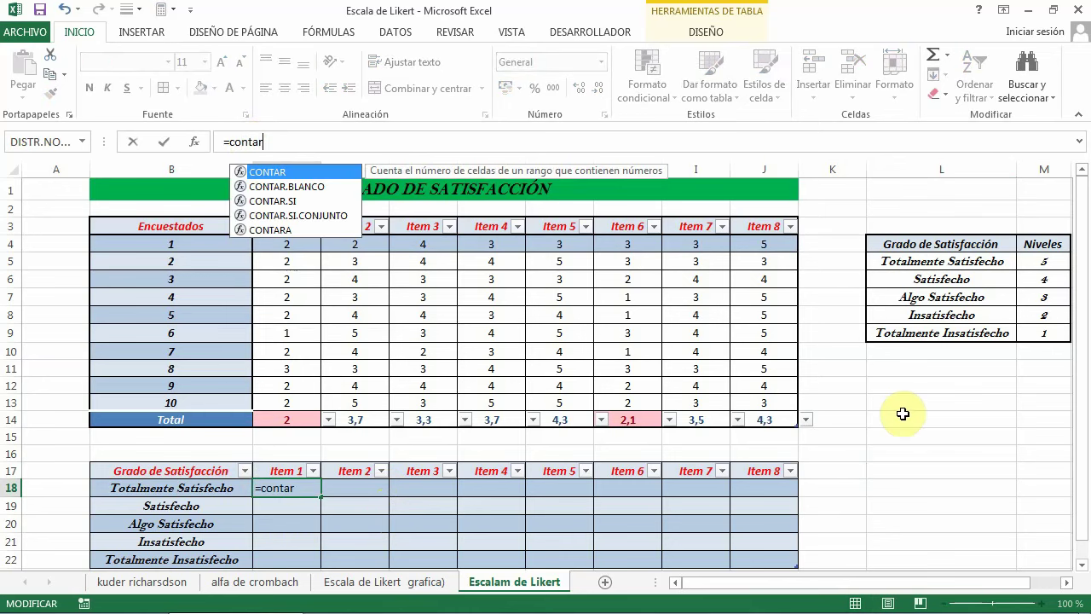
{"action": "double_click", "coordinate": [287, 200]}
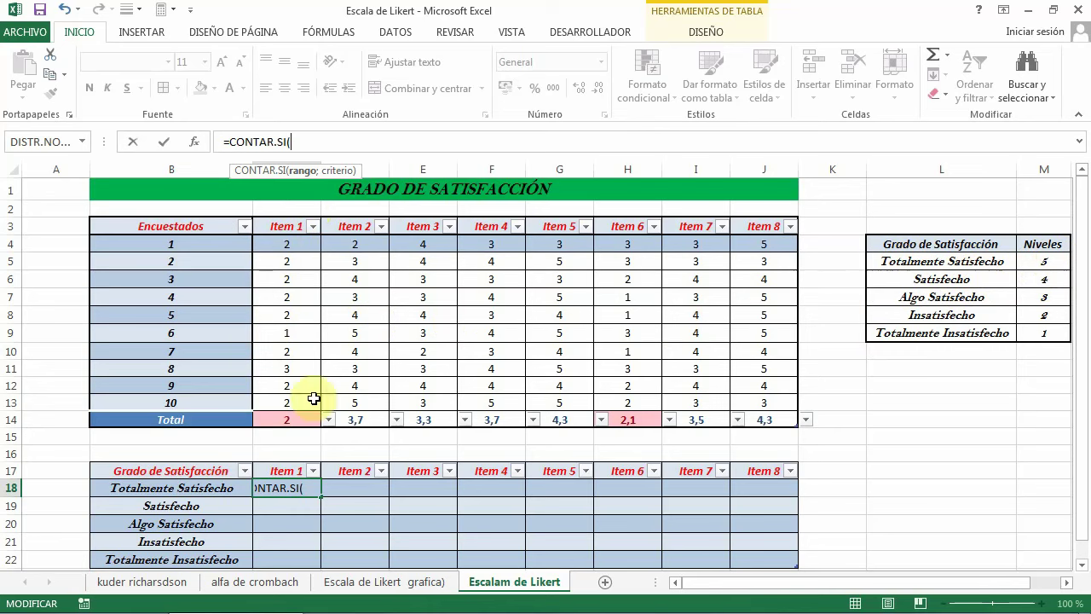
{"action": "left_click_drag", "start_coordinate": [283, 242], "coordinate": [281, 400]}
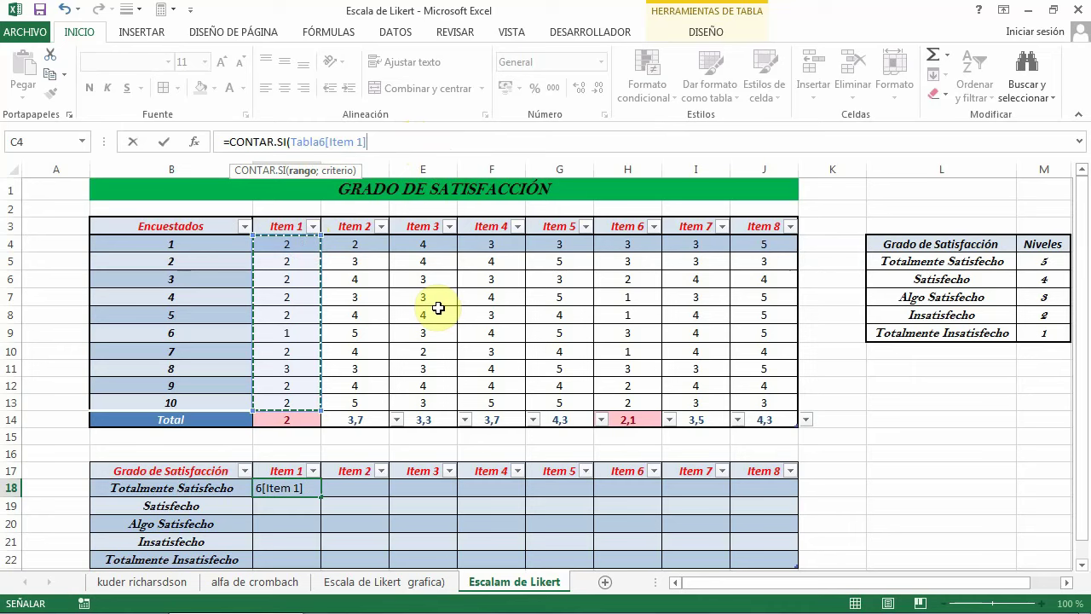
{"action": "type", "text": ";\"5"}
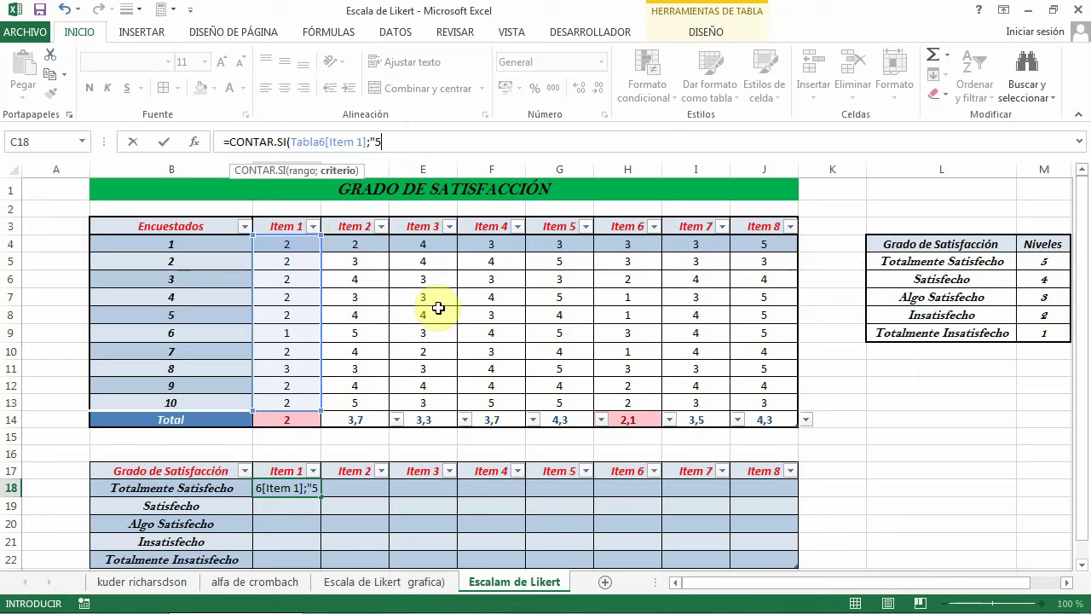
{"action": "type", "text": "\""}
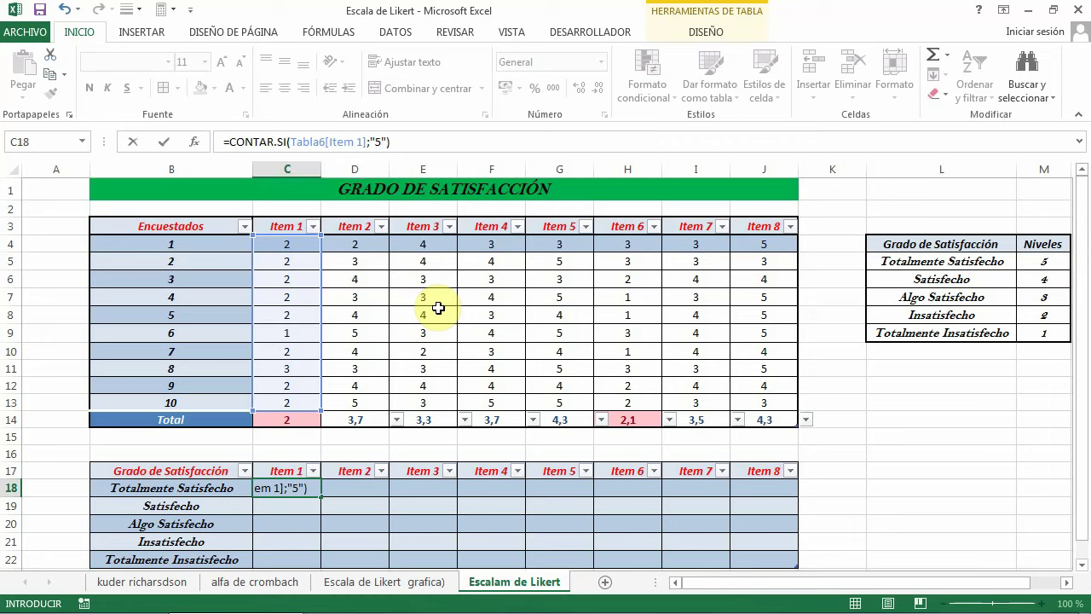
{"action": "key", "text": "Return"}
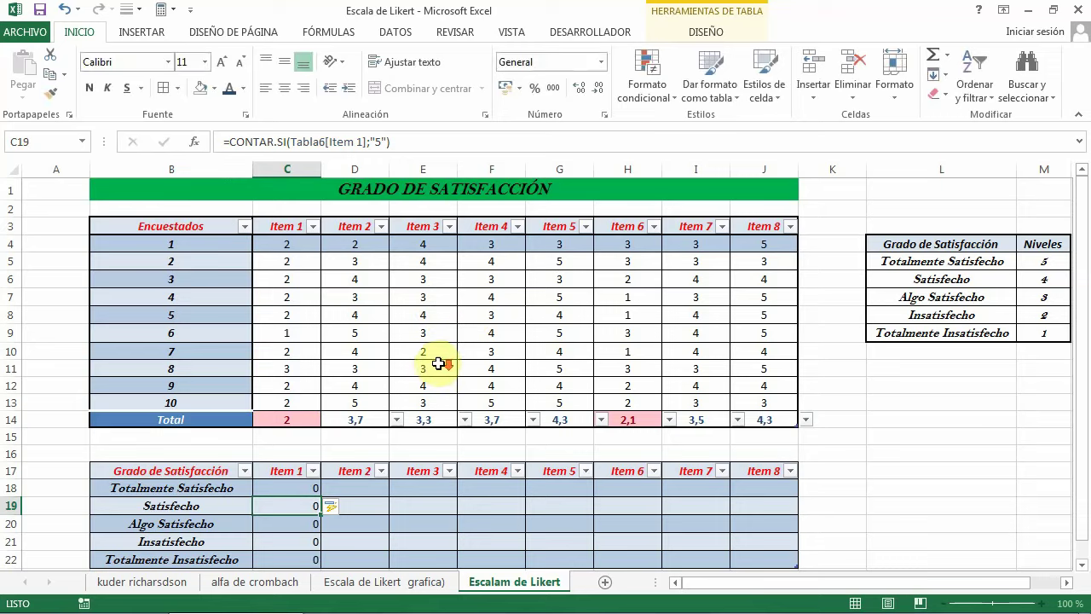
Clear the filled-down formula copies from C19:C22
{"action": "scroll", "coordinate": [443, 384], "scroll_direction": "down", "scroll_amount": 1}
{"action": "scroll", "coordinate": [366, 383], "scroll_direction": "down", "scroll_amount": 2}
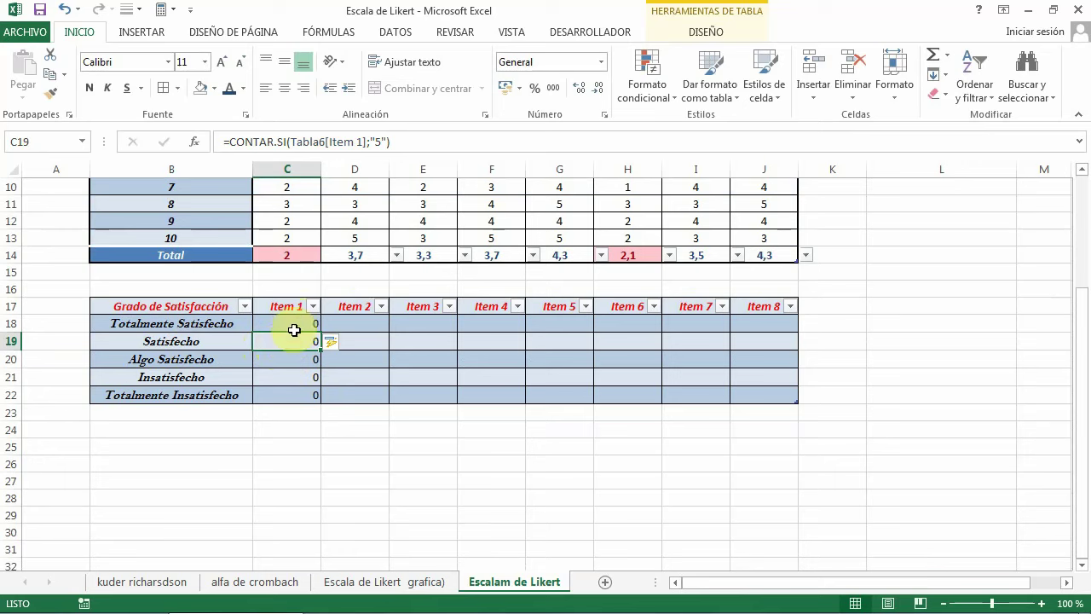
{"action": "left_click_drag", "start_coordinate": [292, 339], "coordinate": [294, 396]}
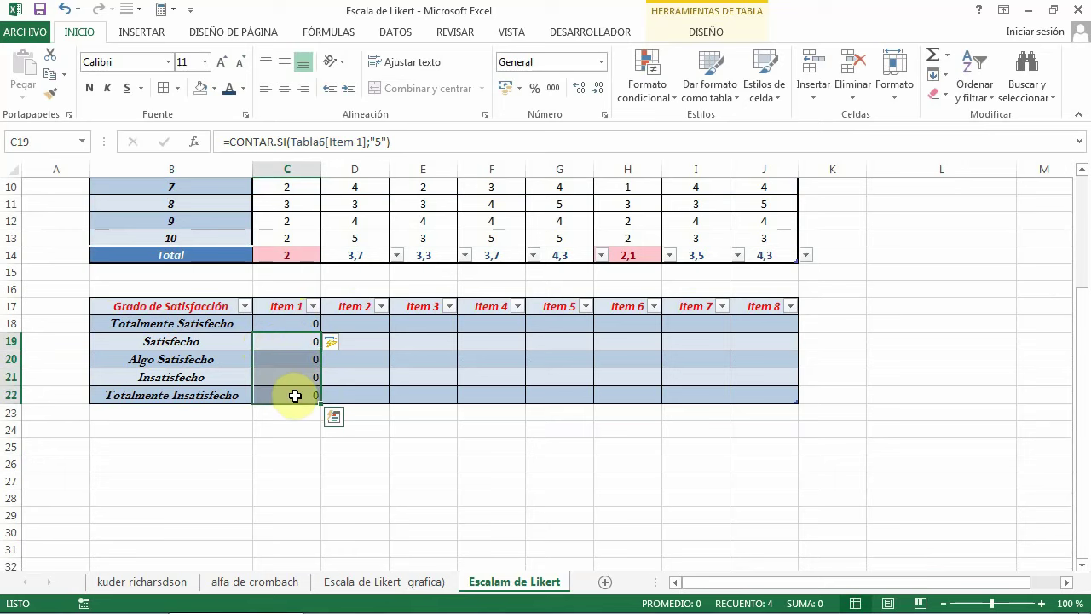
{"action": "key", "text": "Delete"}
{"action": "left_click", "coordinate": [373, 444]}
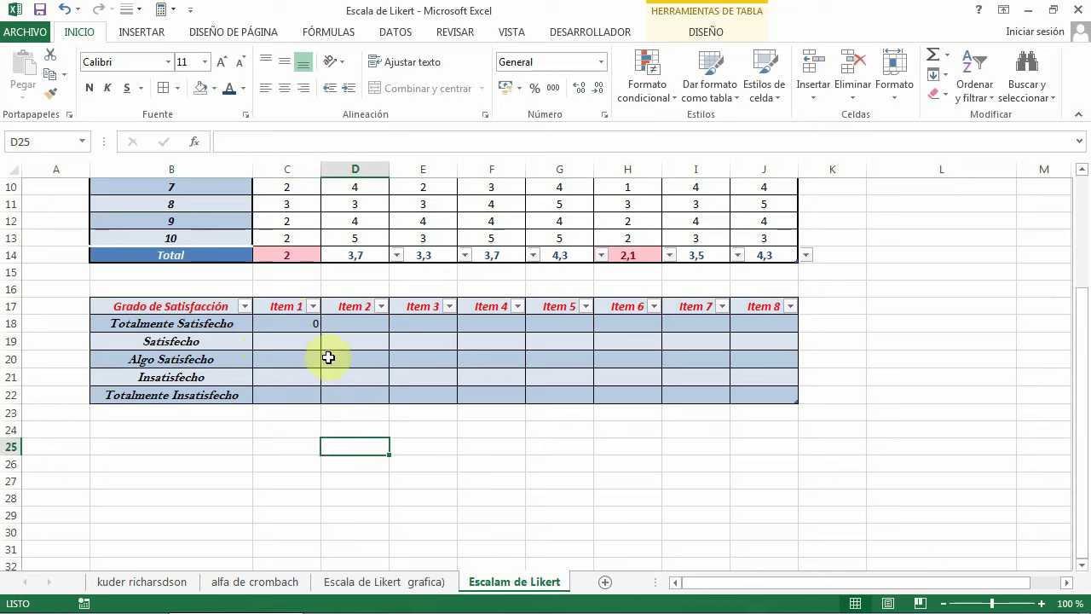
Copy C18's CONTAR.SI formula text, re-enter it, and clear the new copies below
{"action": "left_click", "coordinate": [289, 323]}
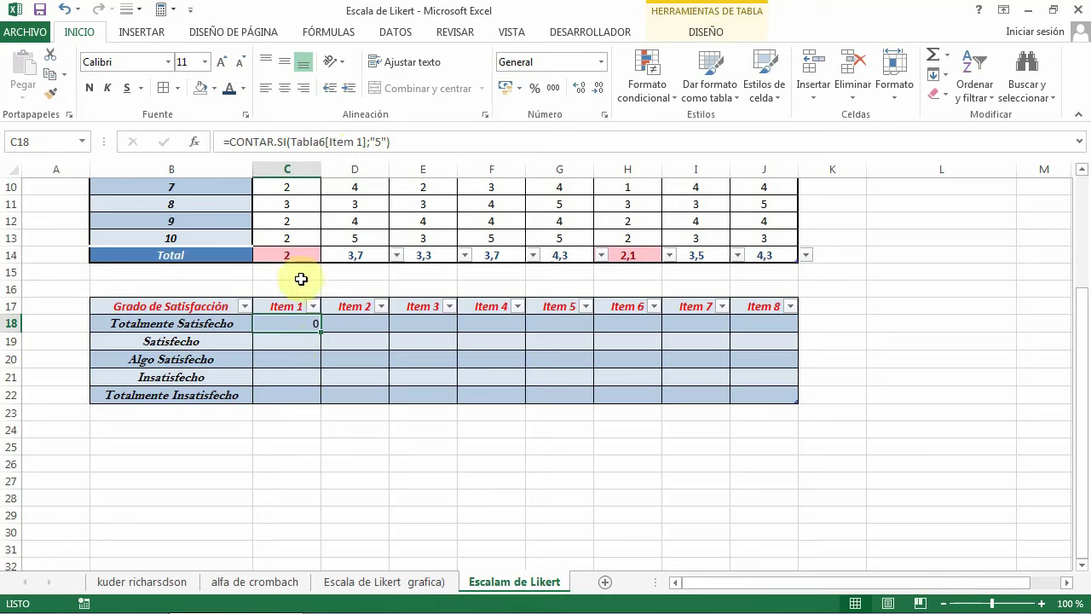
{"action": "scroll", "coordinate": [447, 471], "scroll_direction": "up", "scroll_amount": 3}
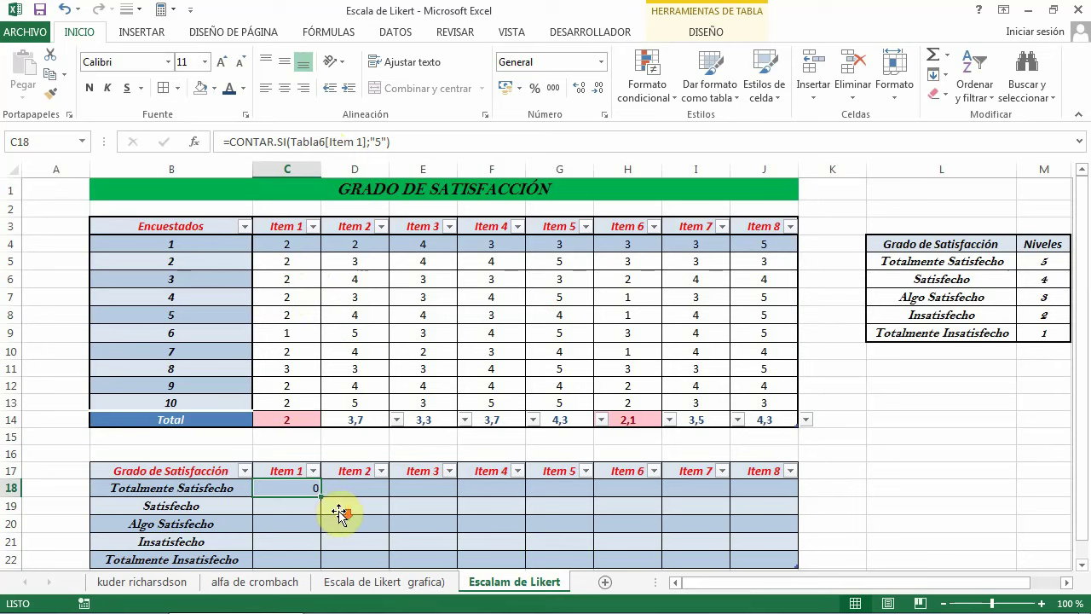
{"action": "scroll", "coordinate": [341, 511], "scroll_direction": "down", "scroll_amount": 2}
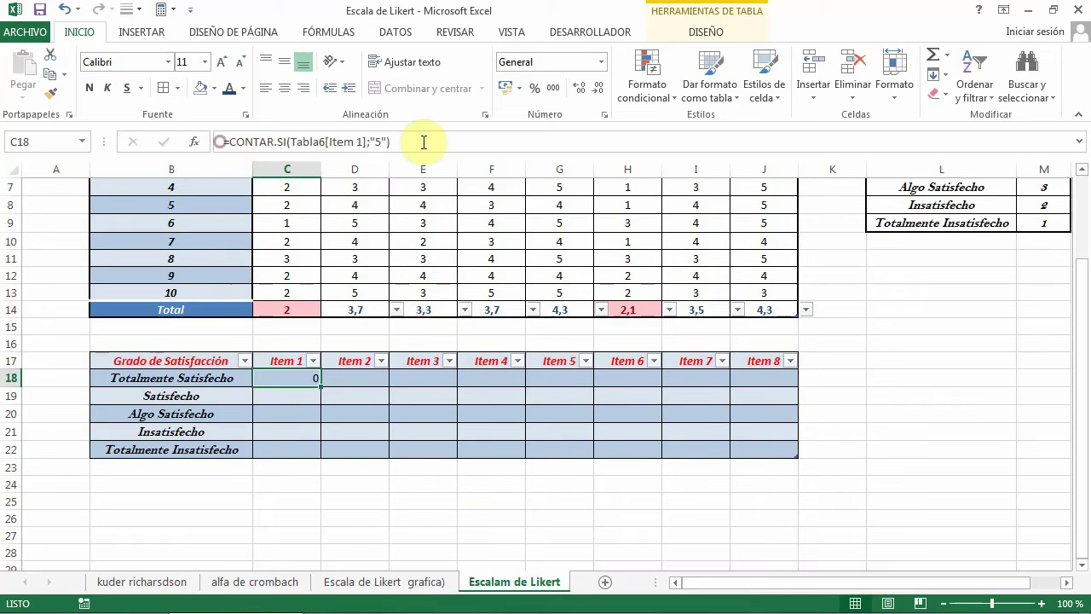
{"action": "triple_click", "coordinate": [464, 142]}
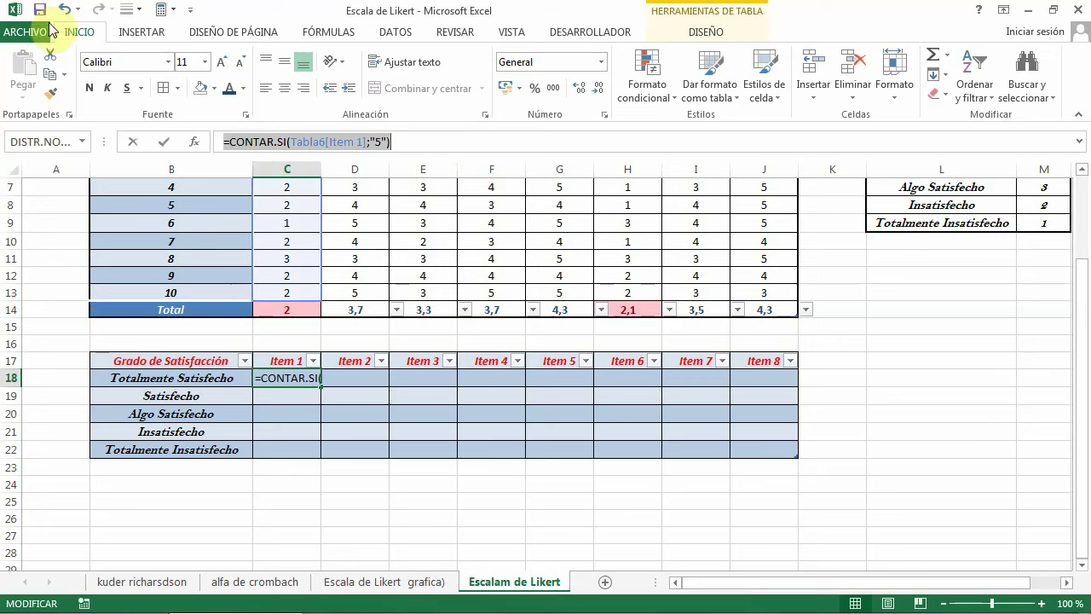
{"action": "left_click", "coordinate": [54, 81]}
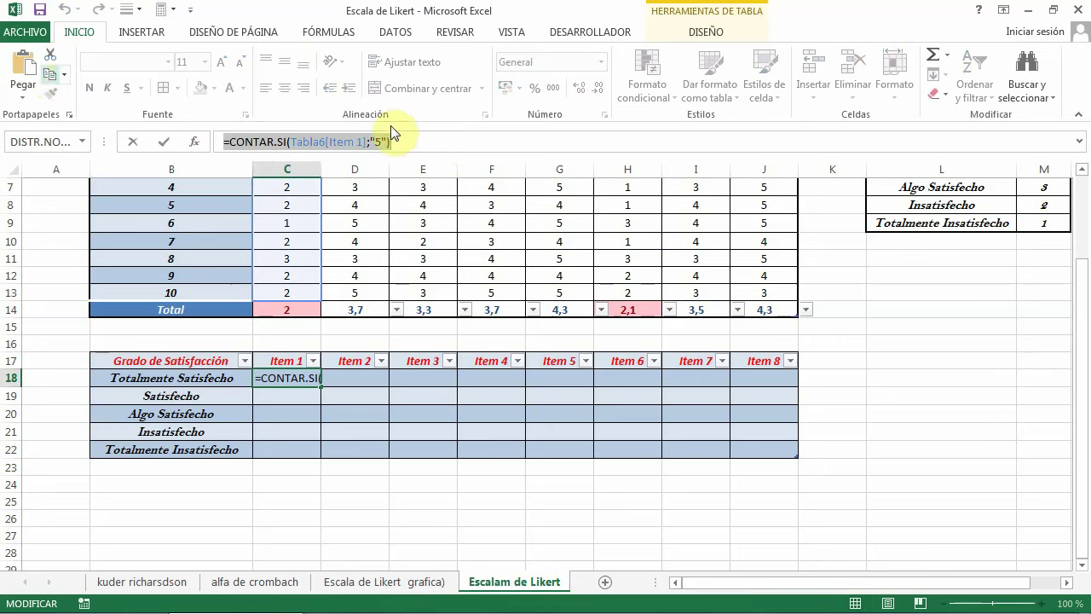
{"action": "left_click", "coordinate": [419, 141]}
{"action": "left_click", "coordinate": [293, 399]}
{"action": "key", "text": "Return"}
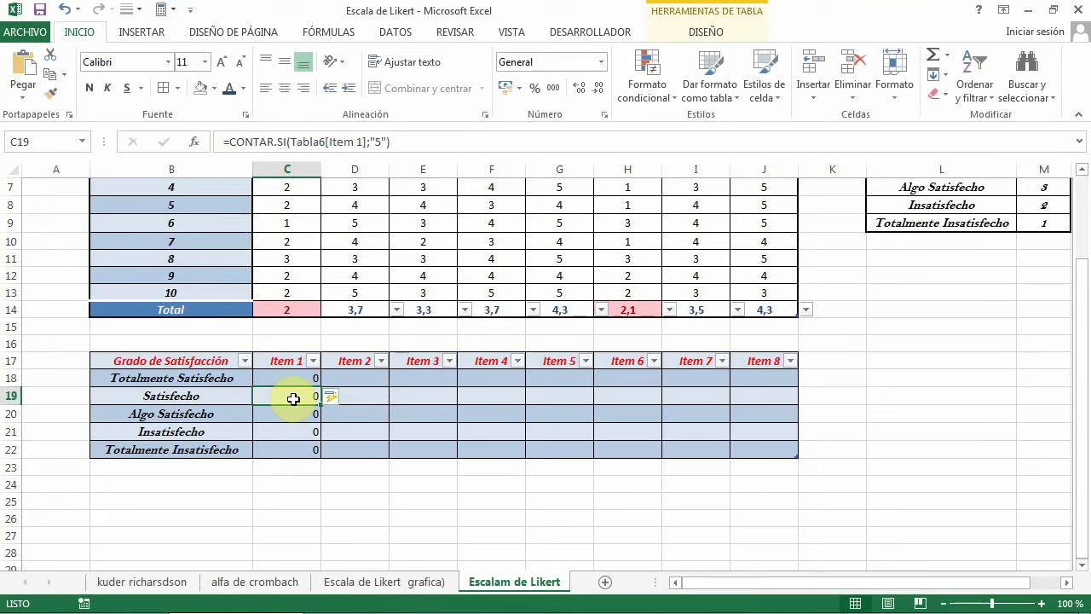
{"action": "left_click_drag", "start_coordinate": [292, 399], "coordinate": [293, 487]}
{"action": "key", "text": "Delete"}
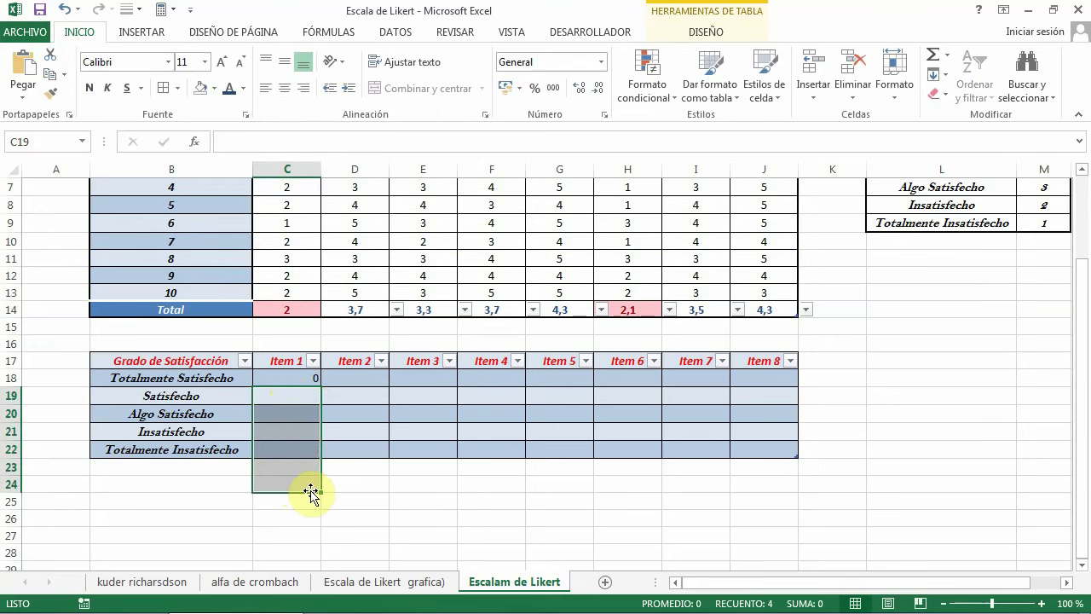
{"action": "left_click", "coordinate": [291, 395]}
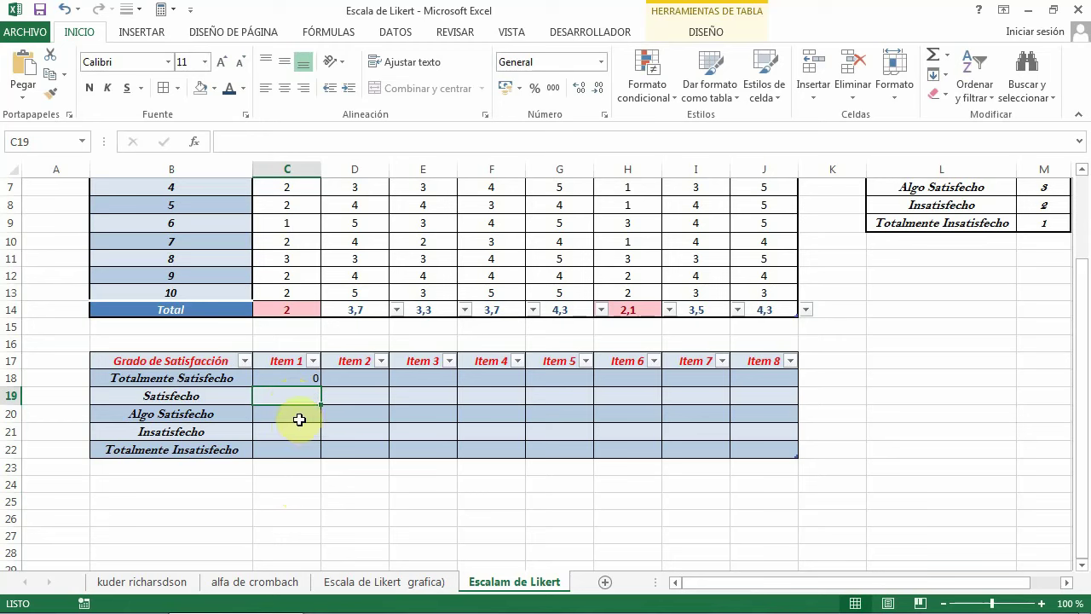
Paste the count formula into C19 with criterion "4" for Satisfecho
{"action": "left_click", "coordinate": [238, 142]}
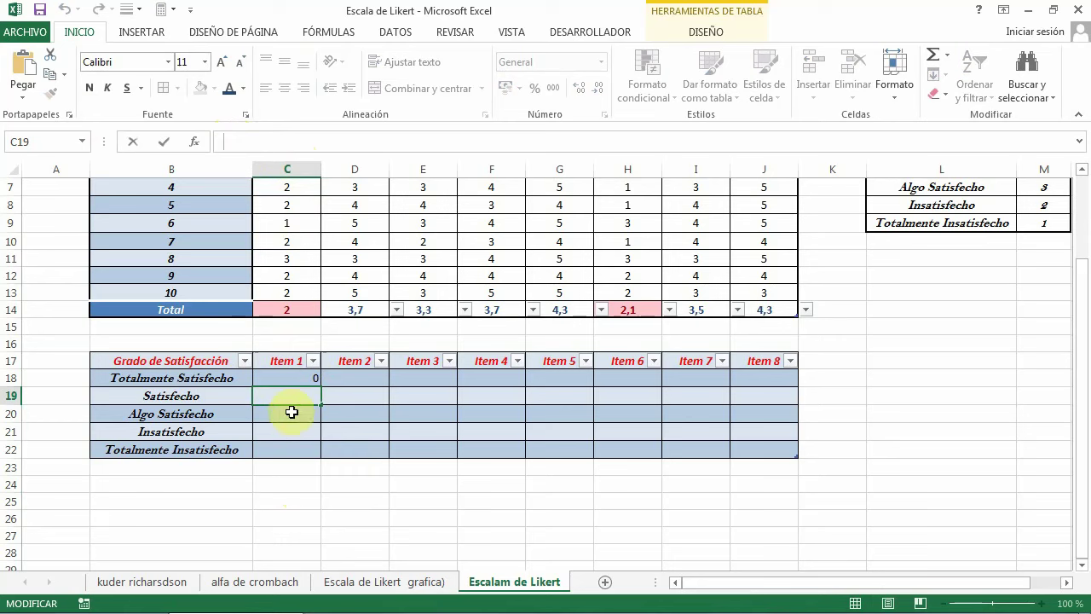
{"action": "left_click", "coordinate": [23, 68]}
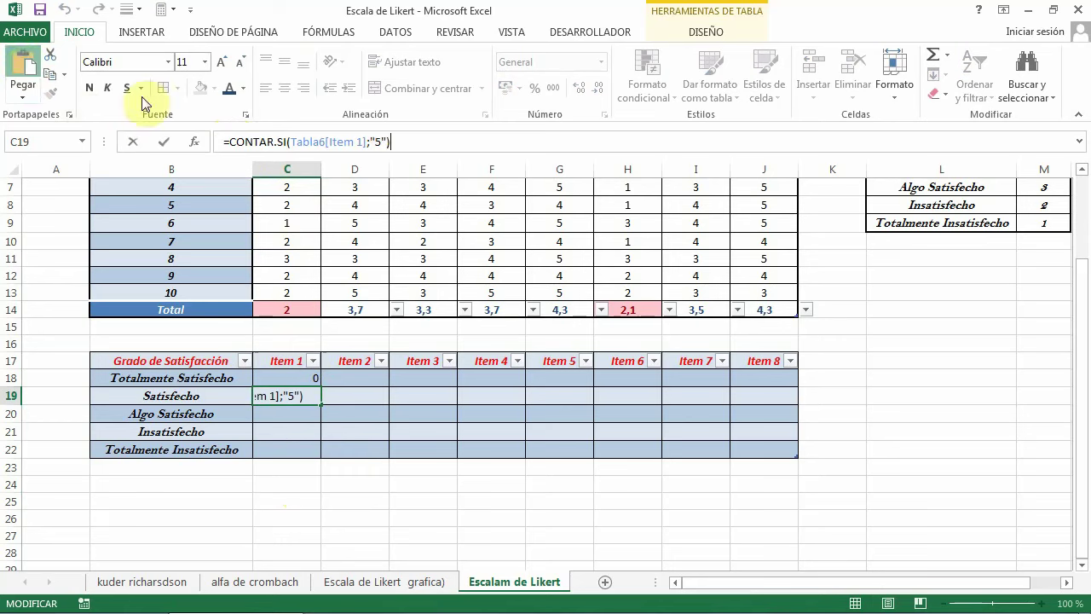
{"action": "left_click", "coordinate": [383, 141]}
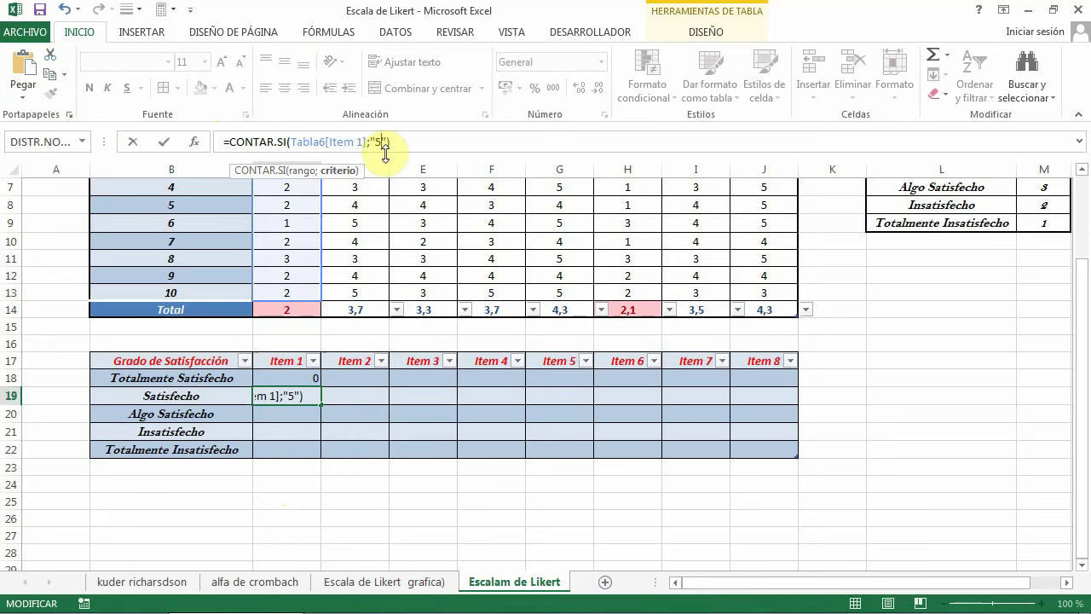
{"action": "type", "text": "4"}
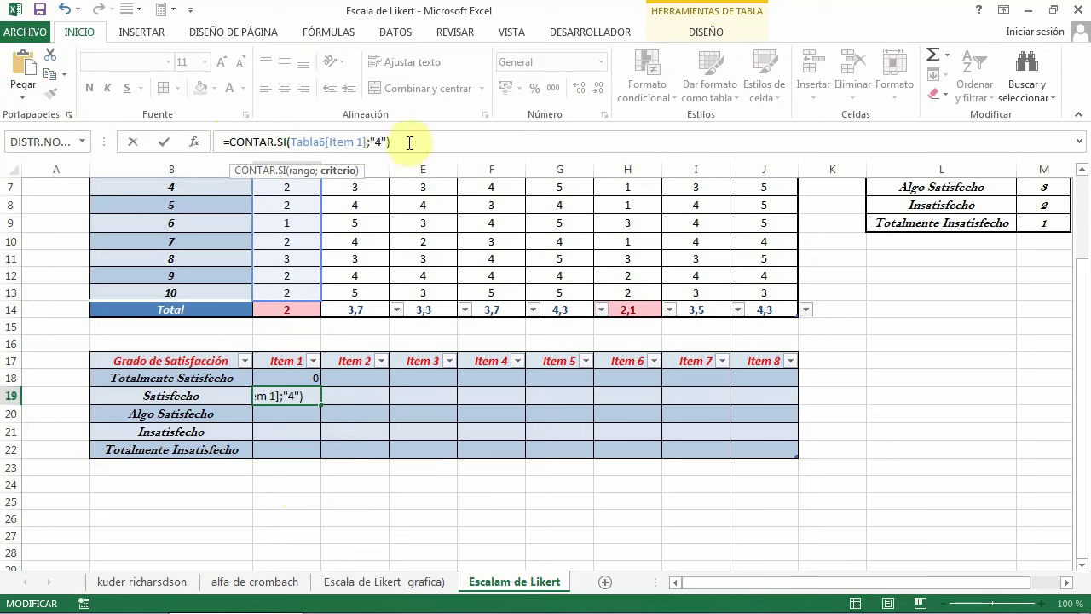
{"action": "left_click", "coordinate": [411, 142]}
{"action": "key", "text": "Return"}
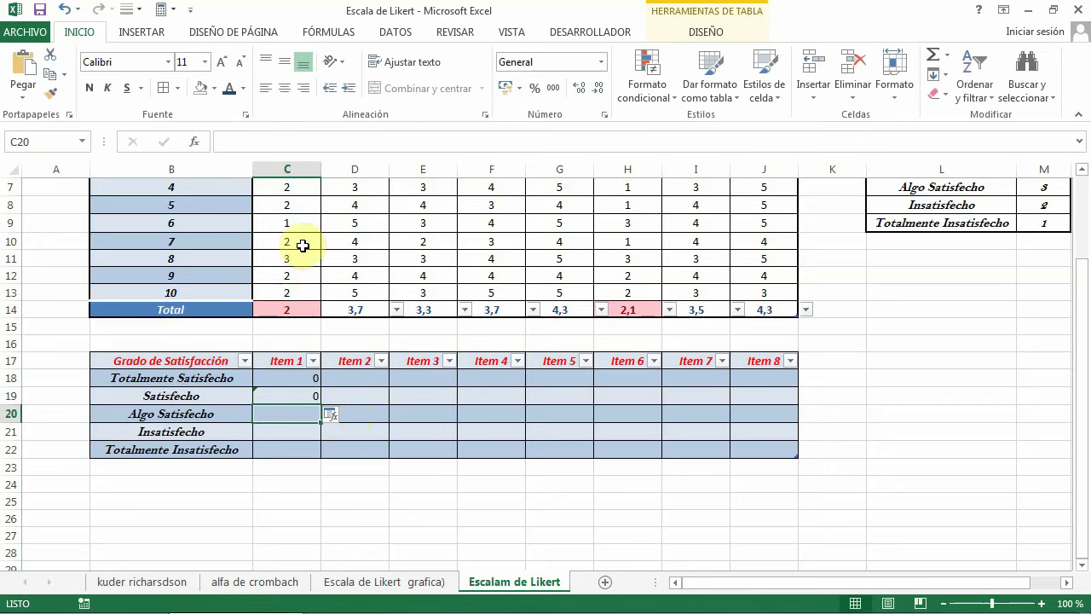
Paste the count formula into C20 with criterion "3" for Algo Satisfecho
{"action": "scroll", "coordinate": [306, 263], "scroll_direction": "up", "scroll_amount": 1}
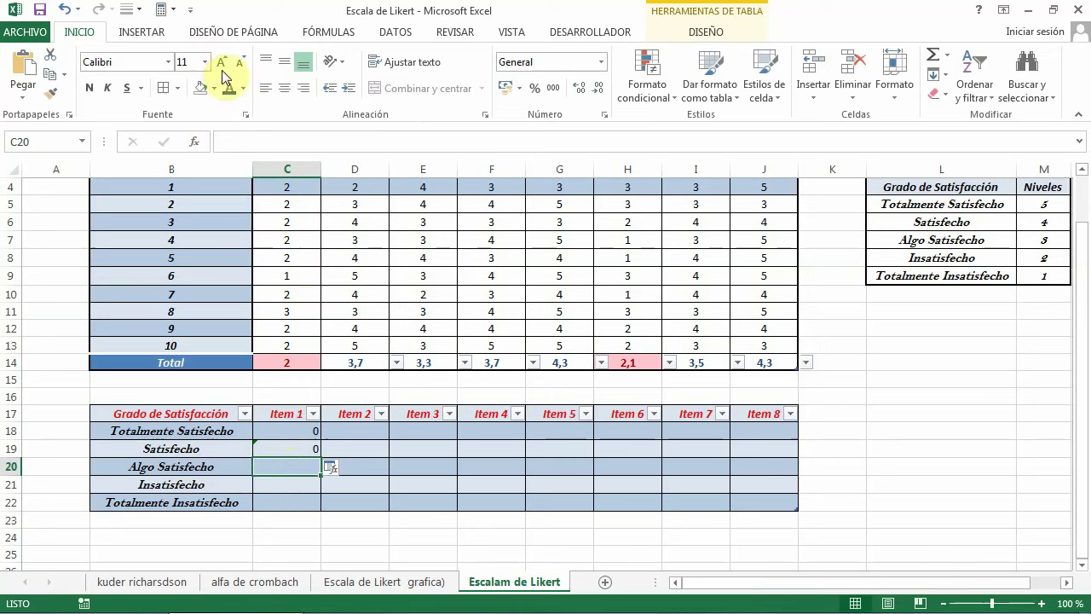
{"action": "left_click", "coordinate": [230, 138]}
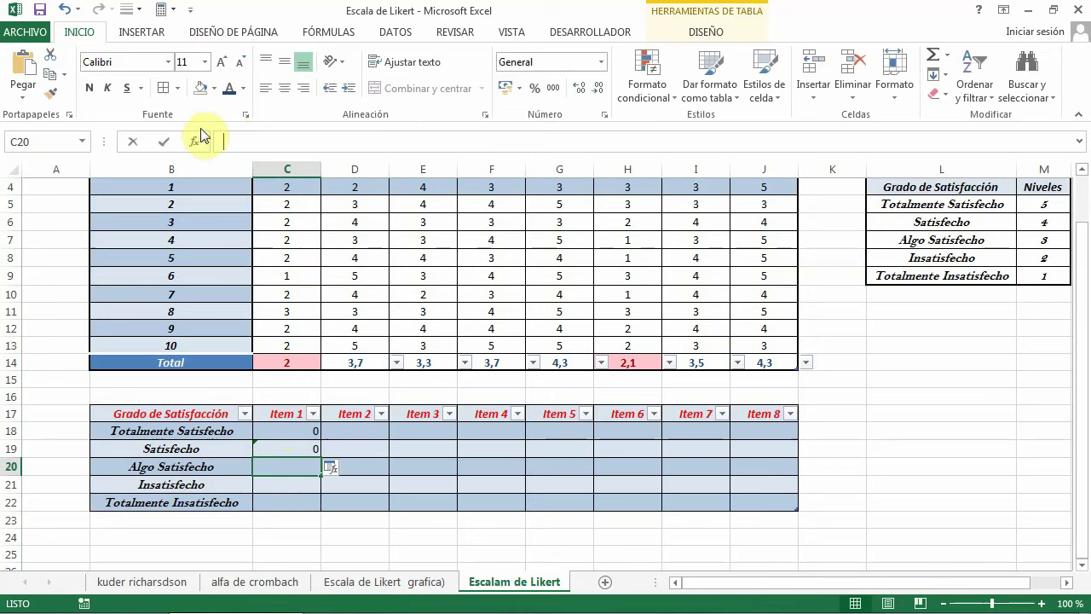
{"action": "left_click", "coordinate": [24, 64]}
{"action": "left_click", "coordinate": [383, 142]}
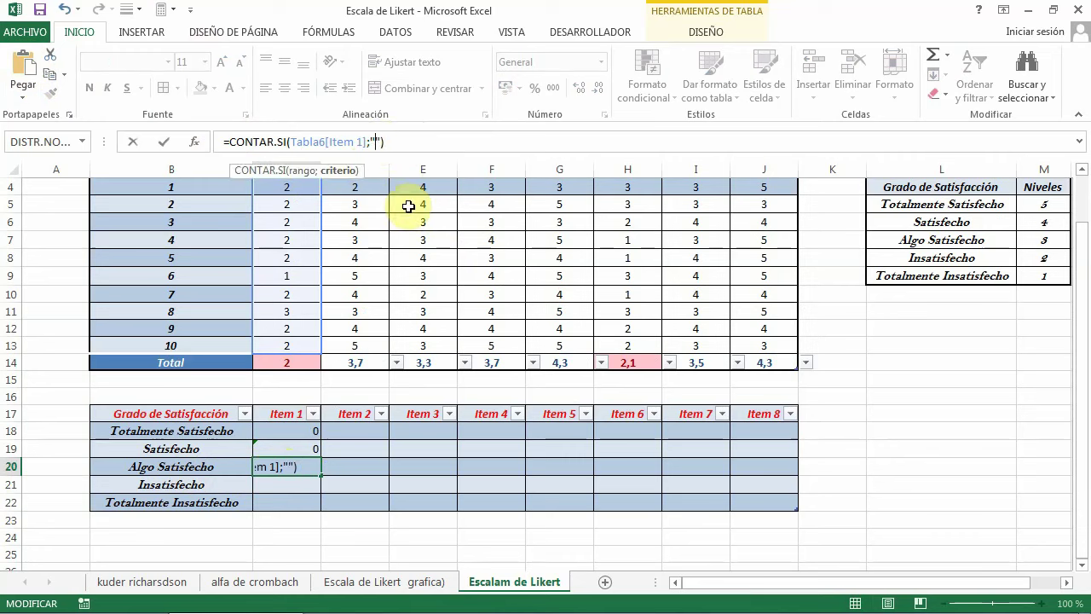
{"action": "left_click", "coordinate": [423, 143]}
{"action": "key", "text": "Return"}
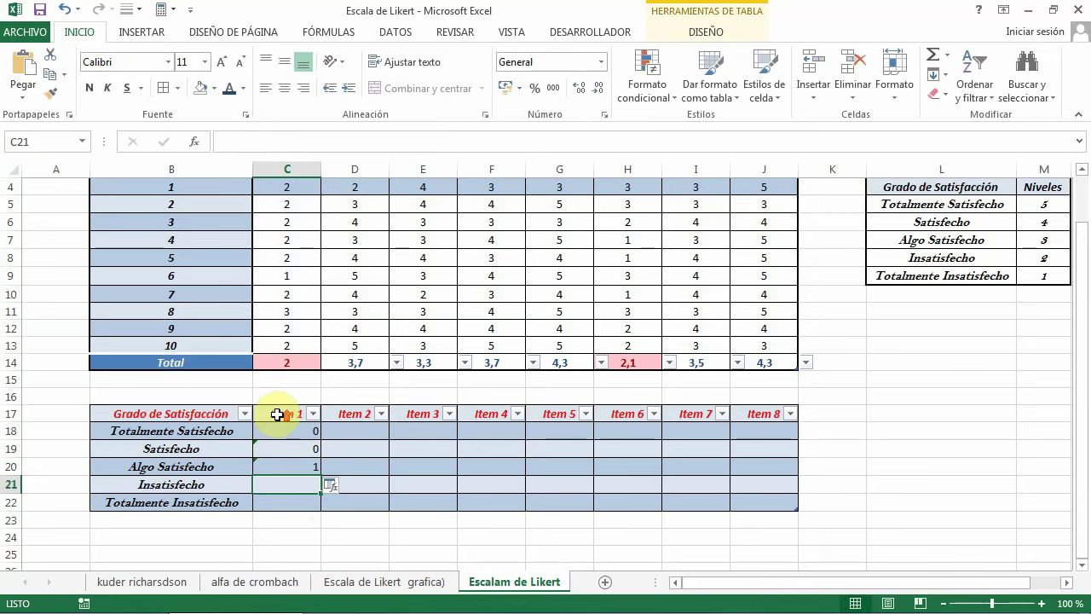
Paste the count formula into C21 with criterion "2" for Insatisfecho
{"action": "scroll", "coordinate": [281, 413], "scroll_direction": "up", "scroll_amount": 1}
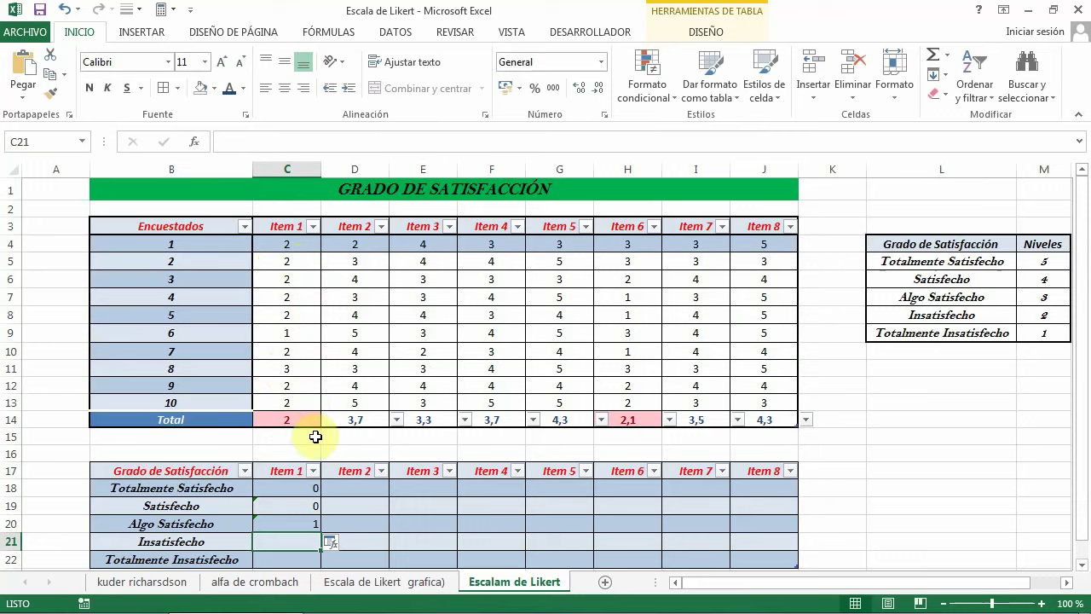
{"action": "scroll", "coordinate": [305, 407], "scroll_direction": "down", "scroll_amount": 2}
{"action": "scroll", "coordinate": [301, 418], "scroll_direction": "down", "scroll_amount": 1}
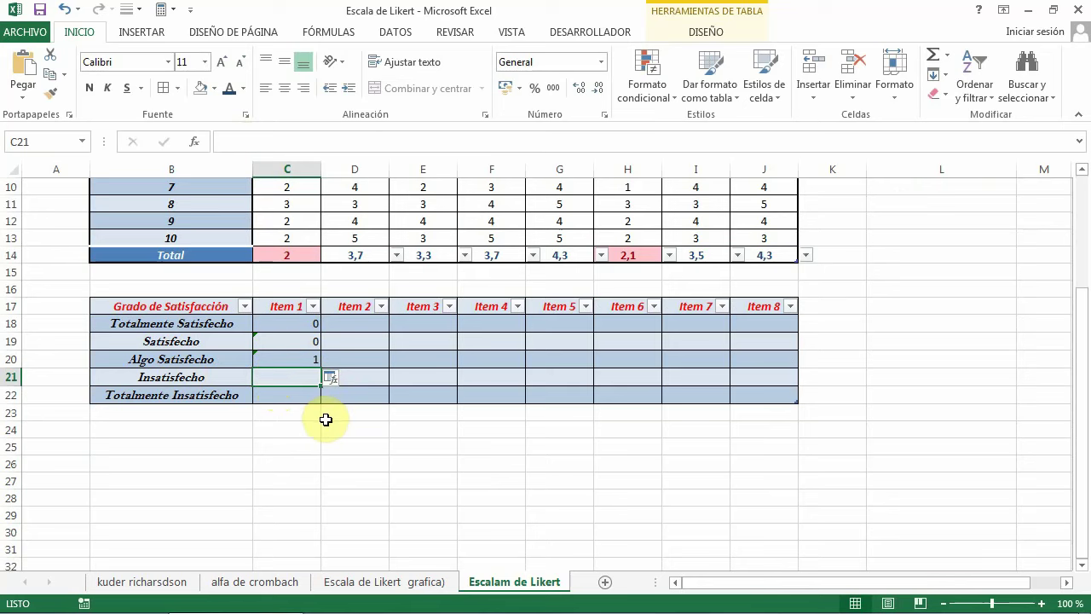
{"action": "left_click", "coordinate": [262, 140]}
{"action": "left_click", "coordinate": [24, 69]}
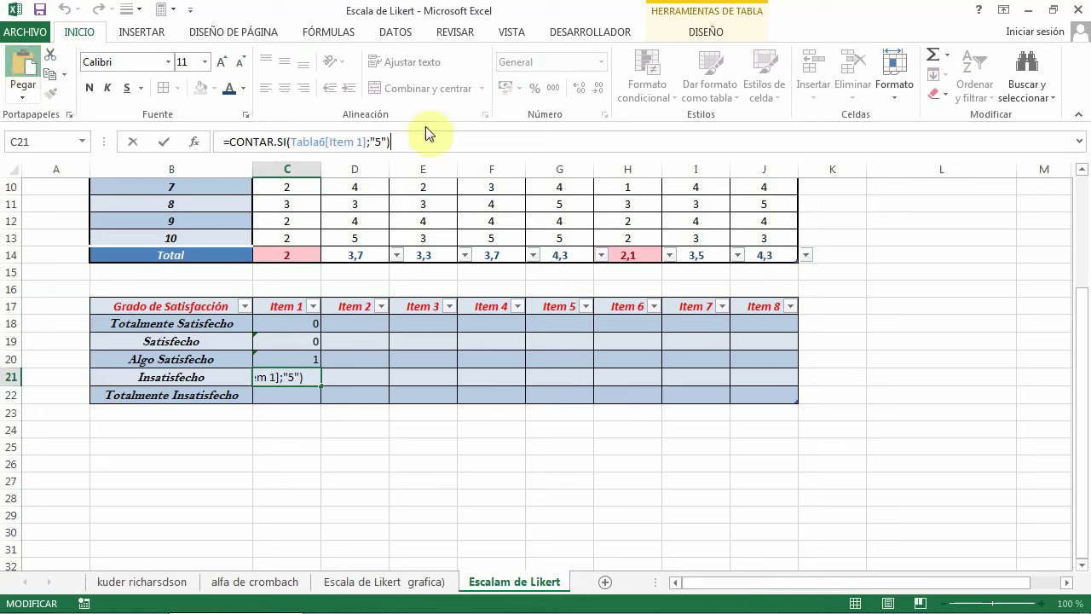
{"action": "left_click", "coordinate": [380, 141]}
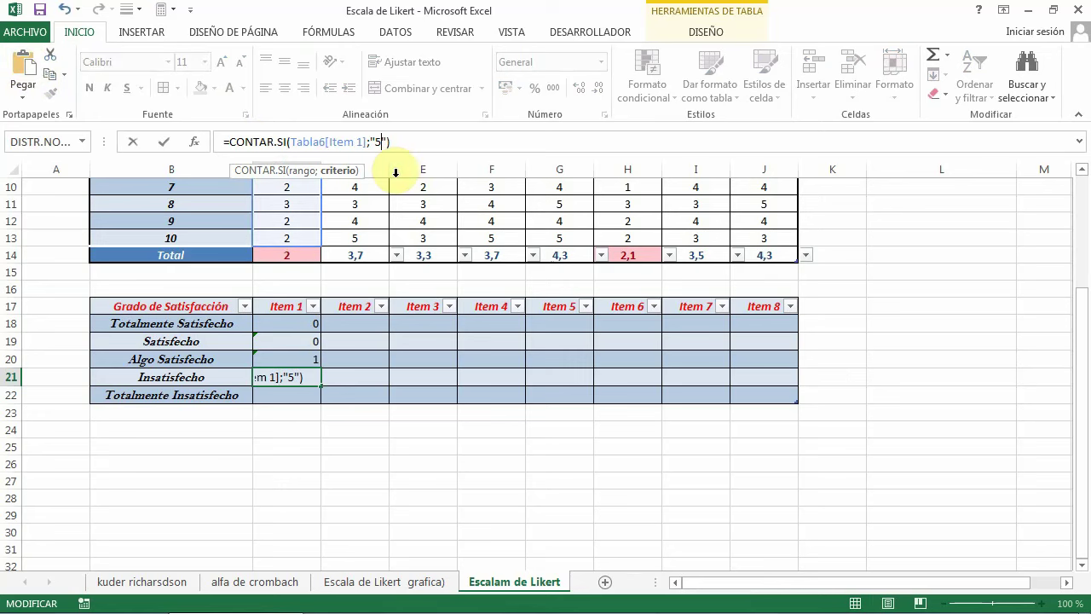
{"action": "type", "text": "2"}
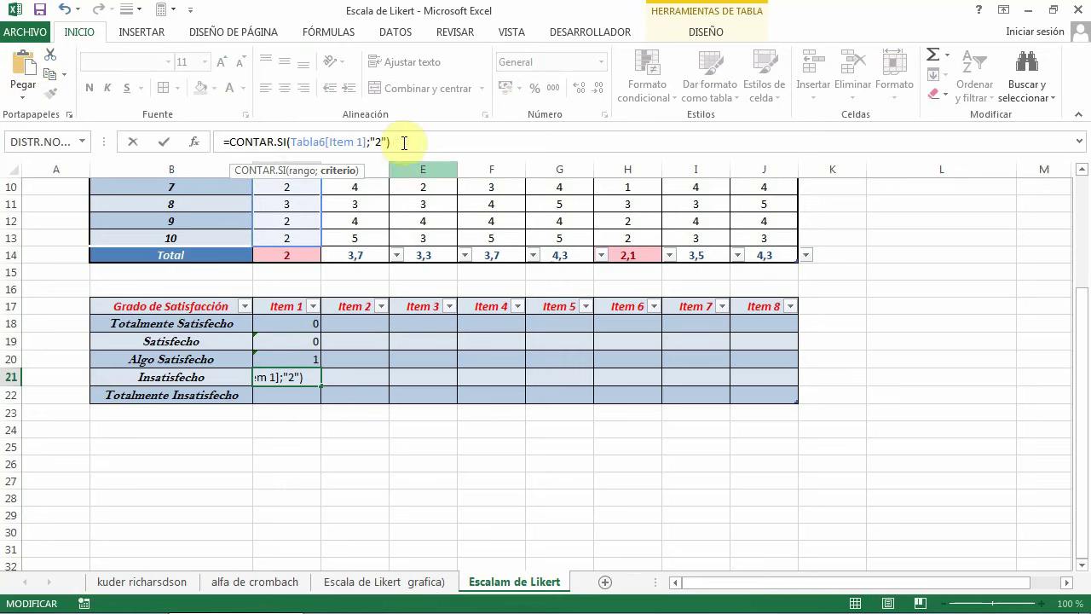
{"action": "key", "text": "Return"}
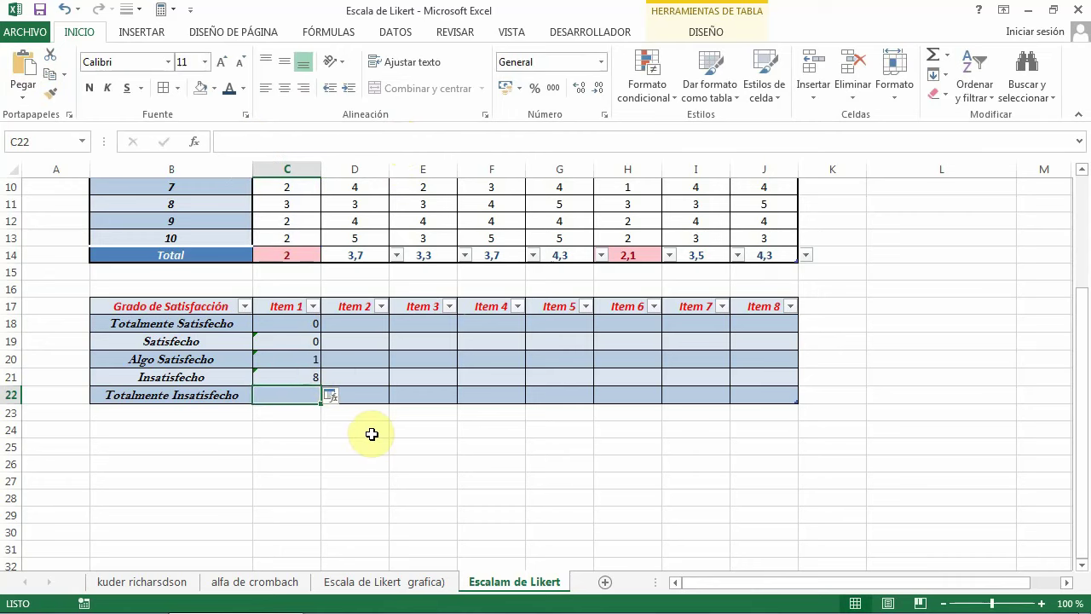
Paste the count formula into C22 with criterion "1", correcting the table name to Tabla6
{"action": "scroll", "coordinate": [892, 361], "scroll_direction": "up", "scroll_amount": 2}
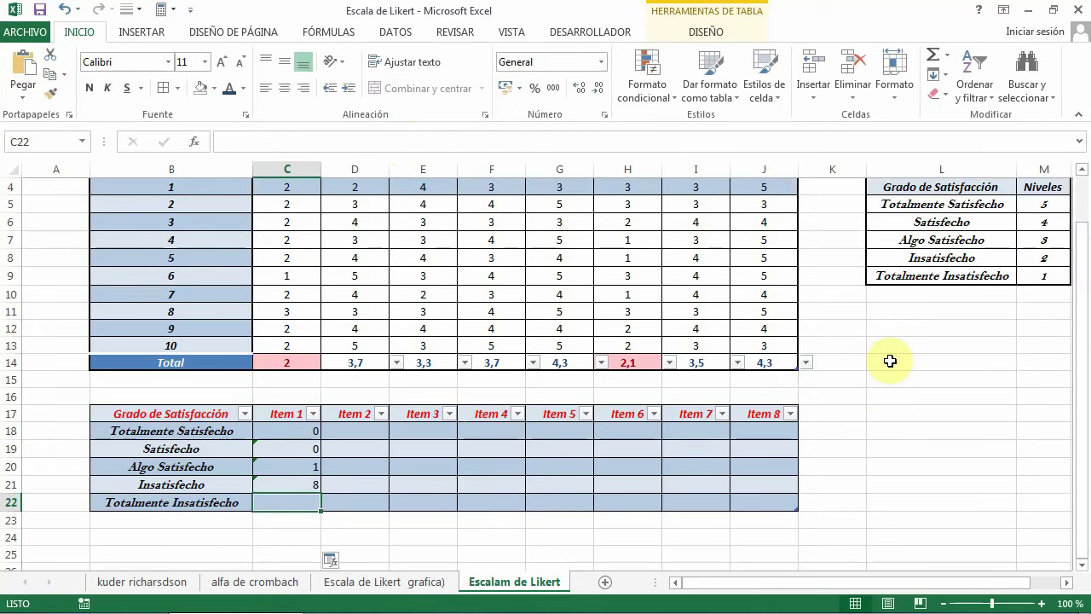
{"action": "scroll", "coordinate": [945, 309], "scroll_direction": "up", "scroll_amount": 1}
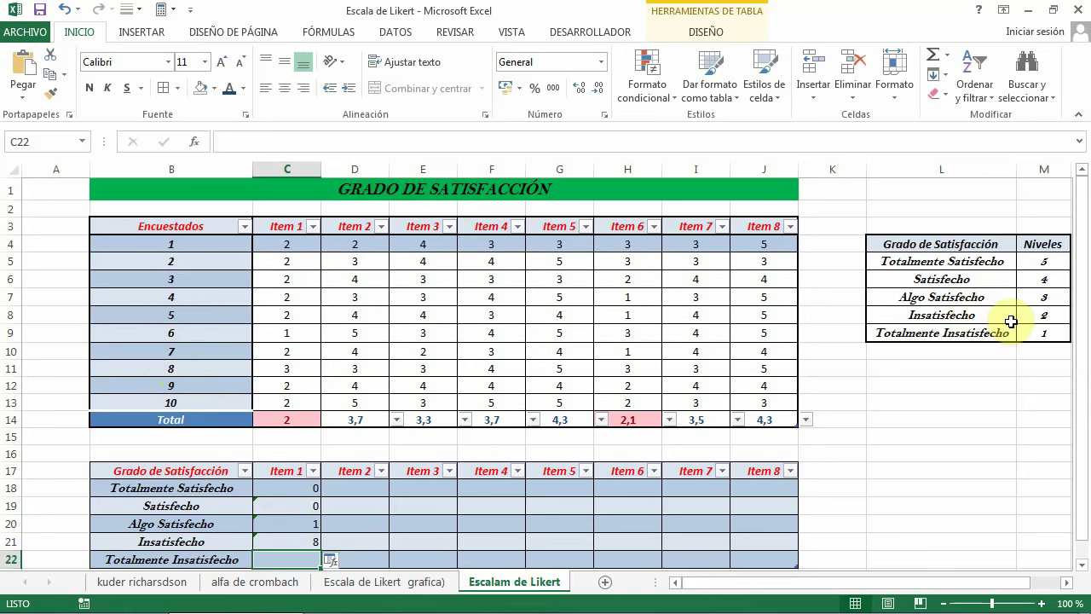
{"action": "scroll", "coordinate": [286, 428], "scroll_direction": "down", "scroll_amount": 1}
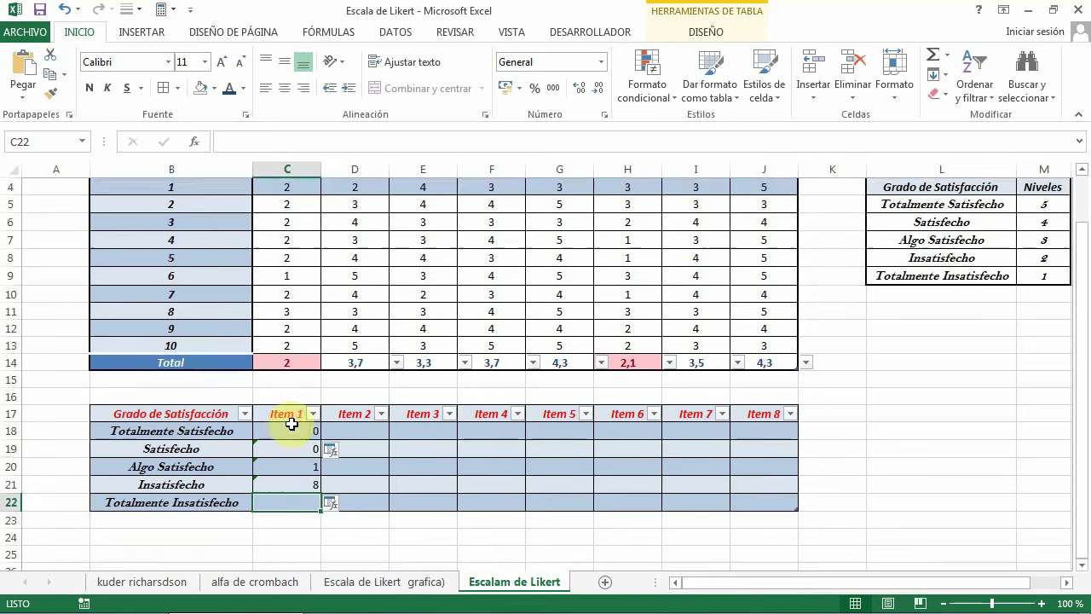
{"action": "scroll", "coordinate": [288, 419], "scroll_direction": "down", "scroll_amount": 1}
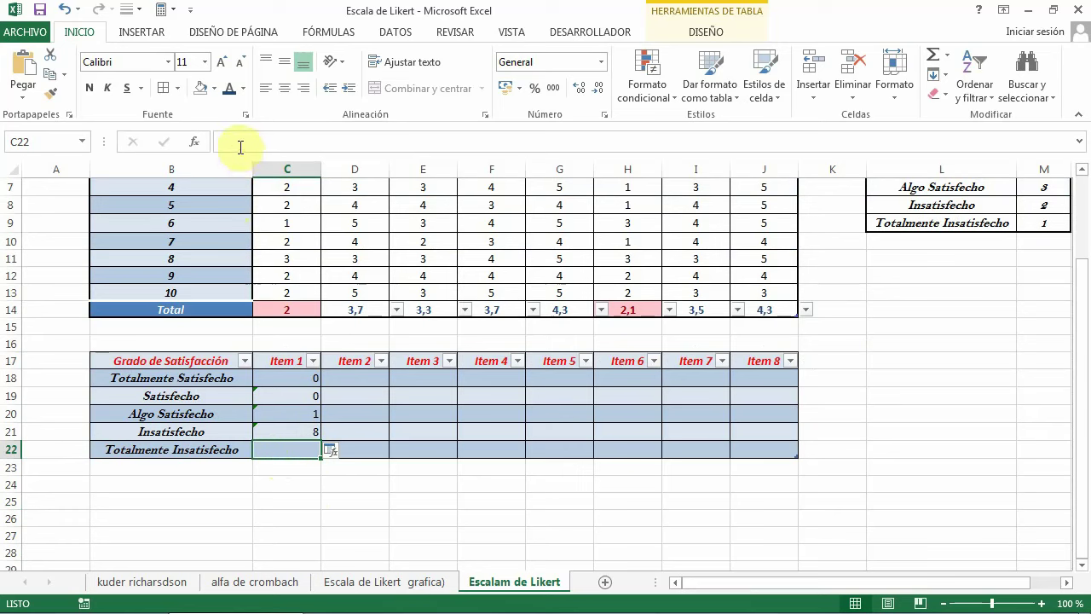
{"action": "left_click", "coordinate": [22, 67]}
{"action": "left_click", "coordinate": [321, 145]}
{"action": "key", "text": "BackSpace"}
{"action": "type", "text": "6"}
{"action": "left_click", "coordinate": [378, 142]}
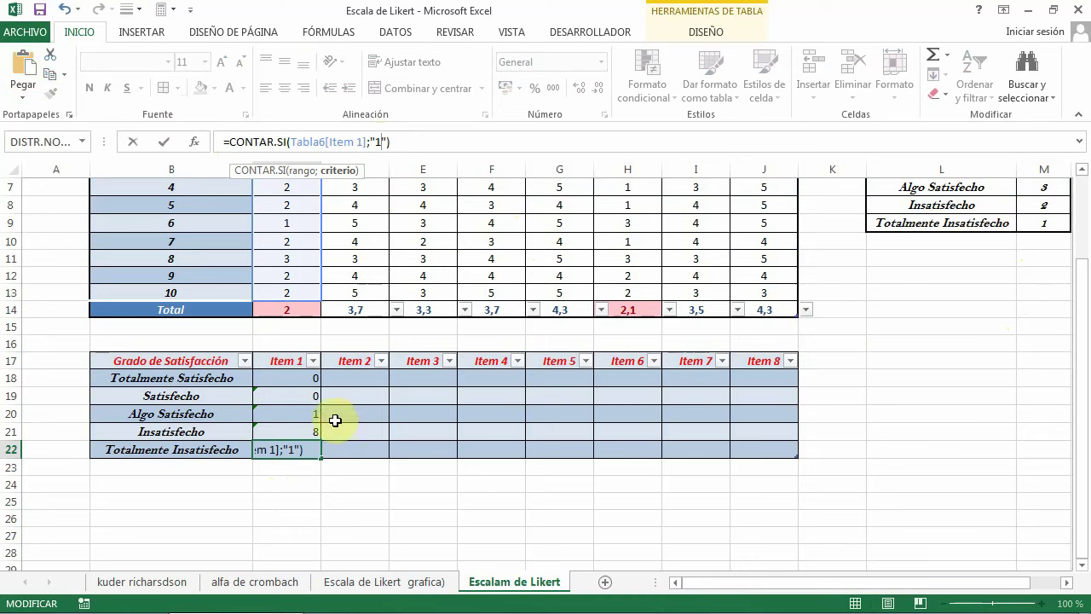
{"action": "left_click", "coordinate": [404, 143]}
{"action": "key", "text": "Return"}
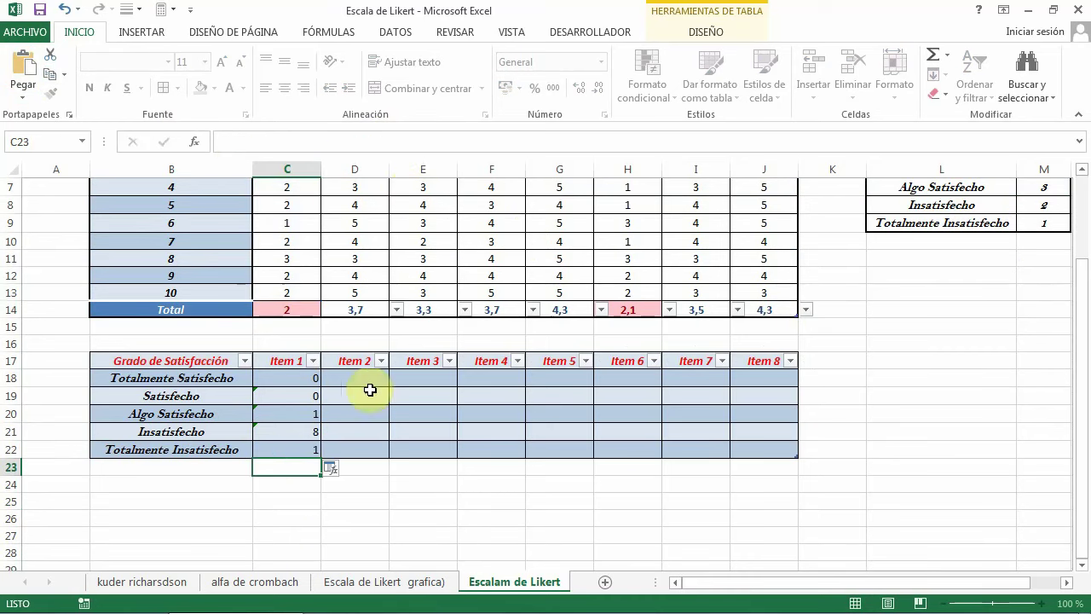
AutoSum the Item 1 counts into C23 and centre C18:C23
{"action": "left_click_drag", "start_coordinate": [296, 380], "coordinate": [294, 468]}
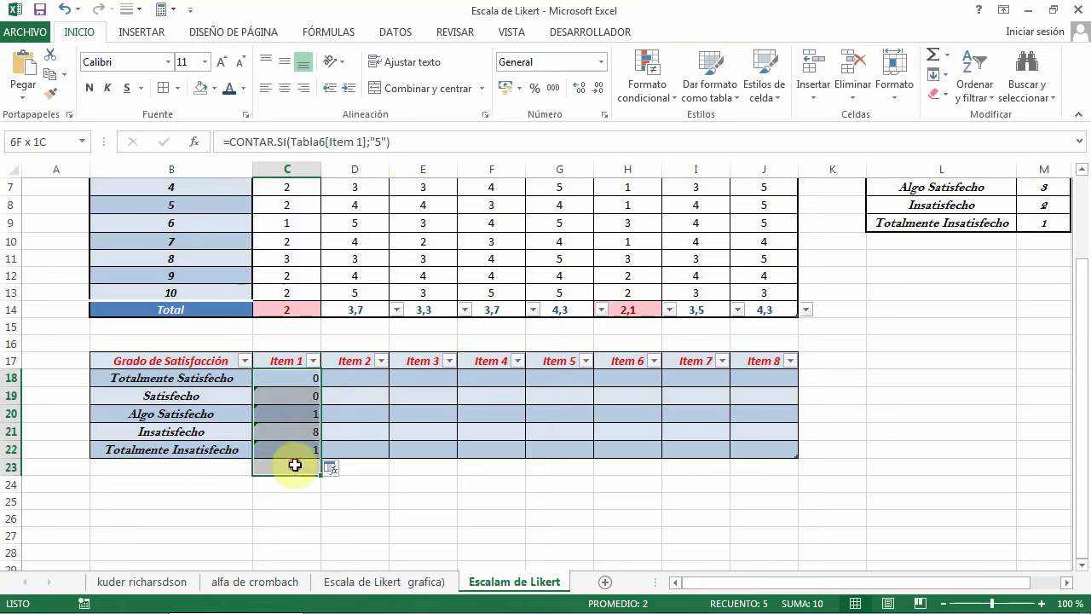
{"action": "left_click", "coordinate": [935, 52]}
{"action": "left_click", "coordinate": [510, 520]}
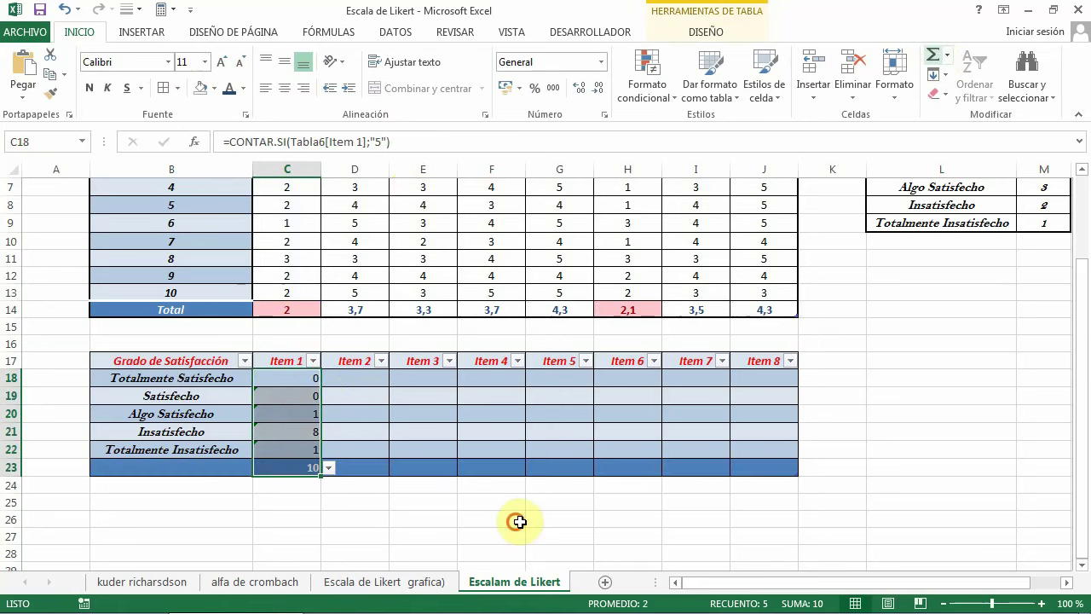
{"action": "left_click_drag", "start_coordinate": [291, 378], "coordinate": [287, 469]}
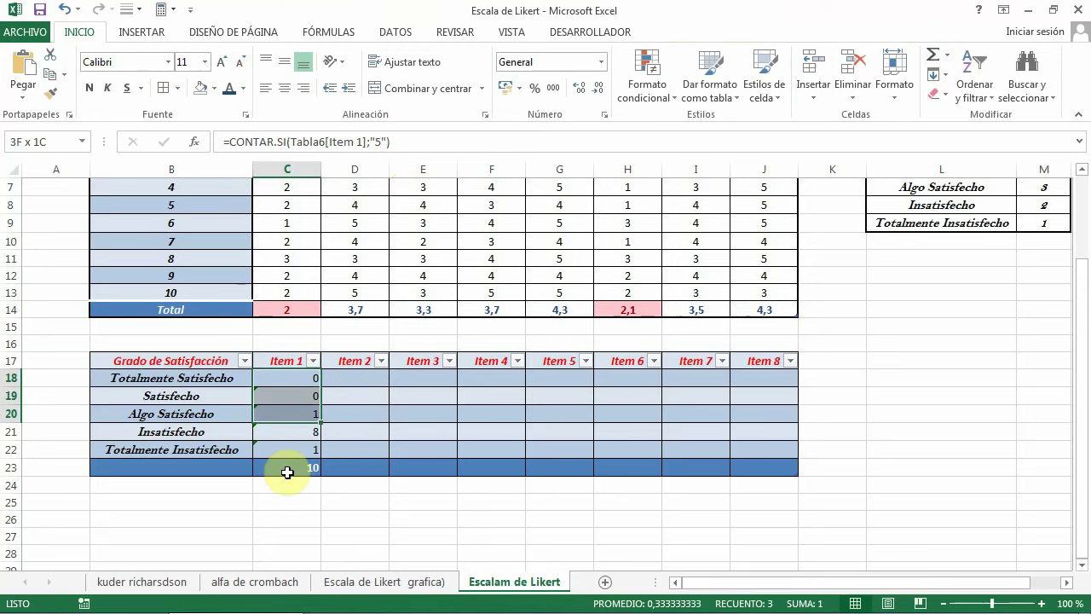
{"action": "left_click", "coordinate": [284, 89]}
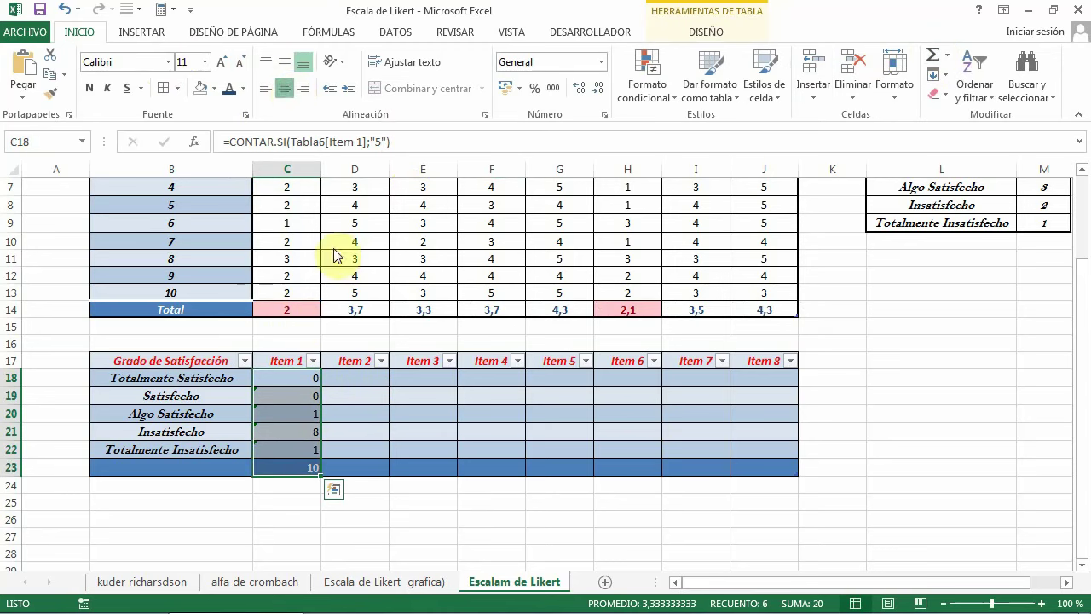
{"action": "left_click", "coordinate": [456, 531]}
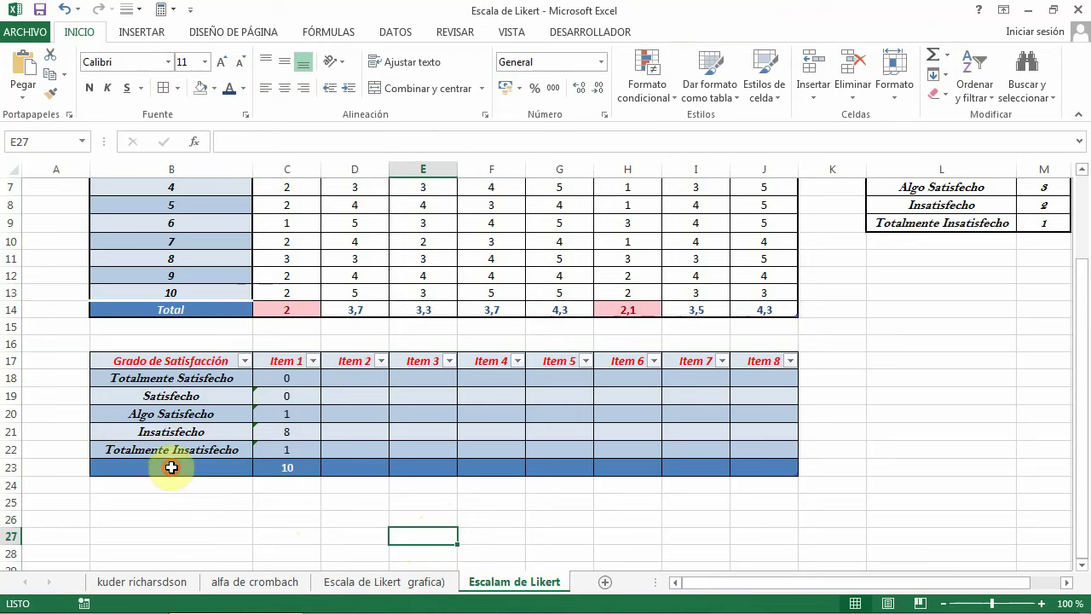
Label the frequency table's total row 'Total' in B23
{"action": "left_click", "coordinate": [175, 469]}
{"action": "type", "text": "Total"}
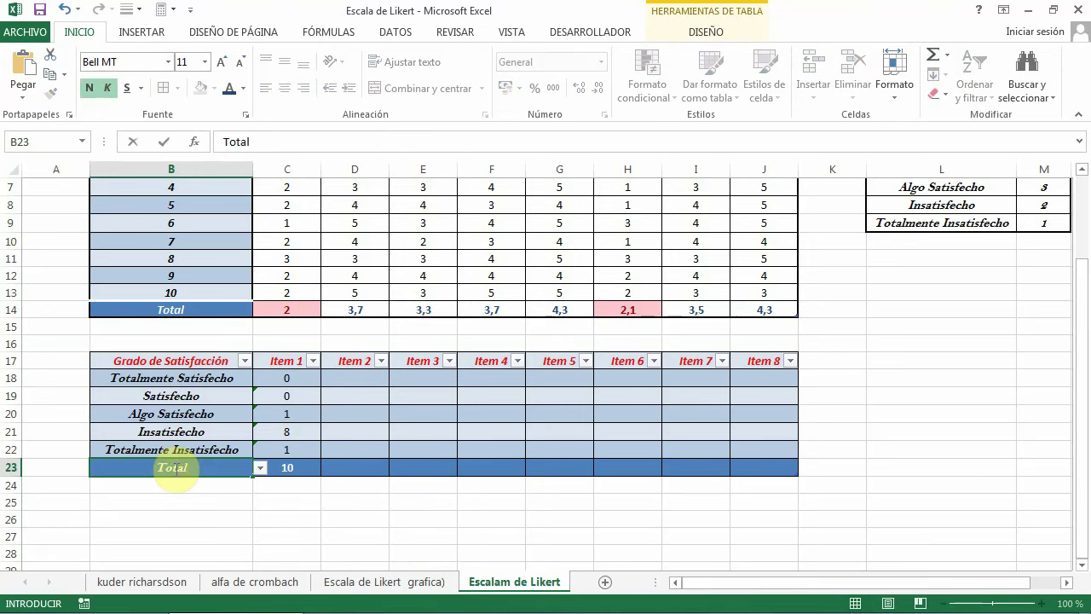
{"action": "left_click", "coordinate": [281, 484]}
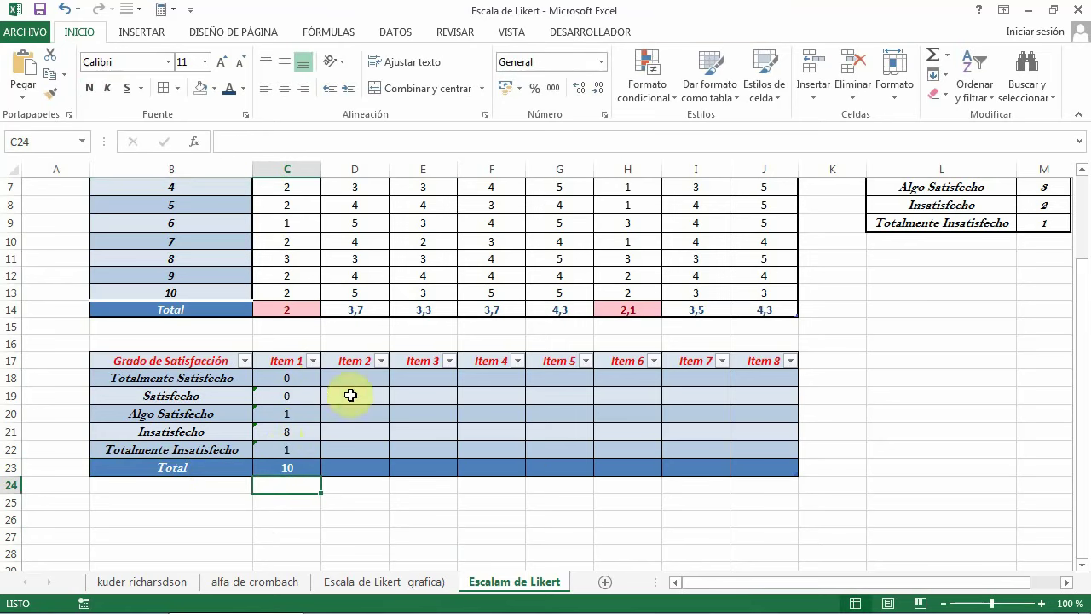
Fill the Totalmente Satisfecho and Satisfecho count formulas across to Item 8
{"action": "left_click", "coordinate": [291, 376]}
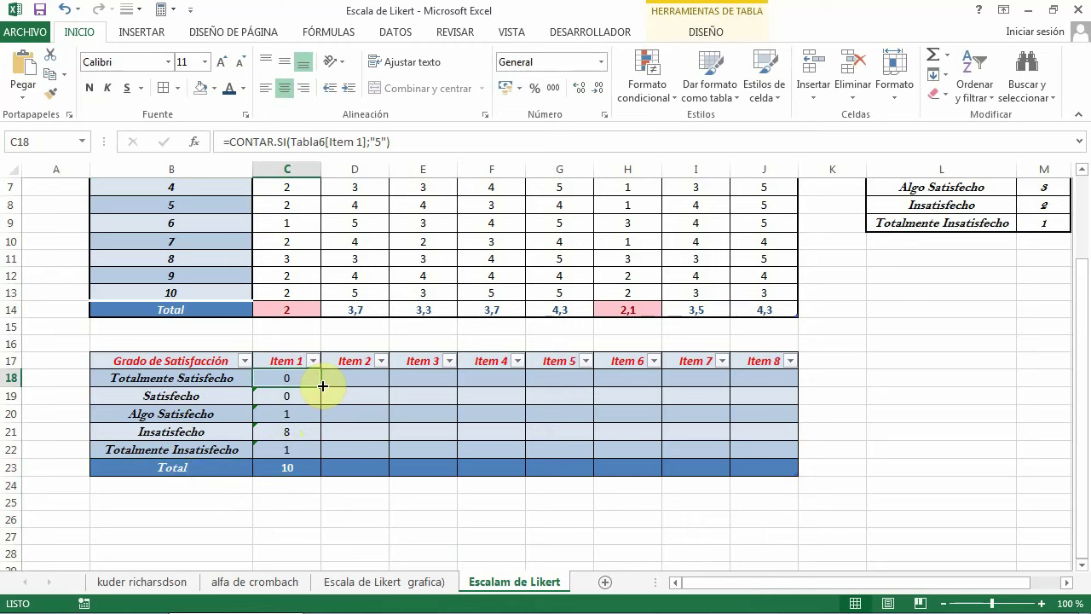
{"action": "left_click_drag", "start_coordinate": [320, 384], "coordinate": [786, 396]}
{"action": "left_click", "coordinate": [799, 506]}
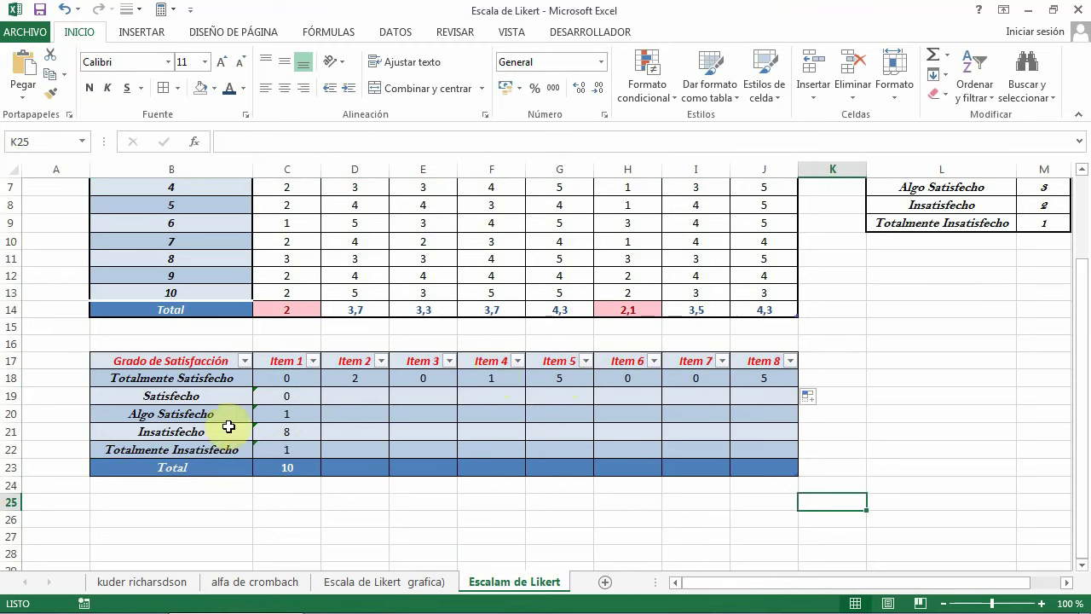
{"action": "left_click", "coordinate": [282, 396]}
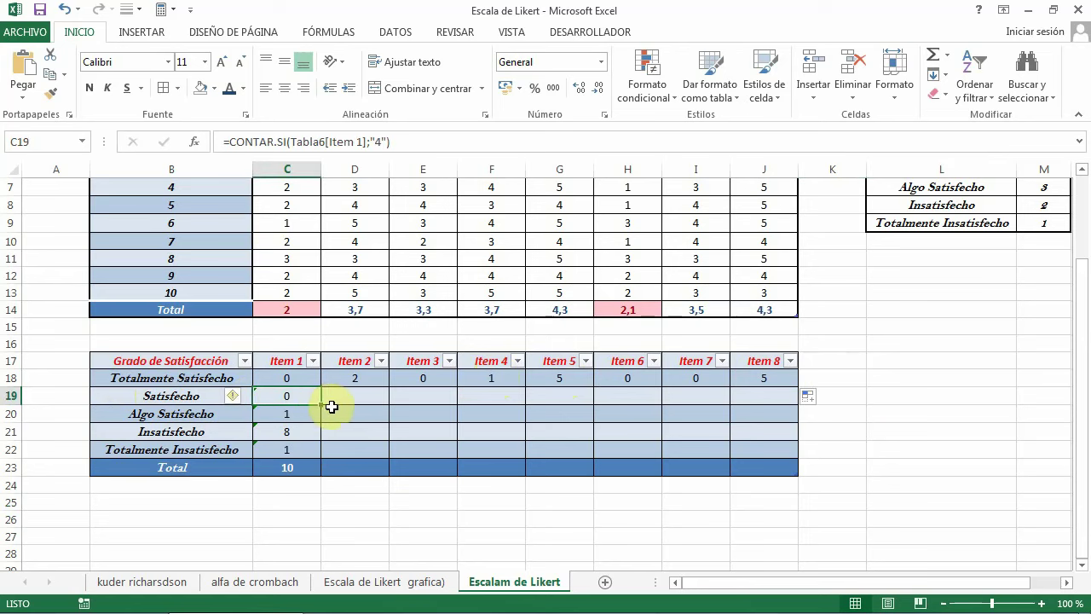
{"action": "left_click_drag", "start_coordinate": [325, 404], "coordinate": [770, 404]}
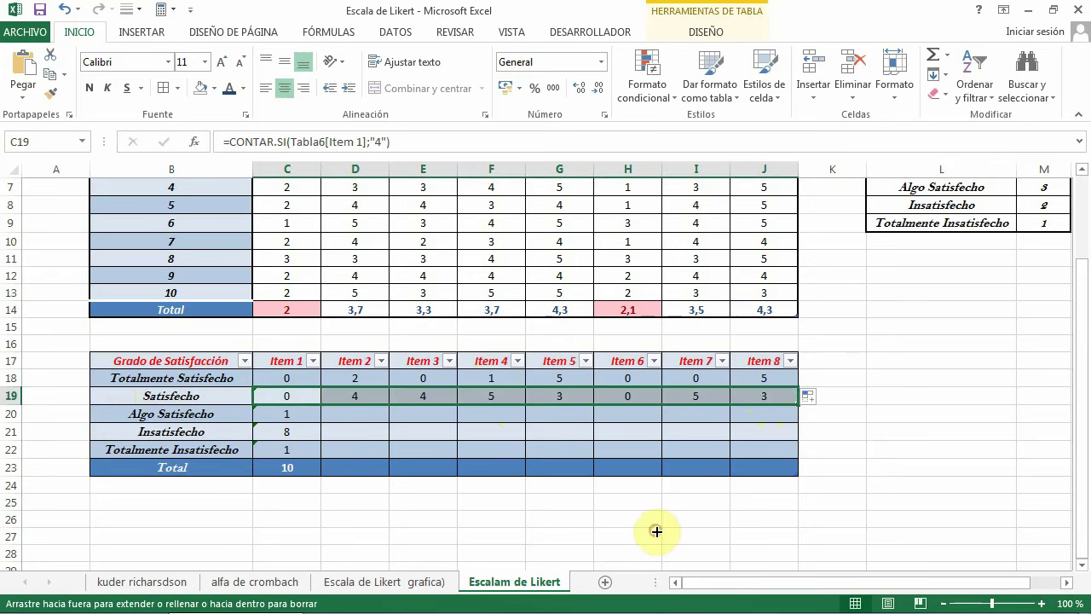
{"action": "left_click", "coordinate": [653, 531]}
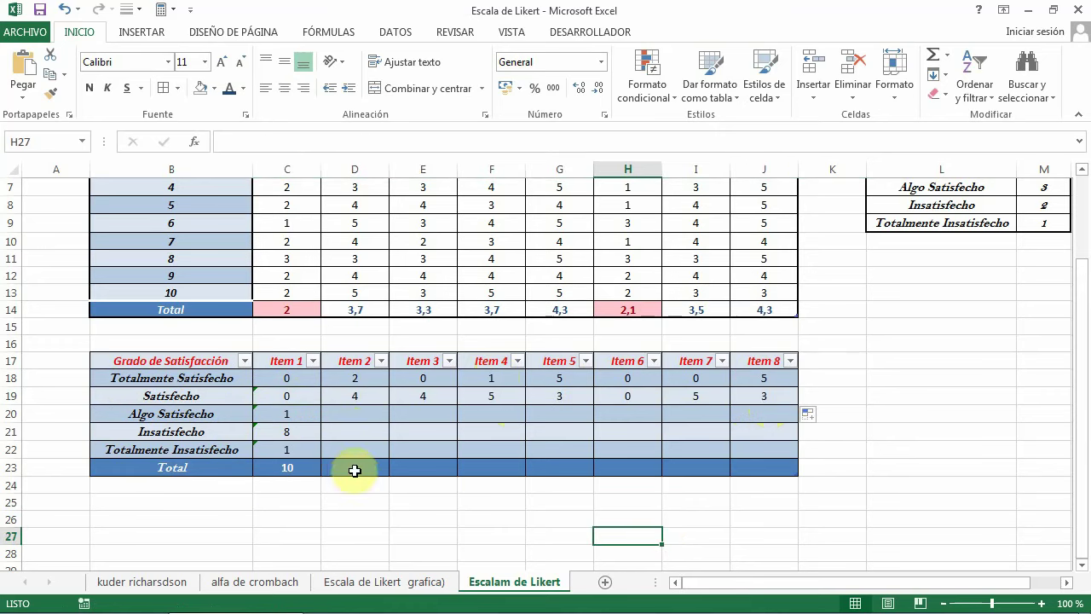
Fill the Algo Satisfecho, Insatisfecho and Totalmente Insatisfecho counts across to Item 8
{"action": "left_click", "coordinate": [287, 414]}
{"action": "left_click_drag", "start_coordinate": [320, 423], "coordinate": [772, 414]}
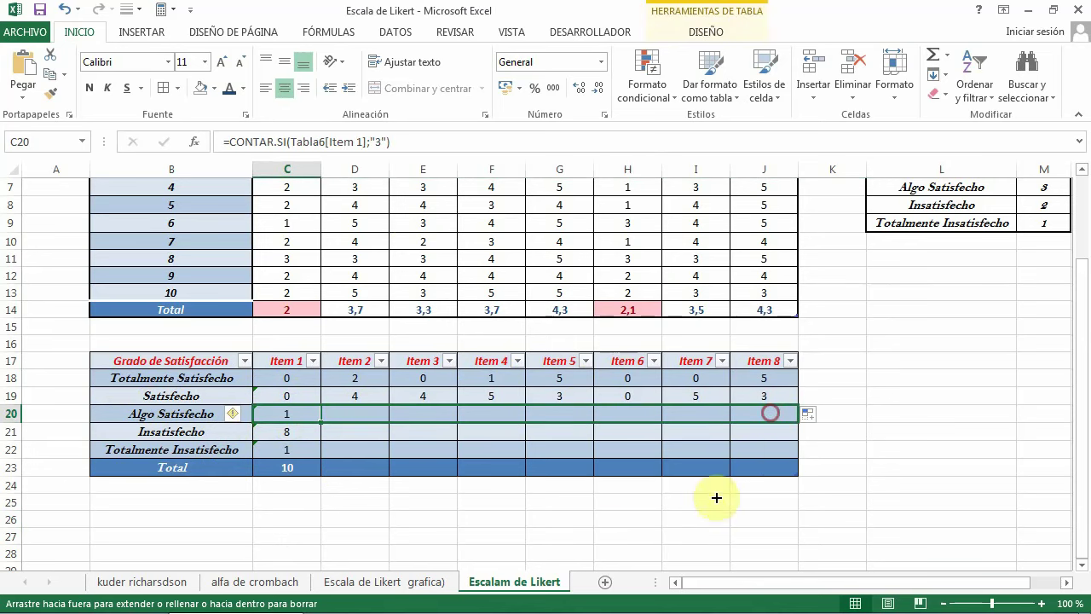
{"action": "left_click", "coordinate": [277, 430]}
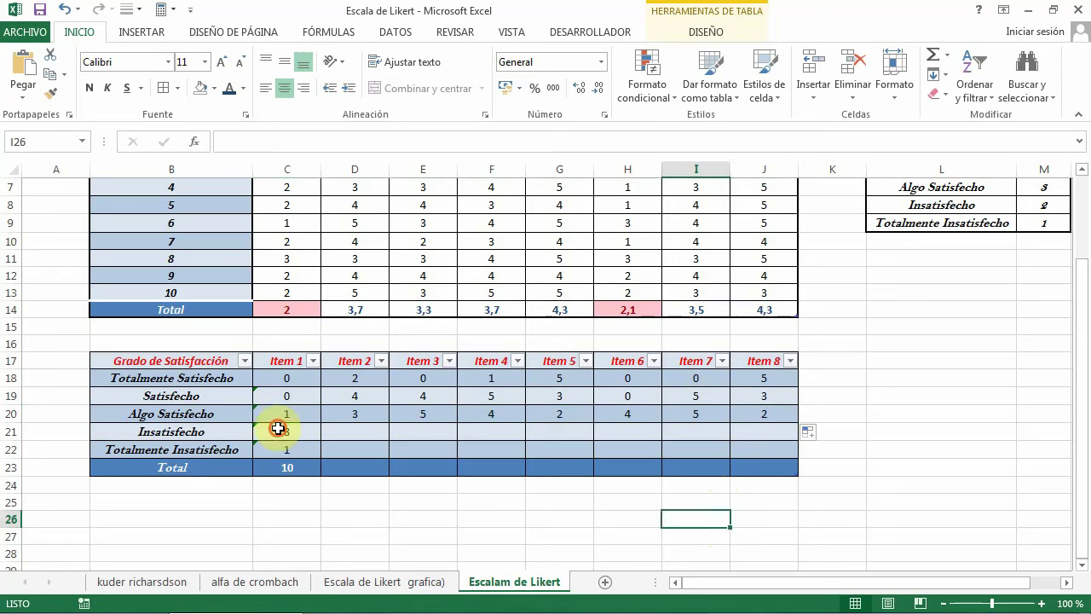
{"action": "left_click_drag", "start_coordinate": [320, 441], "coordinate": [773, 434]}
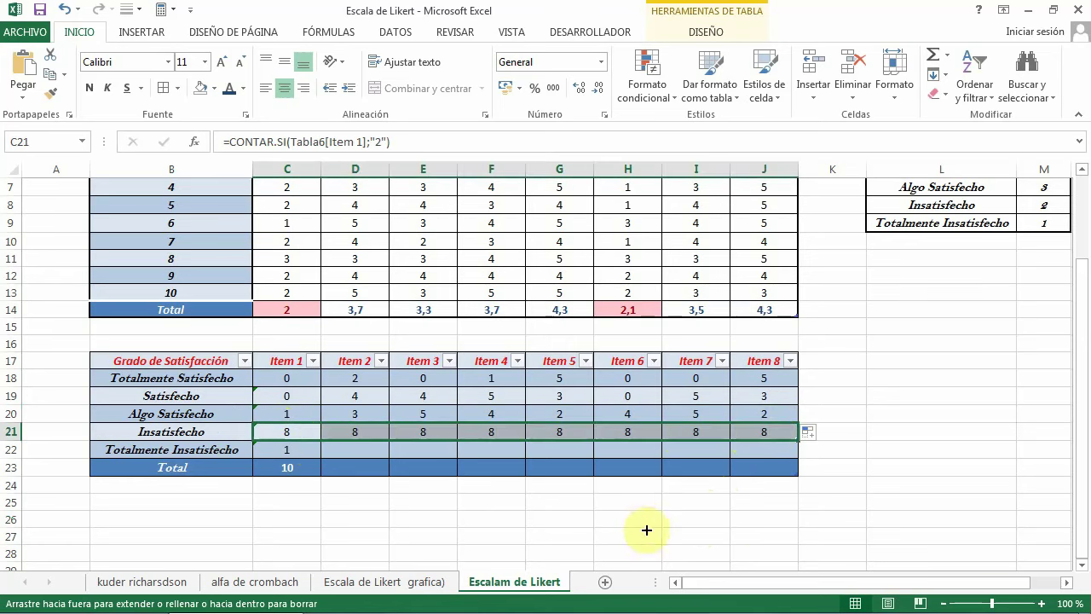
{"action": "left_click", "coordinate": [641, 516]}
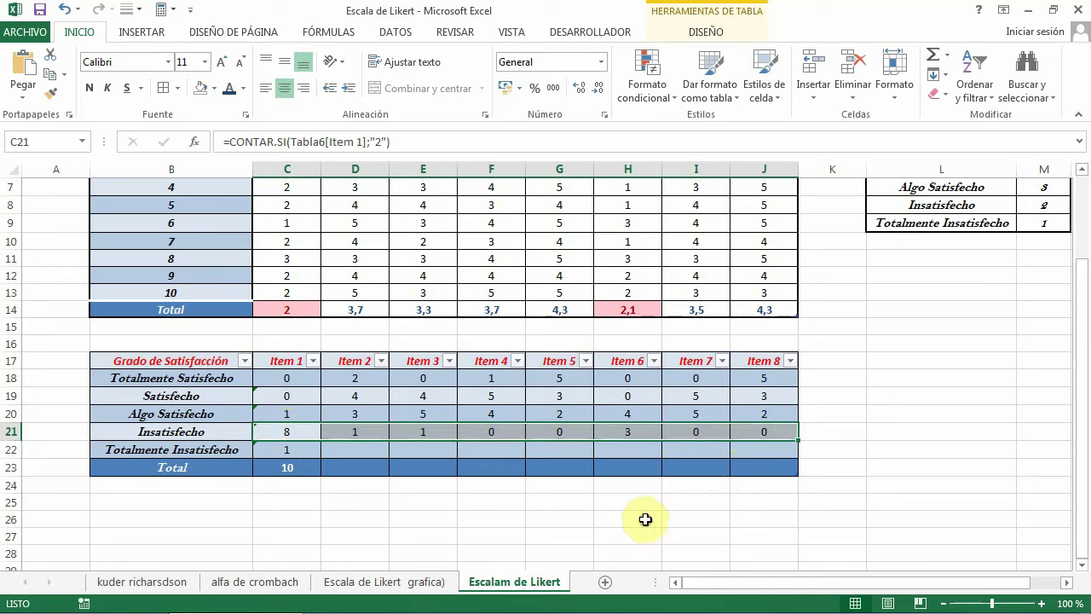
{"action": "left_click", "coordinate": [288, 450]}
{"action": "left_click_drag", "start_coordinate": [321, 458], "coordinate": [774, 455]}
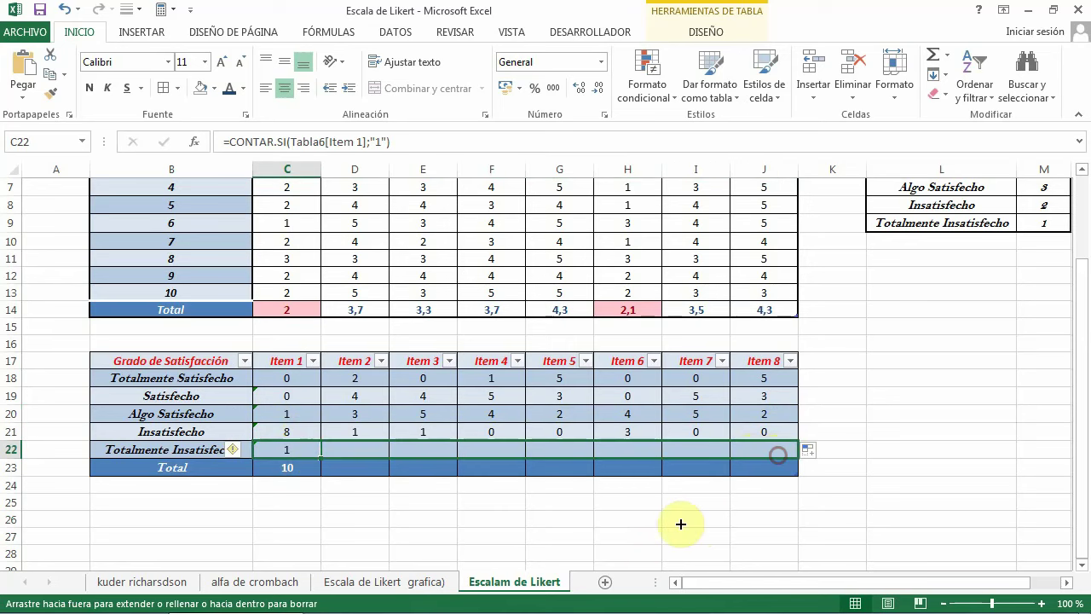
Copy the Item 1 total formula across to Item 8 so every item totals 10
{"action": "left_click", "coordinate": [286, 467]}
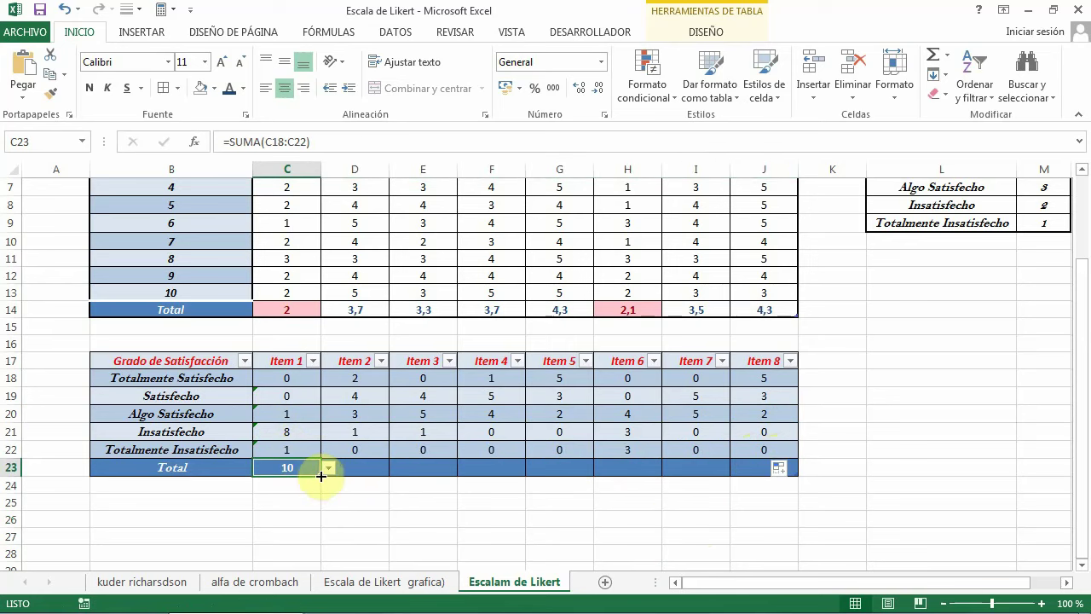
{"action": "left_click_drag", "start_coordinate": [321, 476], "coordinate": [723, 533]}
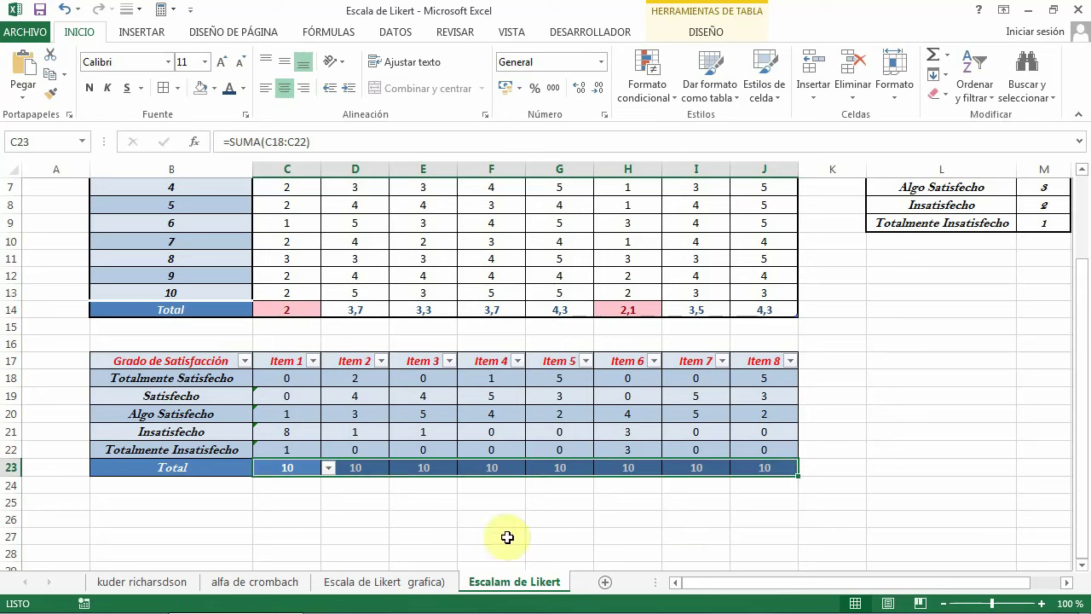
{"action": "left_click", "coordinate": [695, 533]}
Make the frequency table's Total row text red
{"action": "left_click_drag", "start_coordinate": [158, 469], "coordinate": [765, 467]}
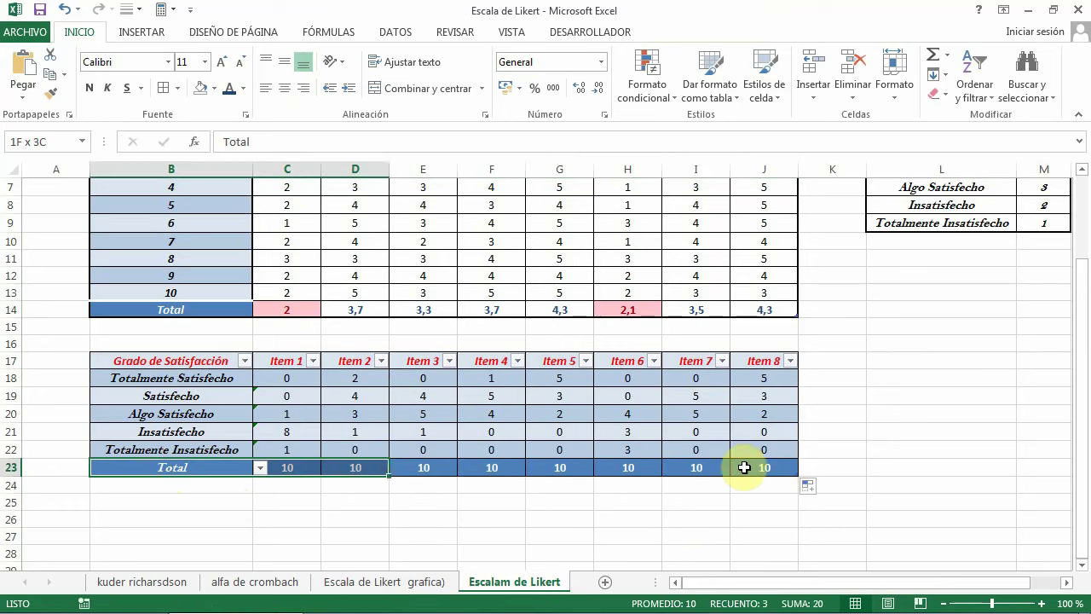
{"action": "left_click", "coordinate": [244, 88]}
{"action": "left_click", "coordinate": [239, 237]}
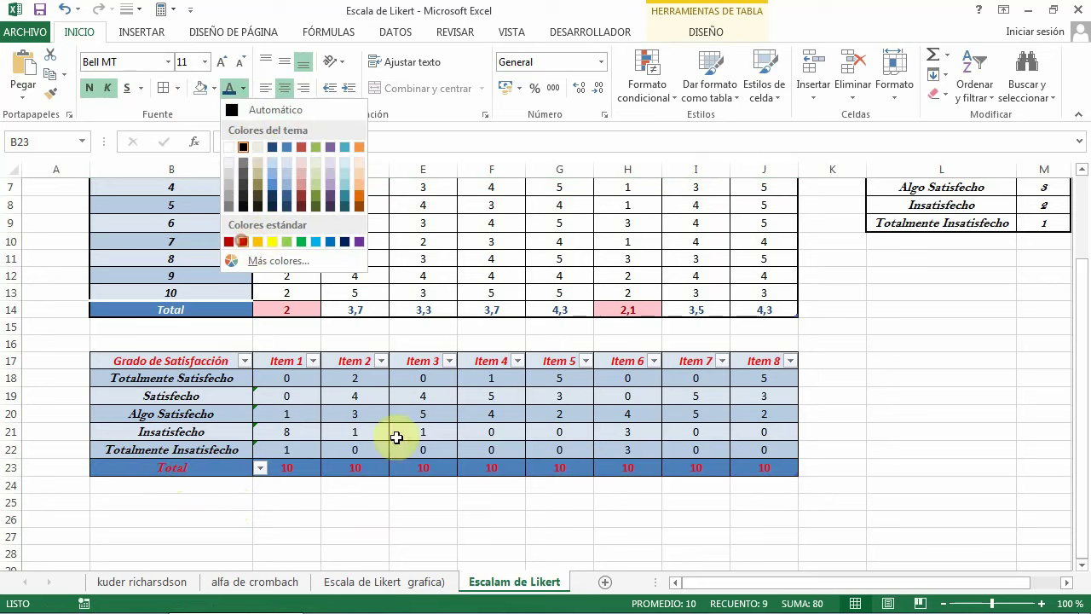
{"action": "left_click", "coordinate": [473, 536]}
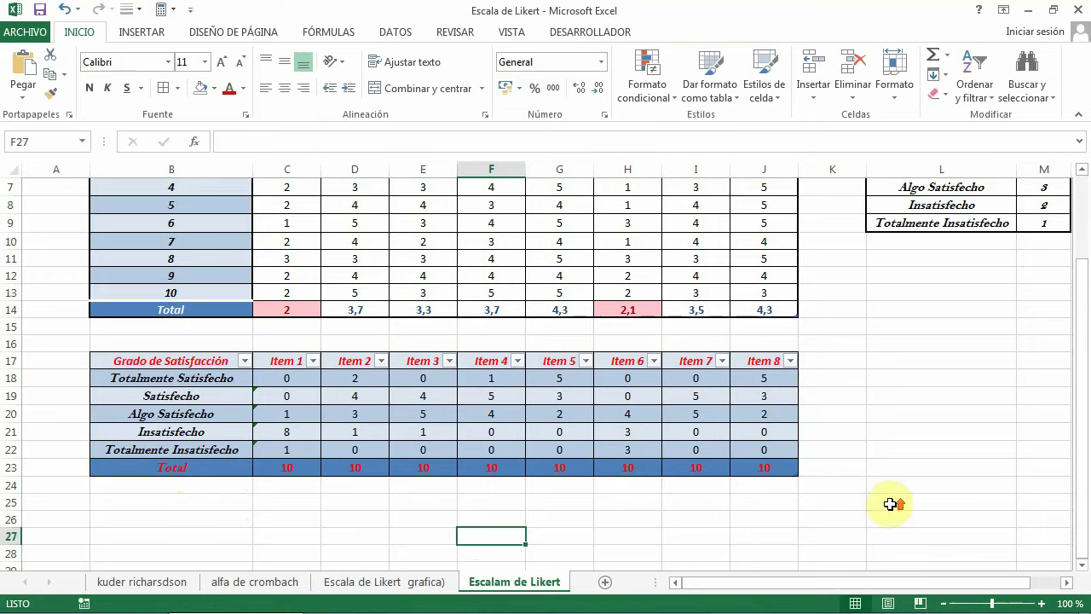
{"action": "scroll", "coordinate": [852, 499], "scroll_direction": "up", "scroll_amount": 1}
{"action": "scroll", "coordinate": [822, 273], "scroll_direction": "up", "scroll_amount": 1}
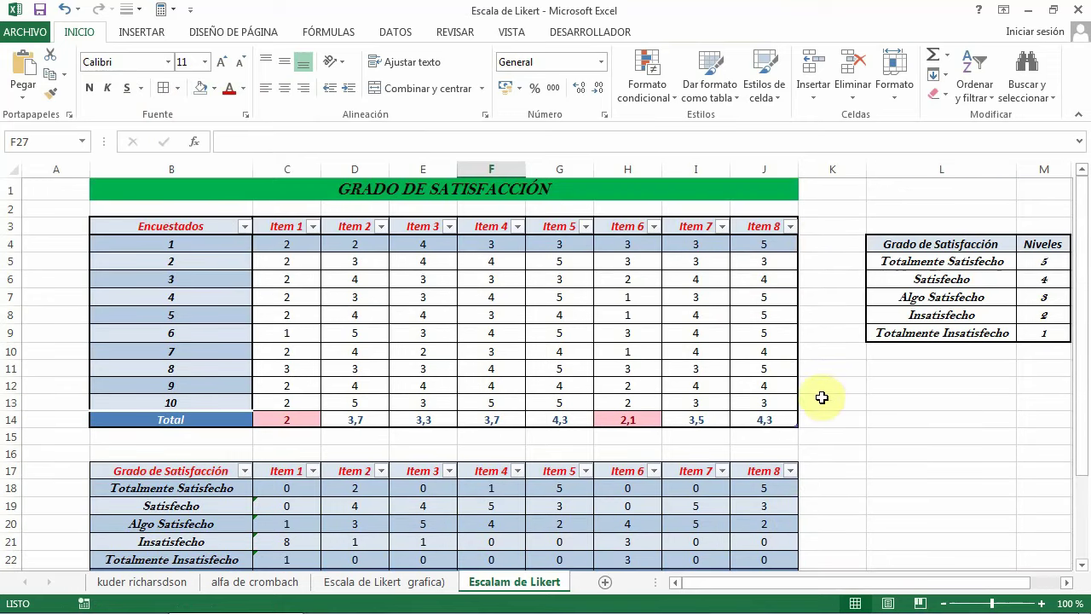
Sum each respondent's answers into column K (25 to 30), with a 269 grand total in K14
{"action": "mouse_move", "coordinate": [288, 244]}
{"action": "left_mouse_down"}
{"action": "mouse_move", "coordinate": [891, 244]}
{"action": "mouse_move", "coordinate": [830, 246]}
{"action": "mouse_move", "coordinate": [839, 247]}
{"action": "left_mouse_up"}
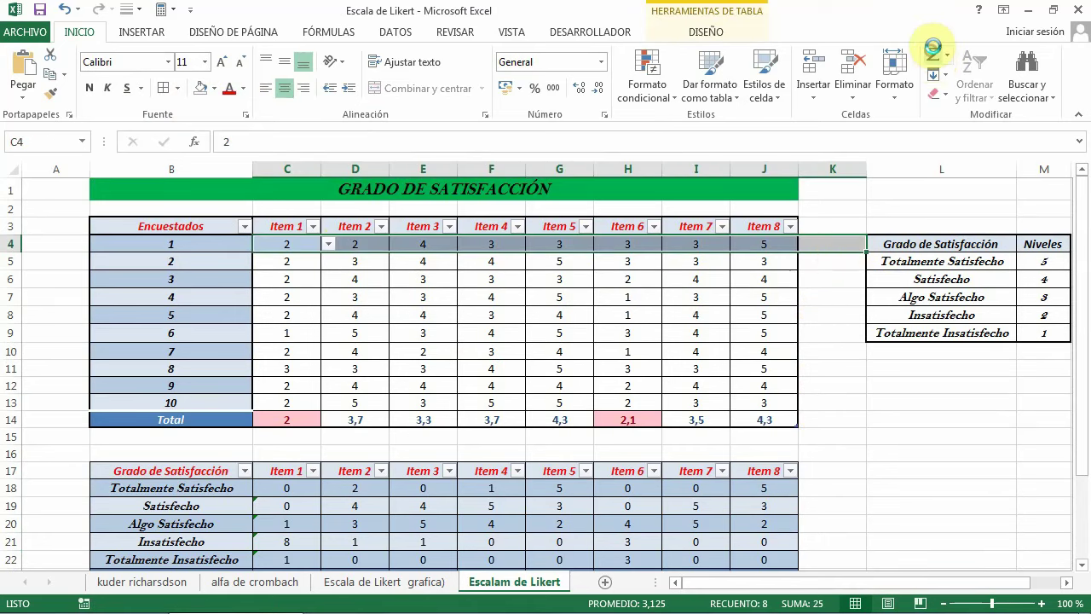
{"action": "left_click", "coordinate": [936, 53]}
{"action": "left_click", "coordinate": [904, 418]}
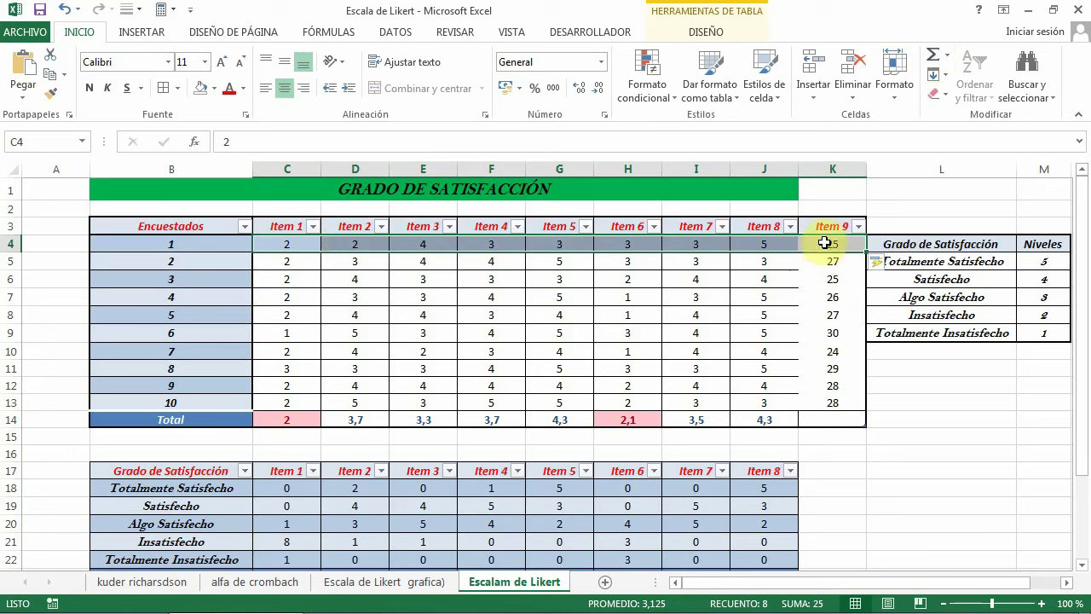
{"action": "left_click_drag", "start_coordinate": [830, 243], "coordinate": [831, 403]}
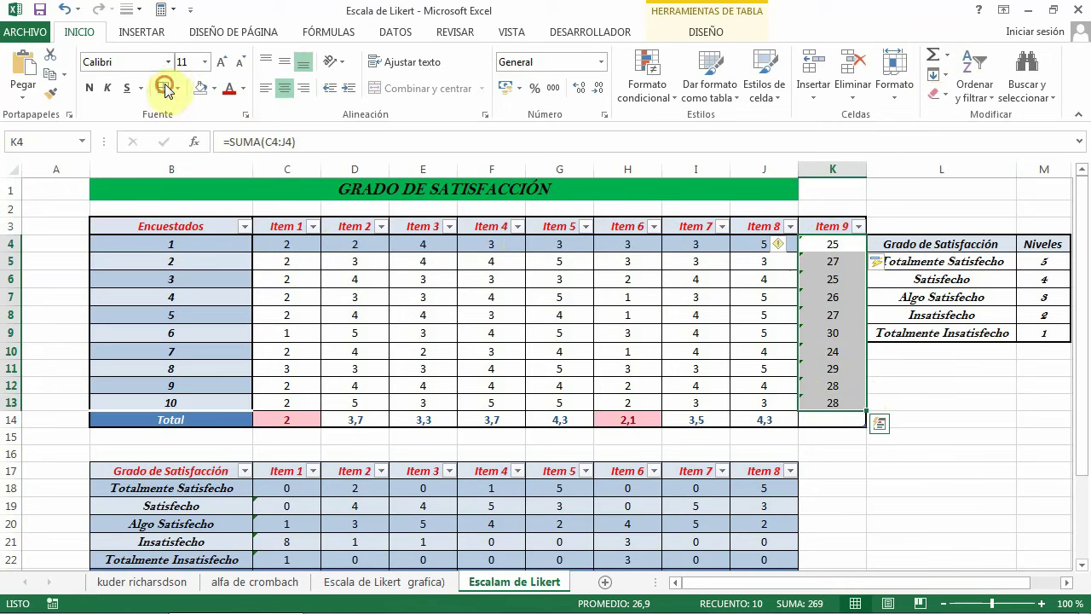
{"action": "left_click", "coordinate": [906, 438]}
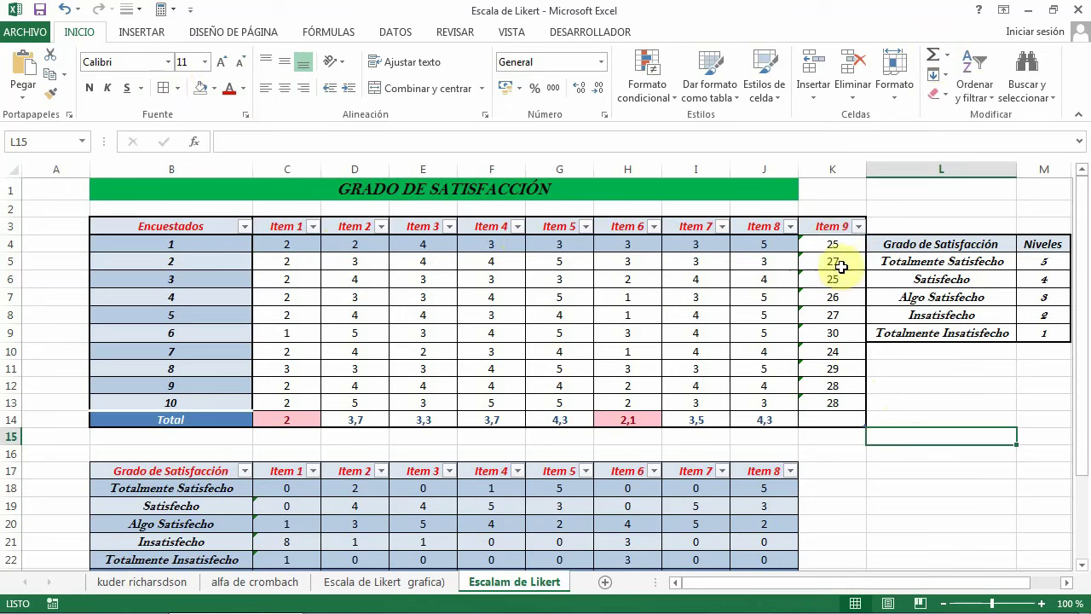
{"action": "left_click_drag", "start_coordinate": [833, 244], "coordinate": [834, 421]}
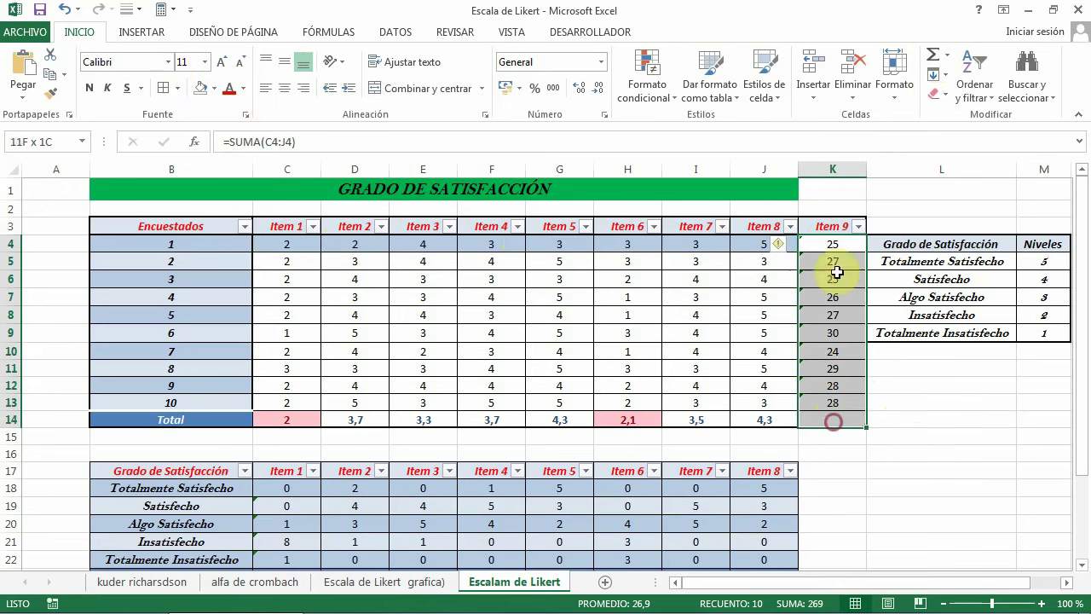
{"action": "left_click", "coordinate": [933, 59]}
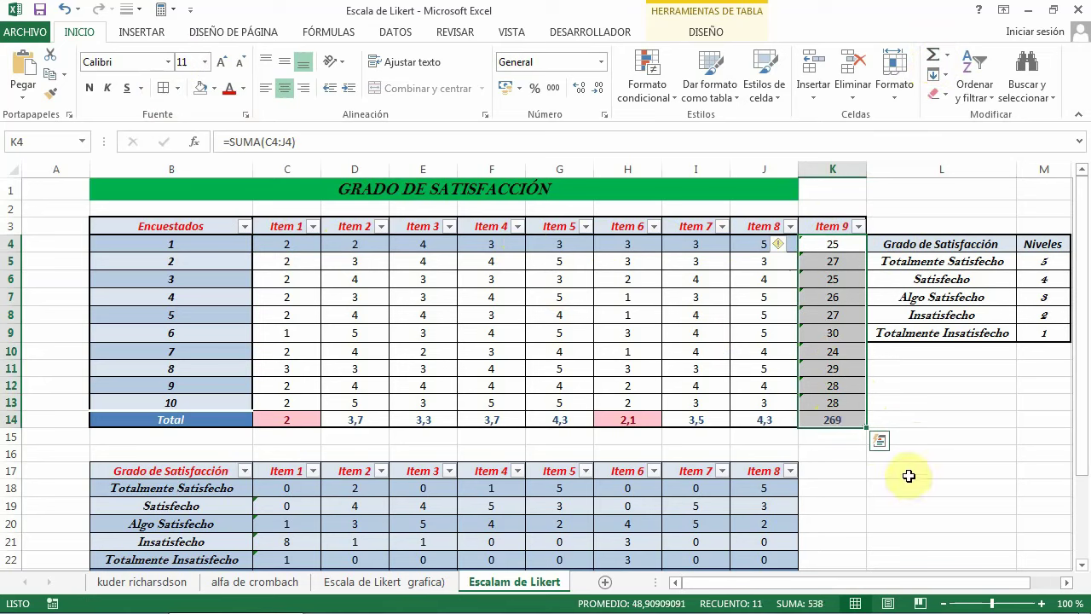
Fill the grand total cell K14 (269) yellow
{"action": "left_click", "coordinate": [894, 472]}
{"action": "left_click", "coordinate": [826, 420]}
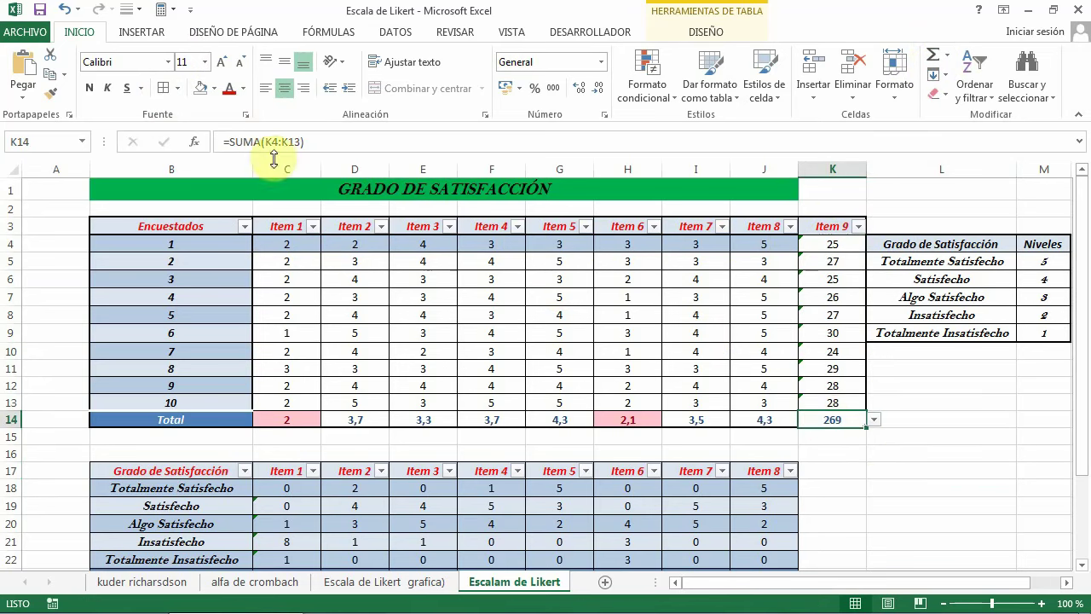
{"action": "left_click", "coordinate": [216, 90]}
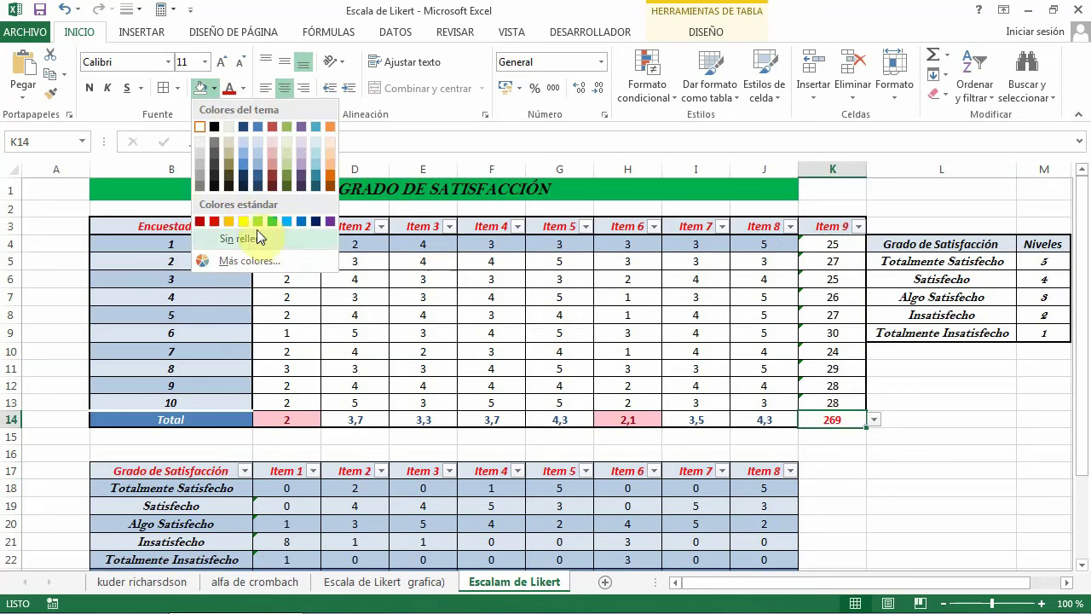
{"action": "left_click", "coordinate": [243, 222]}
{"action": "left_click", "coordinate": [895, 490]}
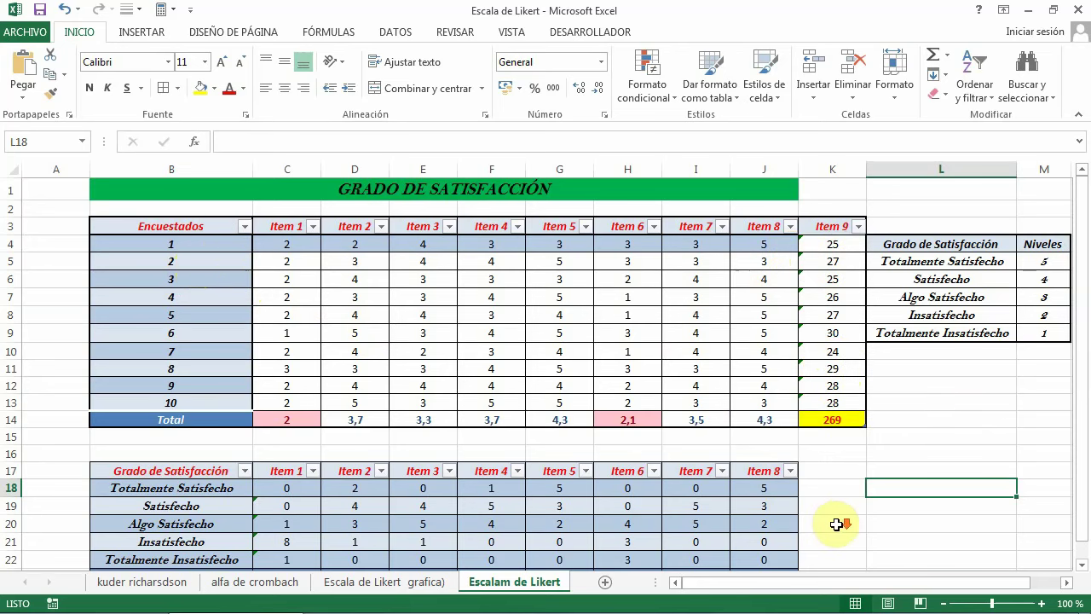
{"action": "scroll", "coordinate": [839, 522], "scroll_direction": "down", "scroll_amount": 1}
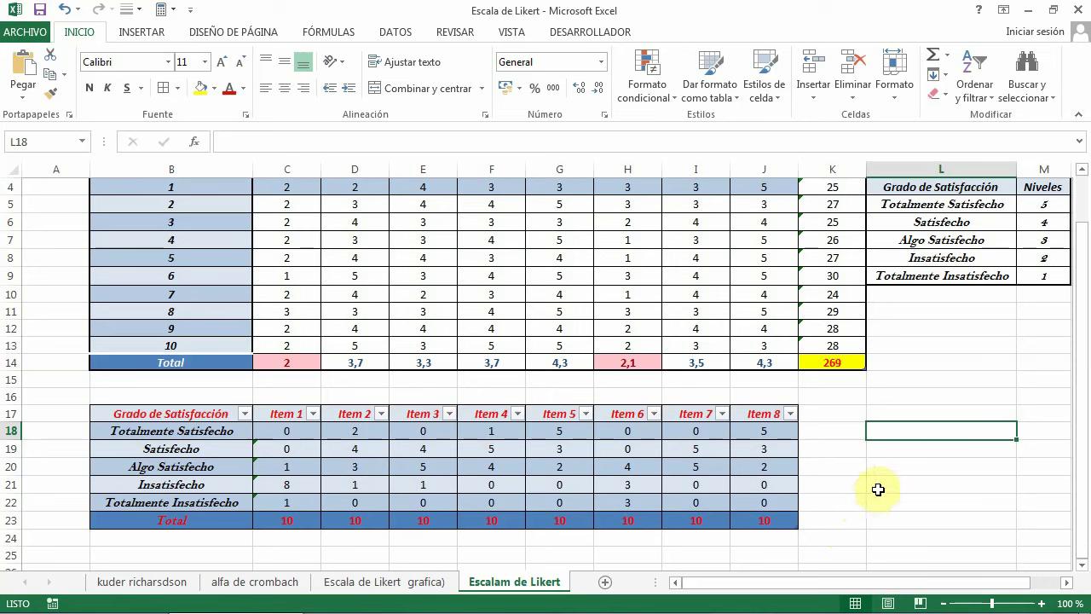
Sum each satisfaction level across items in column K (13, 24, 26, 13, 4), centred
{"action": "left_click_drag", "start_coordinate": [276, 432], "coordinate": [828, 431]}
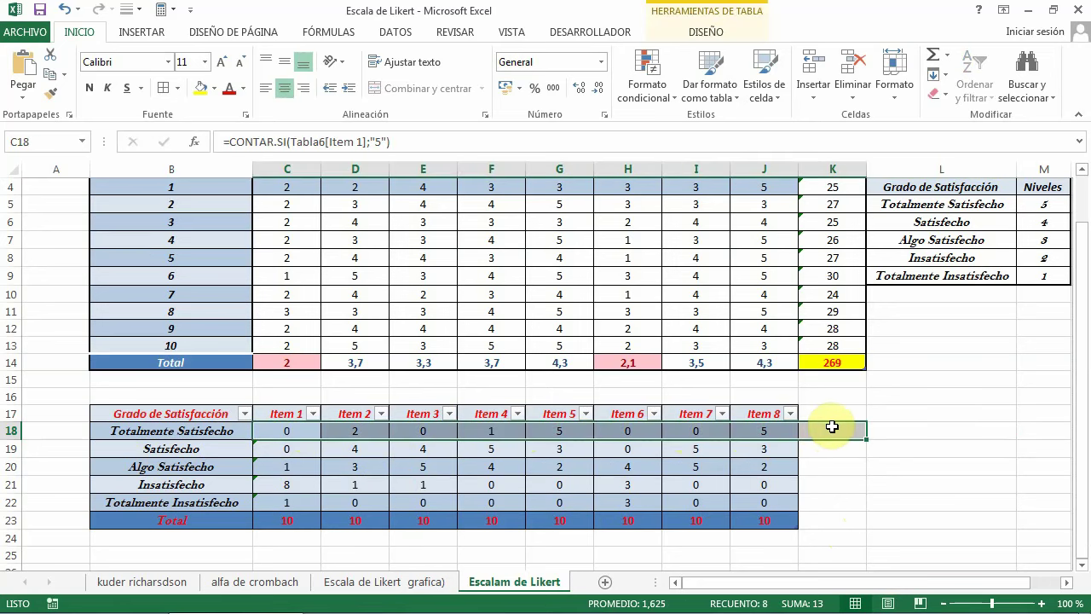
{"action": "left_click", "coordinate": [935, 58]}
{"action": "left_click", "coordinate": [925, 484]}
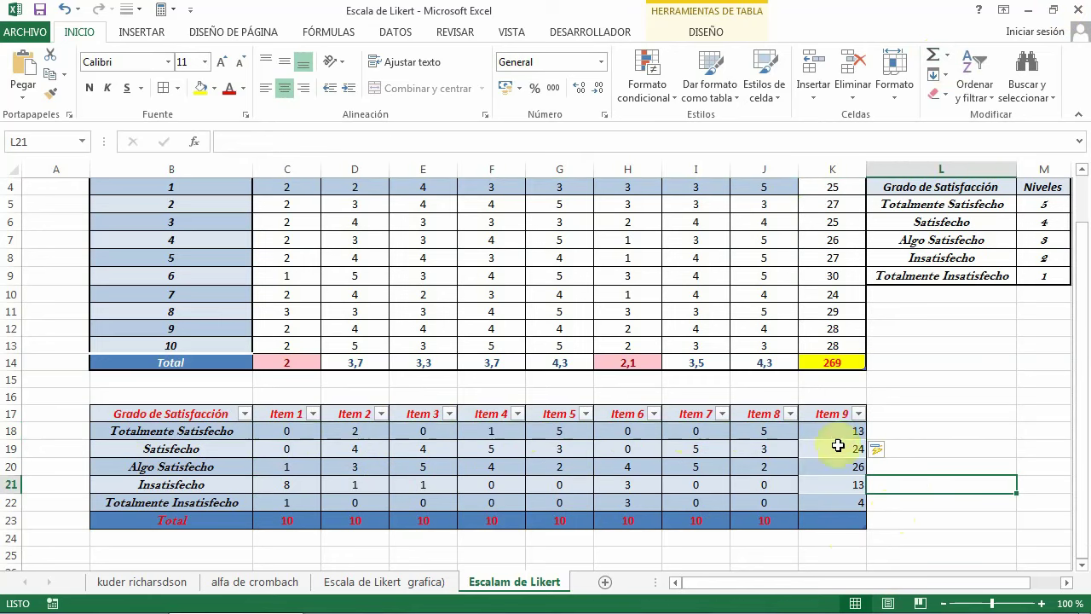
{"action": "left_click_drag", "start_coordinate": [832, 470], "coordinate": [829, 518]}
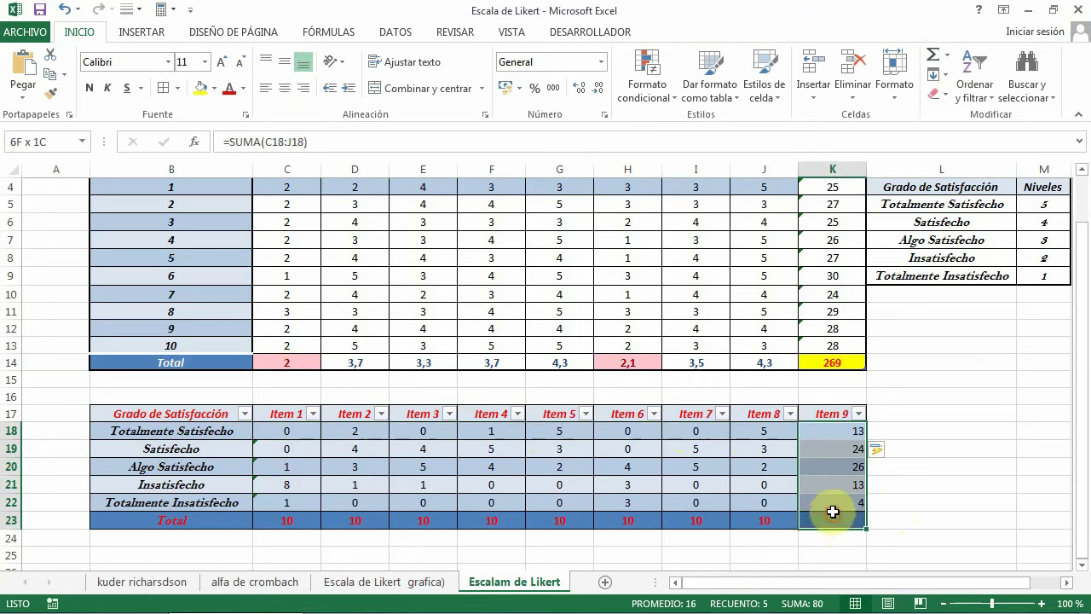
{"action": "left_click", "coordinate": [287, 89]}
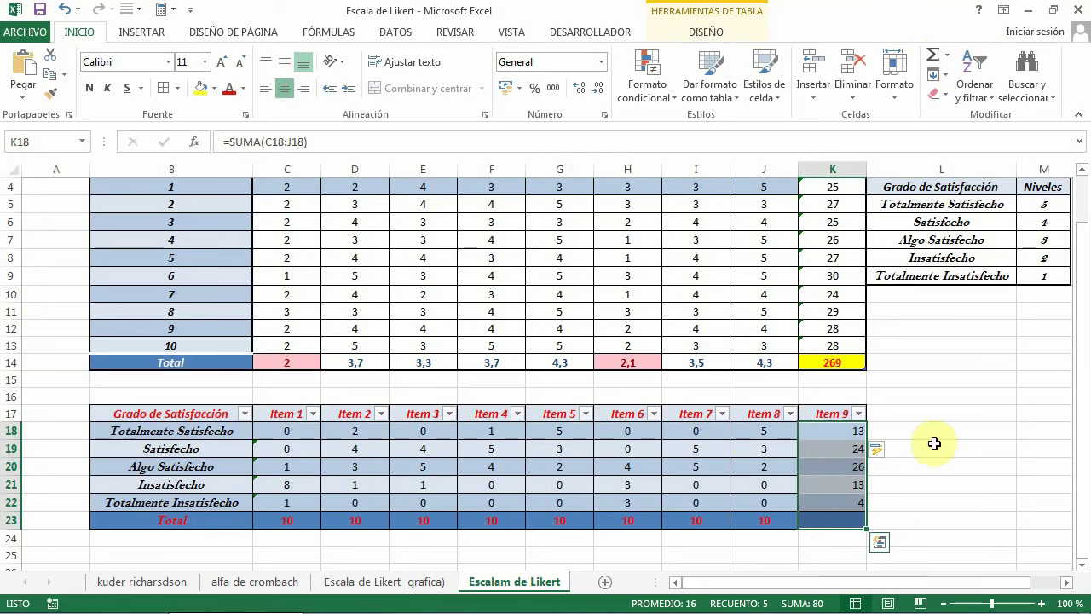
Label the new column header K17 'Total'
{"action": "left_click", "coordinate": [826, 413]}
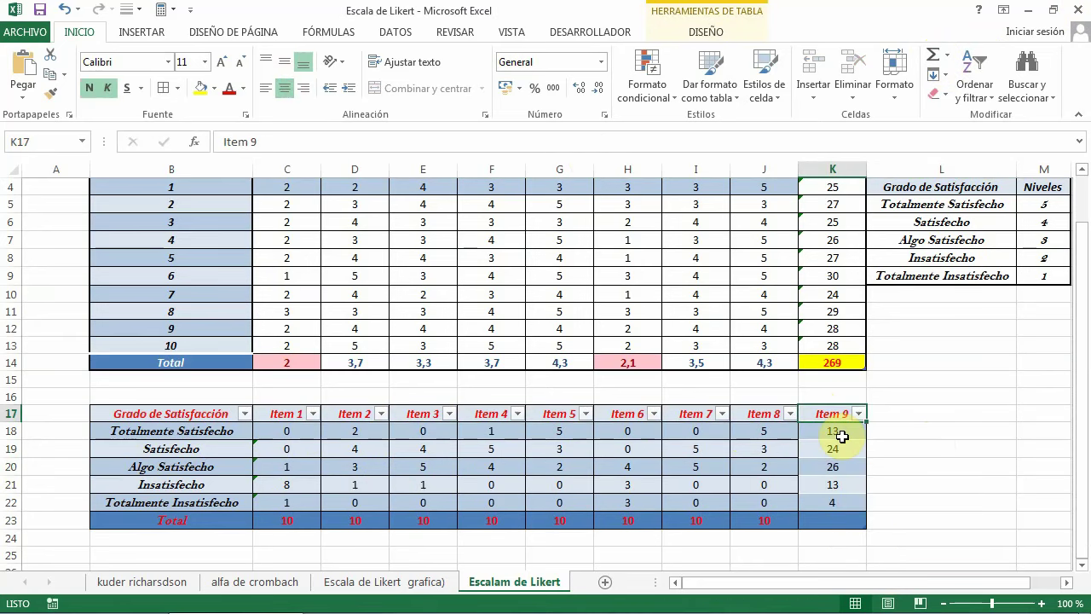
{"action": "type", "text": "Total"}
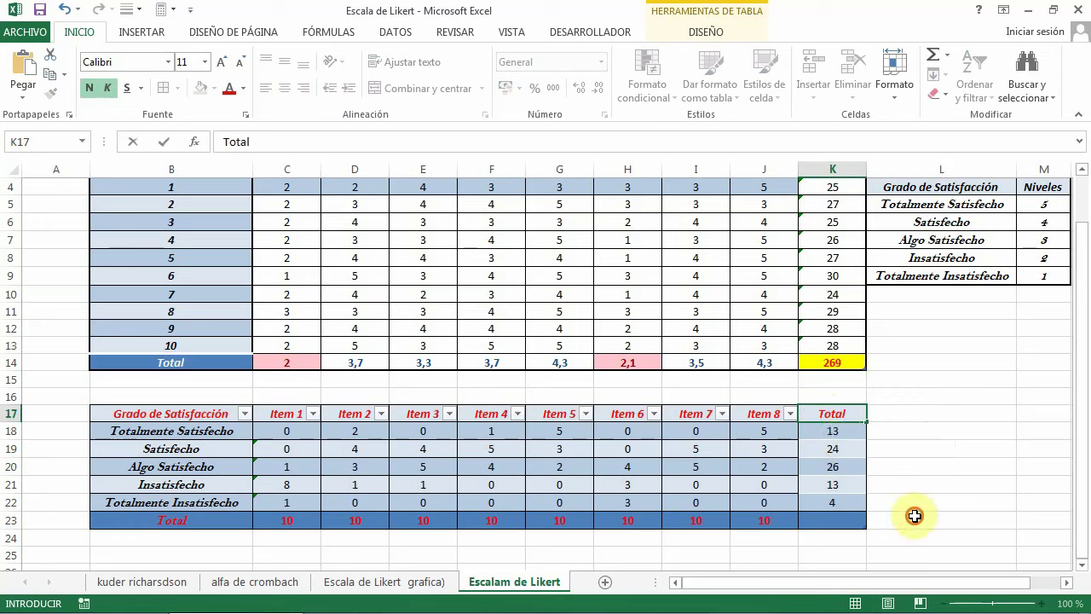
{"action": "left_click", "coordinate": [913, 516]}
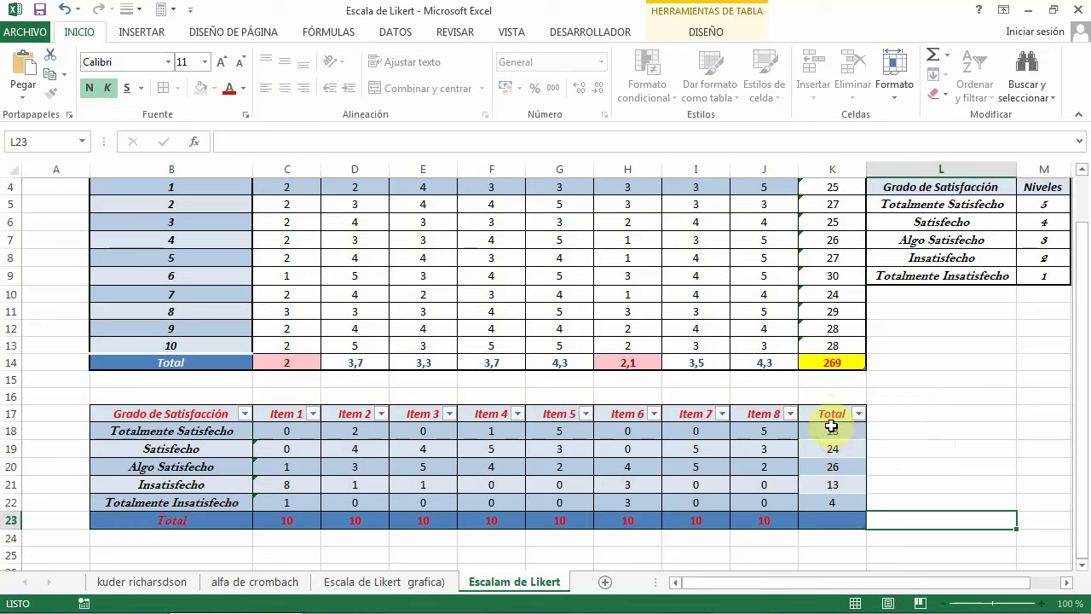
Sum the level totals K18:K22 into a grand total of 80 in K23
{"action": "left_click_drag", "start_coordinate": [832, 431], "coordinate": [832, 520]}
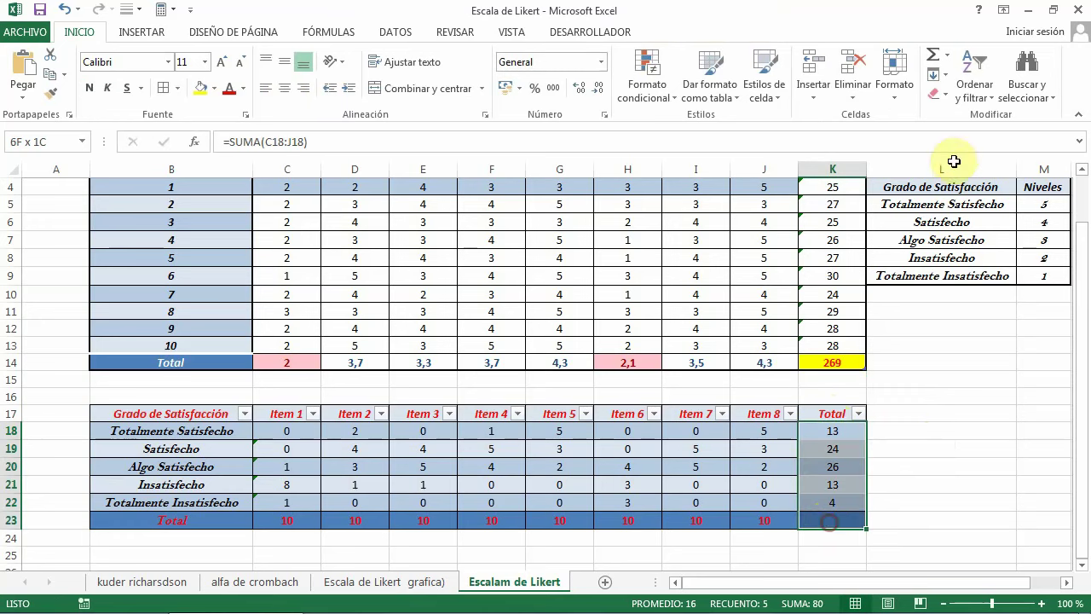
{"action": "left_click", "coordinate": [934, 58]}
{"action": "left_click", "coordinate": [950, 466]}
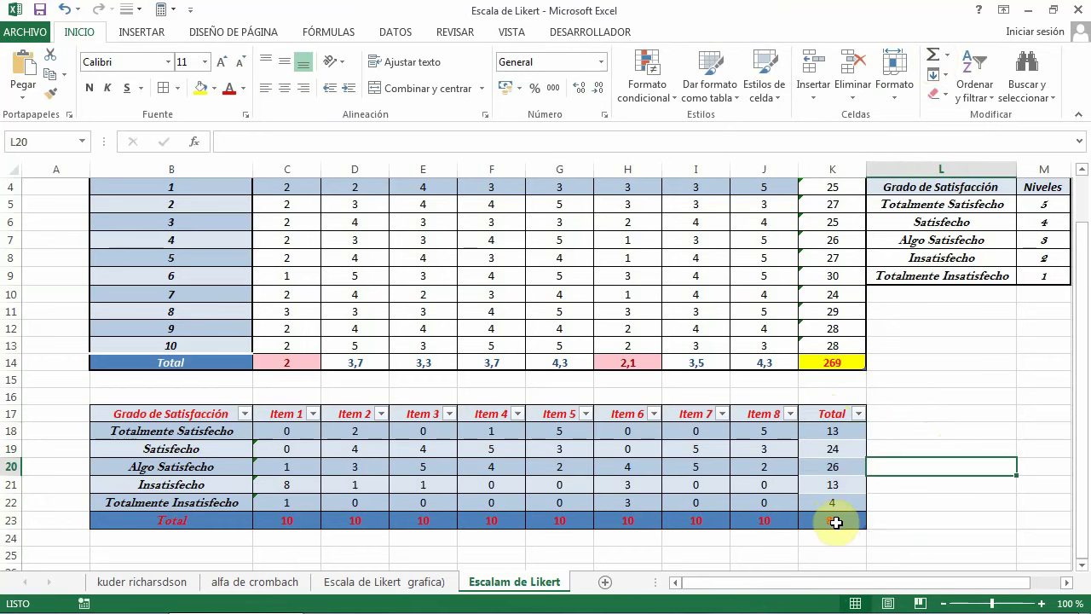
{"action": "scroll", "coordinate": [872, 519], "scroll_direction": "up", "scroll_amount": 1}
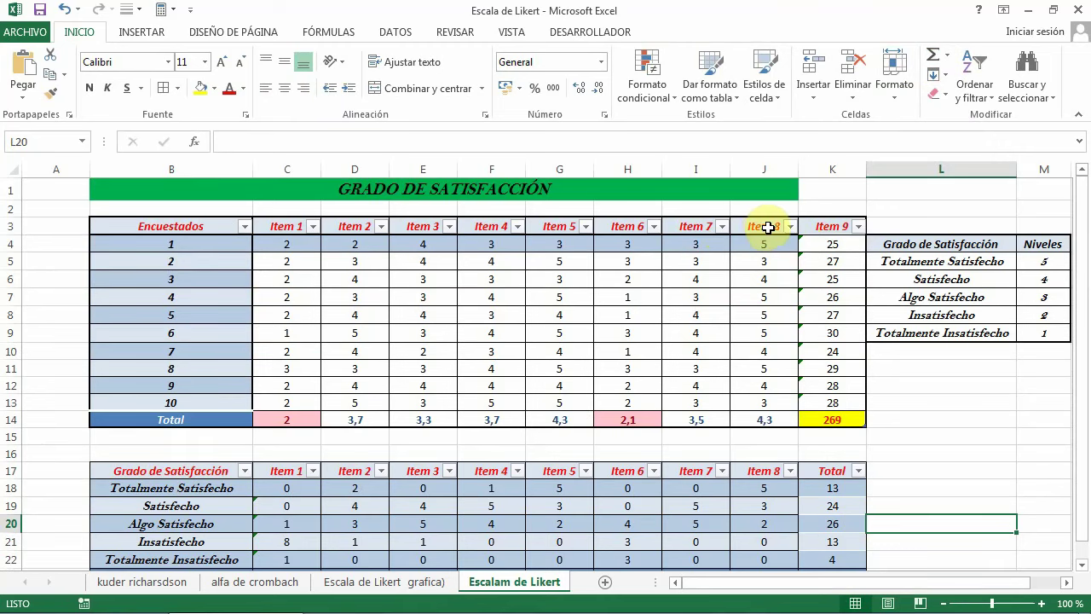
{"action": "scroll", "coordinate": [903, 523], "scroll_direction": "down", "scroll_amount": 1}
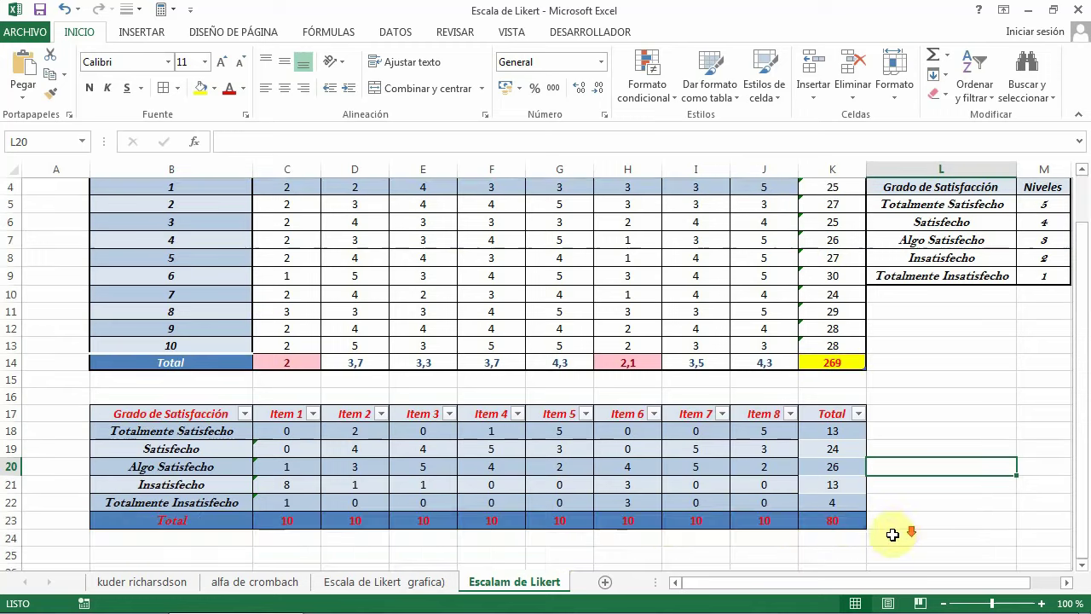
{"action": "scroll", "coordinate": [876, 525], "scroll_direction": "down", "scroll_amount": 2}
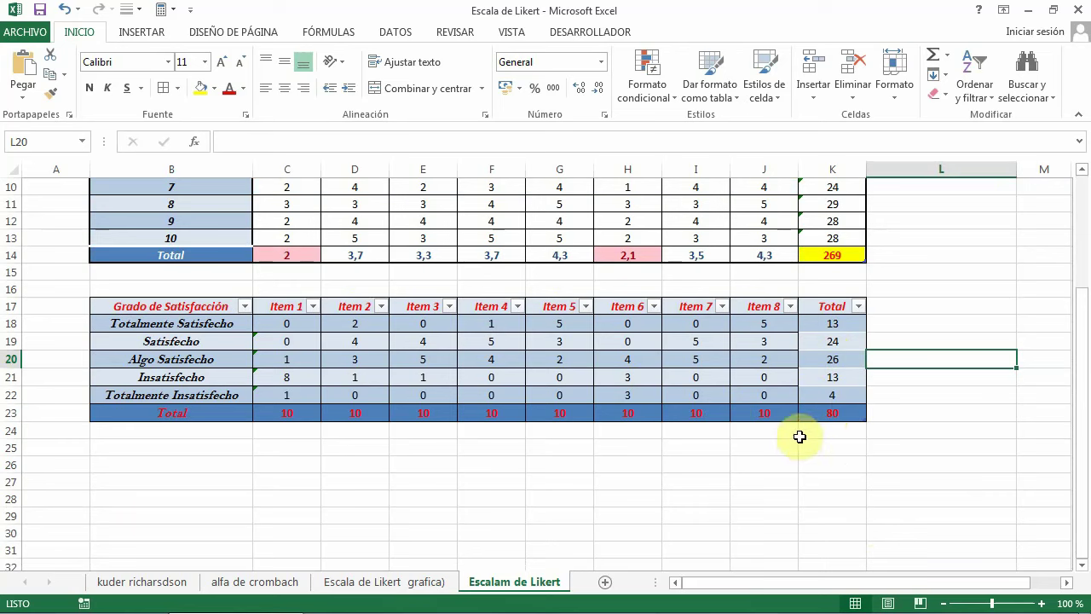
Insert a 3D pie chart of the satisfaction level labels and their Total counts K18:K22
{"action": "left_click_drag", "start_coordinate": [150, 324], "coordinate": [152, 392]}
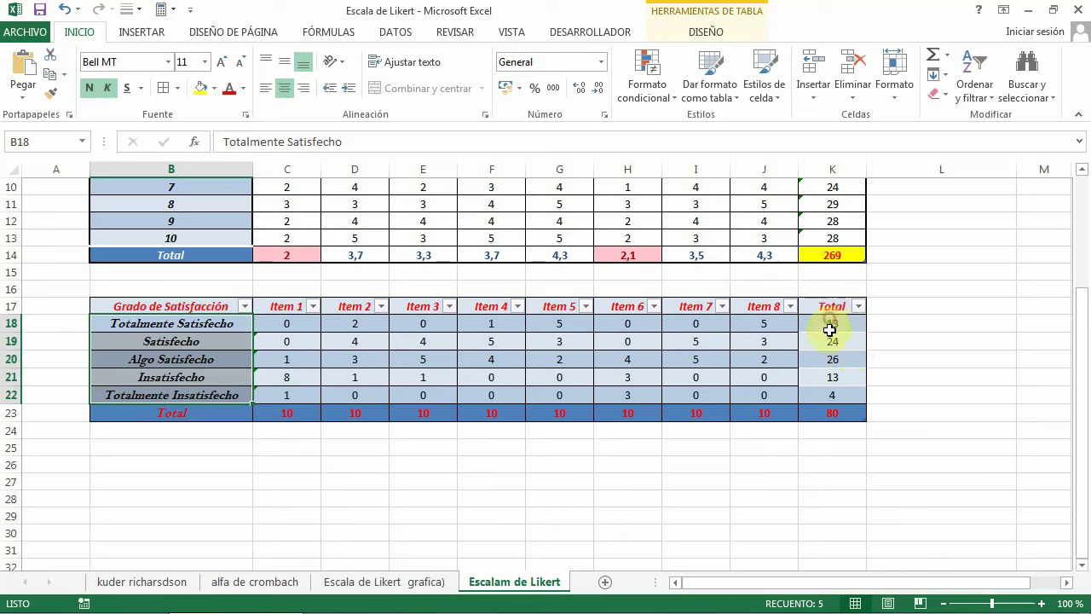
{"action": "left_click_drag", "start_coordinate": [829, 330], "coordinate": [833, 396]}
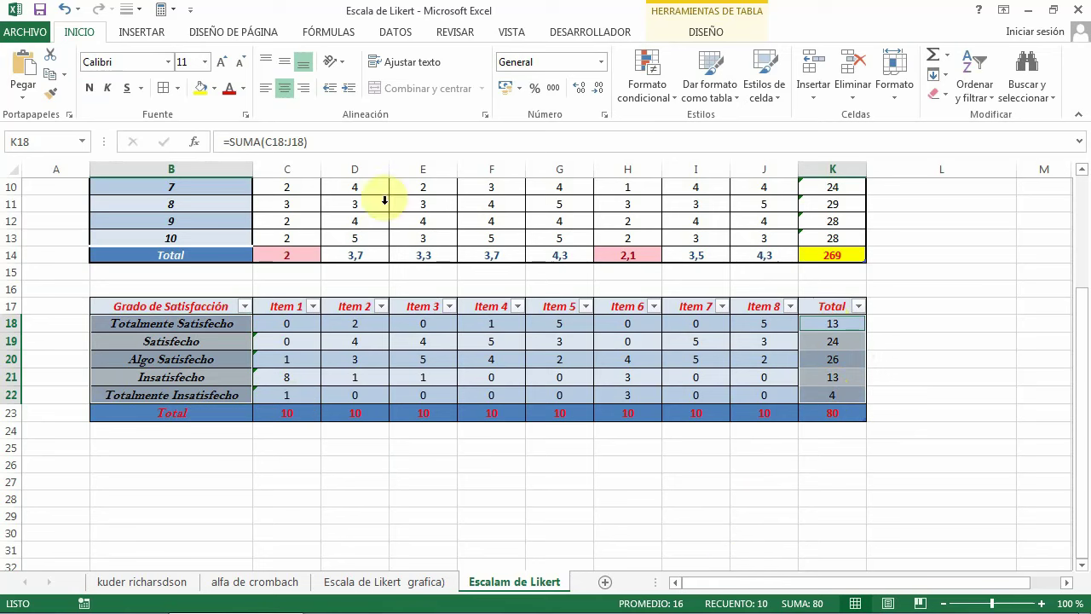
{"action": "left_click", "coordinate": [139, 34]}
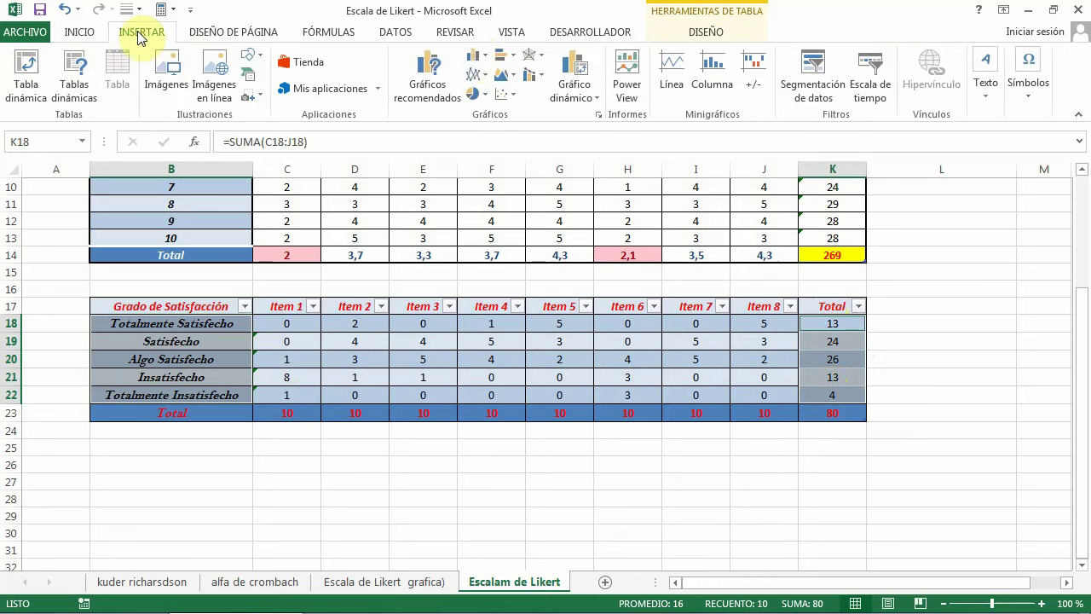
{"action": "left_click", "coordinate": [486, 94]}
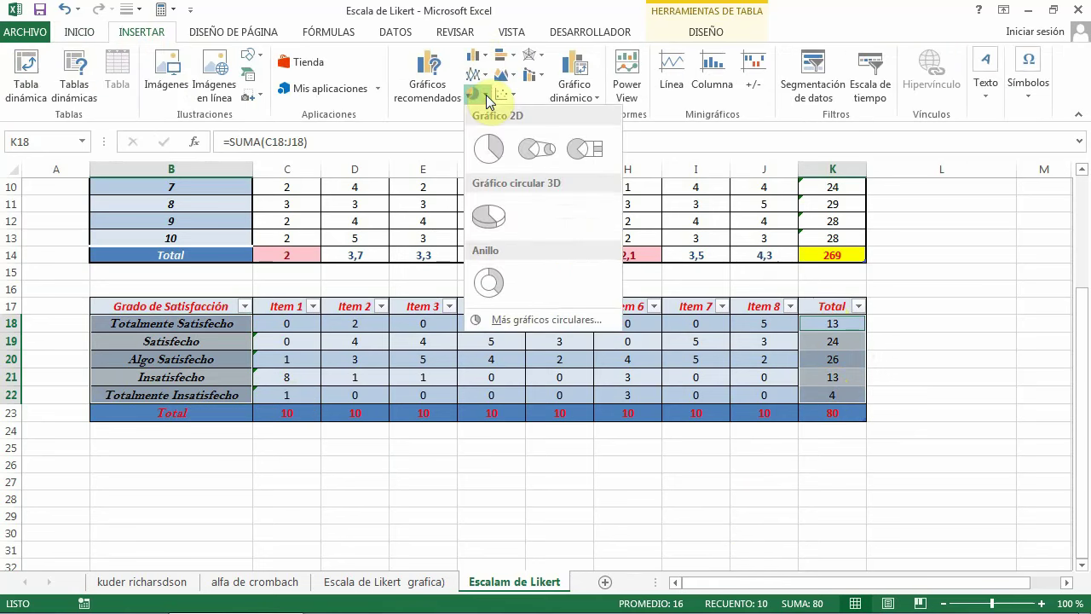
{"action": "left_click", "coordinate": [491, 218]}
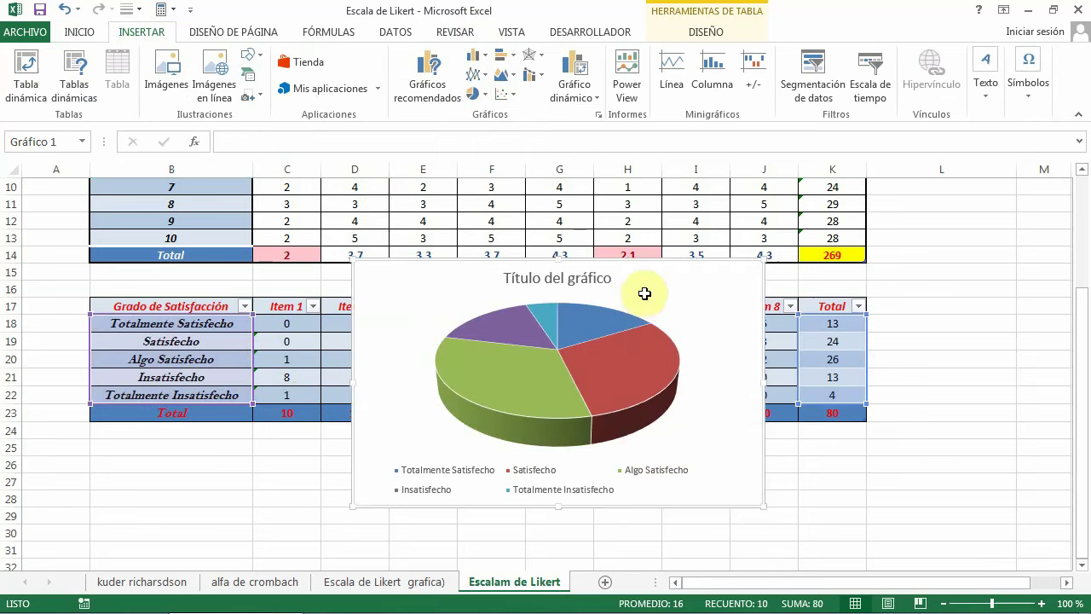
Move the pie chart right of the frequency table, below the satisfaction levels table
{"action": "left_click", "coordinate": [650, 309]}
{"action": "left_click_drag", "start_coordinate": [676, 258], "coordinate": [1033, 268]}
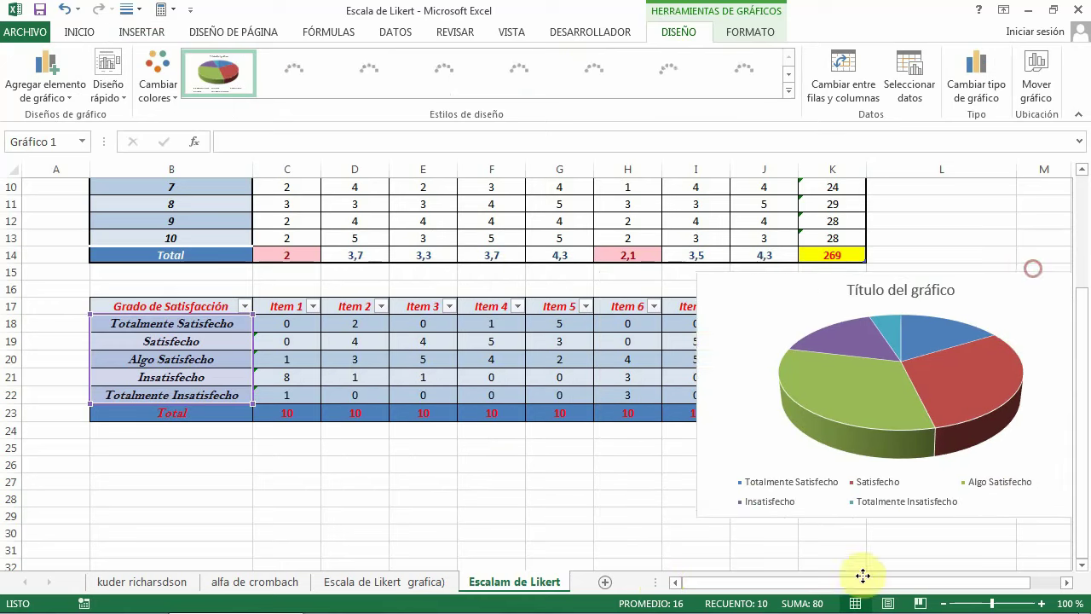
{"action": "left_click_drag", "start_coordinate": [975, 585], "coordinate": [982, 584]}
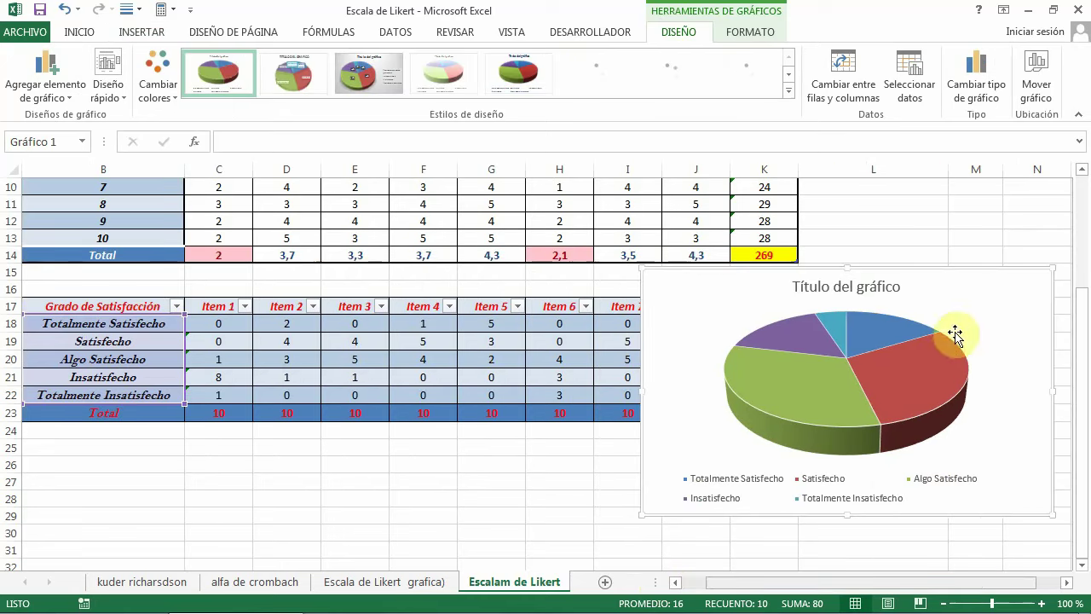
{"action": "left_click", "coordinate": [913, 271]}
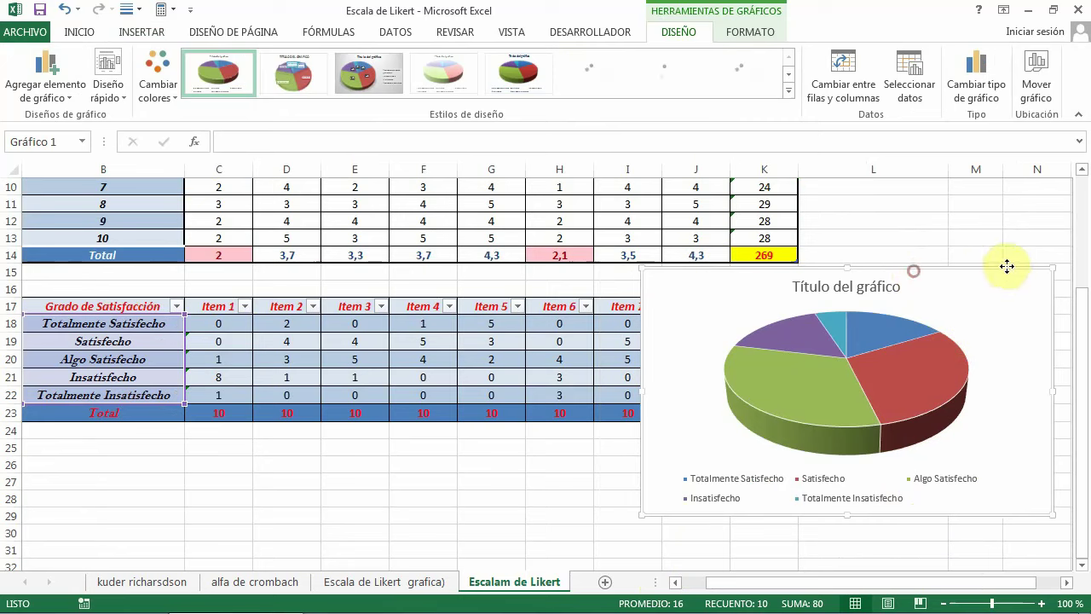
{"action": "left_click_drag", "start_coordinate": [973, 267], "coordinate": [1042, 206]}
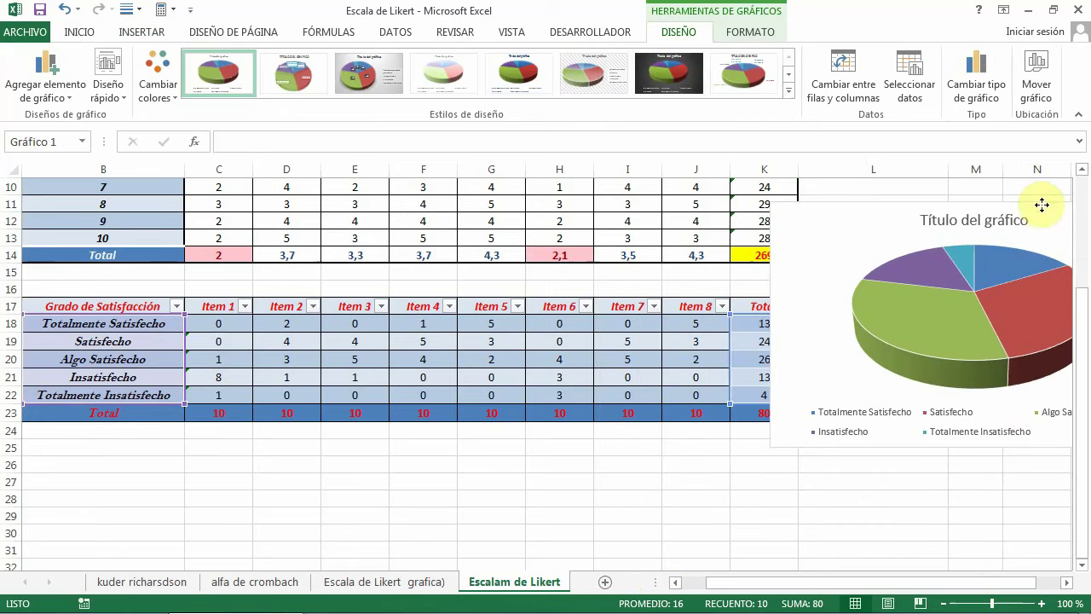
{"action": "left_click", "coordinate": [918, 581]}
{"action": "left_click_drag", "start_coordinate": [1031, 582], "coordinate": [1023, 575]}
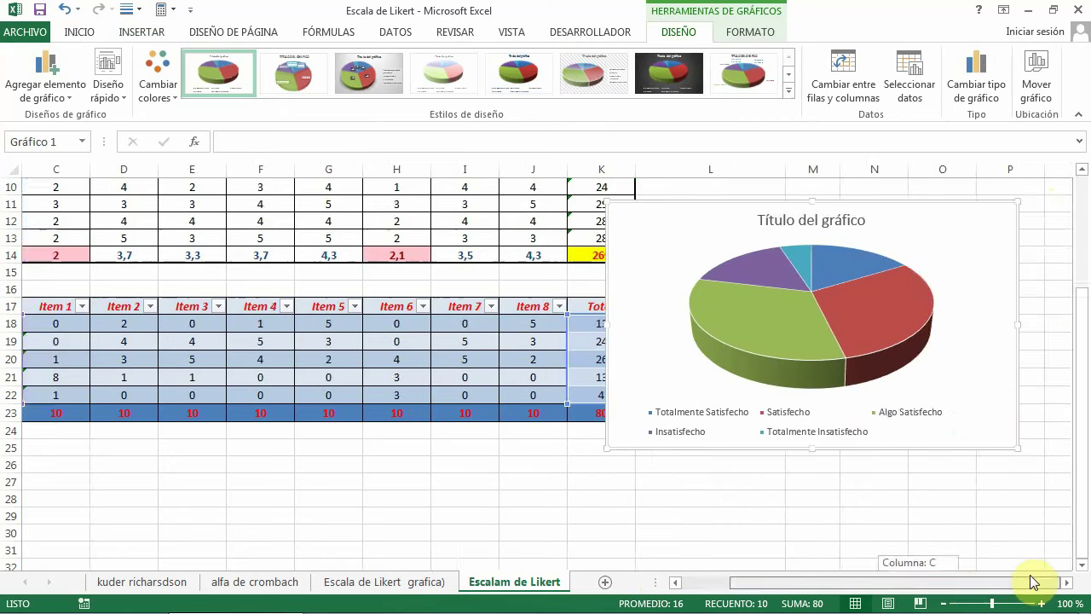
{"action": "left_click", "coordinate": [878, 202]}
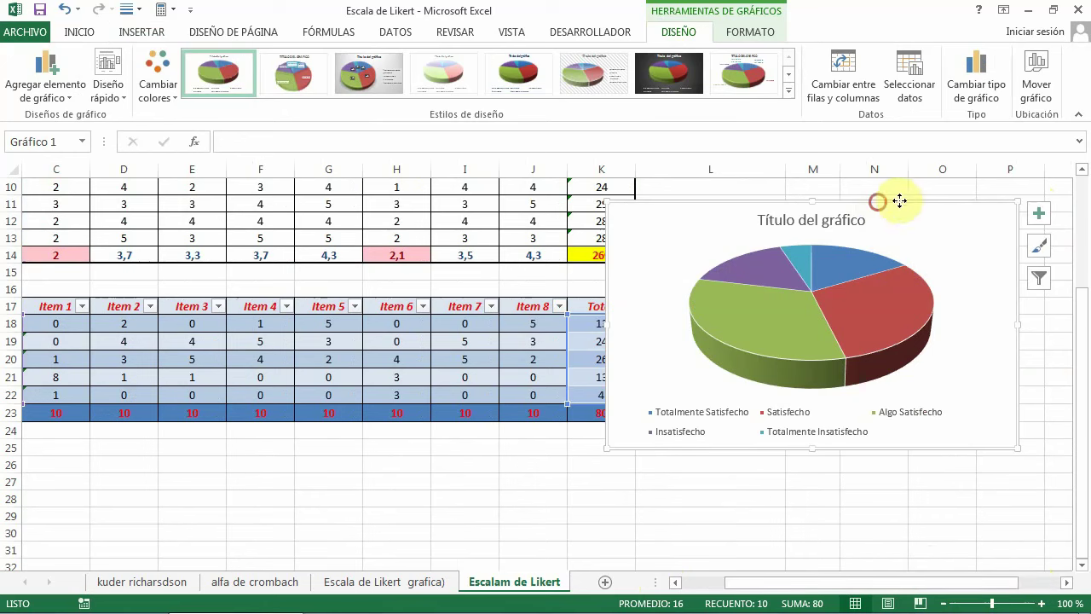
{"action": "left_click_drag", "start_coordinate": [899, 200], "coordinate": [901, 197]}
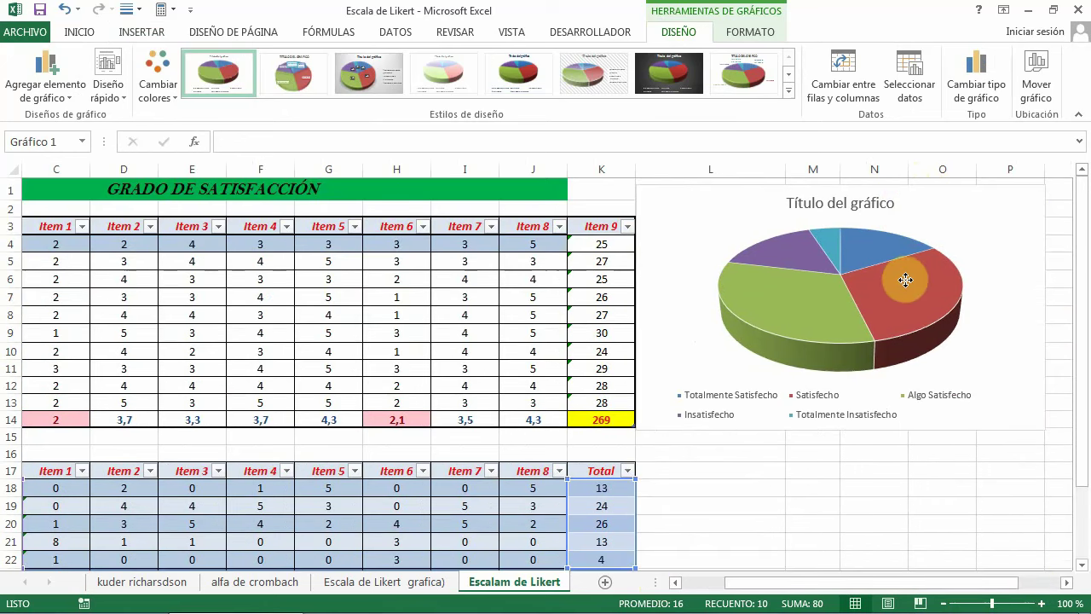
{"action": "left_click_drag", "start_coordinate": [906, 280], "coordinate": [913, 351]}
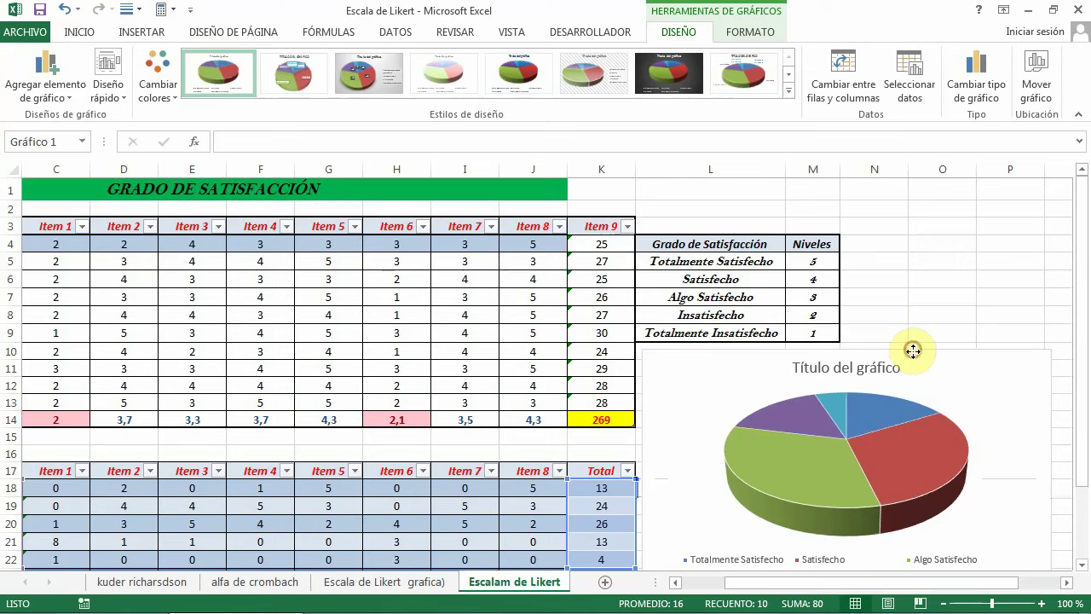
{"action": "scroll", "coordinate": [932, 503], "scroll_direction": "down", "scroll_amount": 1}
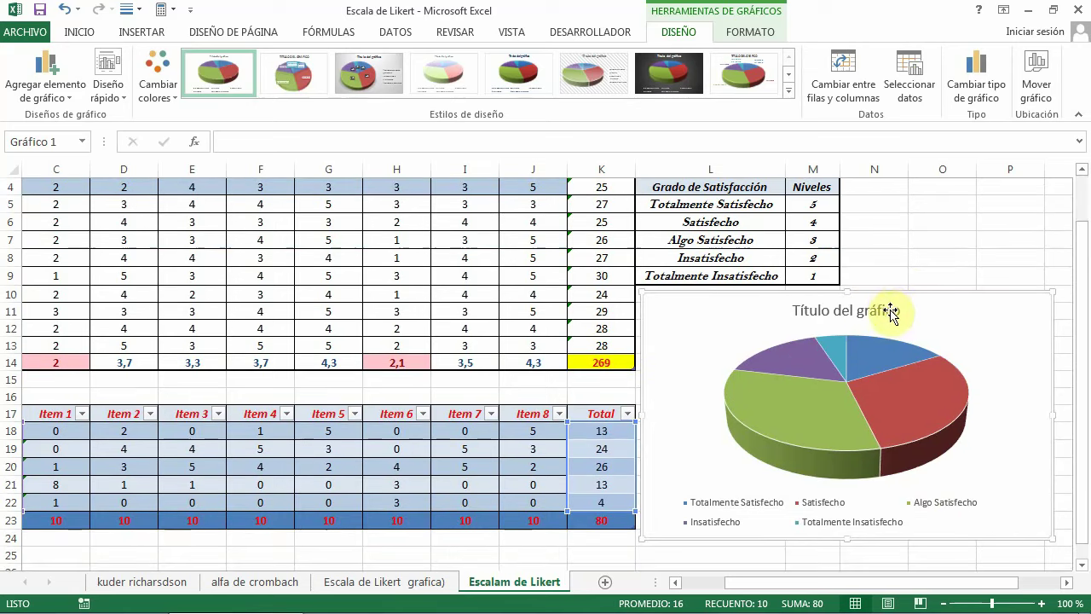
{"action": "left_click", "coordinate": [925, 409]}
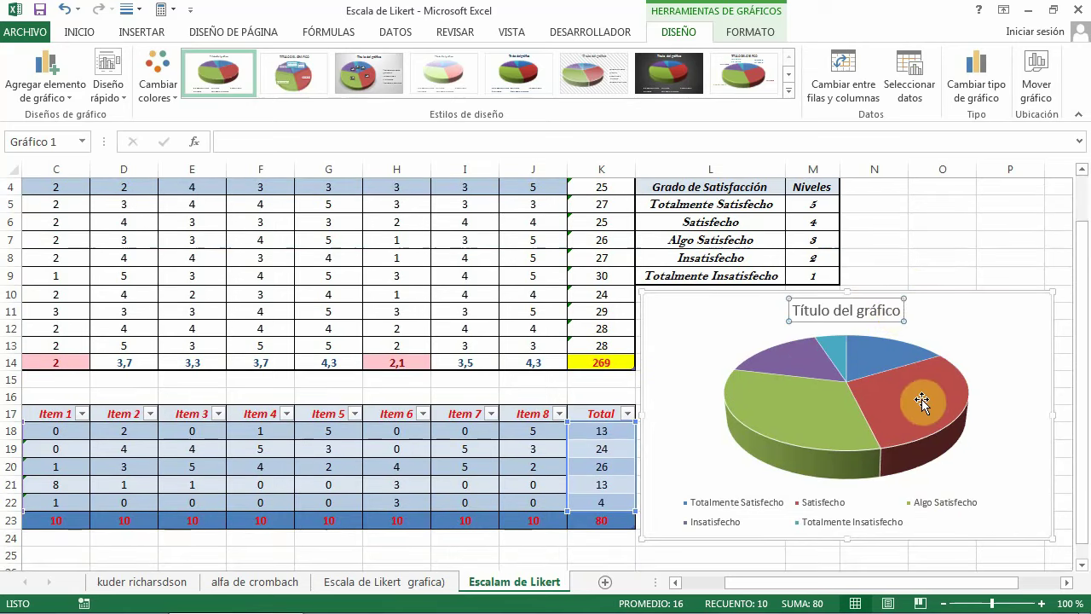
Replace the placeholder chart title with 'Grado de Satisfacción'
{"action": "mouse_move", "coordinate": [922, 400]}
{"action": "key", "text": "BackSpace"}
{"action": "key", "text": "BackSpace"}
{"action": "key", "text": "BackSpace"}
{"action": "key", "text": "BackSpace"}
{"action": "key", "text": "BackSpace"}
{"action": "key", "text": "BackSpace"}
{"action": "key", "text": "BackSpace"}
{"action": "key", "text": "BackSpace"}
{"action": "key", "text": "BackSpace"}
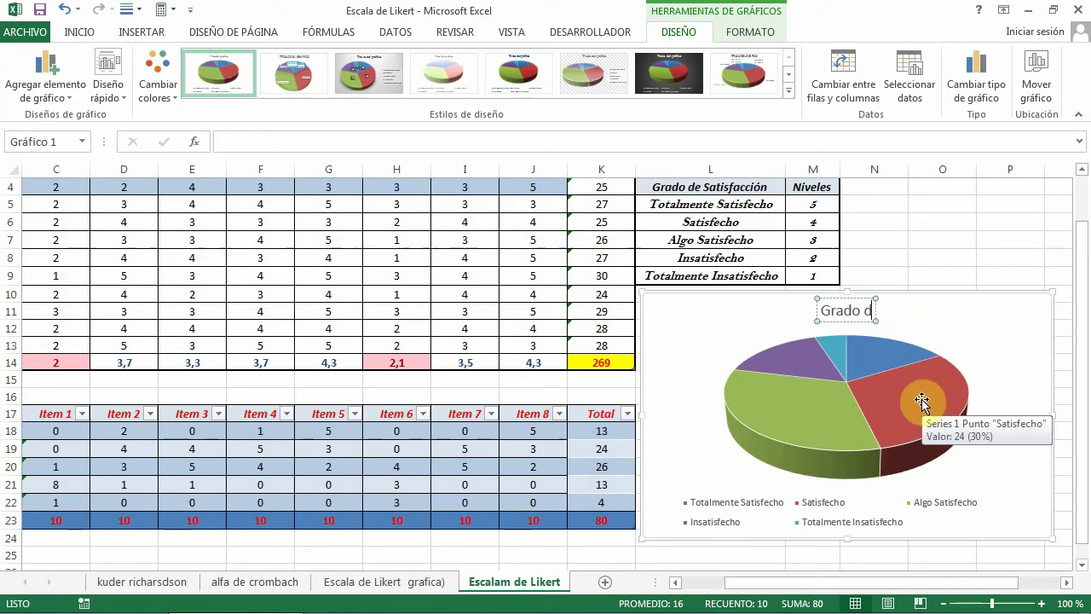
{"action": "type", "text": "e Satisfacci"}
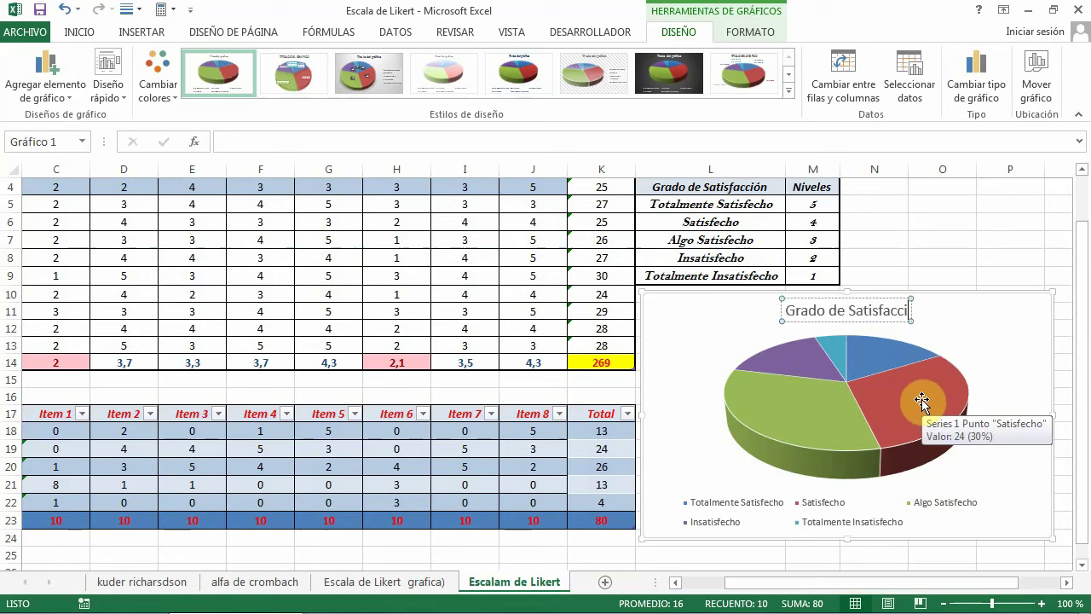
{"action": "type", "text": "ón"}
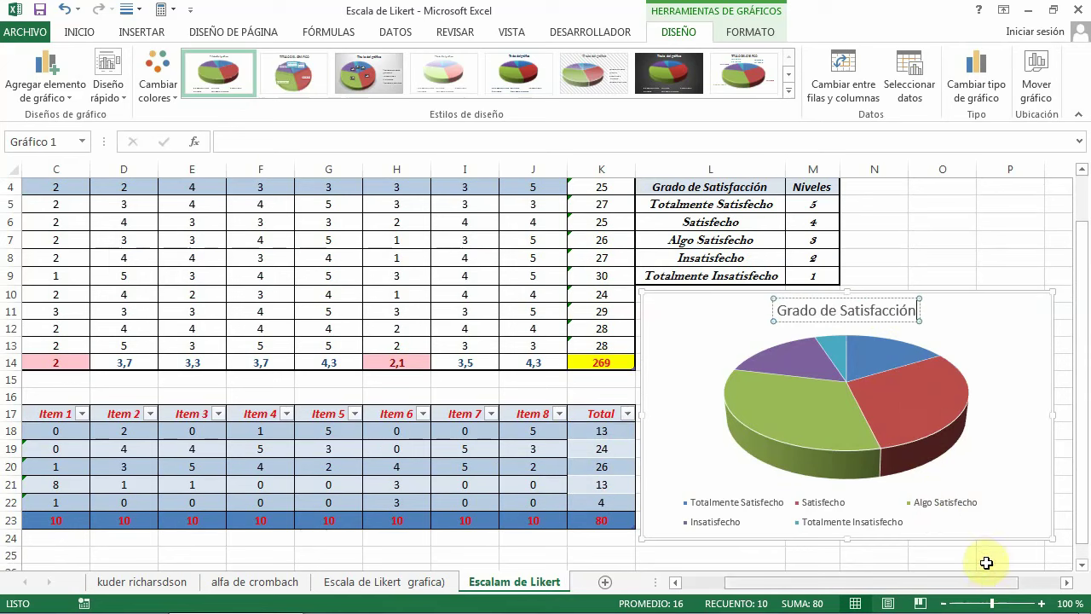
{"action": "left_click", "coordinate": [989, 558]}
{"action": "mouse_move", "coordinate": [875, 585]}
{"action": "left_mouse_down"}
{"action": "mouse_move", "coordinate": [976, 591]}
{"action": "mouse_move", "coordinate": [901, 434]}
{"action": "left_mouse_up"}
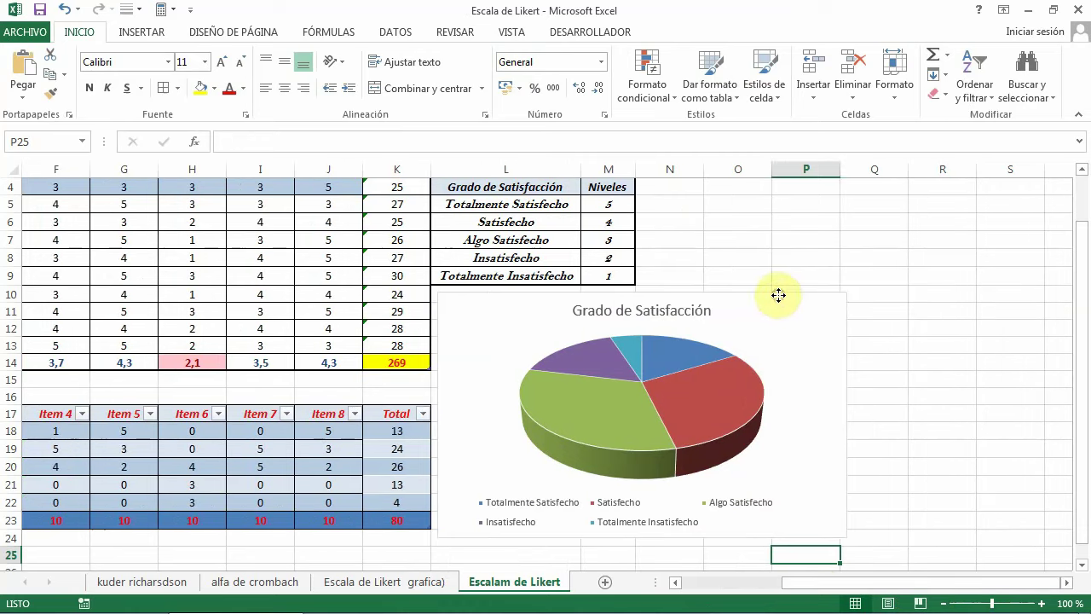
Label the pie slices with percentages (16%, 30%, 33%, 16%, 5%) instead of counts
{"action": "left_click", "coordinate": [782, 299]}
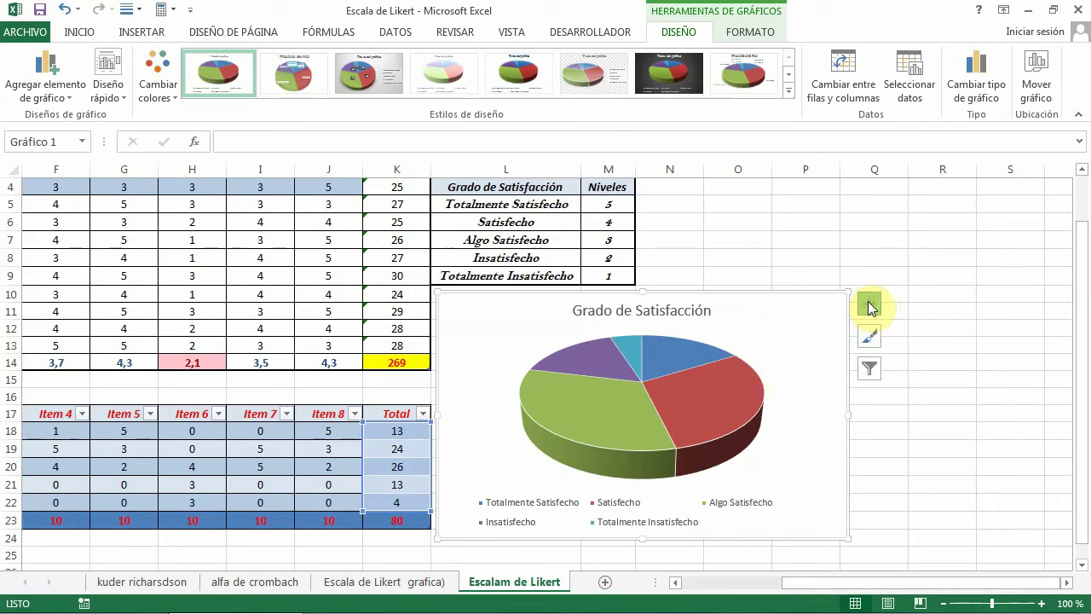
{"action": "left_click", "coordinate": [870, 308]}
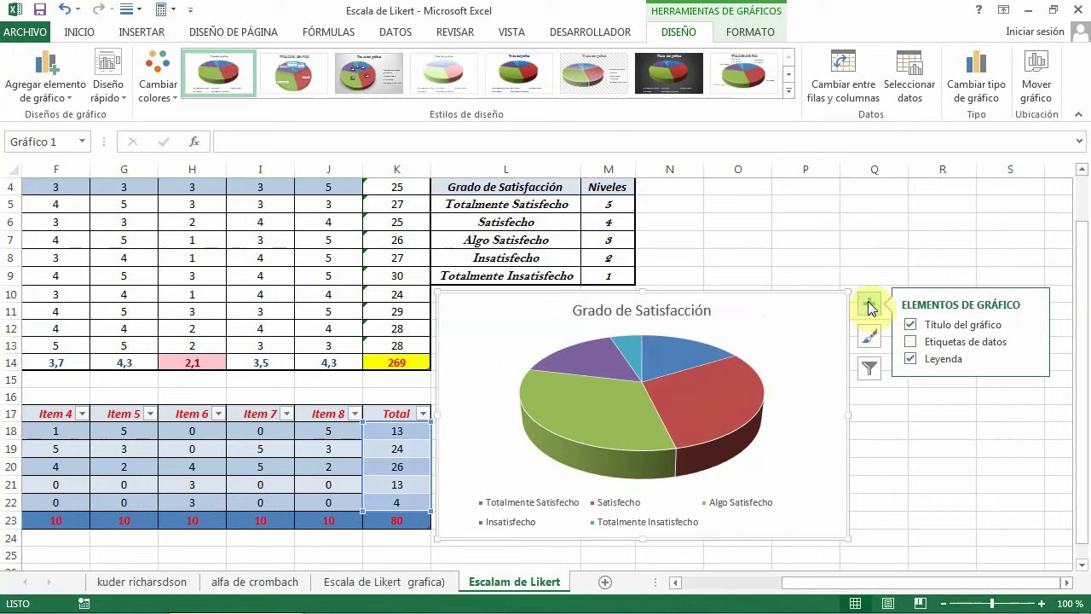
{"action": "left_click", "coordinate": [911, 341]}
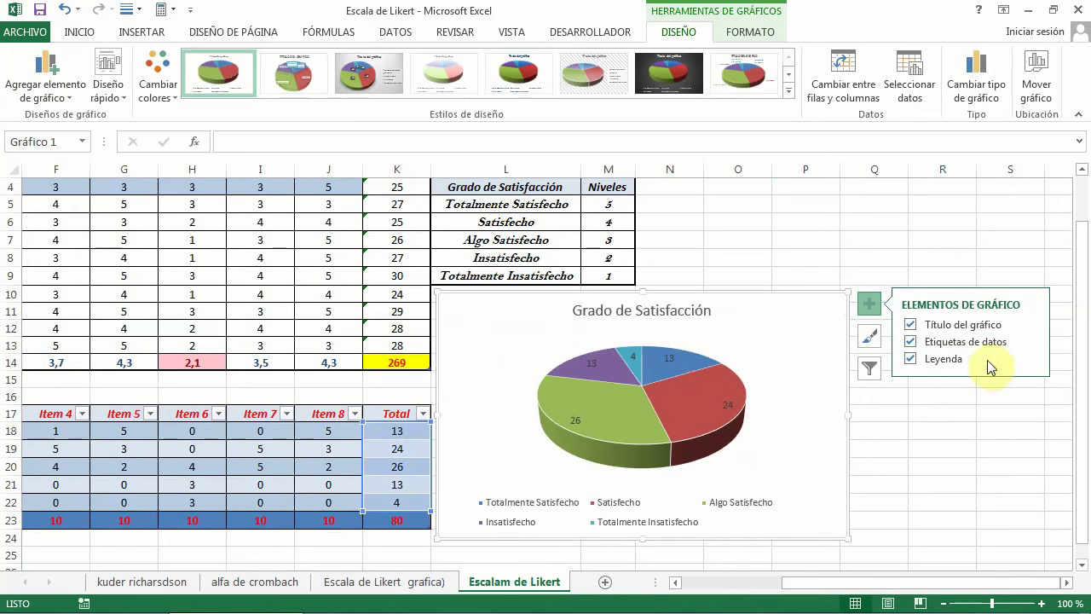
{"action": "left_click", "coordinate": [1031, 341]}
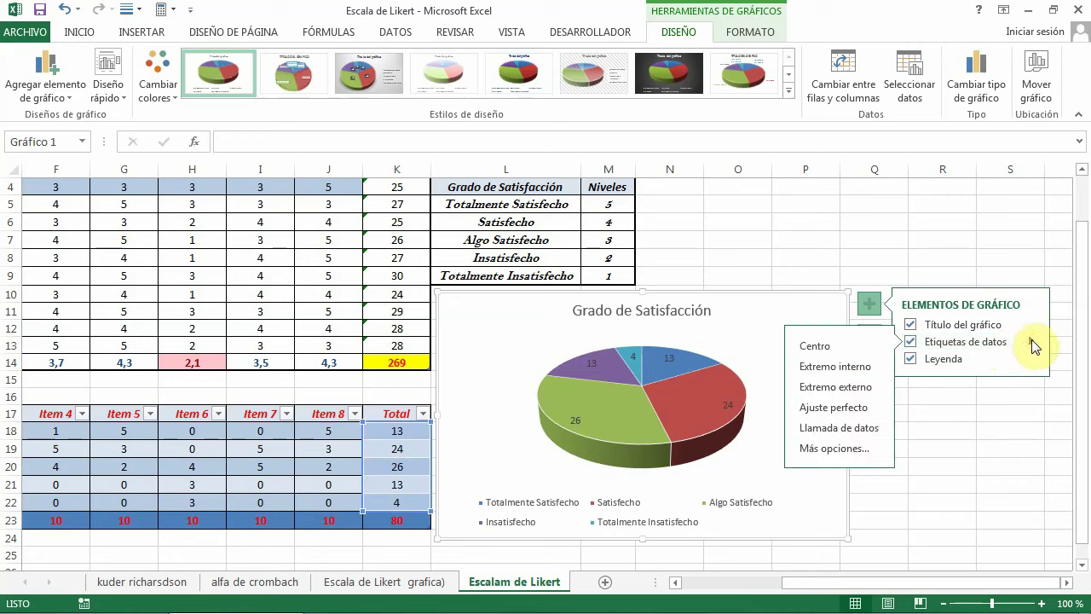
{"action": "left_click", "coordinate": [814, 450]}
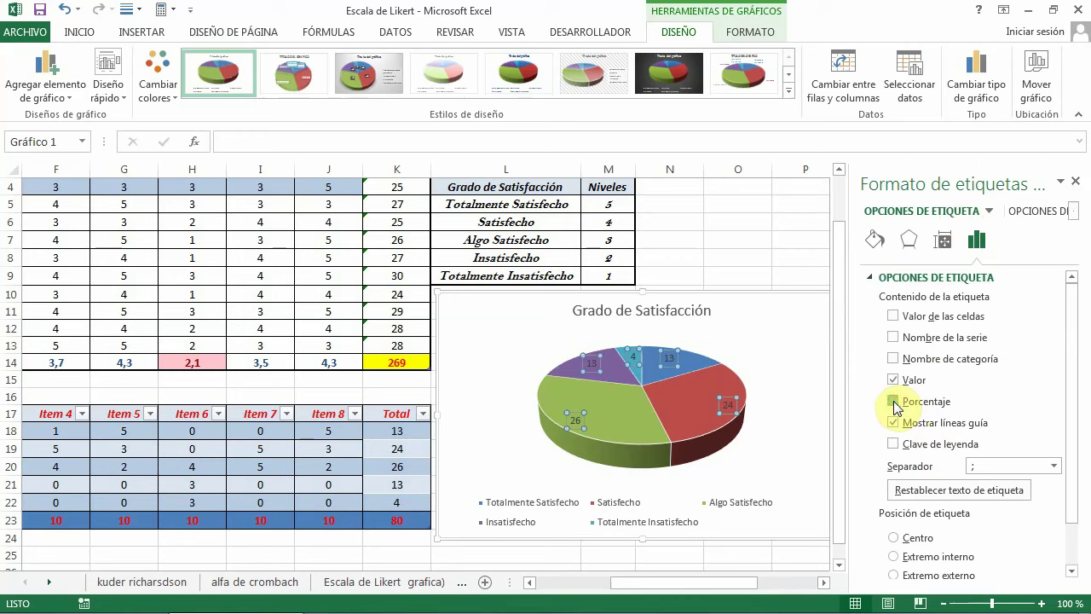
{"action": "left_click", "coordinate": [894, 381]}
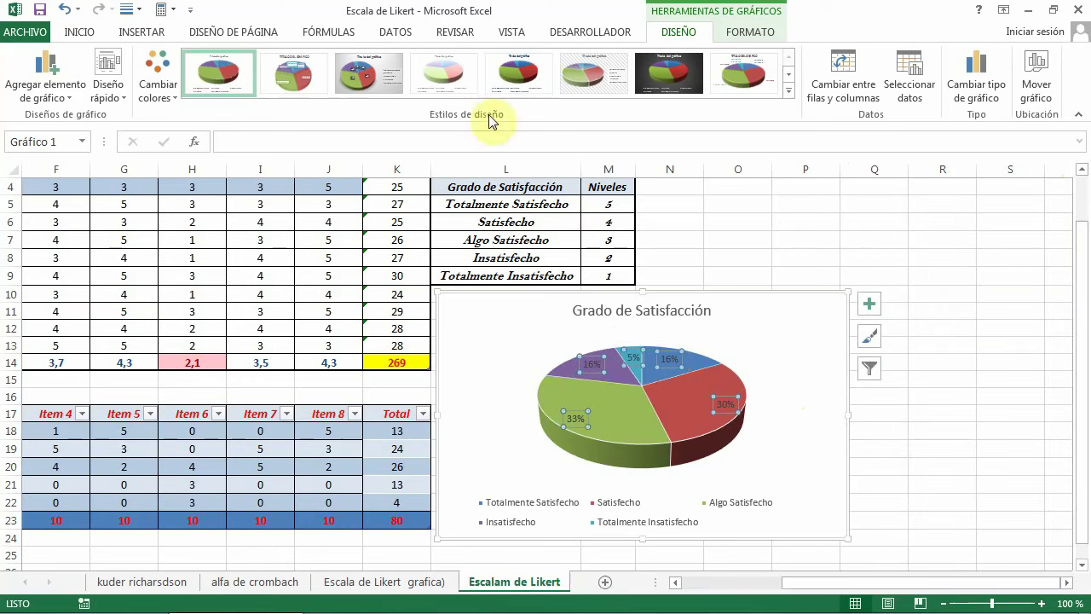
Enlarge the pie's percentage labels to font size 11 and make them bold
{"action": "left_click", "coordinate": [78, 32]}
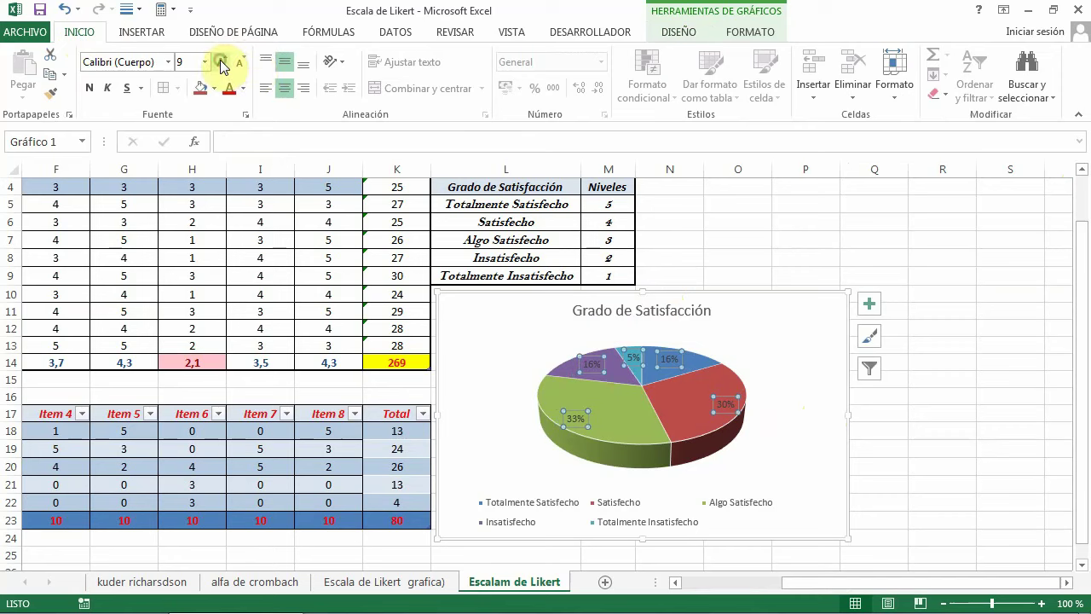
{"action": "left_click", "coordinate": [223, 65]}
{"action": "left_click", "coordinate": [224, 66]}
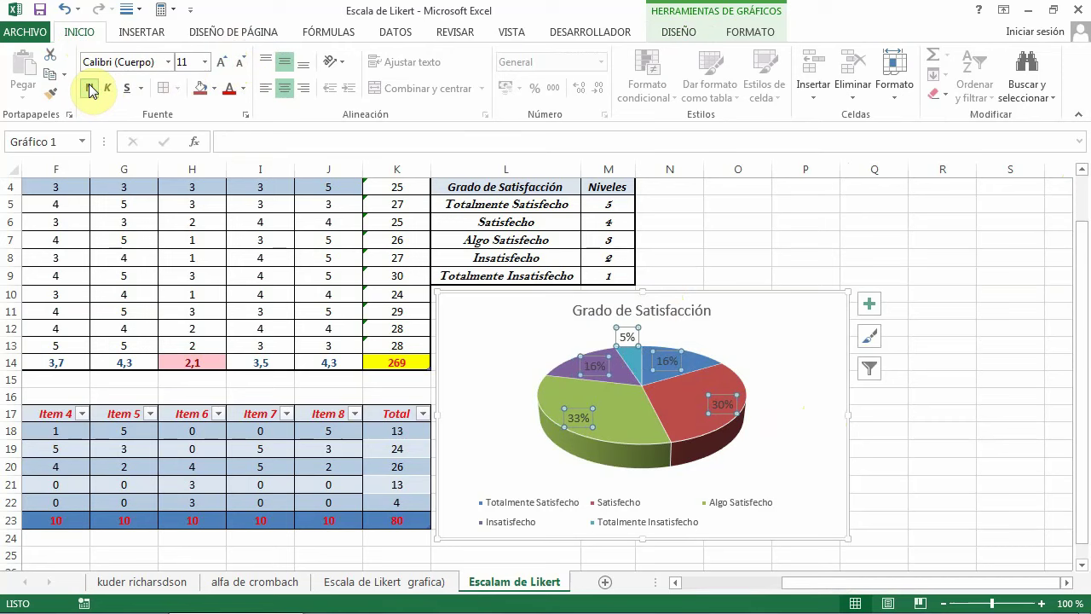
Shift the pie chart slightly to the right
{"action": "mouse_move", "coordinate": [788, 294]}
{"action": "left_mouse_down"}
{"action": "mouse_move", "coordinate": [883, 273]}
{"action": "mouse_move", "coordinate": [735, 300]}
{"action": "left_mouse_up"}
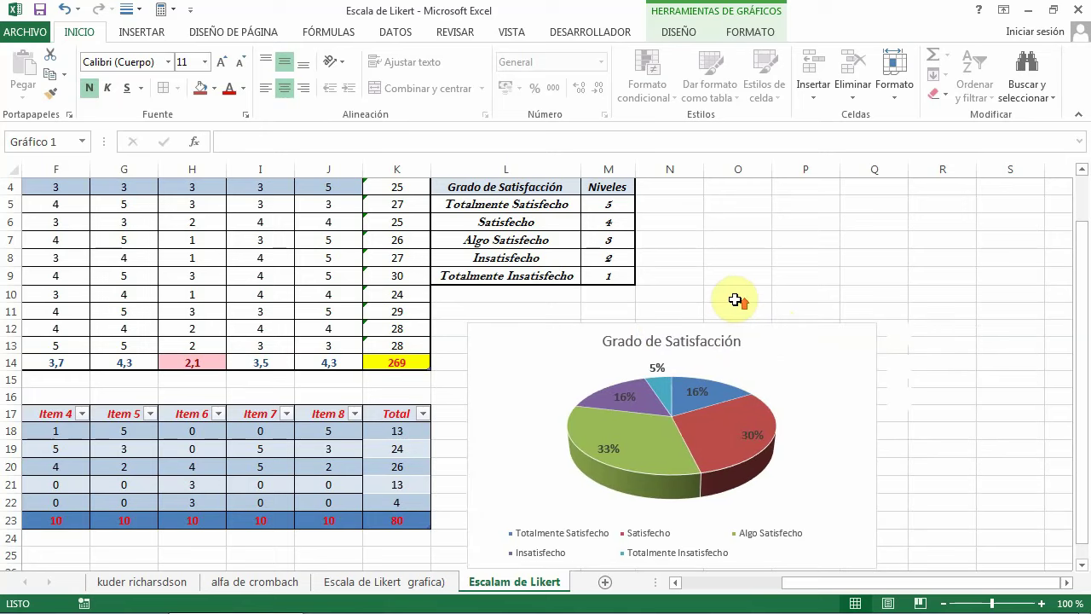
{"action": "scroll", "coordinate": [735, 300], "scroll_direction": "up", "scroll_amount": 1}
{"action": "mouse_move", "coordinate": [510, 244]}
{"action": "left_mouse_down"}
{"action": "mouse_move", "coordinate": [519, 336]}
{"action": "mouse_move", "coordinate": [609, 334]}
{"action": "left_mouse_up"}
Move the levels table out to columns R–S and the pie chart up beside the survey table
{"action": "left_click_drag", "start_coordinate": [536, 238], "coordinate": [1028, 241]}
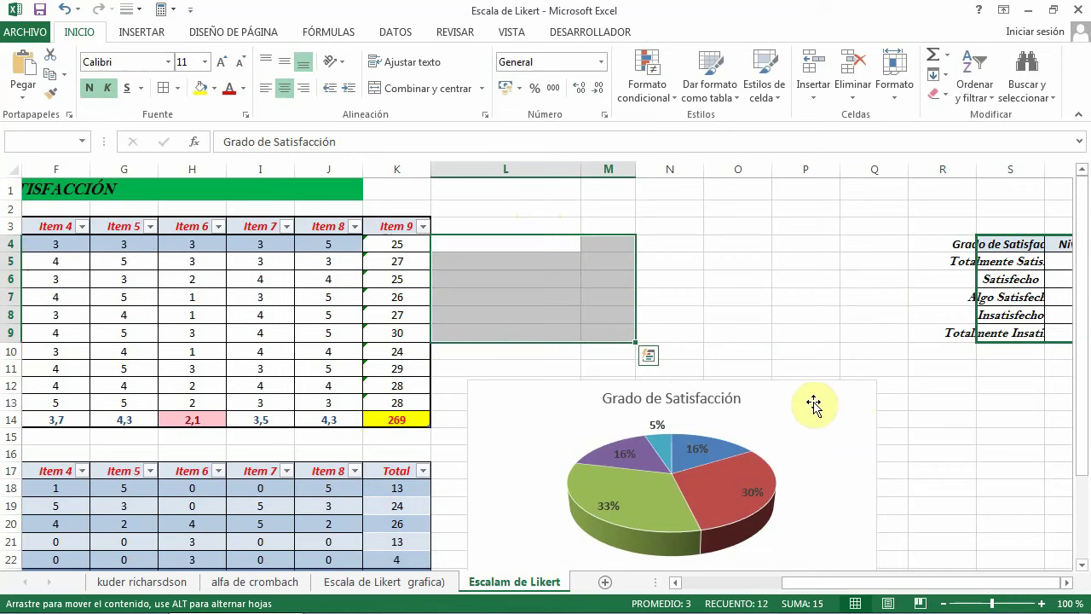
{"action": "left_click_drag", "start_coordinate": [801, 267], "coordinate": [779, 227]}
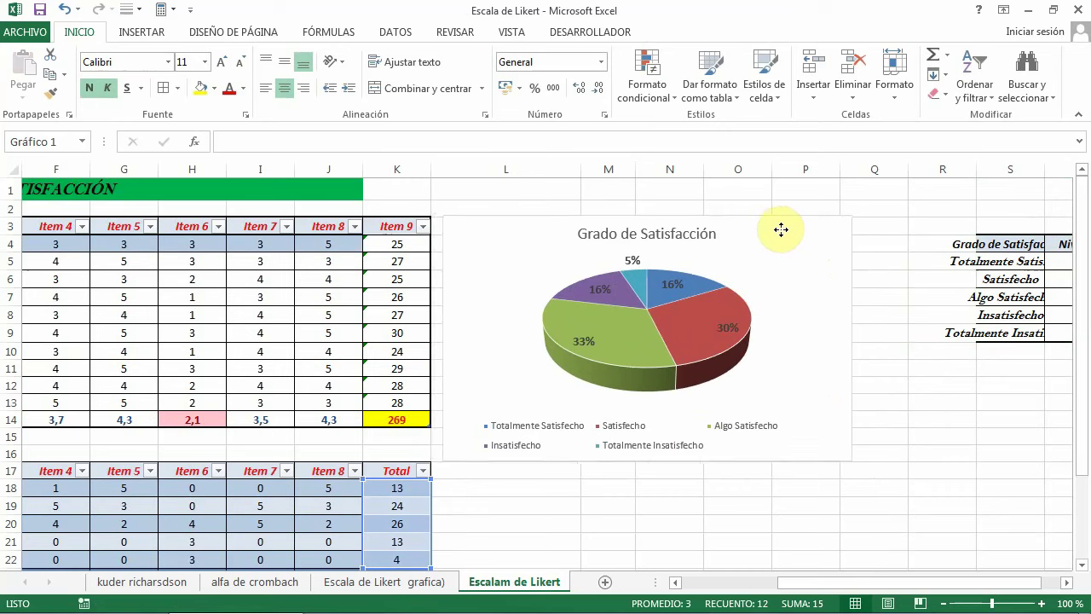
{"action": "left_click", "coordinate": [650, 443]}
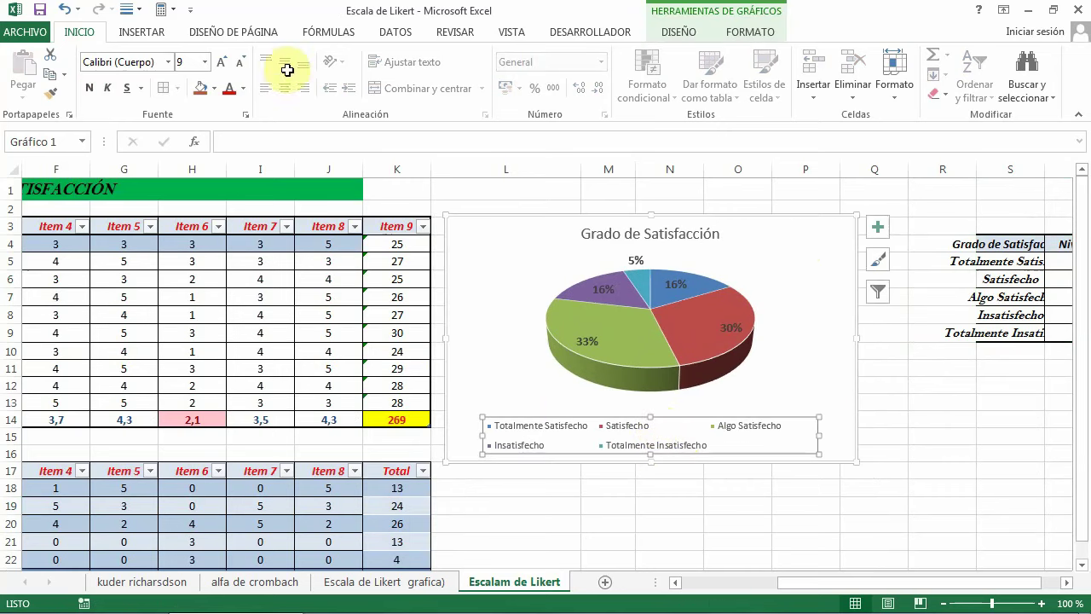
Enlarge the legend text to size 10 and italicize the chart's title, percentage labels and legend
{"action": "left_click", "coordinate": [224, 63]}
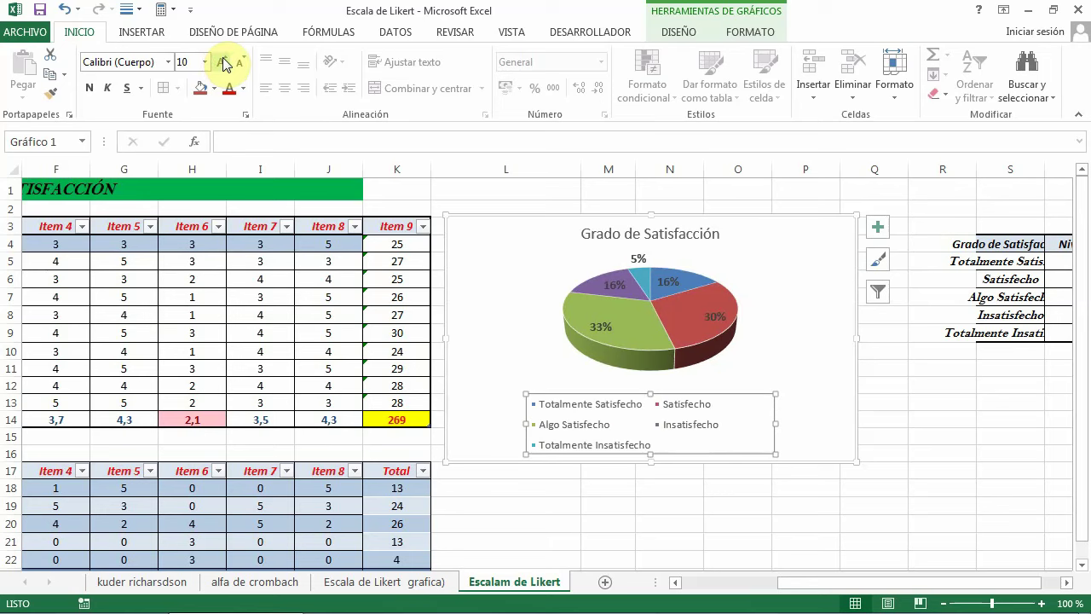
{"action": "left_click", "coordinate": [716, 522]}
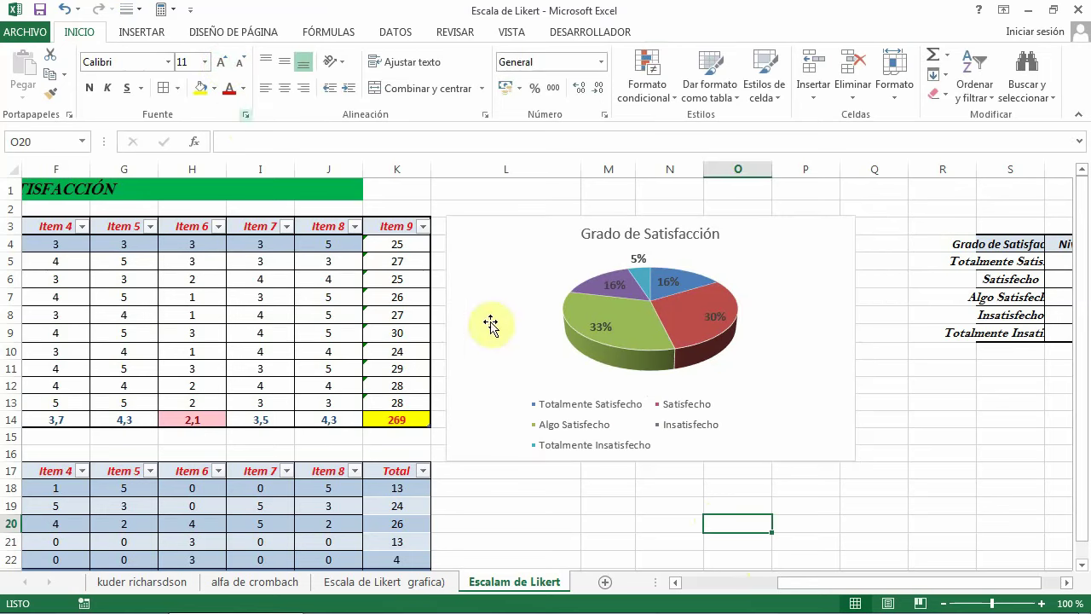
{"action": "left_click", "coordinate": [476, 221]}
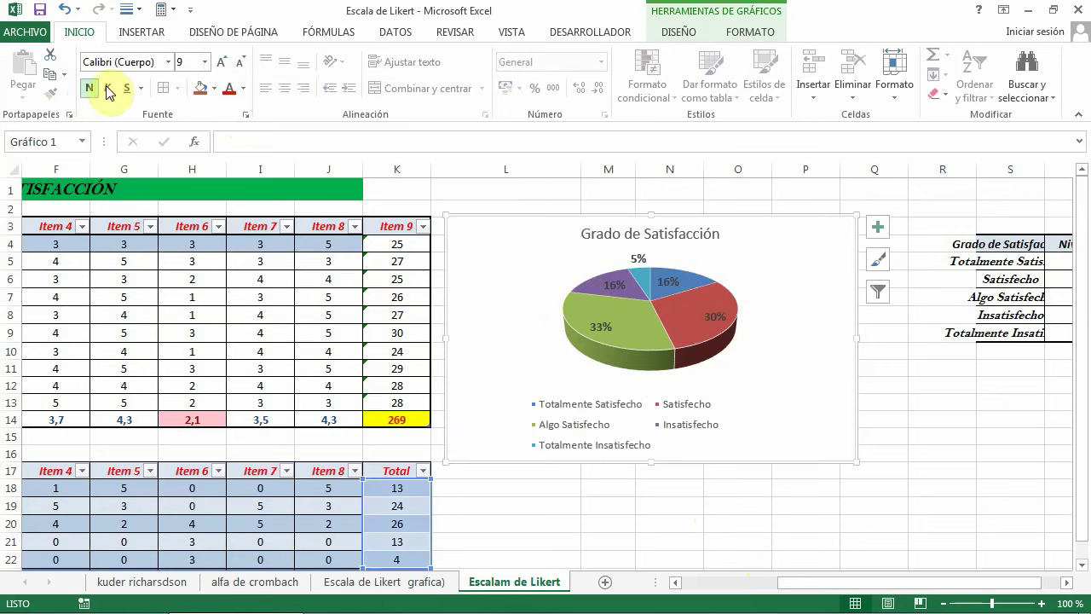
{"action": "left_click", "coordinate": [750, 513]}
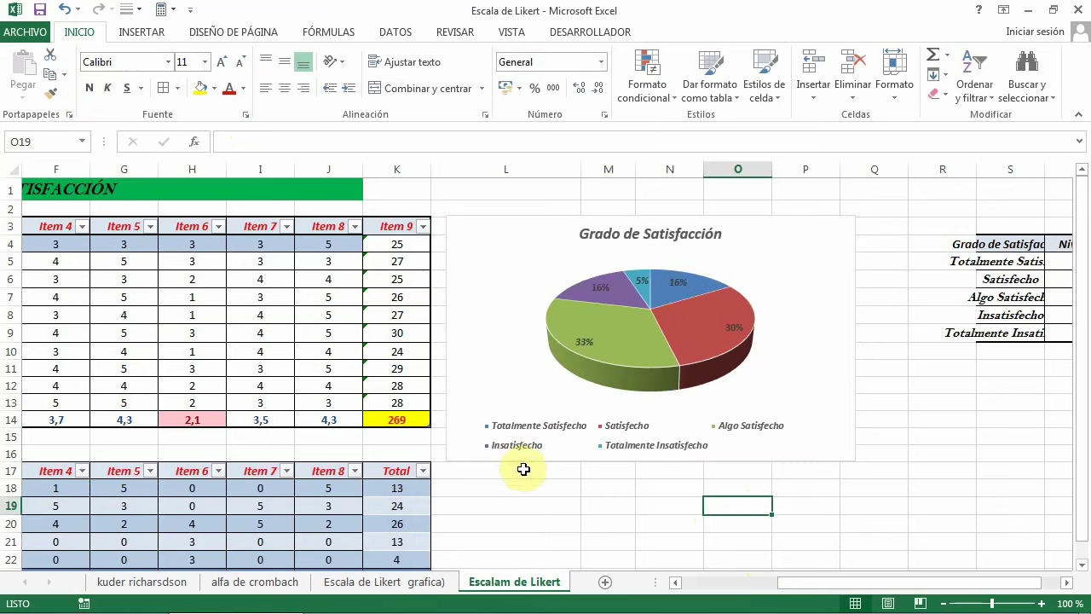
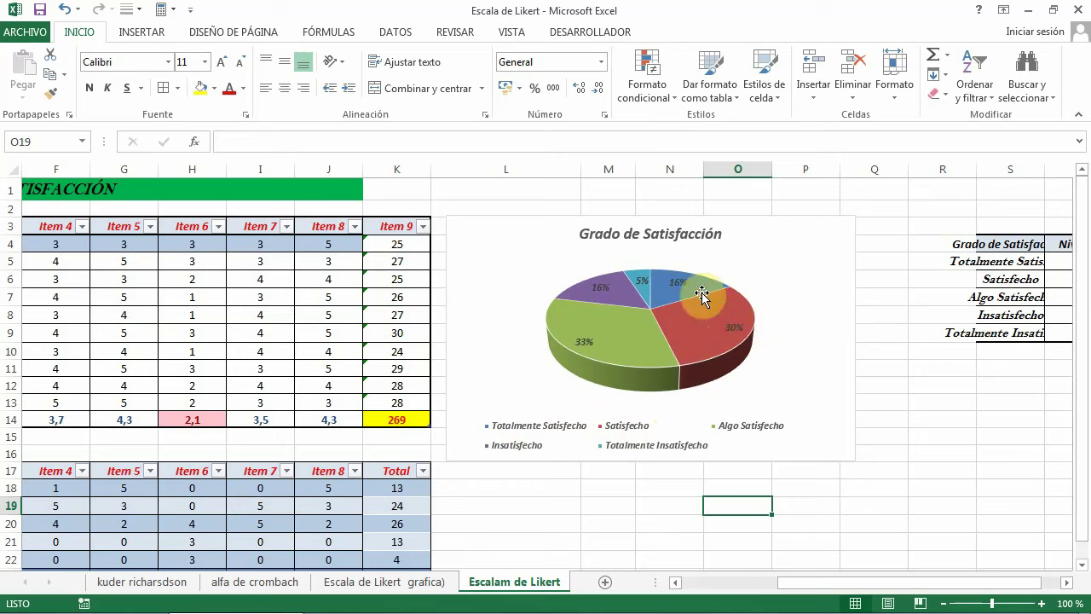
Narrow the empty column A
{"action": "mouse_move", "coordinate": [704, 289]}
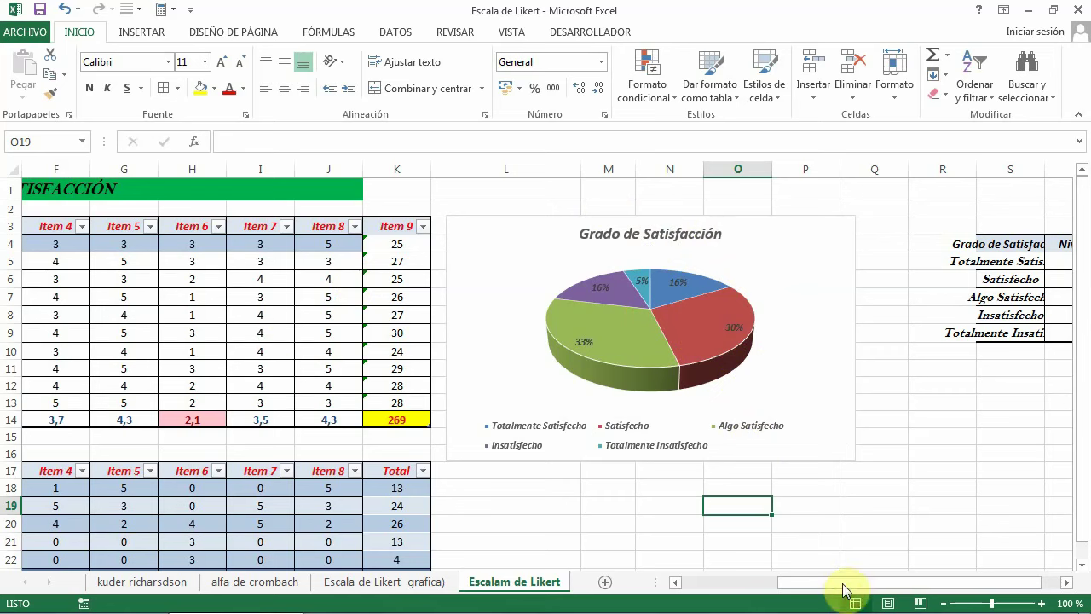
{"action": "left_click_drag", "start_coordinate": [780, 582], "coordinate": [680, 583]}
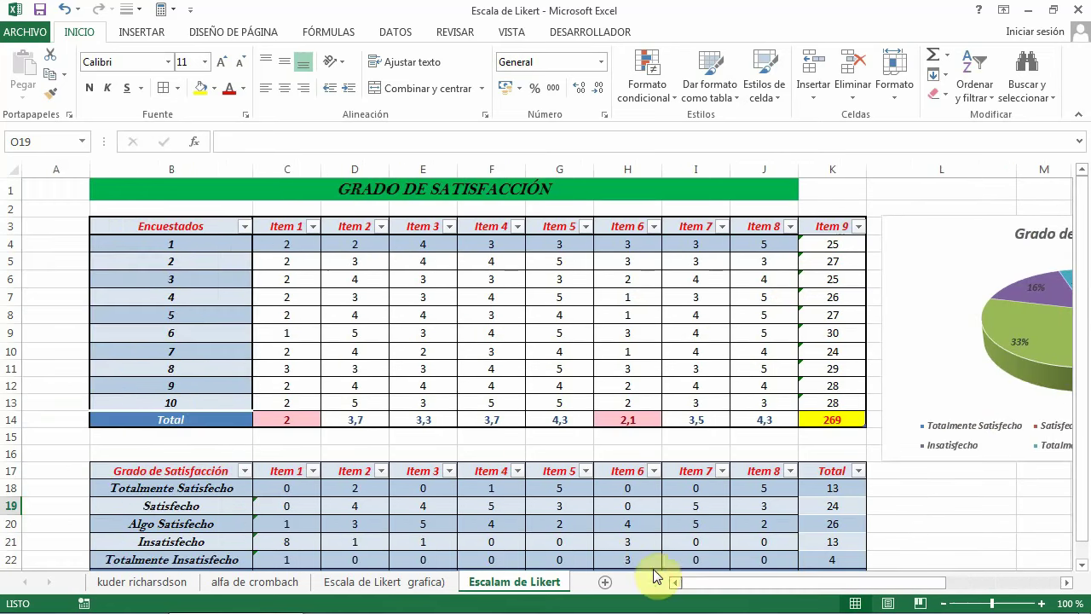
{"action": "left_click_drag", "start_coordinate": [75, 169], "coordinate": [39, 169]}
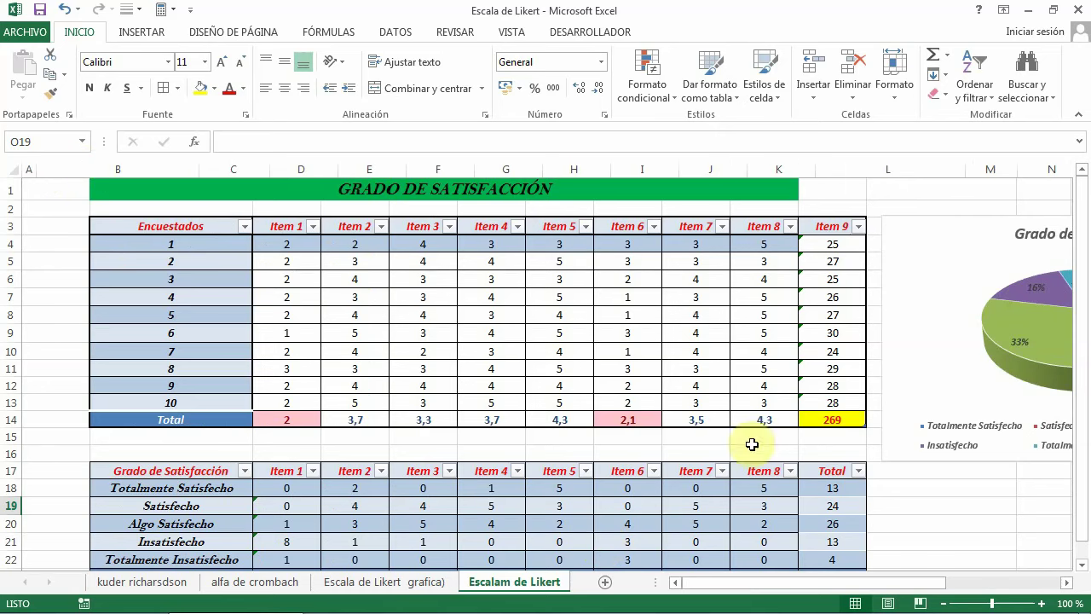
Make the Grado de Satisfacción pie chart narrower so its legend wraps, then deselect it
{"action": "left_click_drag", "start_coordinate": [894, 216], "coordinate": [890, 221]}
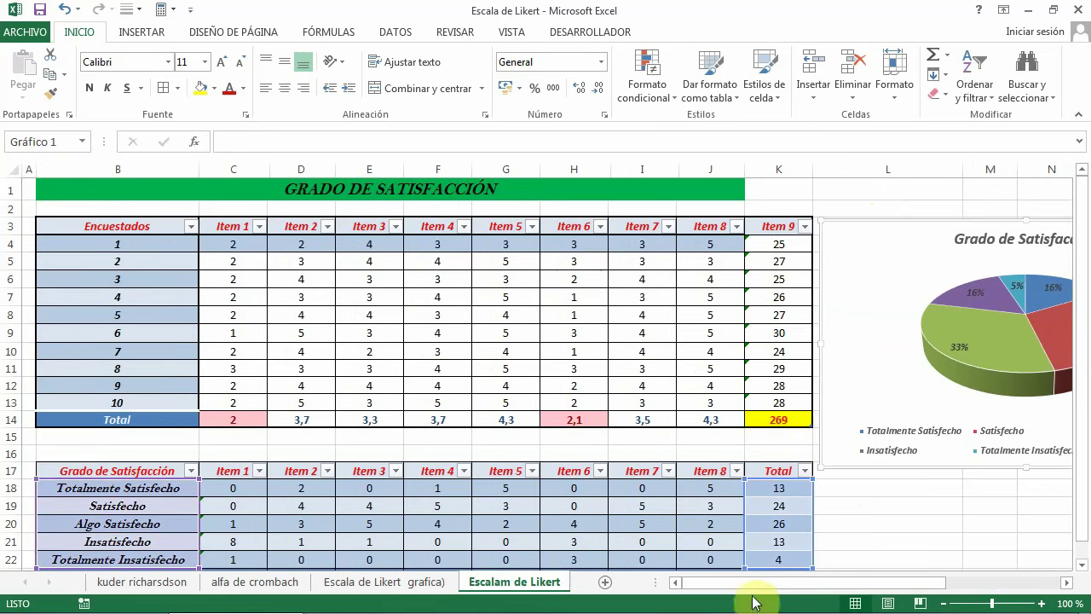
{"action": "left_click_drag", "start_coordinate": [798, 585], "coordinate": [913, 586]}
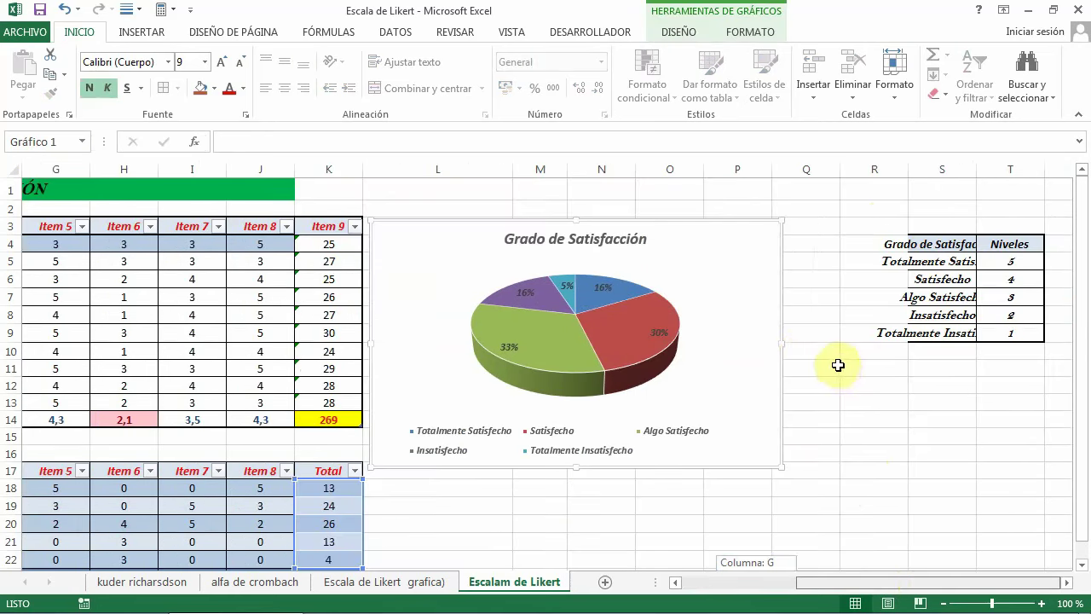
{"action": "left_click_drag", "start_coordinate": [772, 344], "coordinate": [708, 346]}
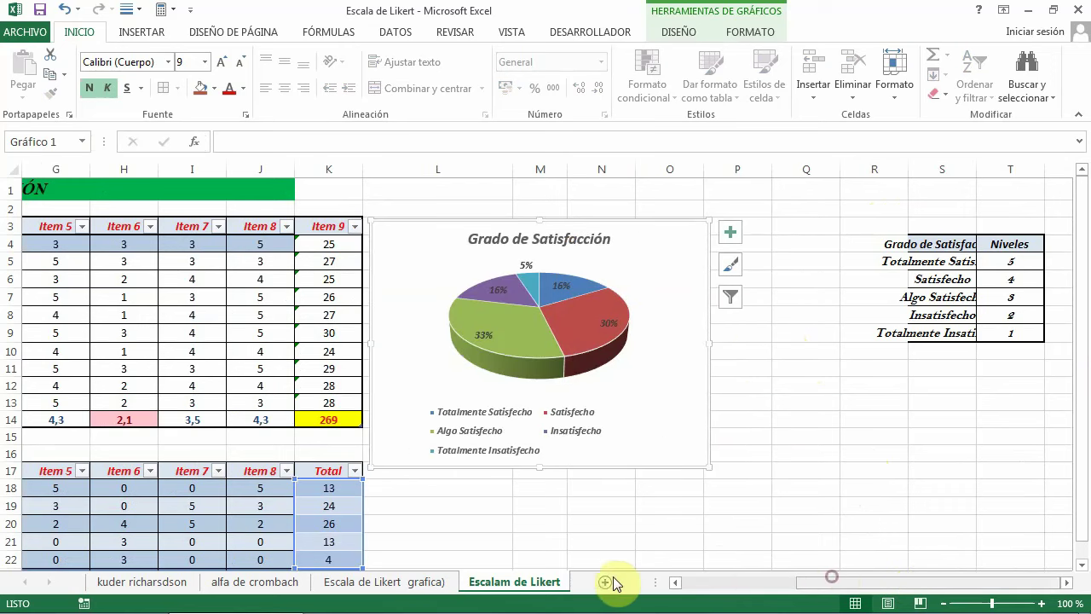
{"action": "left_click_drag", "start_coordinate": [662, 583], "coordinate": [592, 576]}
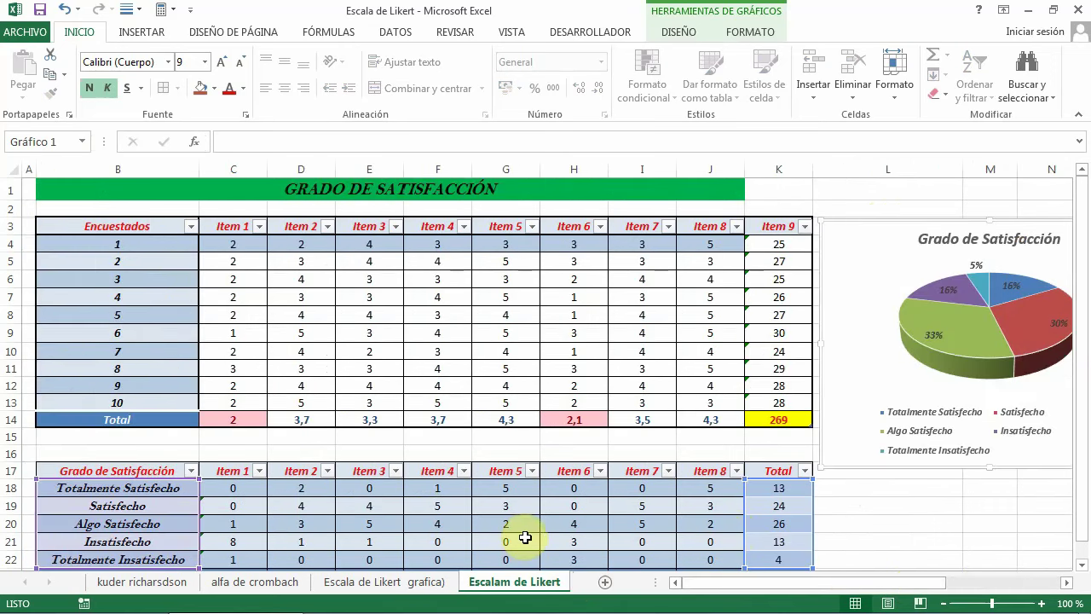
{"action": "scroll", "coordinate": [525, 529], "scroll_direction": "down", "scroll_amount": 1}
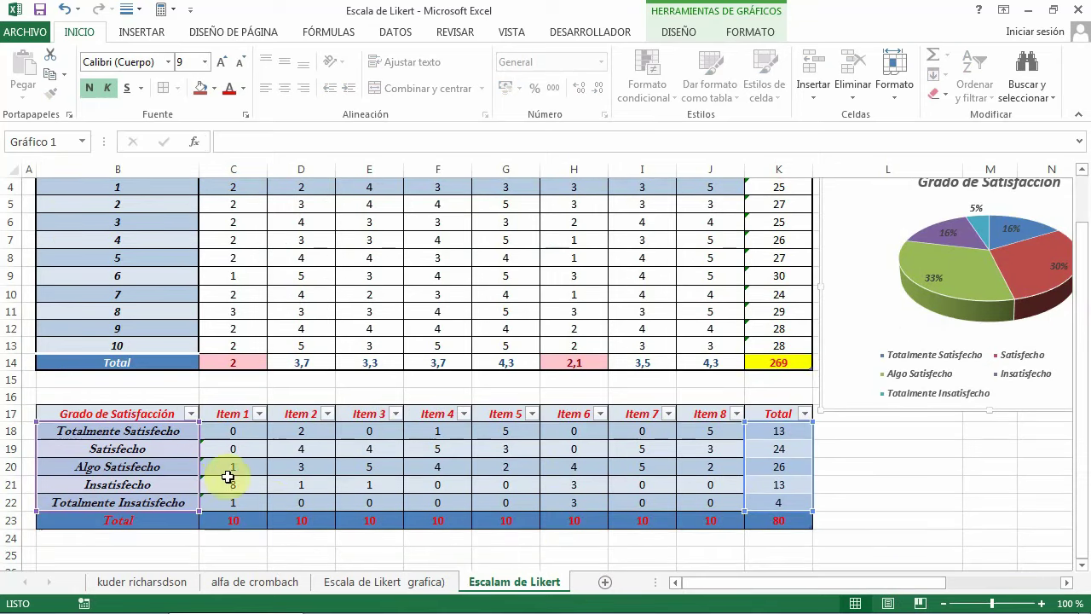
{"action": "scroll", "coordinate": [282, 509], "scroll_direction": "down", "scroll_amount": 1}
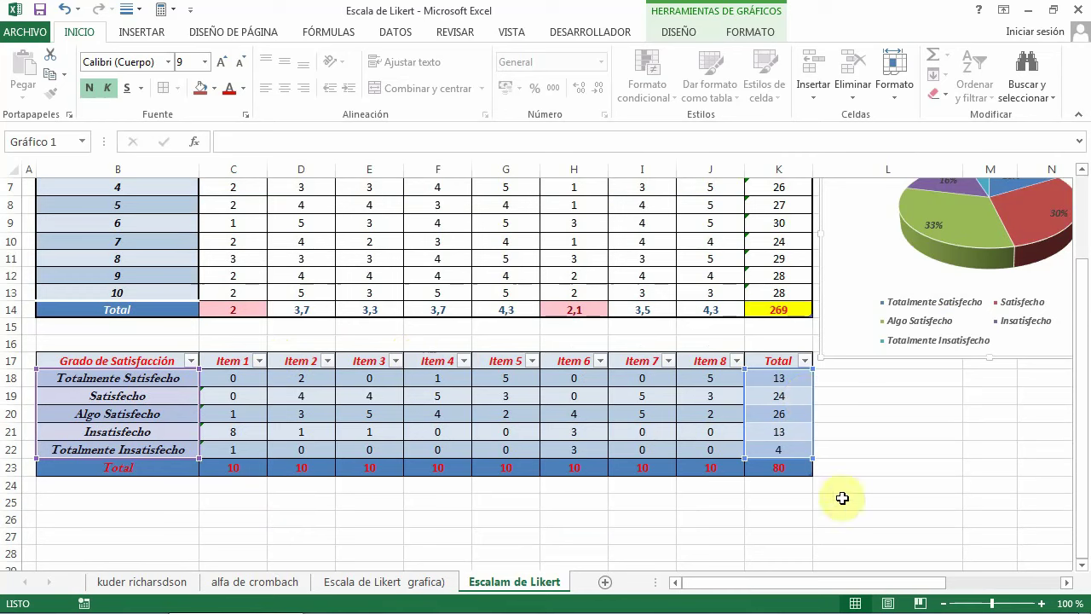
{"action": "key", "text": "Escape"}
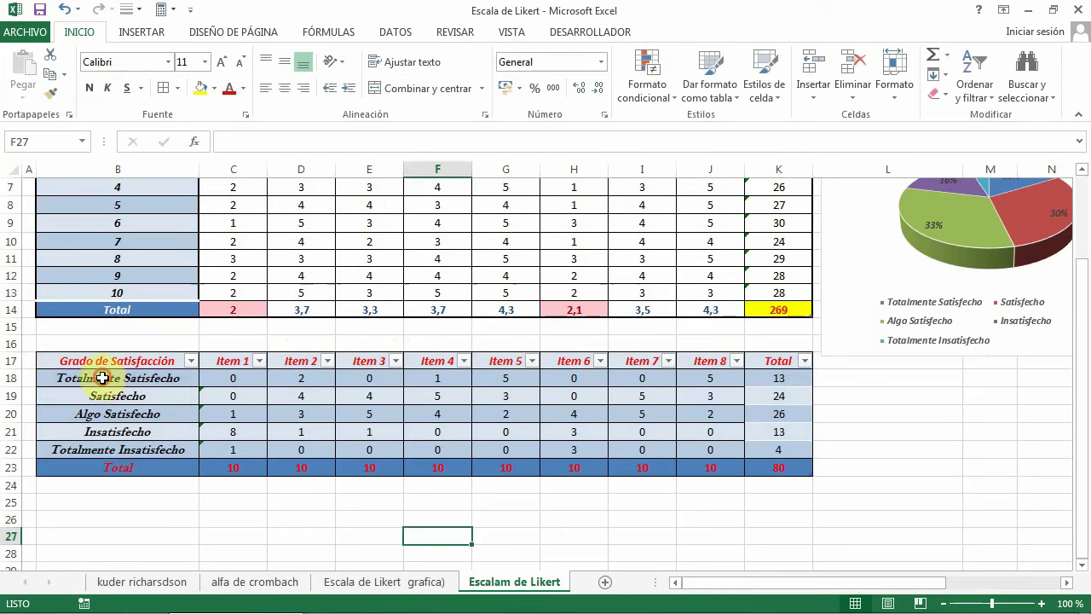
Insert a 3D pie chart from the satisfaction level names B18:B22 and Item 1 counts C18:C22
{"action": "left_click", "coordinate": [94, 378]}
{"action": "left_click_drag", "start_coordinate": [104, 420], "coordinate": [125, 440]}
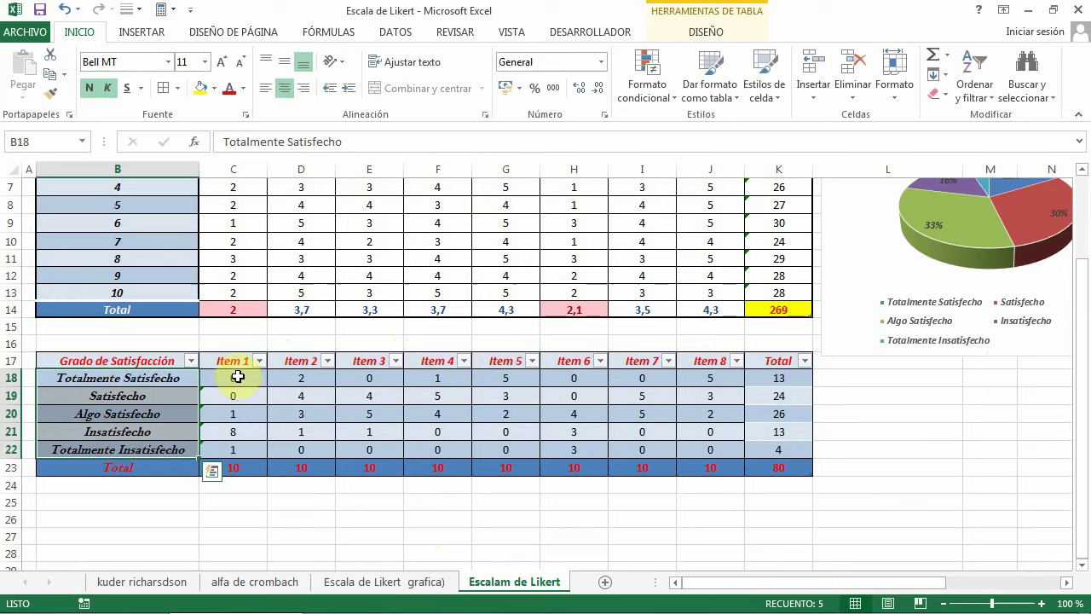
{"action": "left_click_drag", "start_coordinate": [237, 376], "coordinate": [242, 447]}
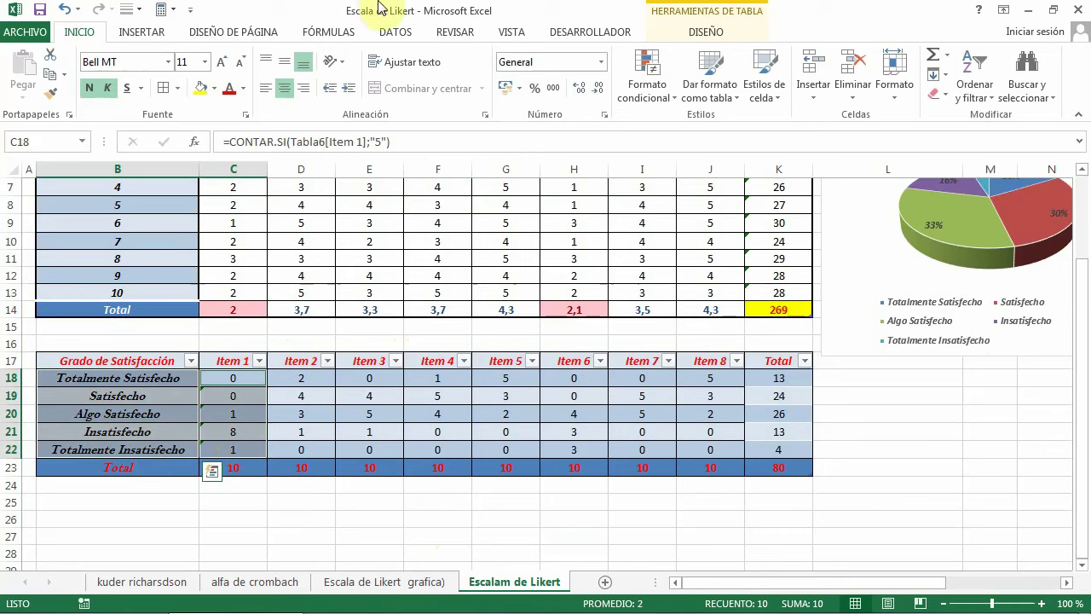
{"action": "left_click", "coordinate": [142, 33]}
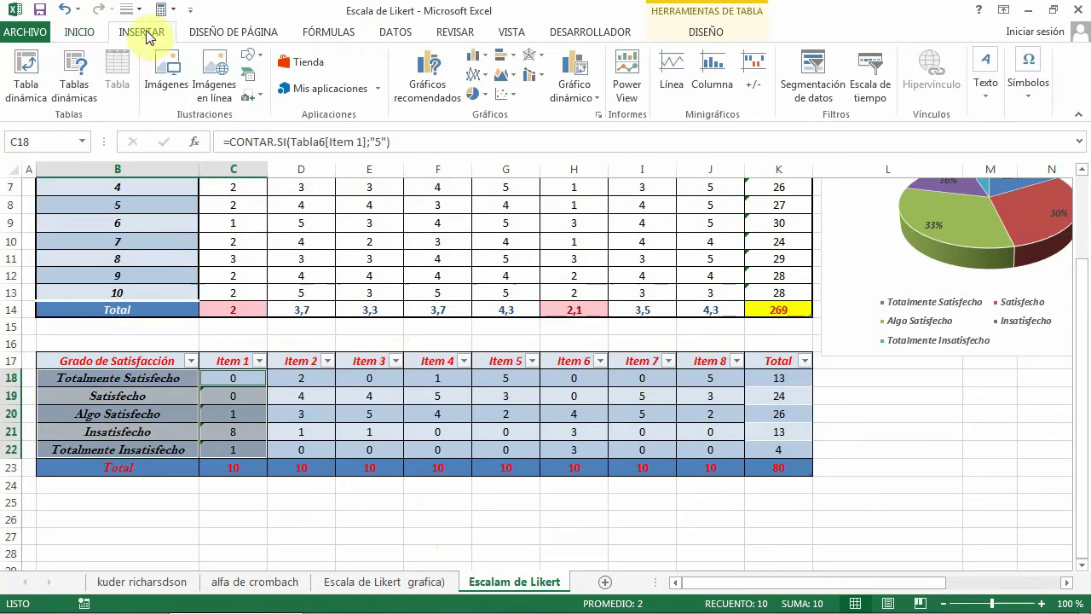
{"action": "left_click", "coordinate": [488, 95]}
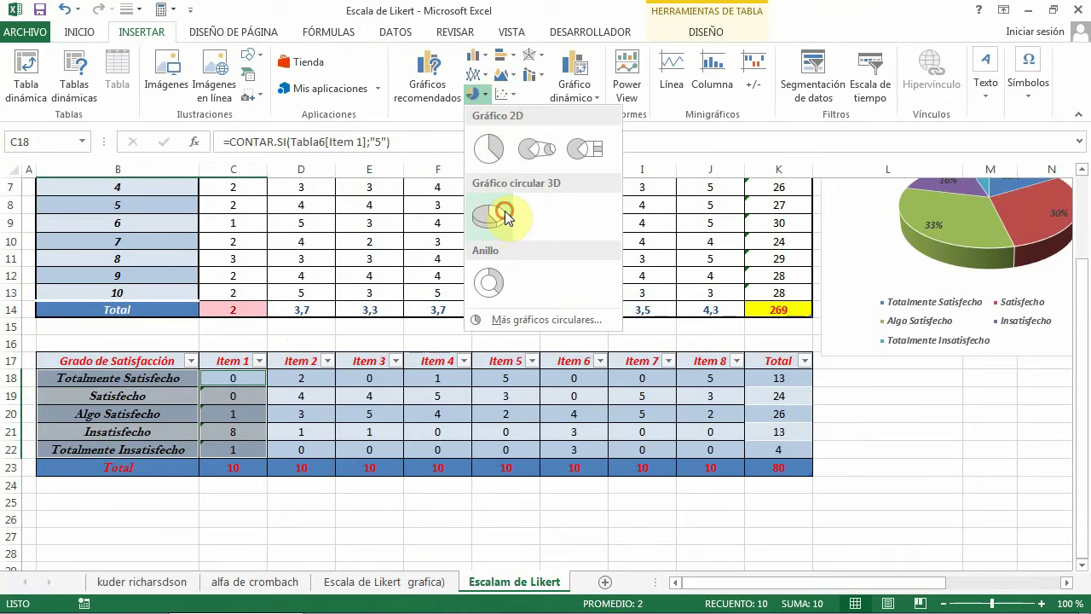
{"action": "left_click", "coordinate": [506, 218]}
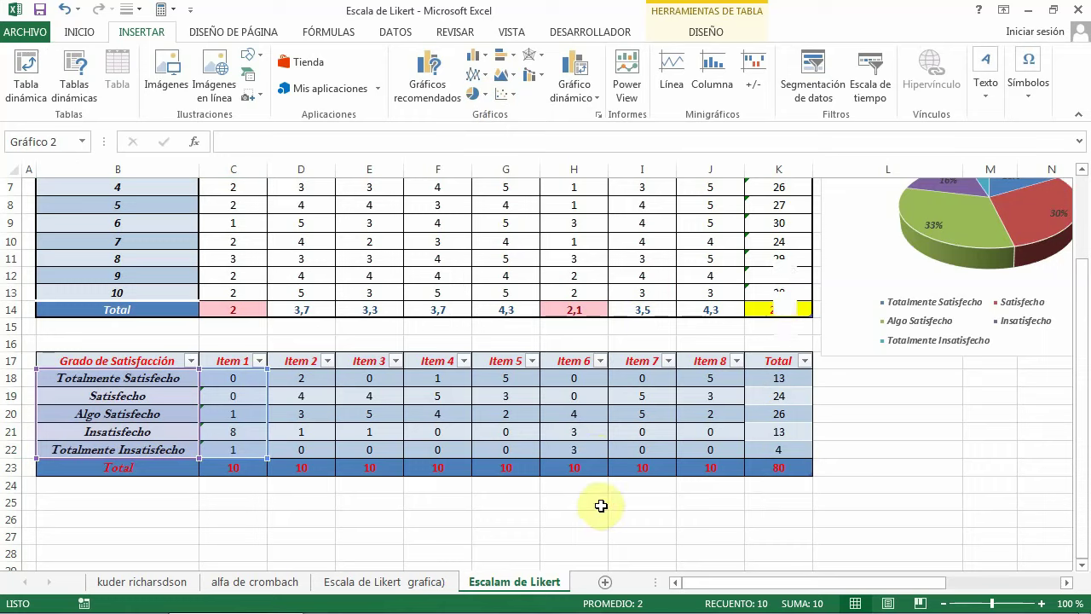
Move the new 'Título del gráfico' pie chart below the table, starting at about row 24
{"action": "scroll", "coordinate": [602, 499], "scroll_direction": "down", "scroll_amount": 2}
{"action": "scroll", "coordinate": [691, 238], "scroll_direction": "down", "scroll_amount": 2}
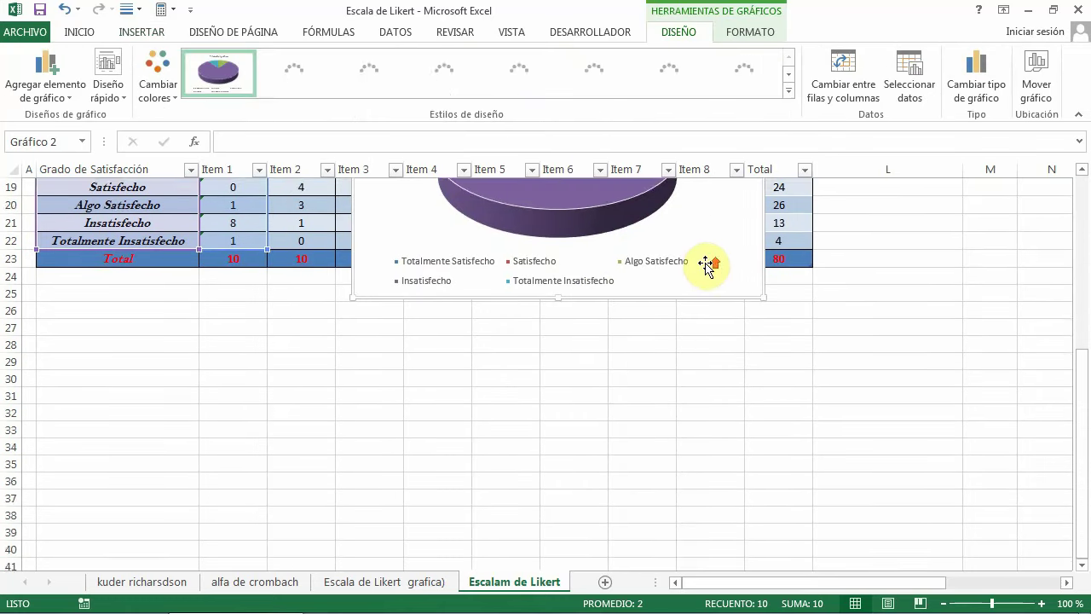
{"action": "scroll", "coordinate": [715, 223], "scroll_direction": "up", "scroll_amount": 1}
{"action": "scroll", "coordinate": [723, 223], "scroll_direction": "up", "scroll_amount": 3}
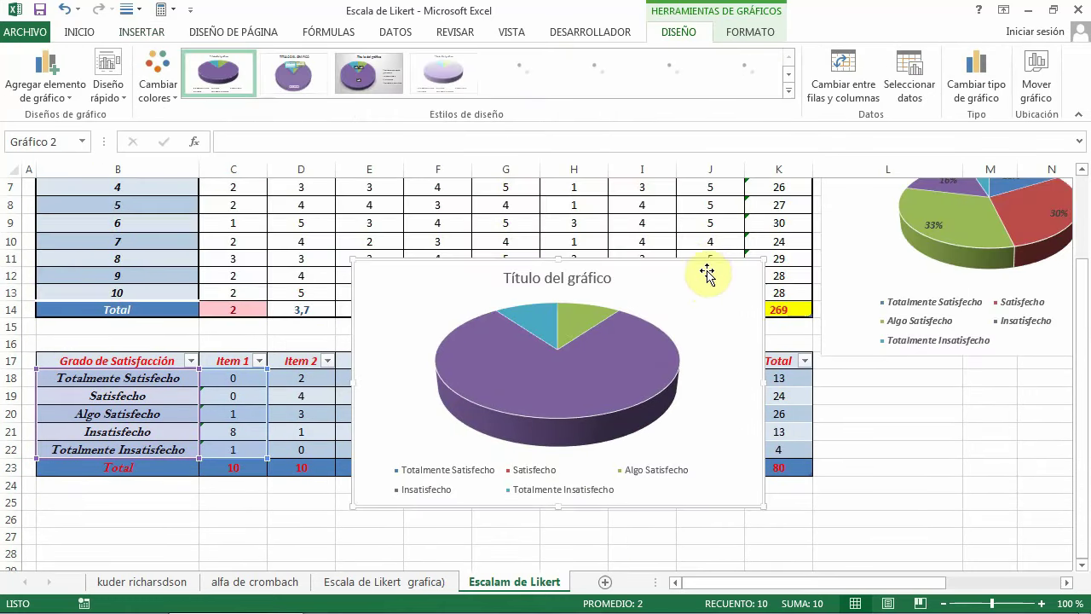
{"action": "left_click_drag", "start_coordinate": [558, 403], "coordinate": [359, 479]}
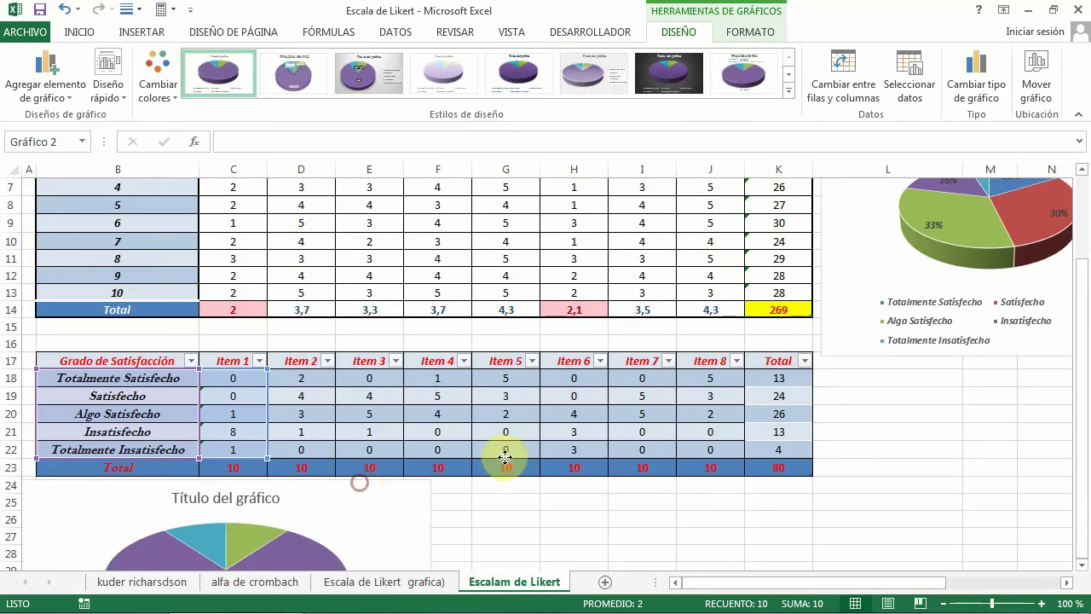
{"action": "scroll", "coordinate": [503, 458], "scroll_direction": "down", "scroll_amount": 3}
{"action": "scroll", "coordinate": [501, 455], "scroll_direction": "down", "scroll_amount": 2}
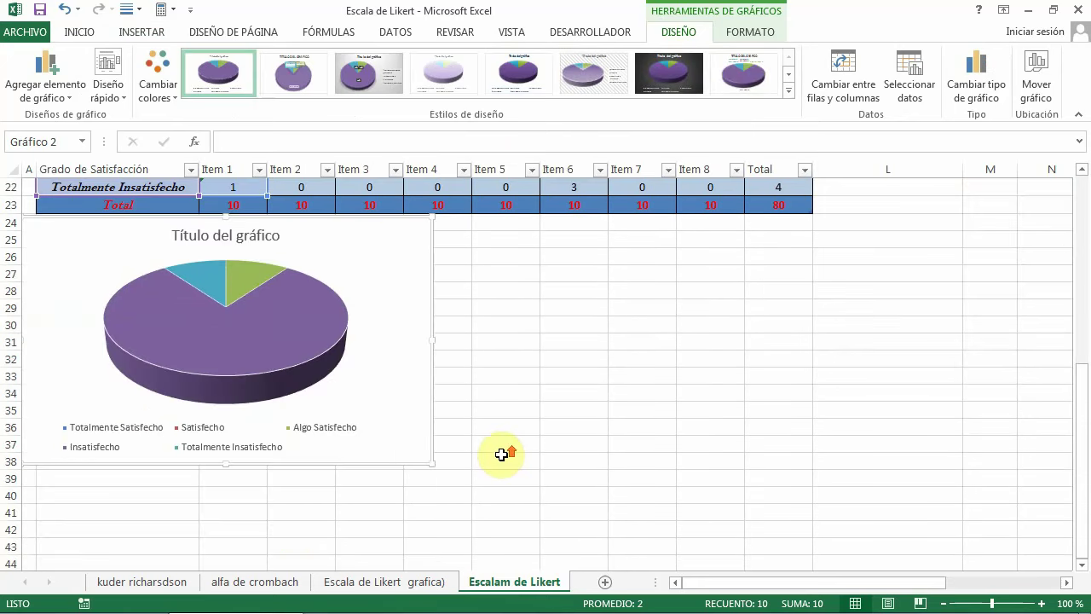
{"action": "scroll", "coordinate": [501, 455], "scroll_direction": "up", "scroll_amount": 2}
{"action": "scroll", "coordinate": [501, 455], "scroll_direction": "down", "scroll_amount": 1}
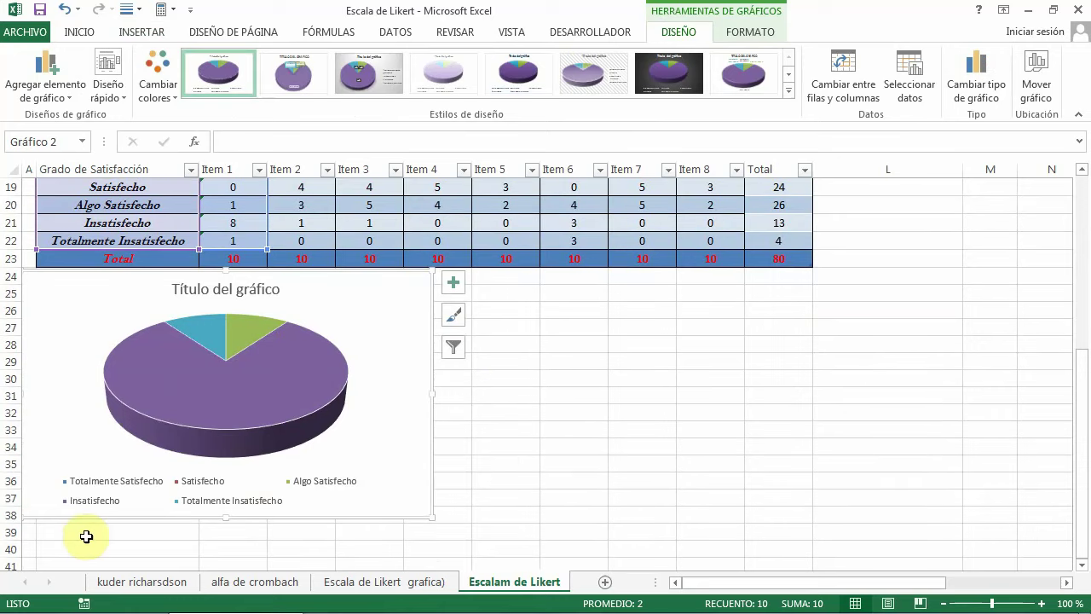
Label the Item 1 pie slices with percentages only (80%, 10%, 0%), removing the raw counts
{"action": "left_click", "coordinate": [232, 408]}
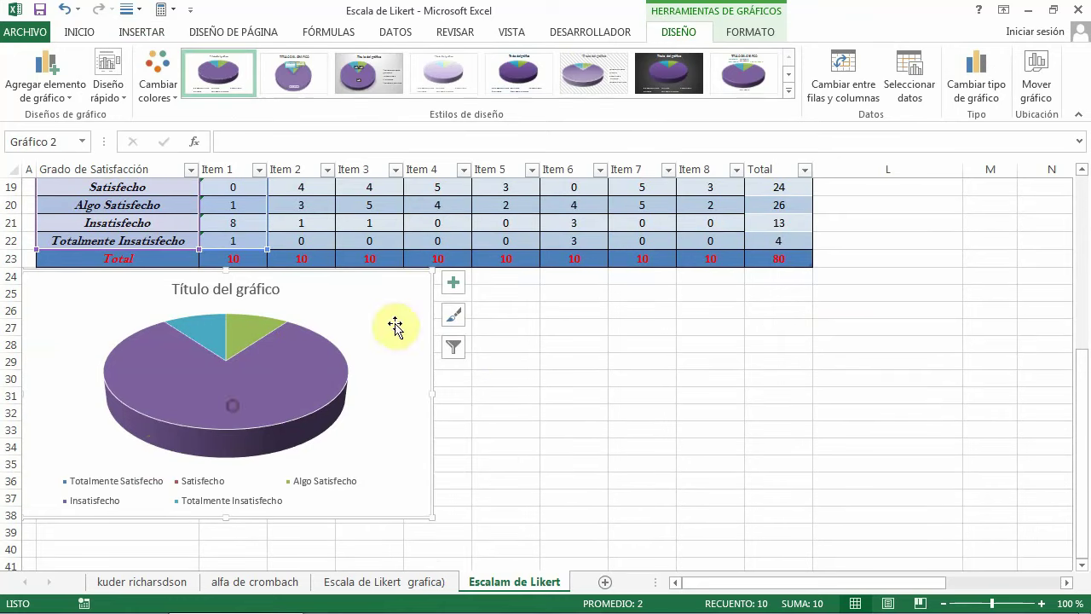
{"action": "left_click", "coordinate": [455, 283]}
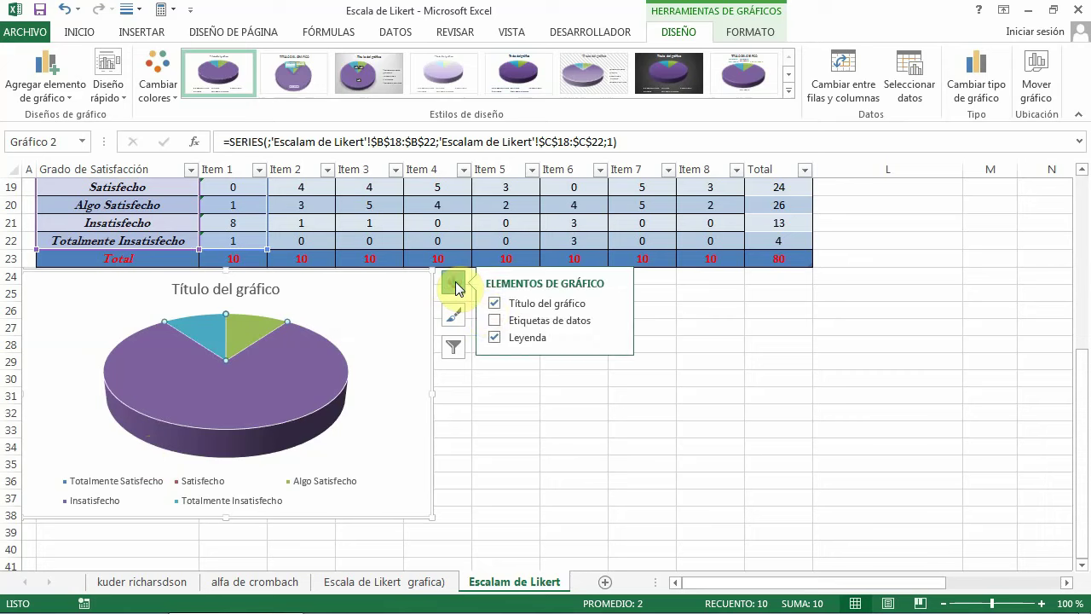
{"action": "left_click", "coordinate": [498, 321]}
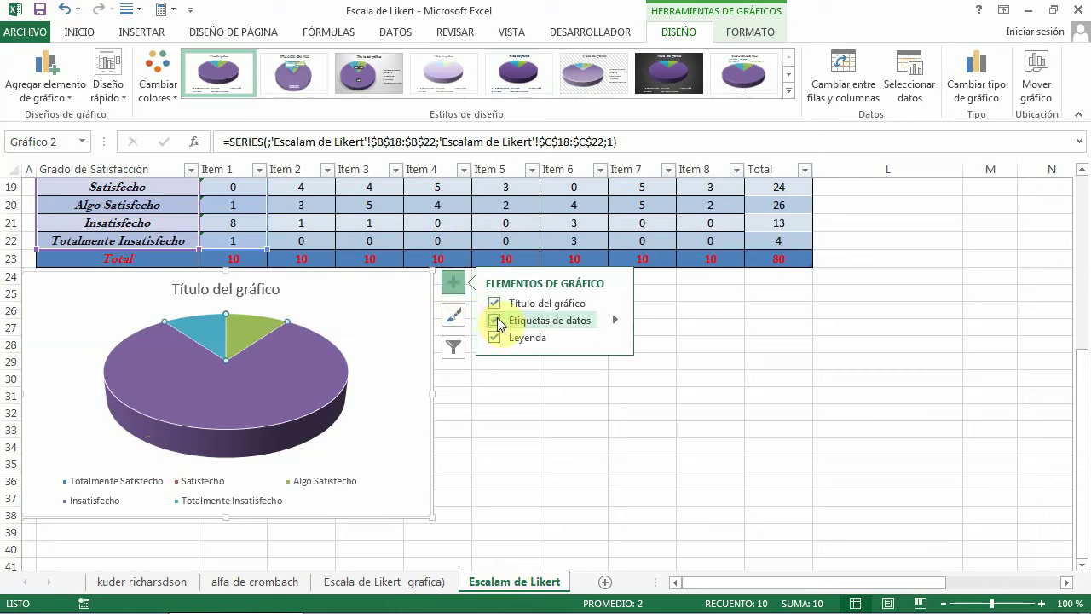
{"action": "left_click", "coordinate": [616, 321]}
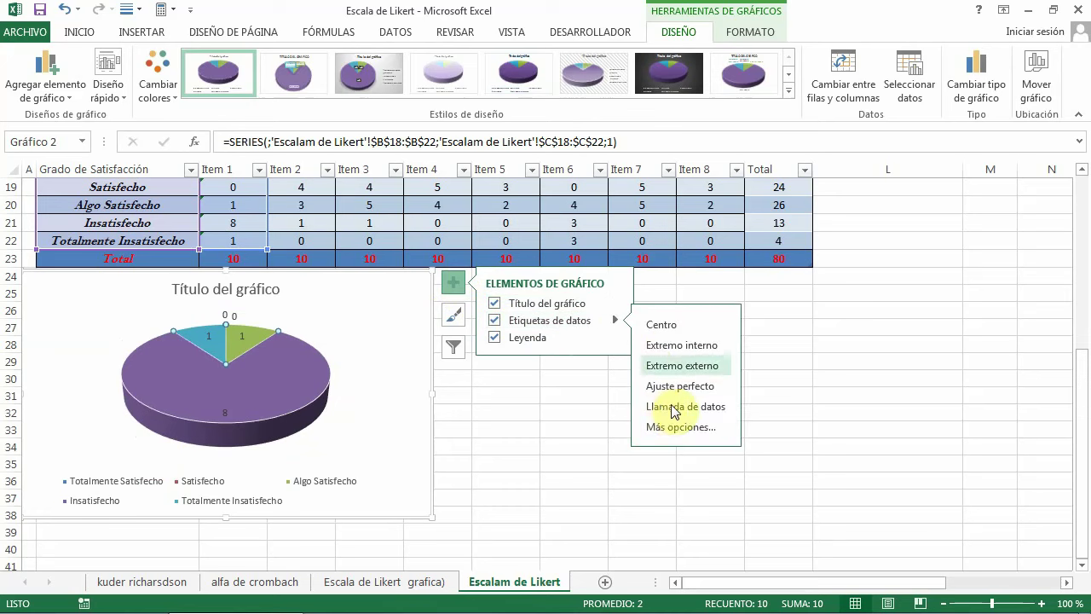
{"action": "left_click", "coordinate": [677, 425]}
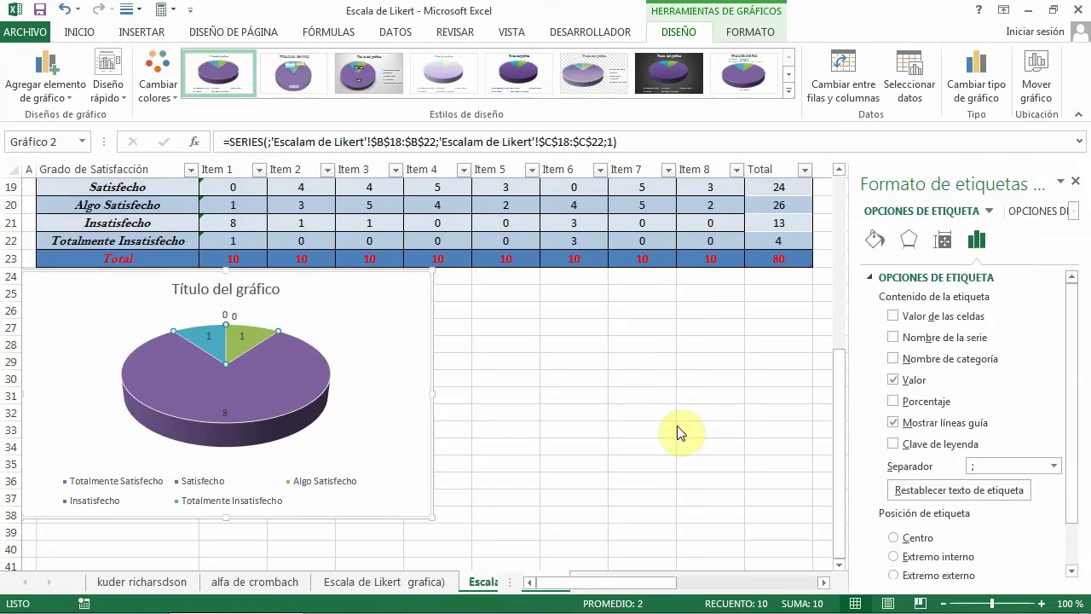
{"action": "left_click", "coordinate": [894, 402]}
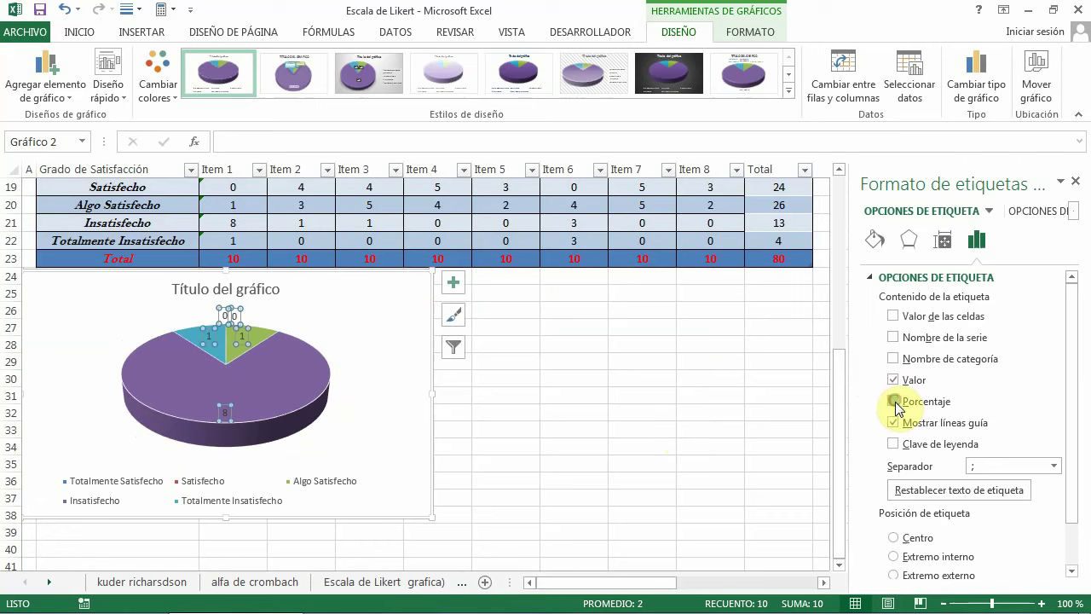
{"action": "left_click", "coordinate": [894, 380]}
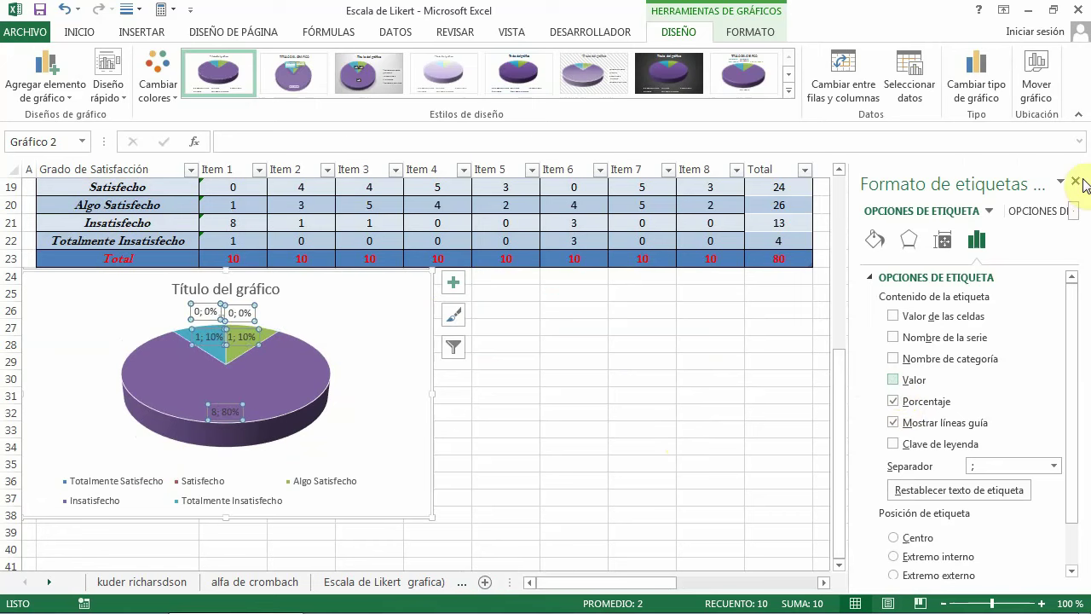
{"action": "left_click", "coordinate": [546, 460]}
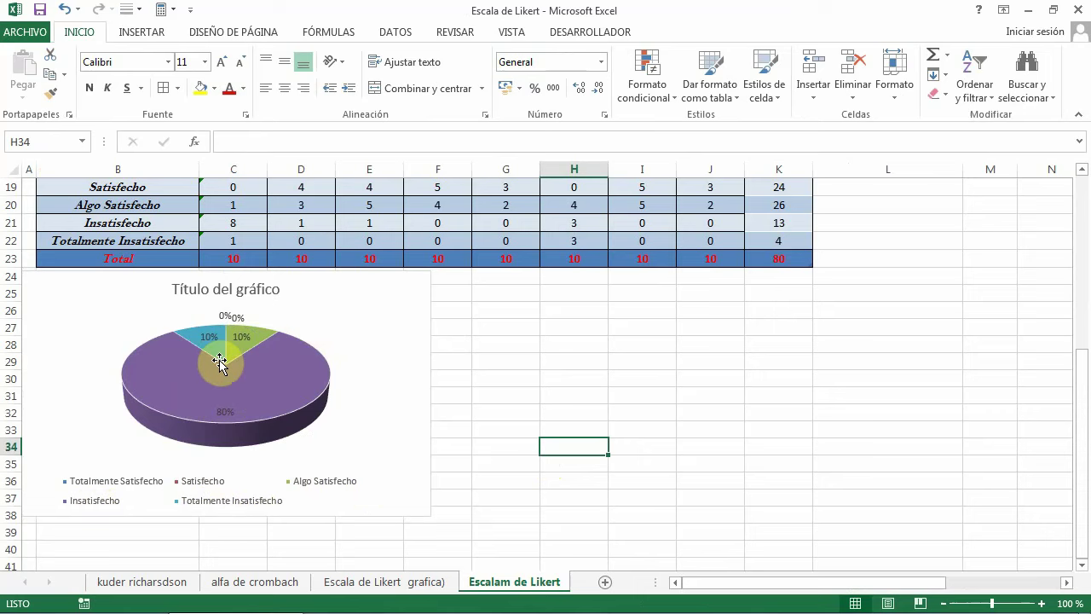
{"action": "scroll", "coordinate": [231, 324], "scroll_direction": "up", "scroll_amount": 2}
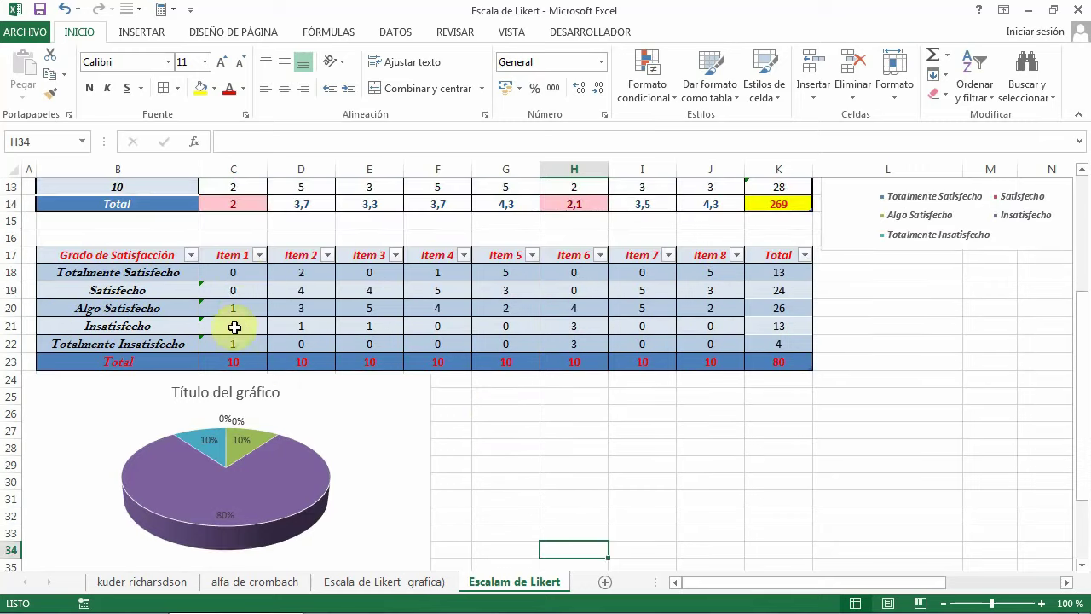
{"action": "scroll", "coordinate": [242, 359], "scroll_direction": "up", "scroll_amount": 1}
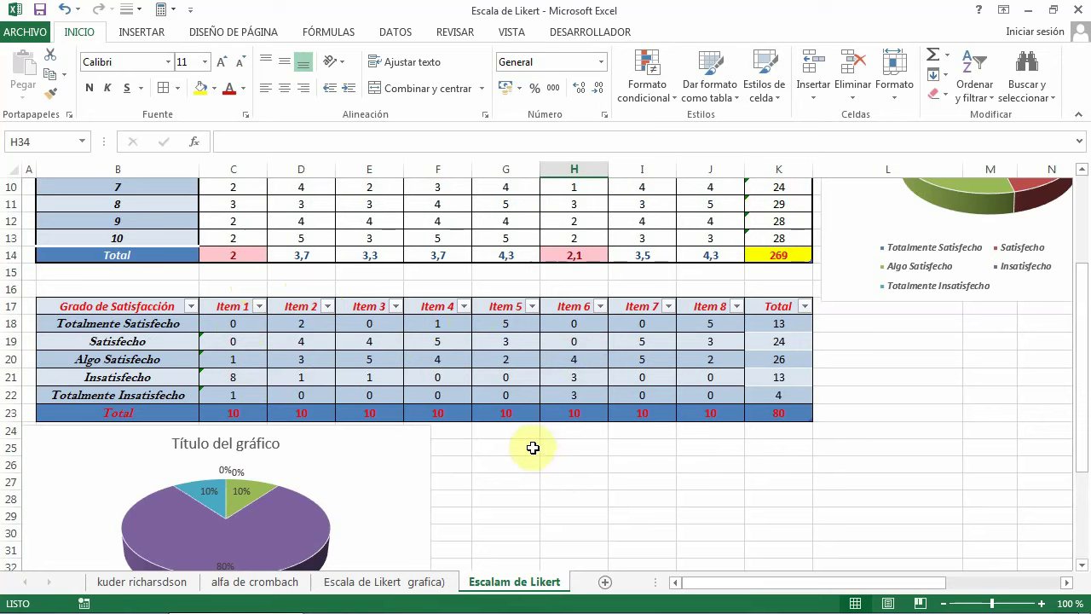
{"action": "scroll", "coordinate": [529, 459], "scroll_direction": "down", "scroll_amount": 1}
{"action": "scroll", "coordinate": [526, 460], "scroll_direction": "down", "scroll_amount": 1}
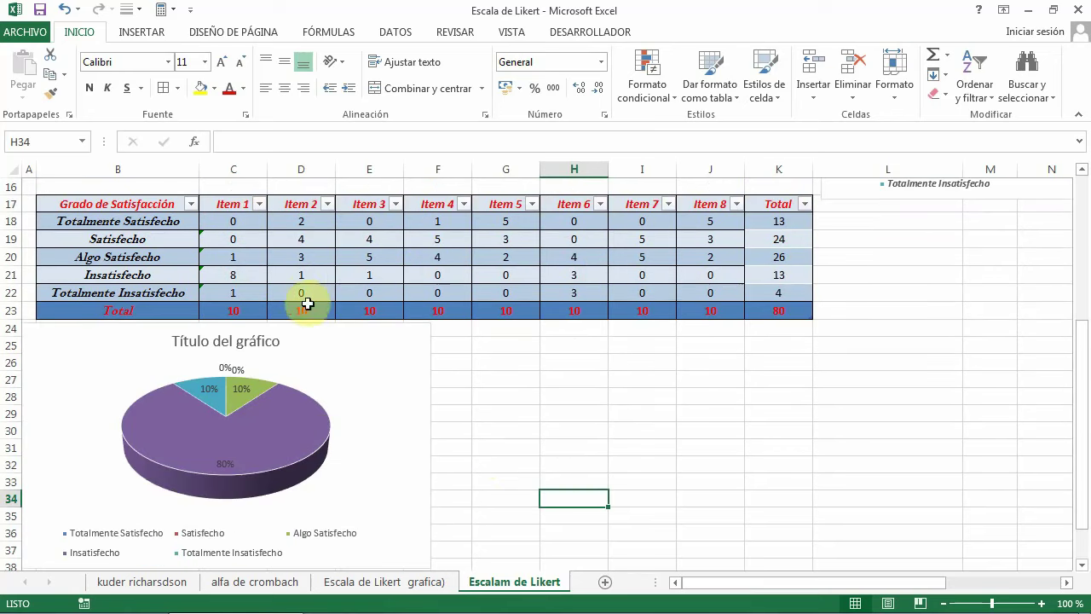
{"action": "scroll", "coordinate": [294, 290], "scroll_direction": "up", "scroll_amount": 2}
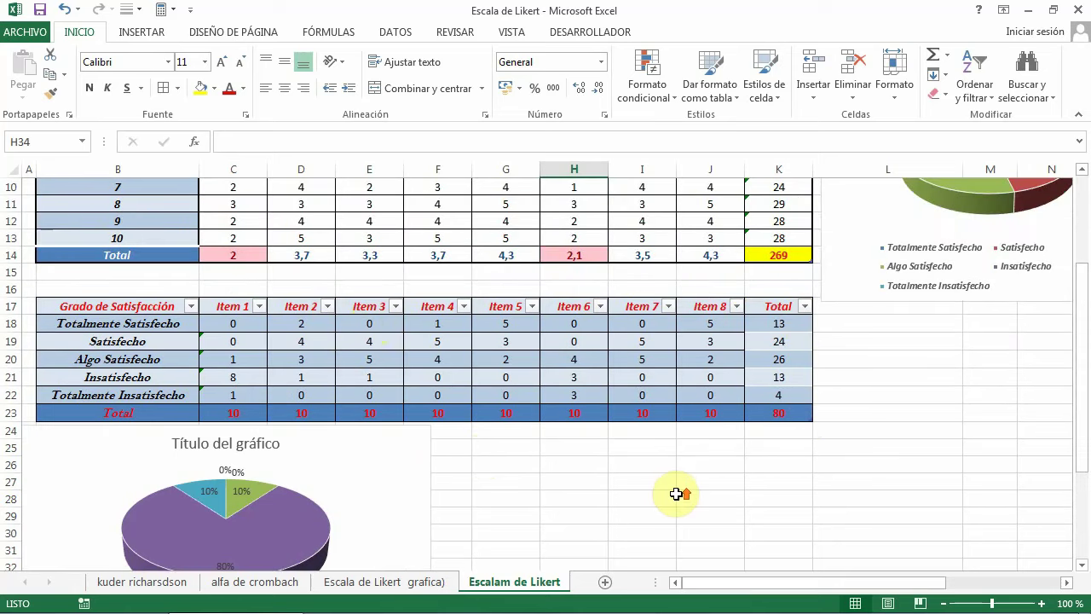
{"action": "scroll", "coordinate": [677, 494], "scroll_direction": "up", "scroll_amount": 2}
{"action": "scroll", "coordinate": [685, 496], "scroll_direction": "up", "scroll_amount": 1}
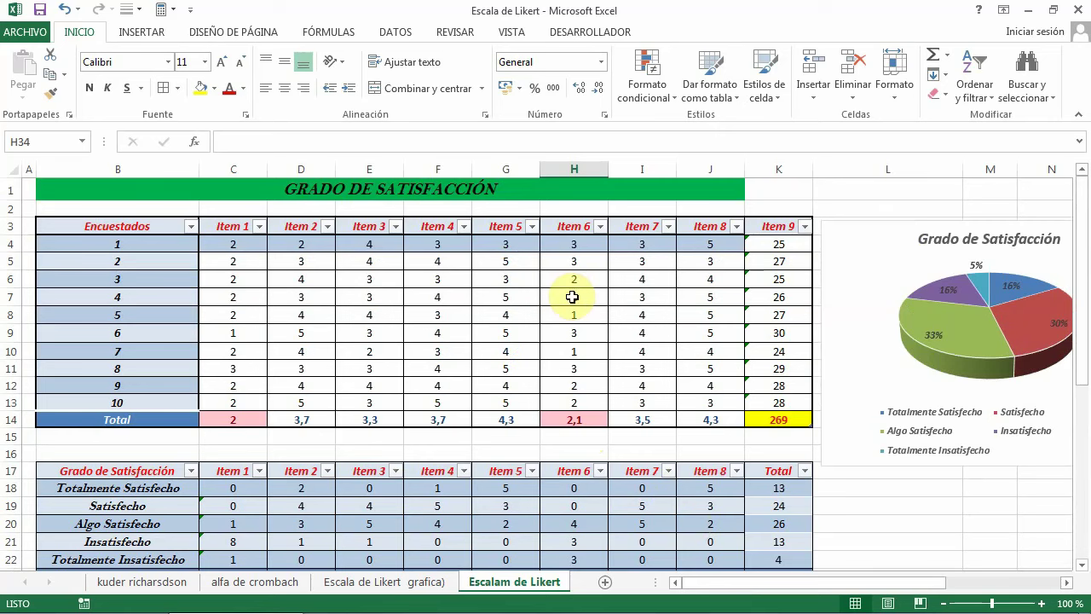
{"action": "left_click", "coordinate": [581, 297]}
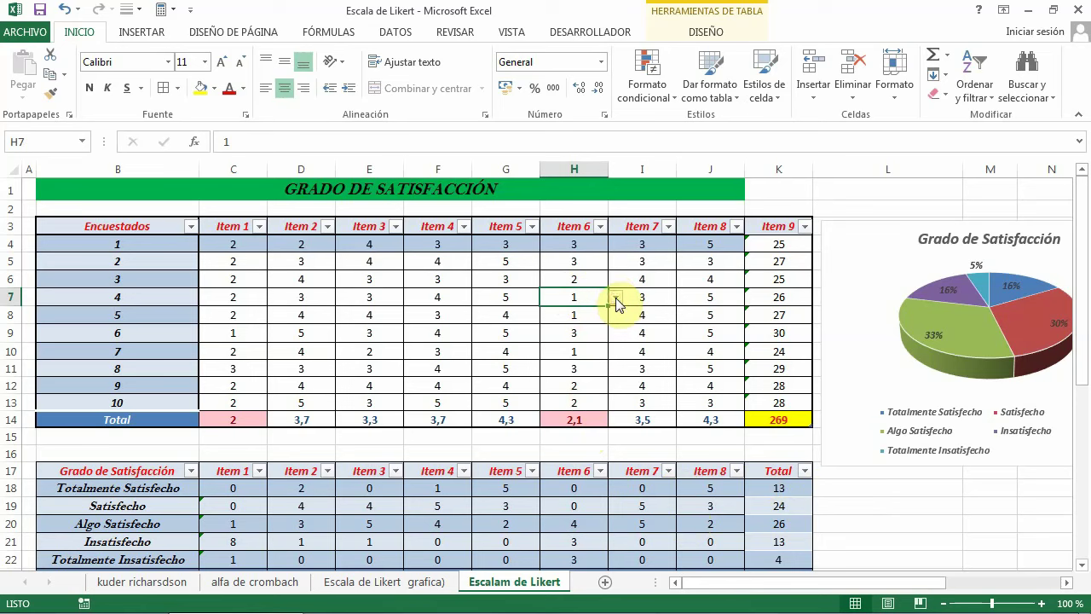
Change respondent 4's Item 6 answer in H7 from 1 to 5, then select the Total row
{"action": "left_click", "coordinate": [616, 297]}
{"action": "left_click", "coordinate": [563, 312]}
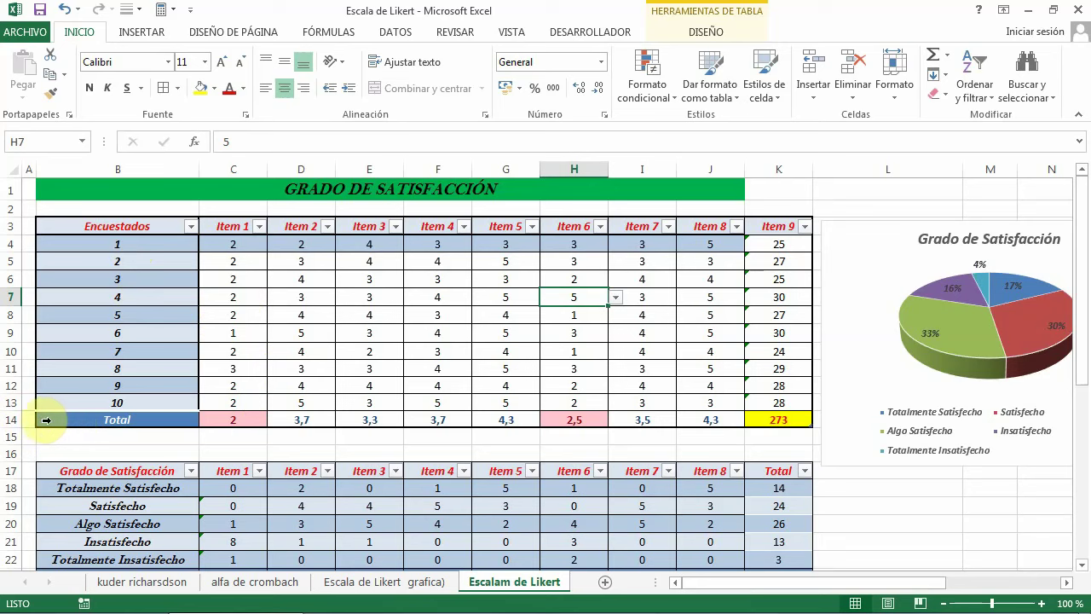
{"action": "left_click", "coordinate": [46, 419]}
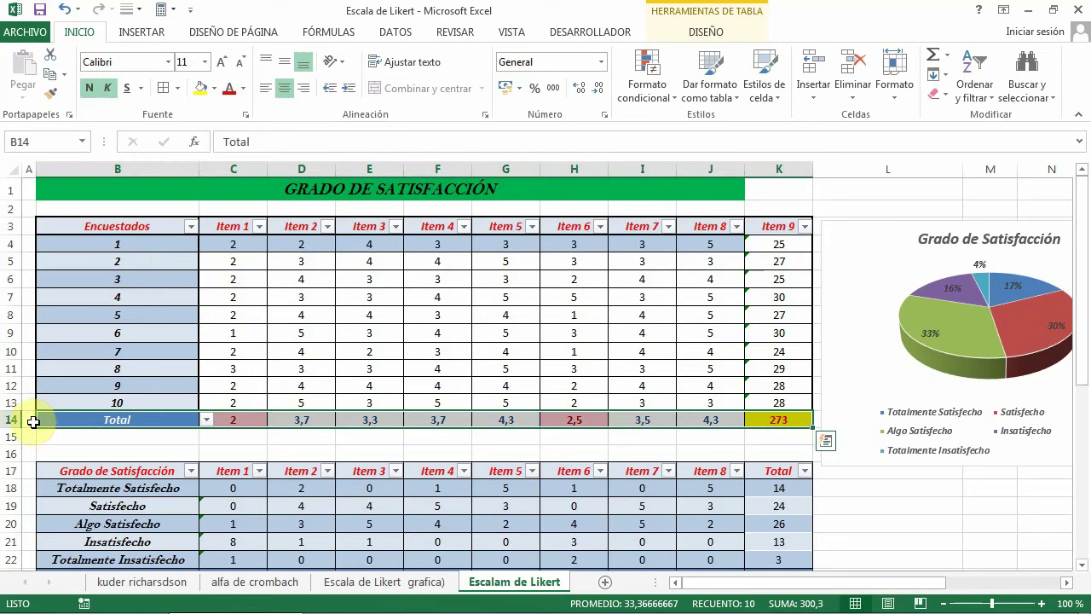
Insert a new row 14 above the Total row and enter 3 for Items 1 and 2
{"action": "left_click", "coordinate": [27, 420]}
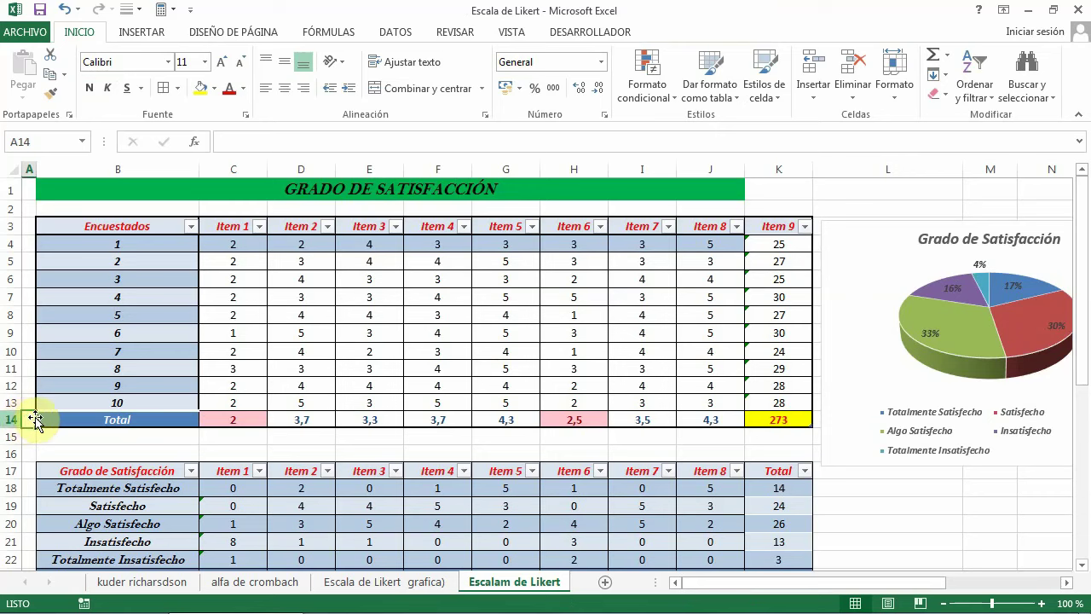
{"action": "left_click", "coordinate": [815, 92]}
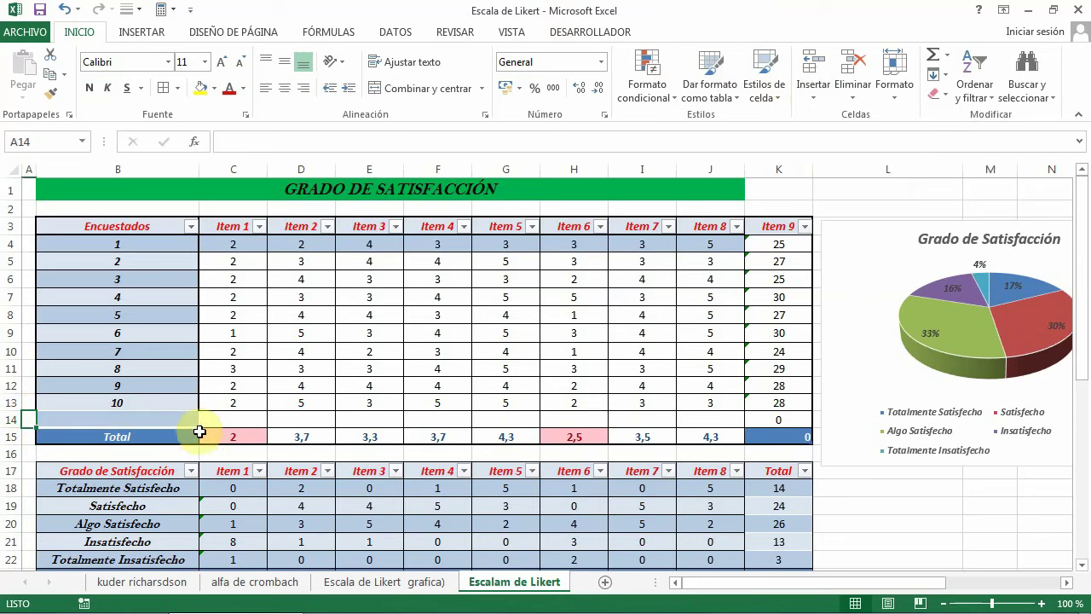
{"action": "left_click", "coordinate": [227, 419]}
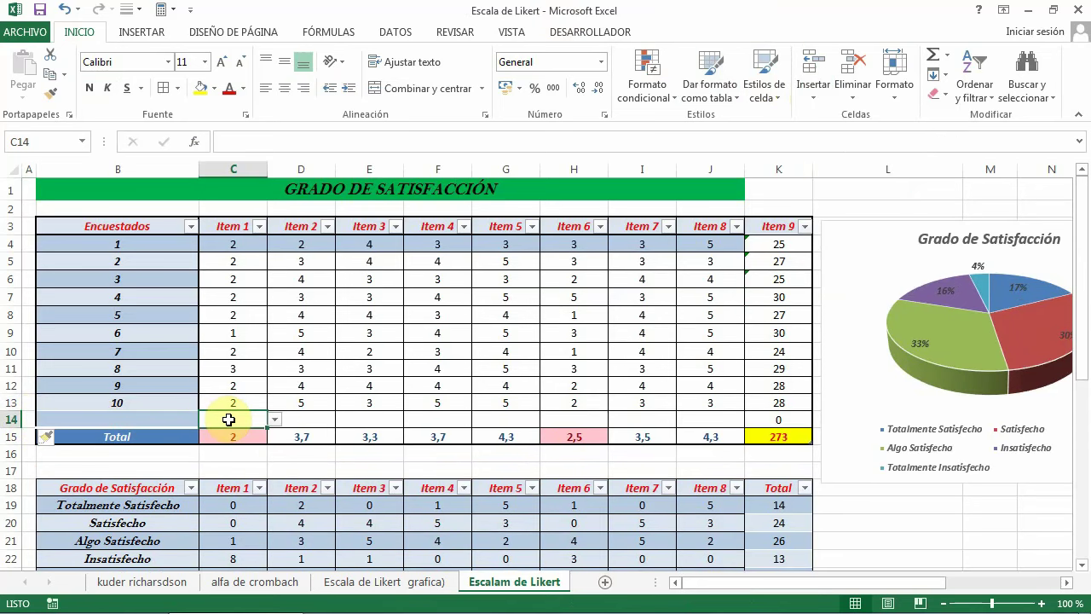
{"action": "type", "text": "3"}
{"action": "type", "text": "33"}
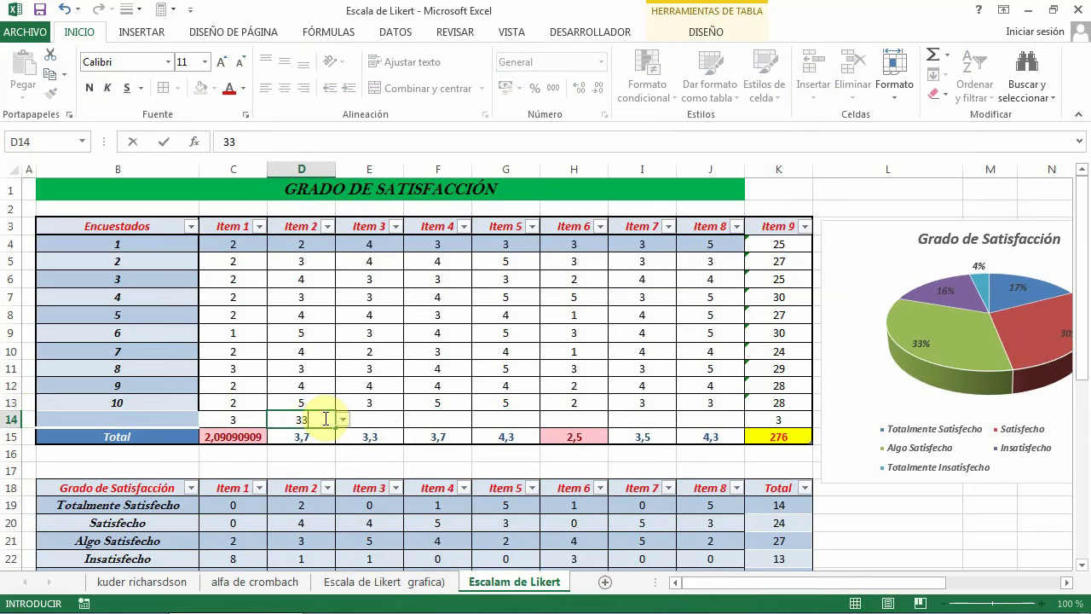
{"action": "key", "text": "BackSpace"}
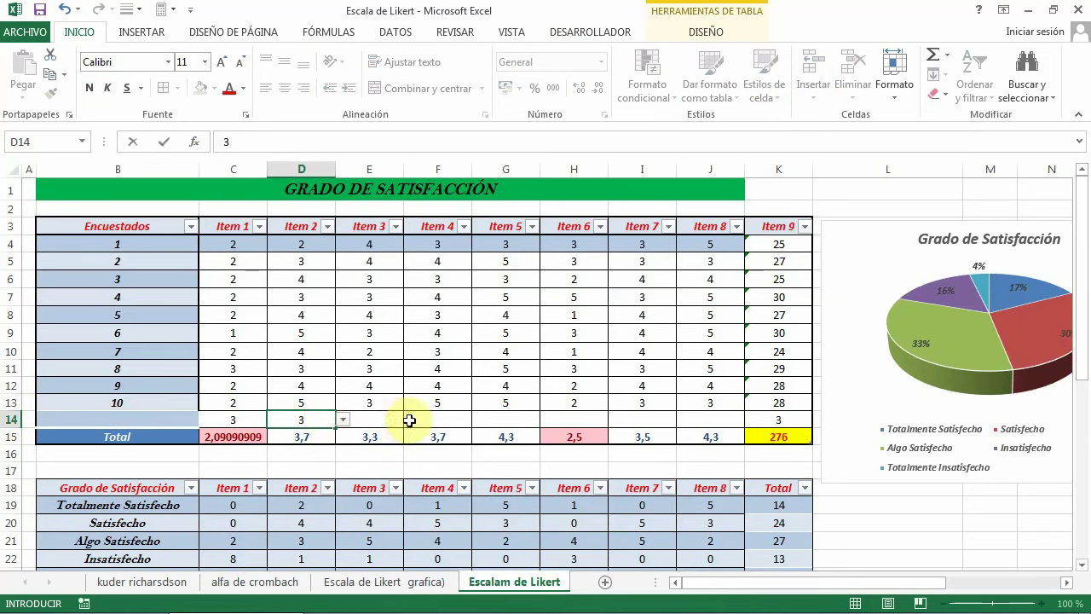
{"action": "key", "text": "Tab"}
Choose 5, 4 and 4 from the dropdowns for Items 3–5 of the new row
{"action": "left_click", "coordinate": [412, 419]}
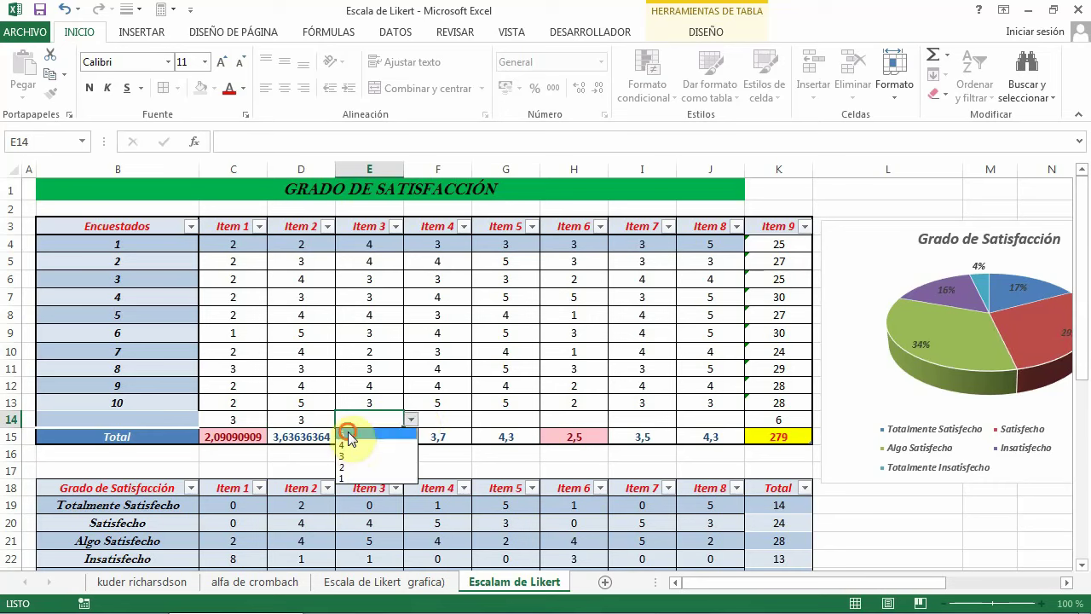
{"action": "left_click", "coordinate": [358, 431]}
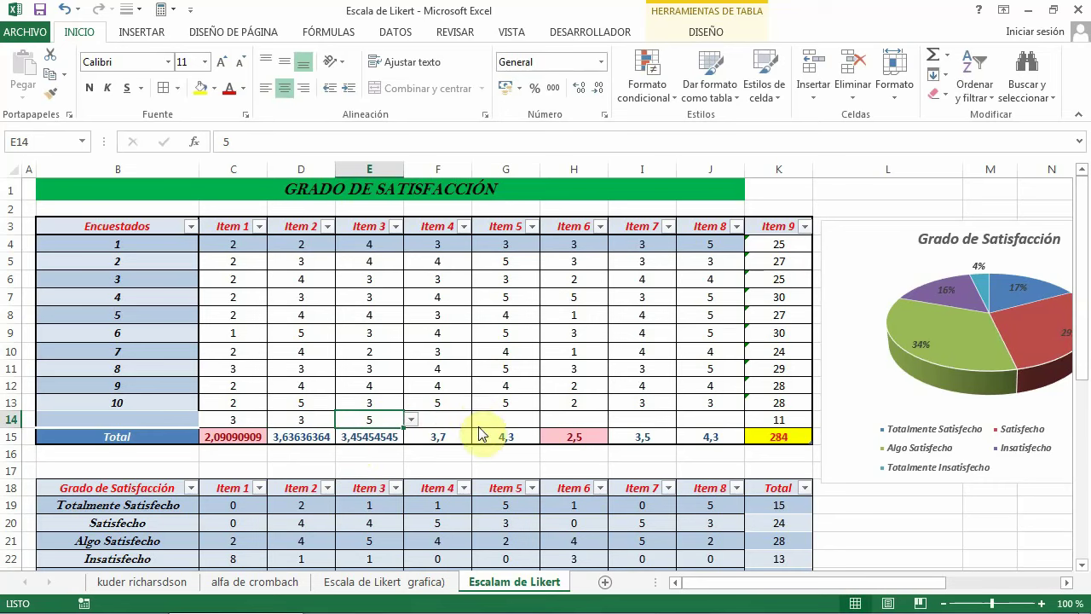
{"action": "key", "text": "Tab"}
{"action": "left_click", "coordinate": [480, 419]}
{"action": "left_click", "coordinate": [410, 450]}
{"action": "key", "text": "Tab"}
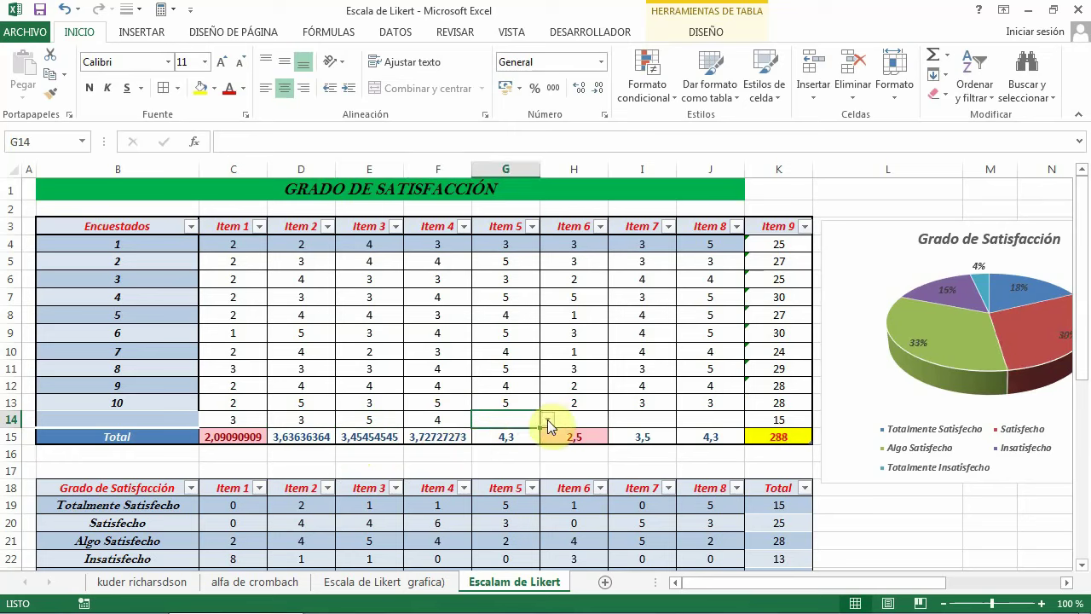
{"action": "left_click", "coordinate": [547, 419]}
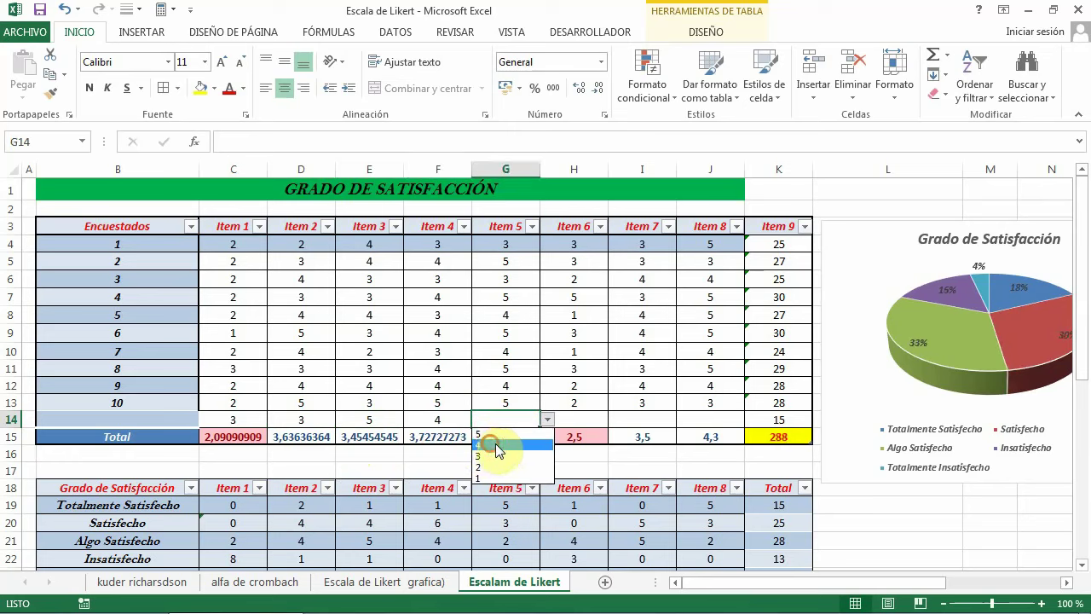
{"action": "left_click", "coordinate": [495, 444]}
Choose 5, 3 and 3 for Items 6–8, bringing the new row's total to 30
{"action": "left_click", "coordinate": [581, 418]}
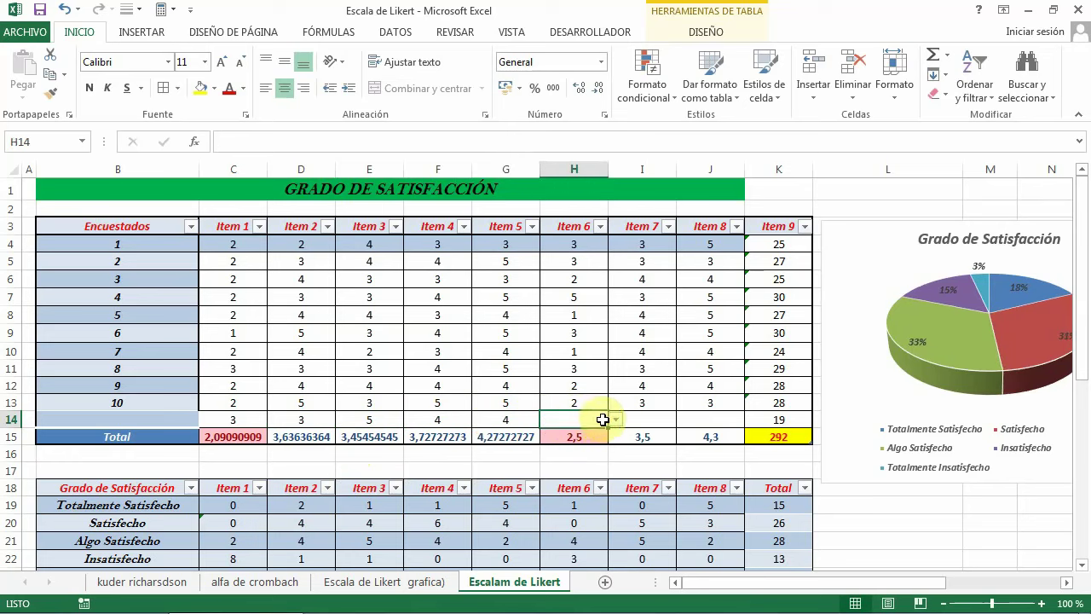
{"action": "left_click", "coordinate": [614, 419]}
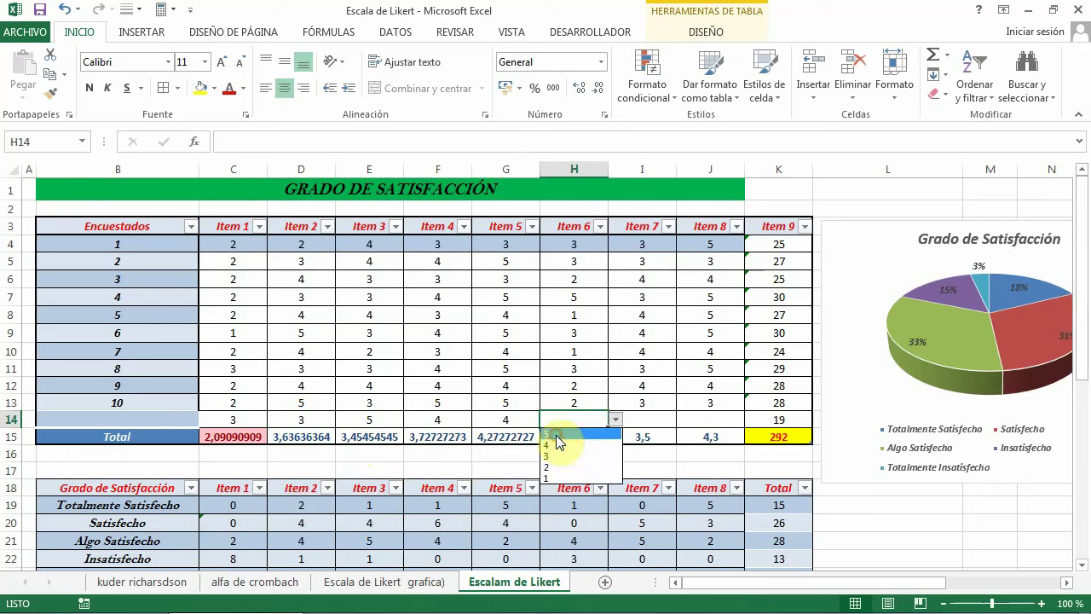
{"action": "left_click", "coordinate": [554, 433]}
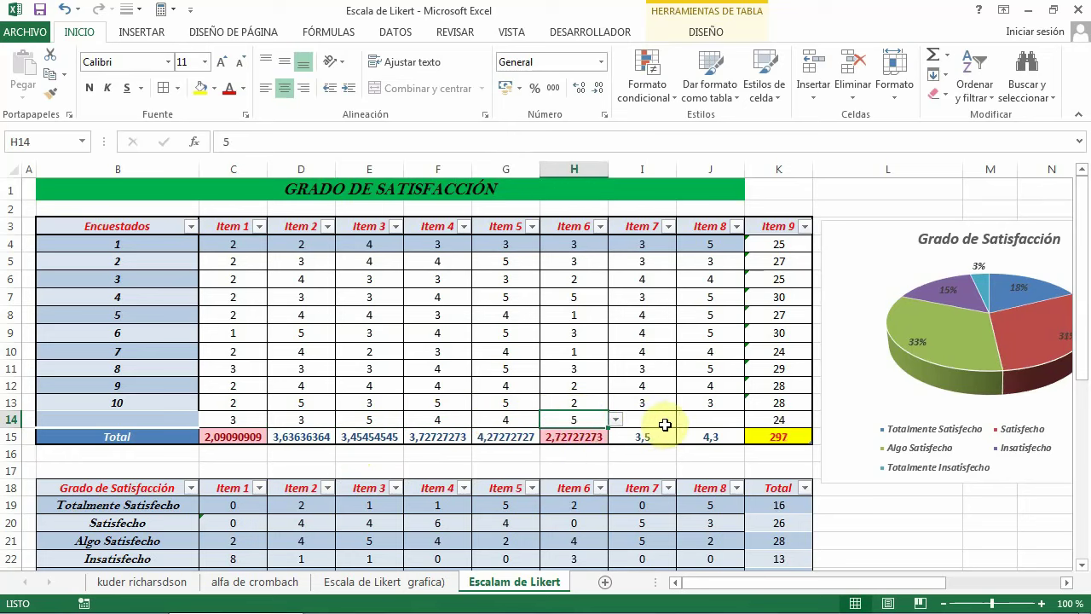
{"action": "left_click", "coordinate": [666, 419]}
{"action": "left_click", "coordinate": [682, 419]}
{"action": "left_click", "coordinate": [685, 419]}
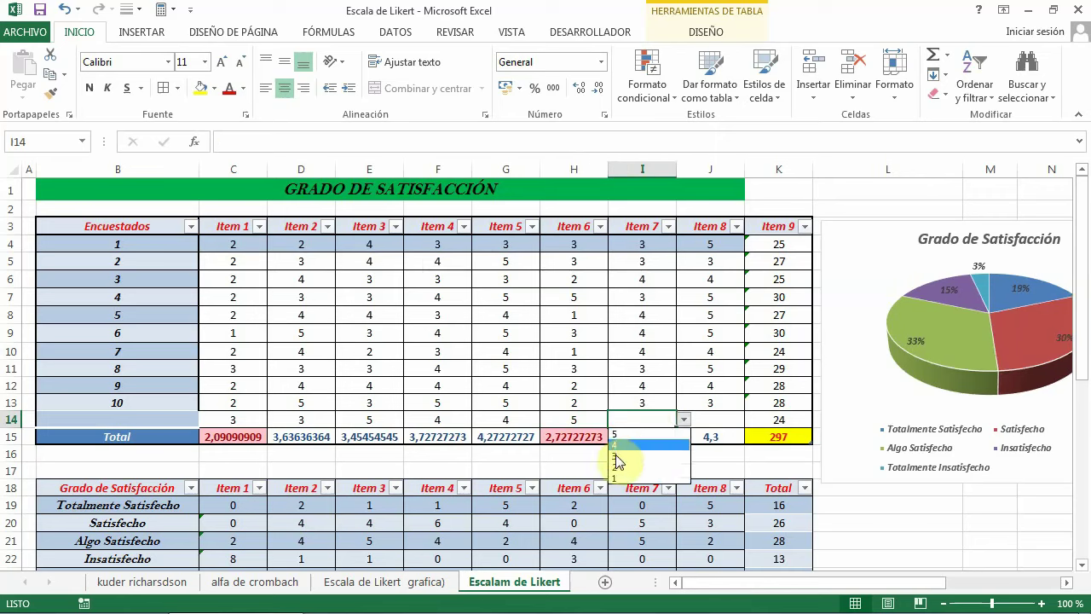
{"action": "left_click", "coordinate": [618, 458]}
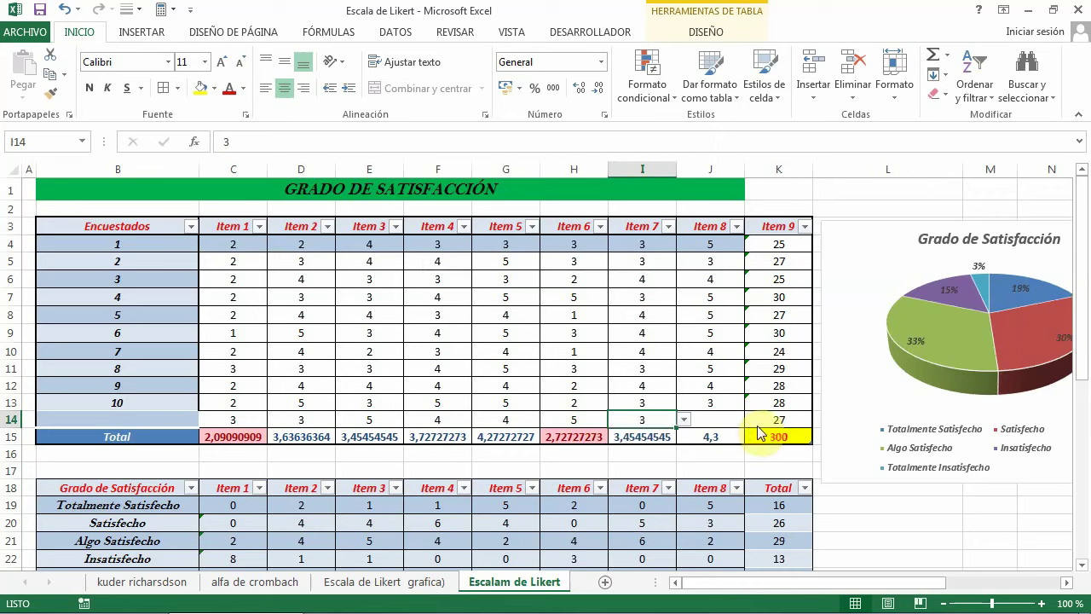
{"action": "left_click", "coordinate": [740, 420]}
{"action": "left_click", "coordinate": [754, 420]}
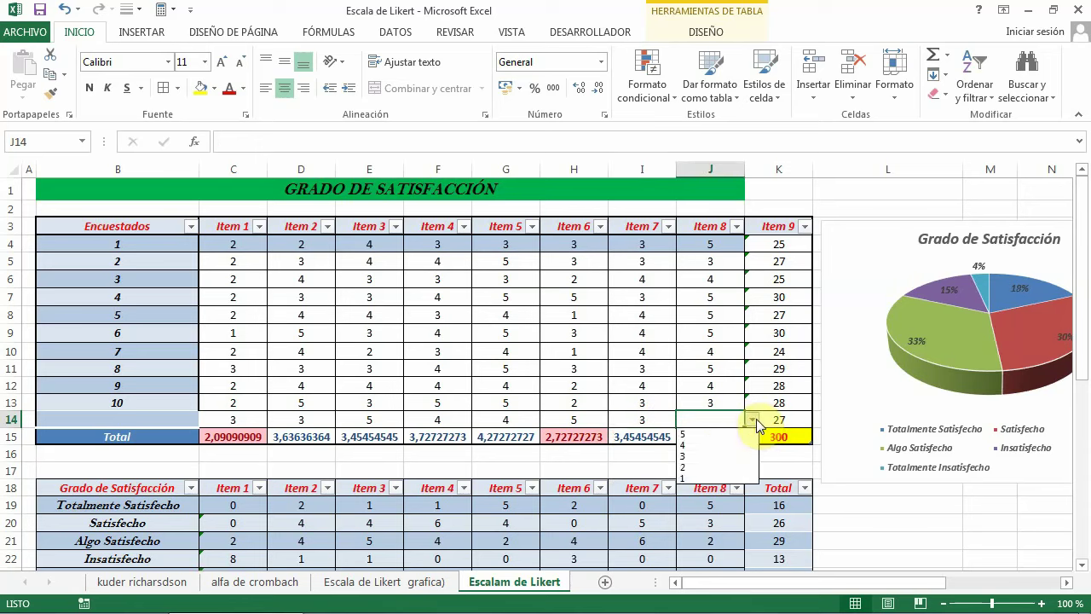
{"action": "left_click", "coordinate": [697, 457]}
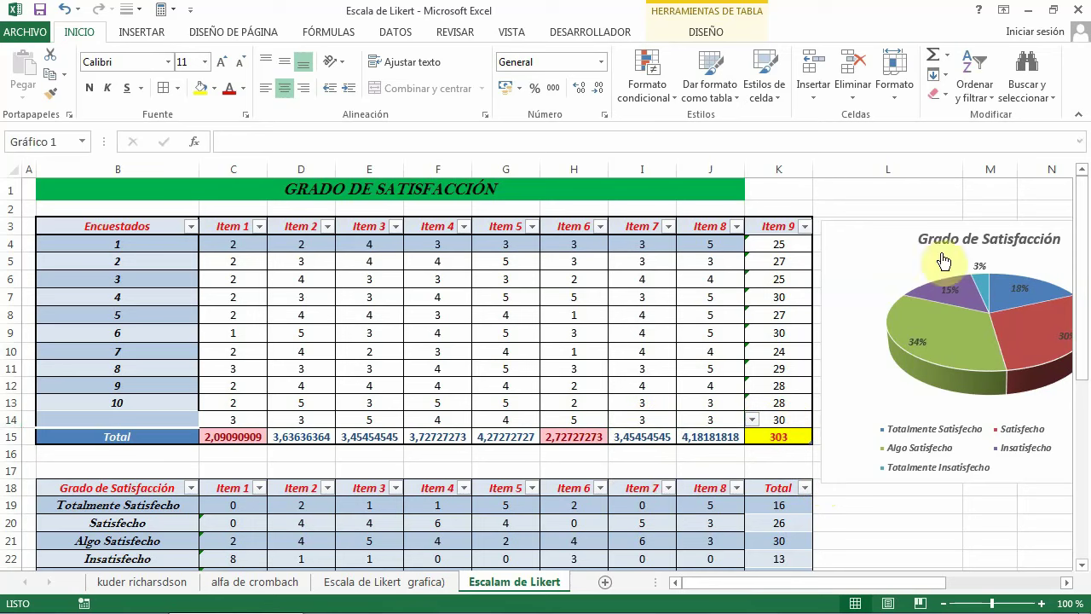
{"action": "left_click", "coordinate": [971, 297]}
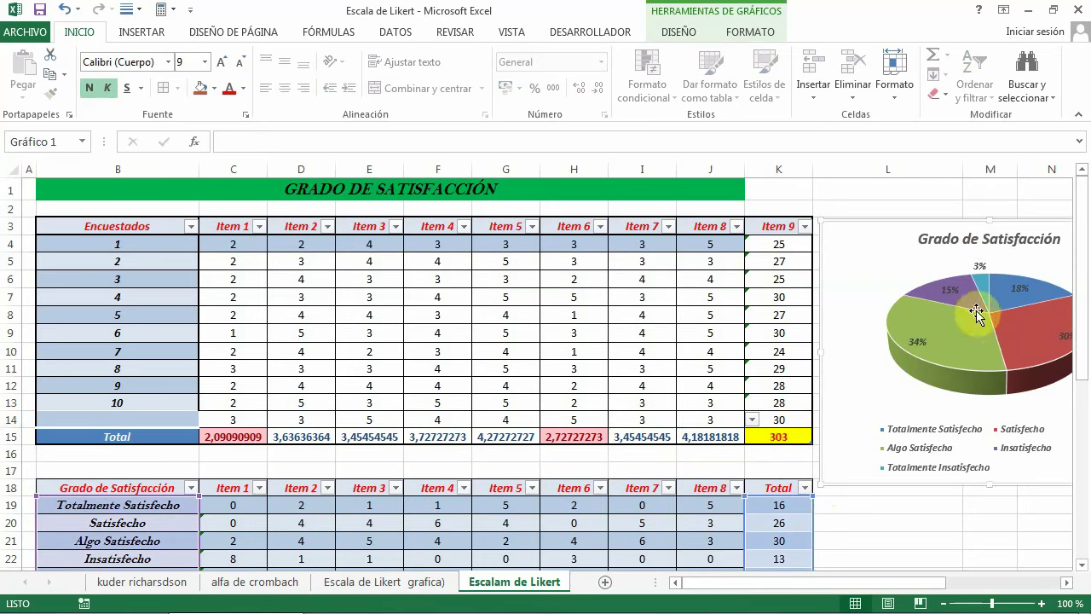
{"action": "scroll", "coordinate": [309, 446], "scroll_direction": "down", "scroll_amount": 2}
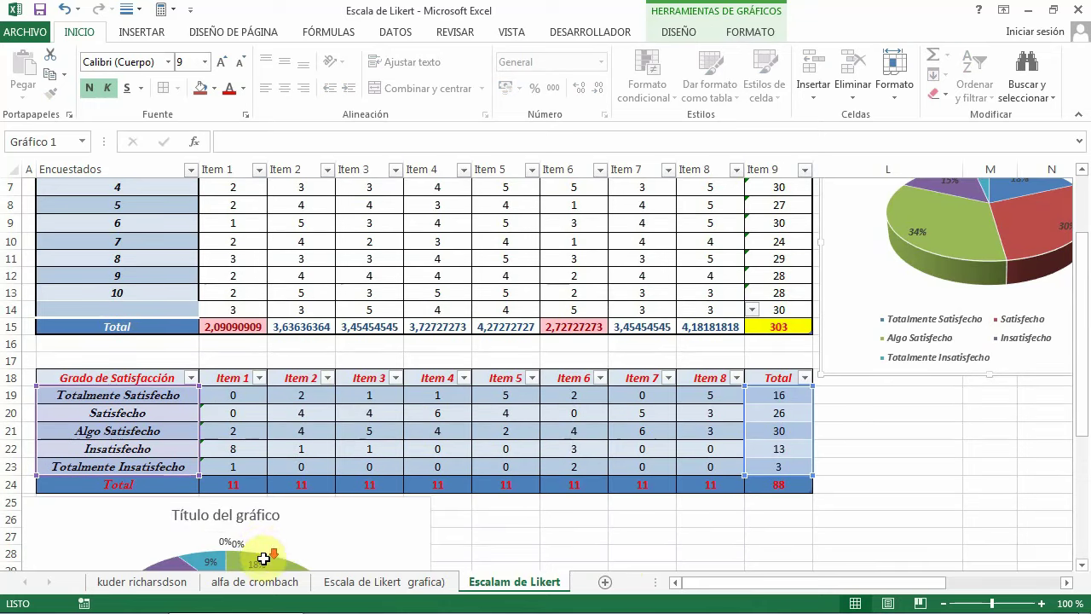
{"action": "scroll", "coordinate": [217, 537], "scroll_direction": "down", "scroll_amount": 2}
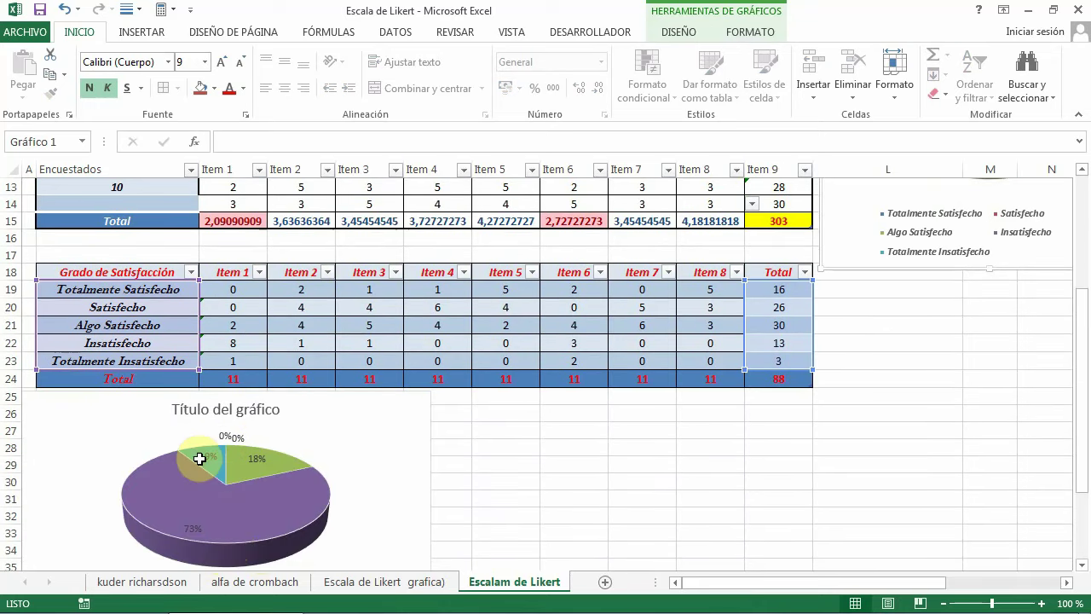
{"action": "scroll", "coordinate": [198, 405], "scroll_direction": "down", "scroll_amount": 5}
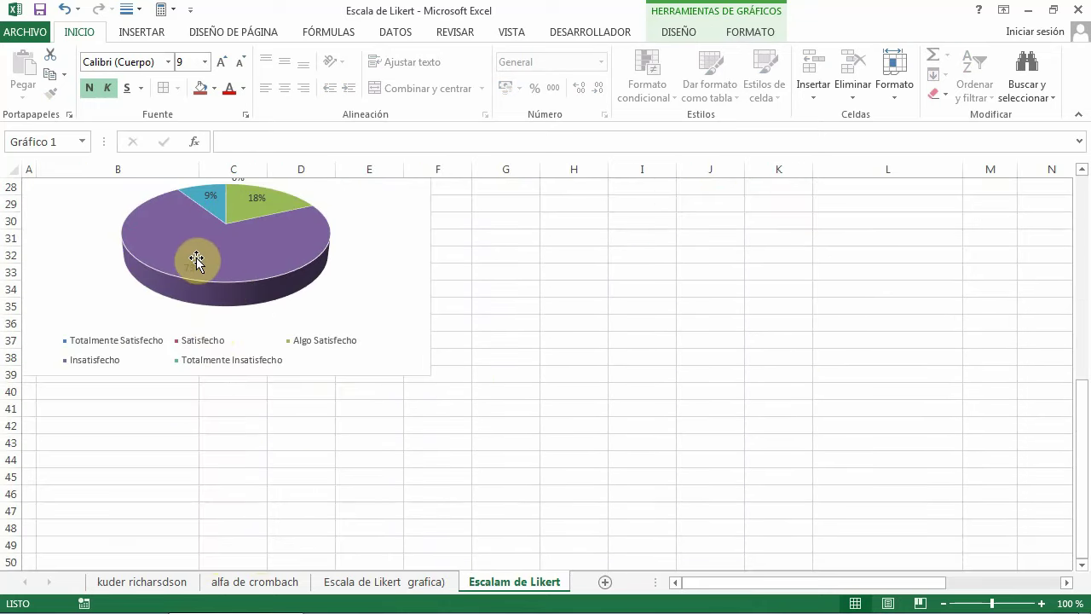
{"action": "scroll", "coordinate": [569, 410], "scroll_direction": "up", "scroll_amount": 1}
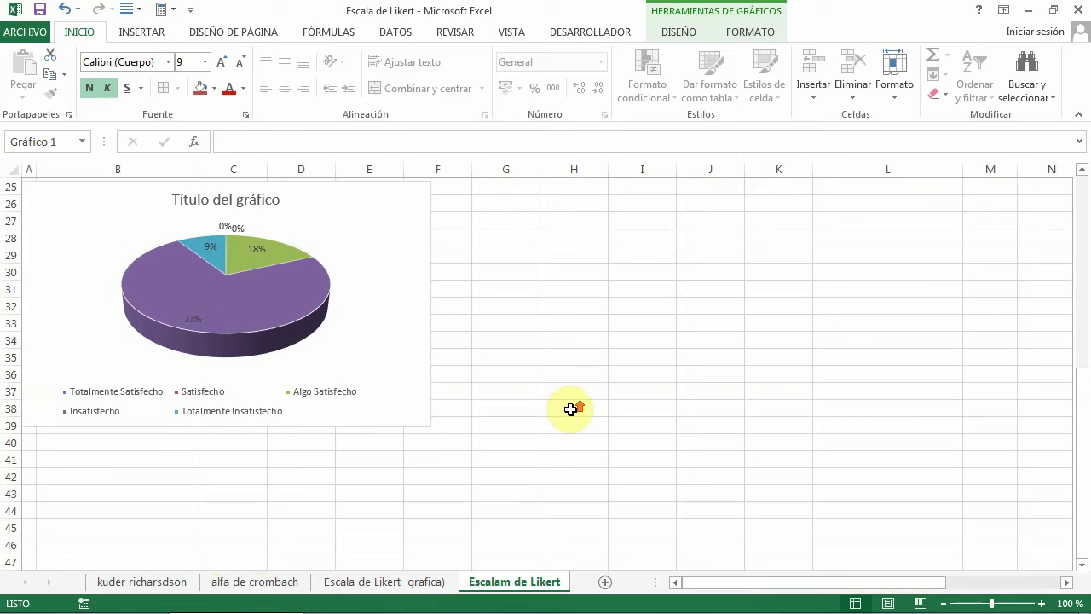
{"action": "scroll", "coordinate": [565, 397], "scroll_direction": "up", "scroll_amount": 2}
{"action": "scroll", "coordinate": [816, 236], "scroll_direction": "up", "scroll_amount": 5}
{"action": "scroll", "coordinate": [884, 264], "scroll_direction": "up", "scroll_amount": 1}
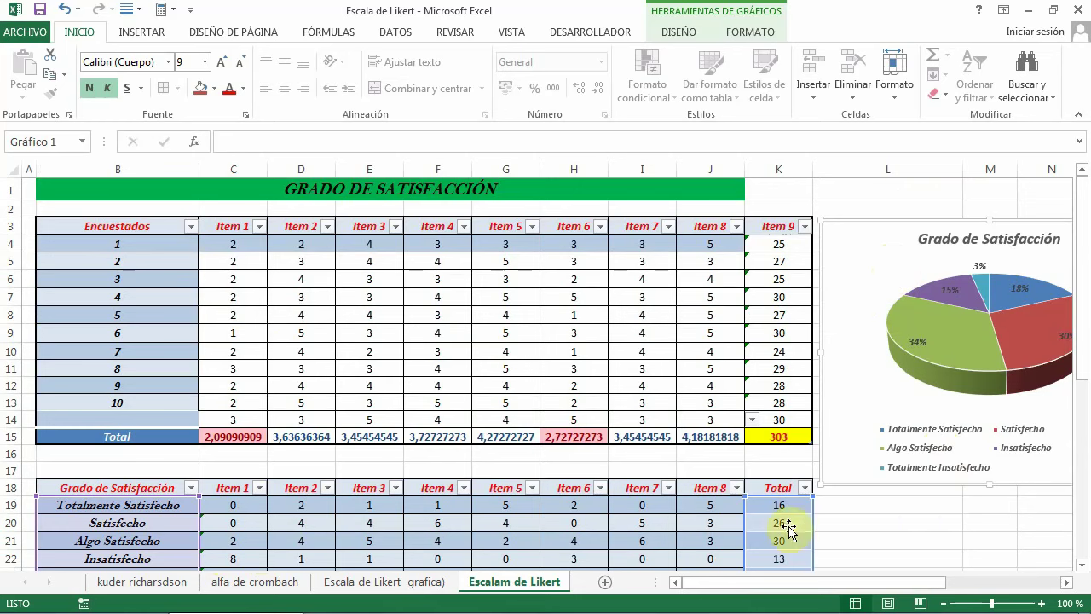
{"action": "scroll", "coordinate": [914, 504], "scroll_direction": "down", "scroll_amount": 1}
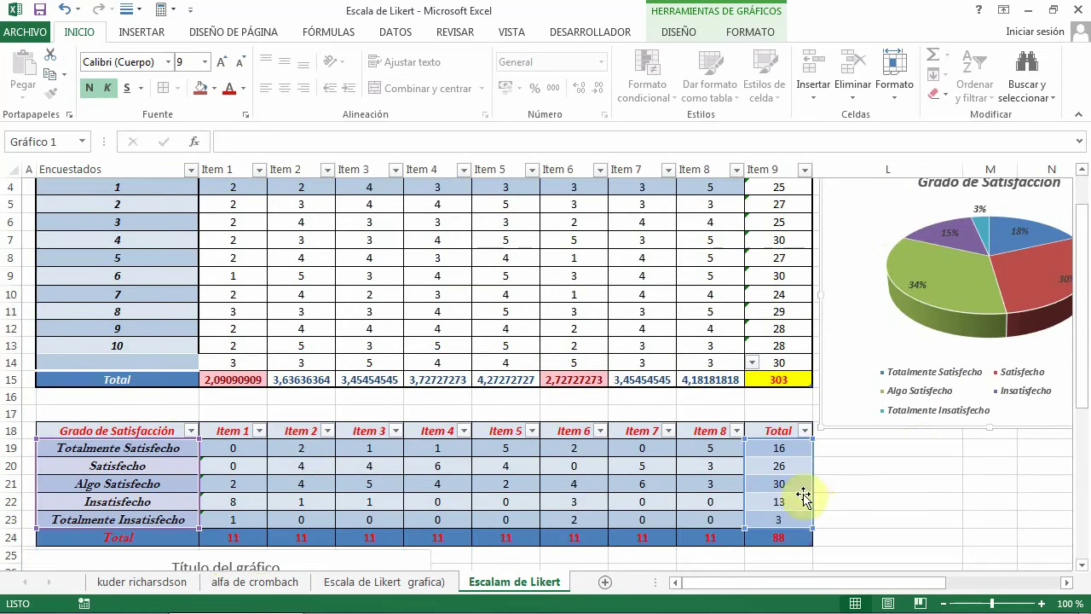
{"action": "left_click_drag", "start_coordinate": [219, 379], "coordinate": [733, 382]}
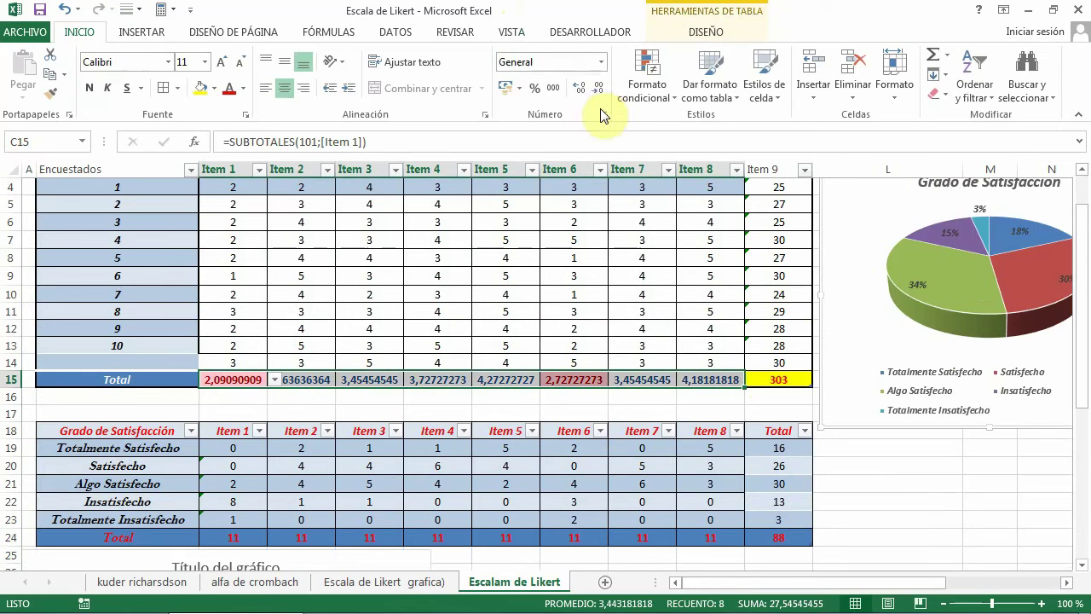
Format the row 15 Item totals as numbers rounded to one decimal place
{"action": "left_click", "coordinate": [599, 90]}
{"action": "left_click", "coordinate": [600, 90]}
{"action": "left_click", "coordinate": [600, 89]}
{"action": "left_click", "coordinate": [600, 91]}
{"action": "left_click", "coordinate": [600, 91]}
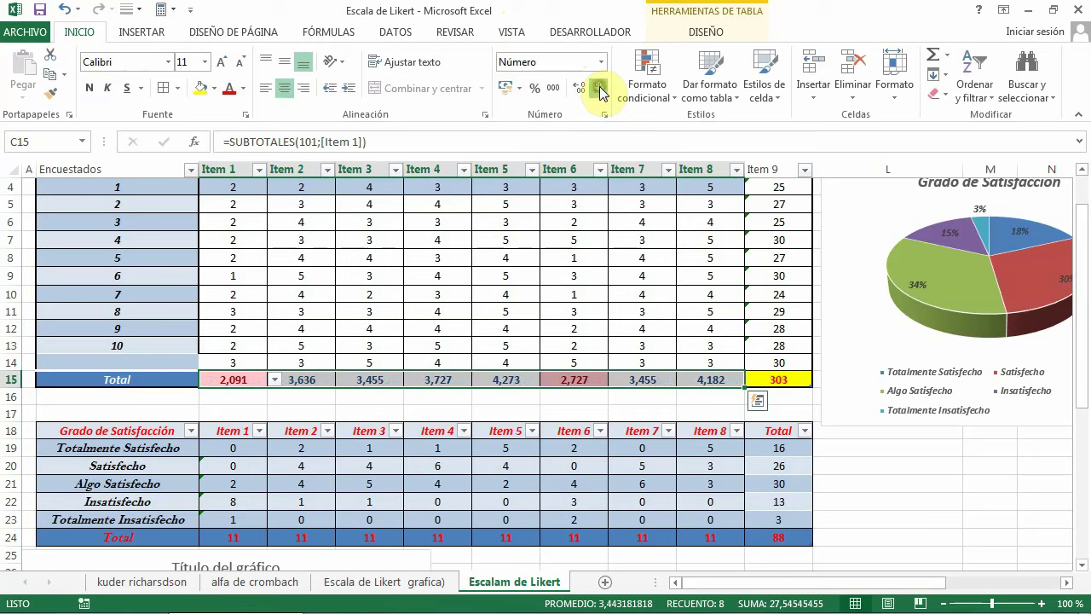
{"action": "left_click", "coordinate": [600, 91]}
{"action": "left_click", "coordinate": [600, 91]}
{"action": "left_click", "coordinate": [933, 537]}
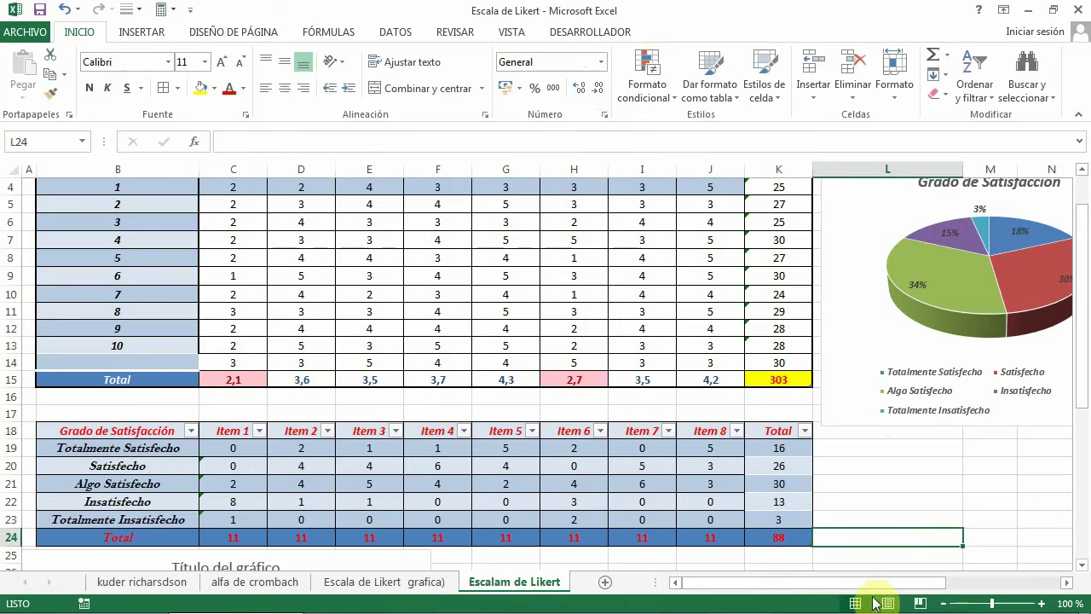
{"action": "left_click", "coordinate": [960, 518]}
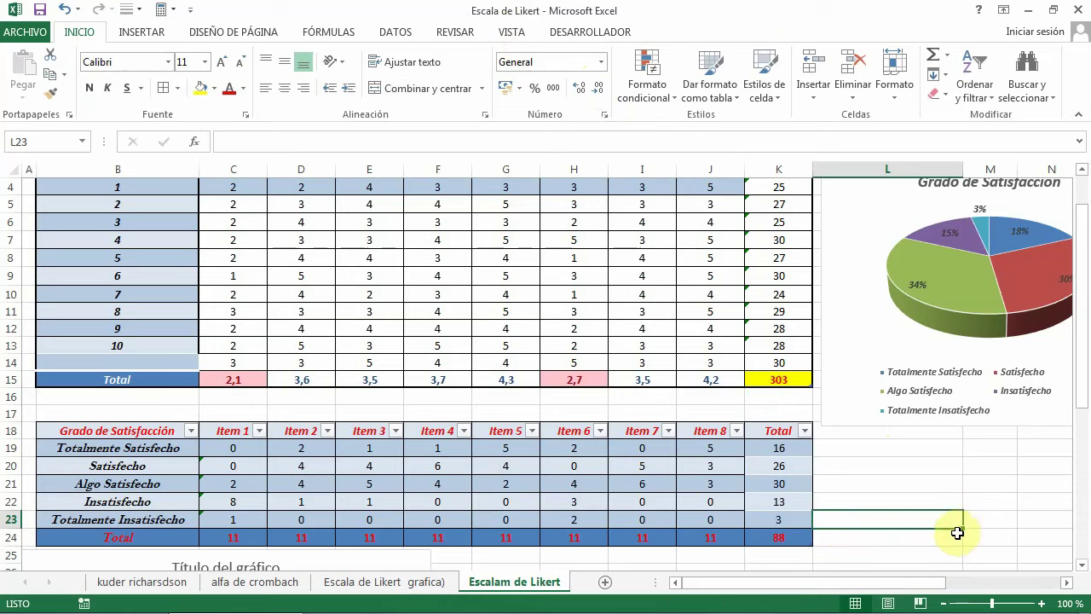
{"action": "scroll", "coordinate": [952, 530], "scroll_direction": "up", "scroll_amount": 1}
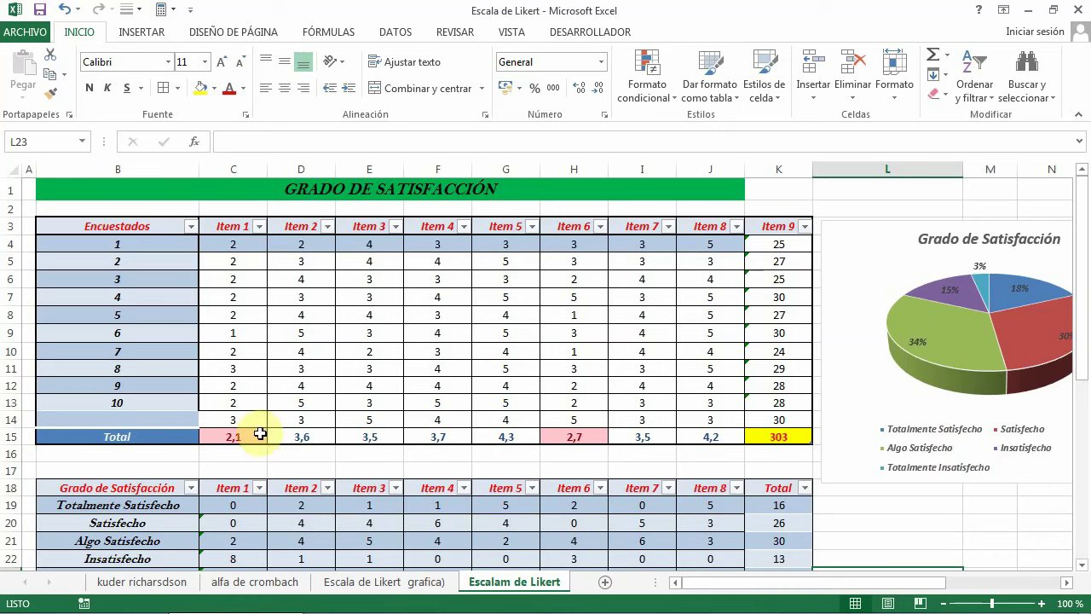
Number the new respondent row 11 in cell B14
{"action": "left_click", "coordinate": [141, 421]}
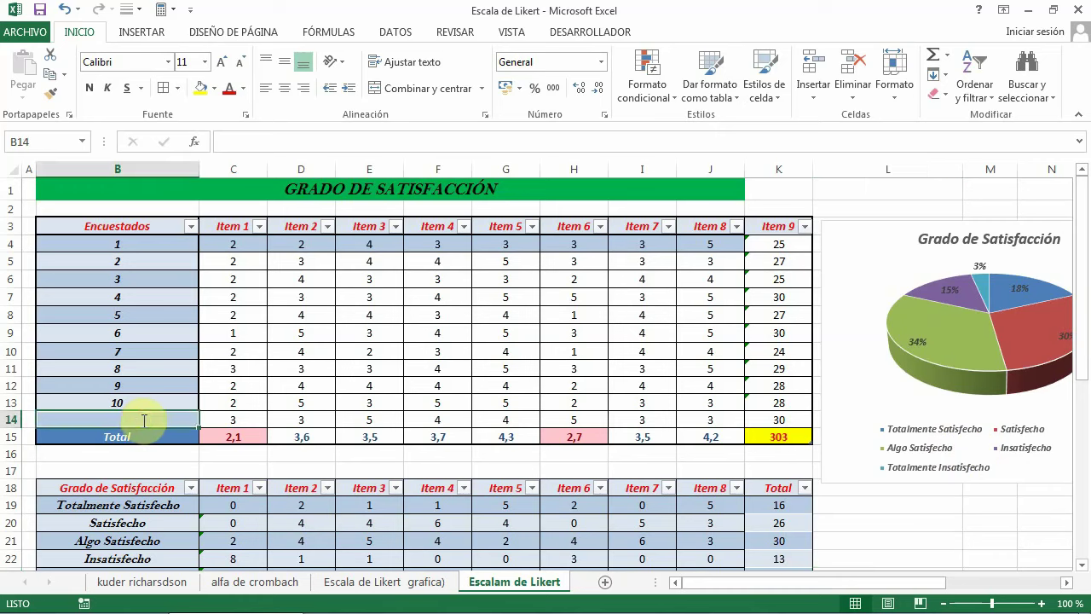
{"action": "type", "text": "11"}
{"action": "left_click", "coordinate": [871, 511]}
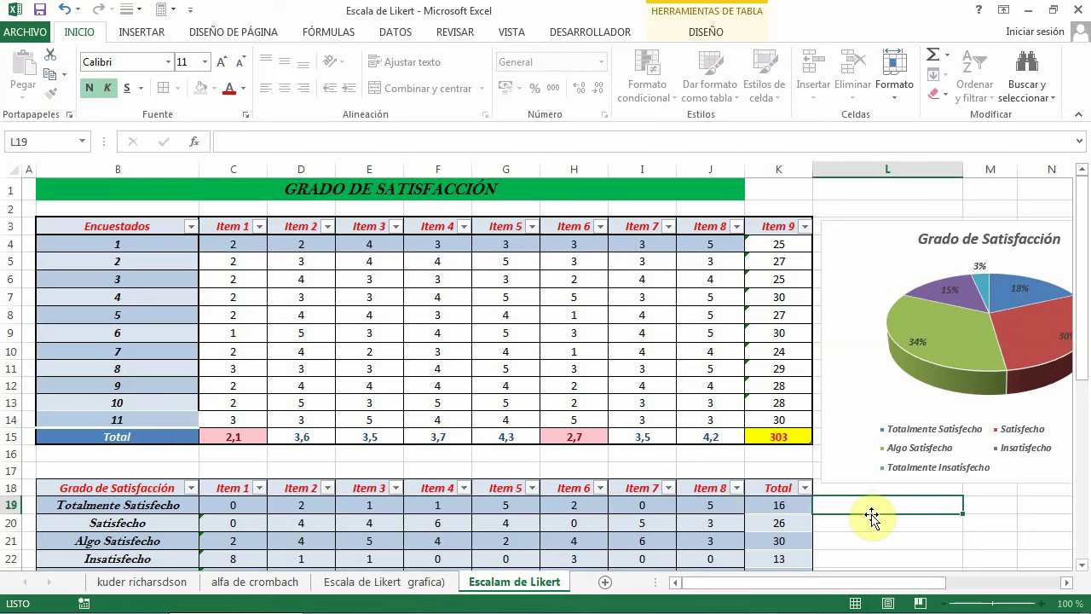